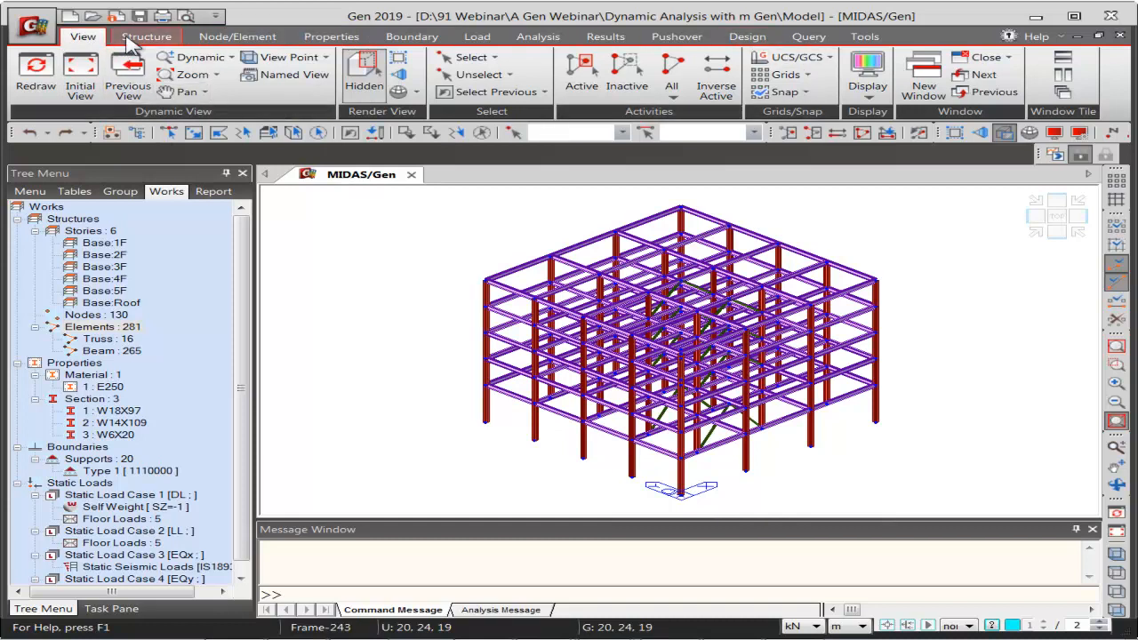
Review the available View, Structure, Node/Element, Properties, Boundary, Load, Analysis, Results, Pushover, Design, Query and Tools commands
{"action": "left_click", "coordinate": [144, 37]}
{"action": "left_click", "coordinate": [214, 36]}
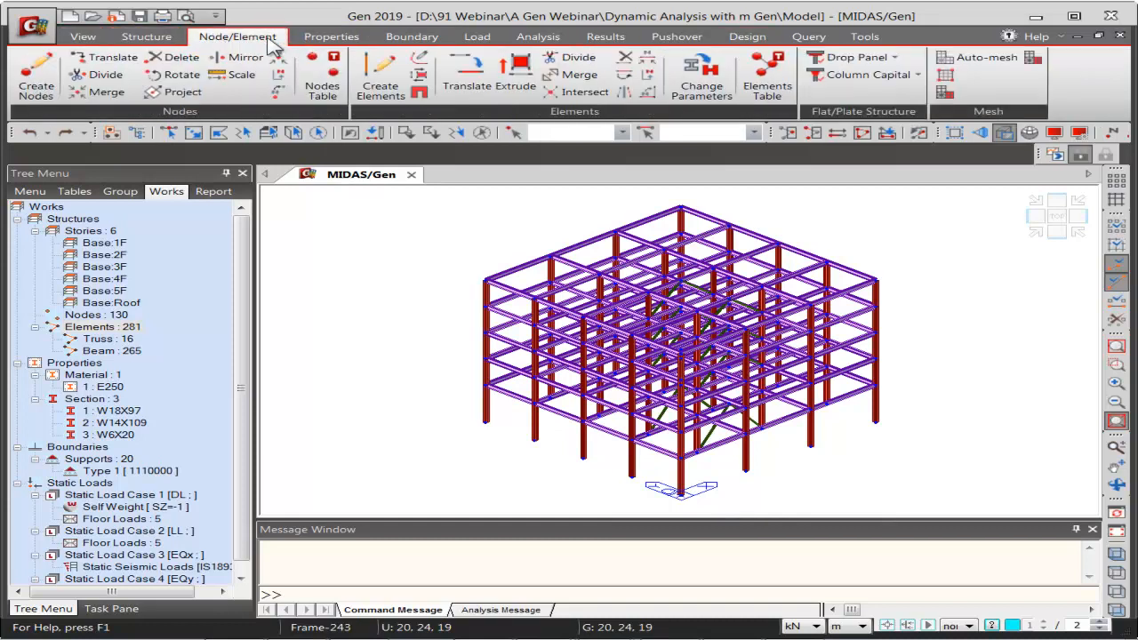
{"action": "left_click", "coordinate": [295, 38]}
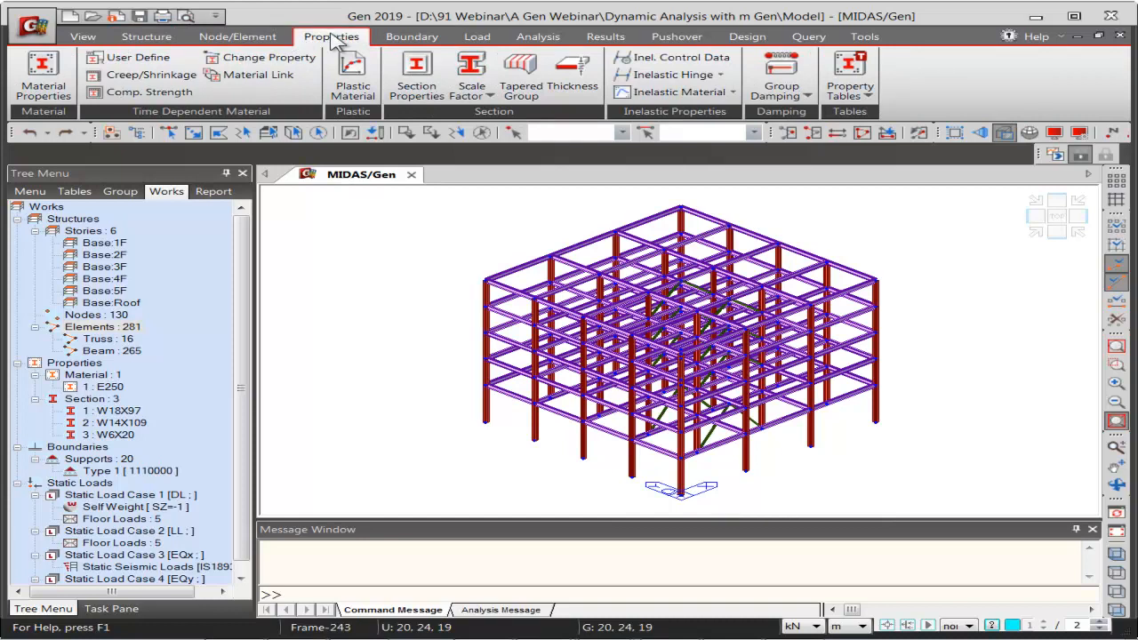
{"action": "left_click", "coordinate": [83, 38]}
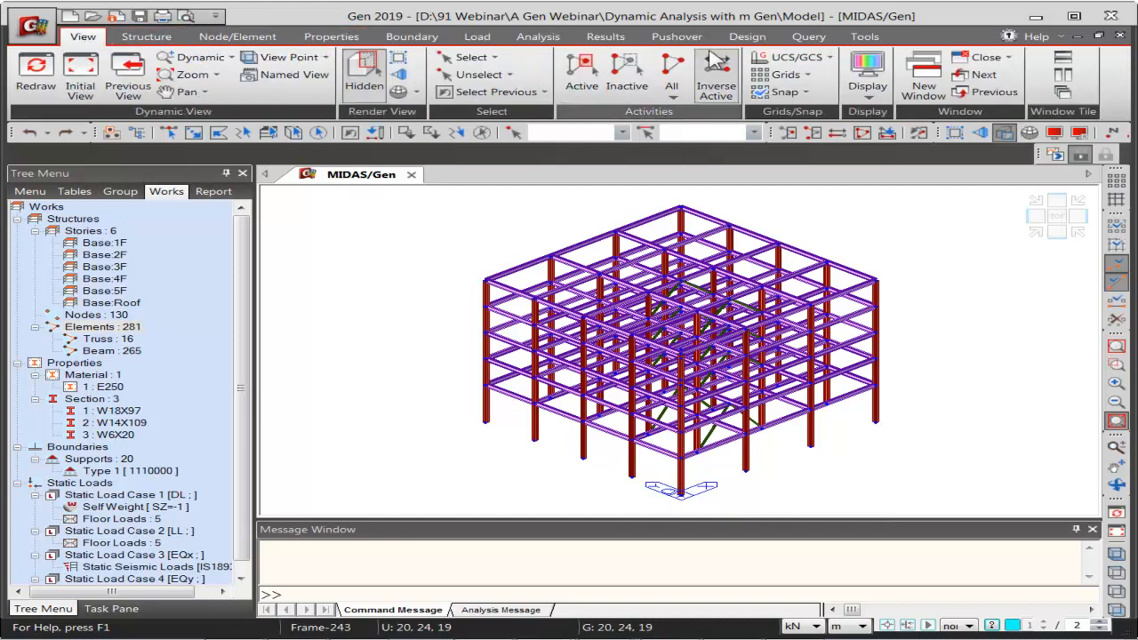
{"action": "left_click", "coordinate": [864, 37]}
{"action": "left_click", "coordinate": [98, 39]}
{"action": "left_click", "coordinate": [146, 37]}
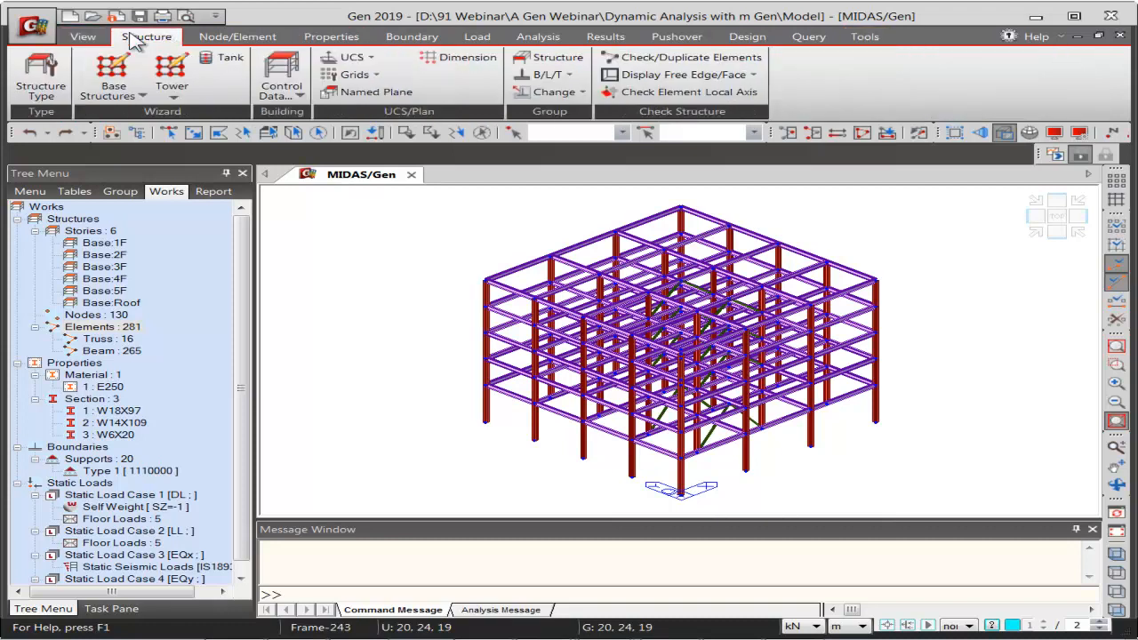
{"action": "left_click", "coordinate": [237, 37]}
{"action": "left_click", "coordinate": [315, 43]}
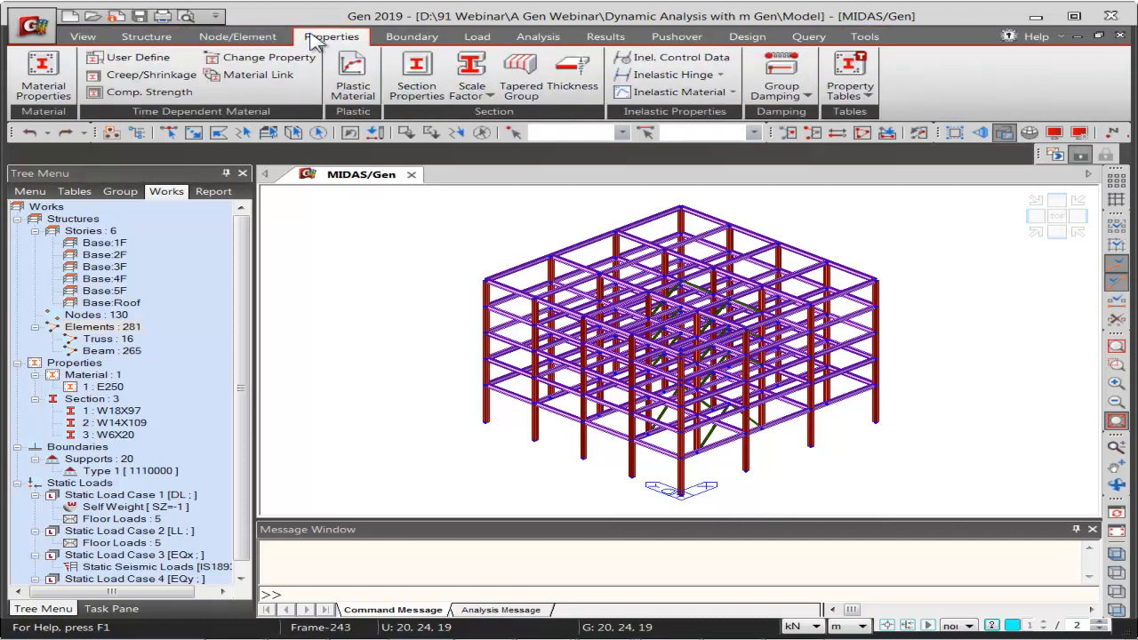
{"action": "left_click", "coordinate": [388, 43]}
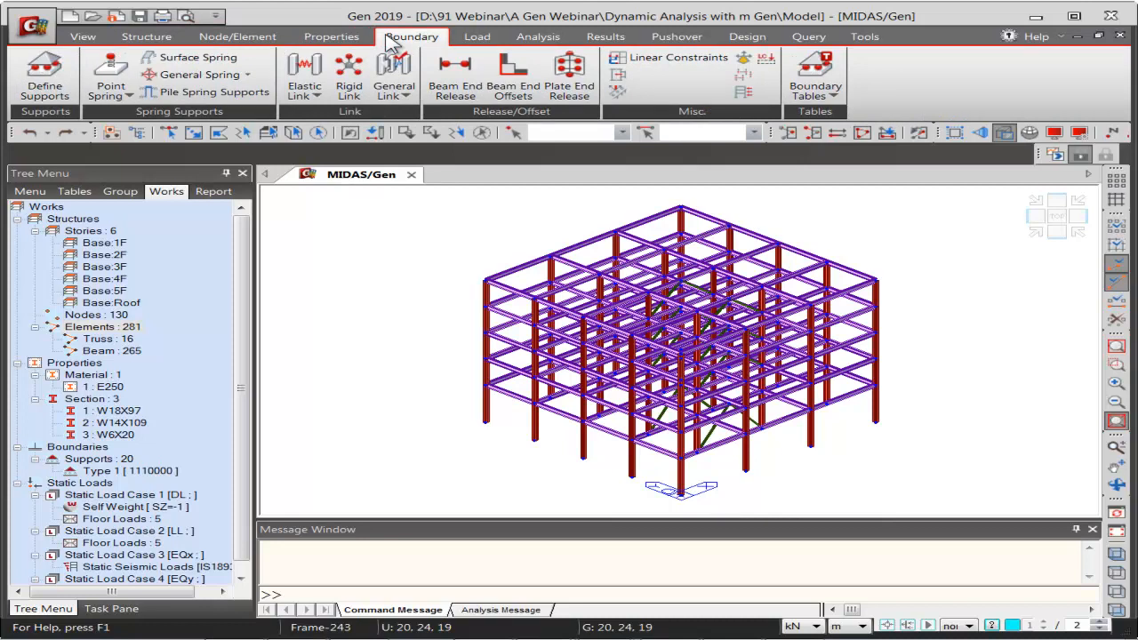
{"action": "left_click", "coordinate": [477, 40]}
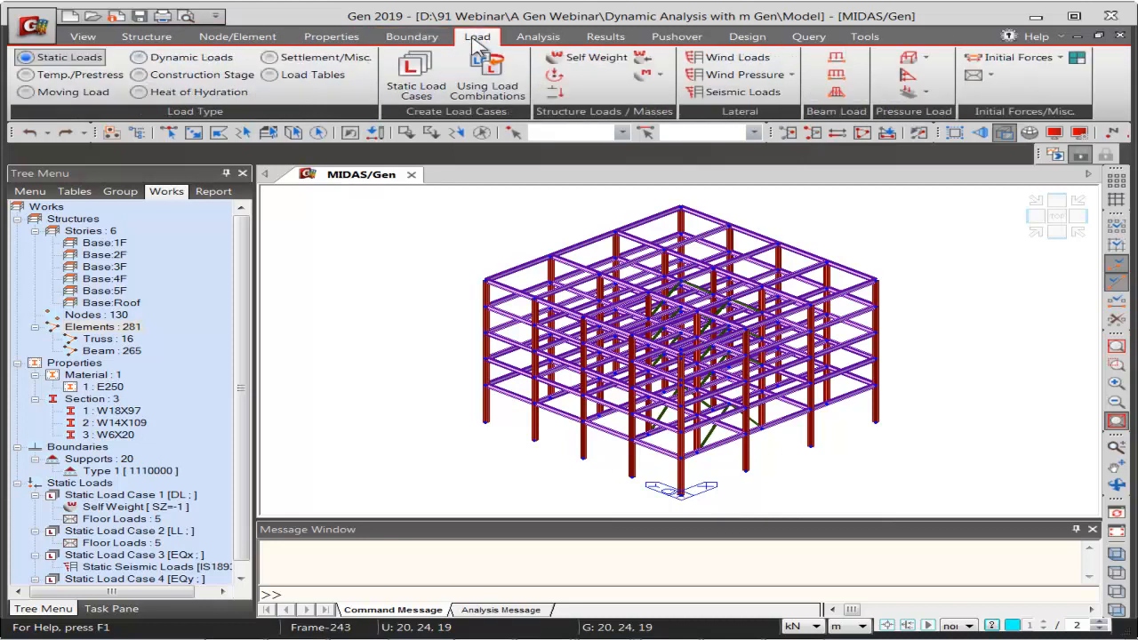
{"action": "left_click", "coordinate": [528, 41]}
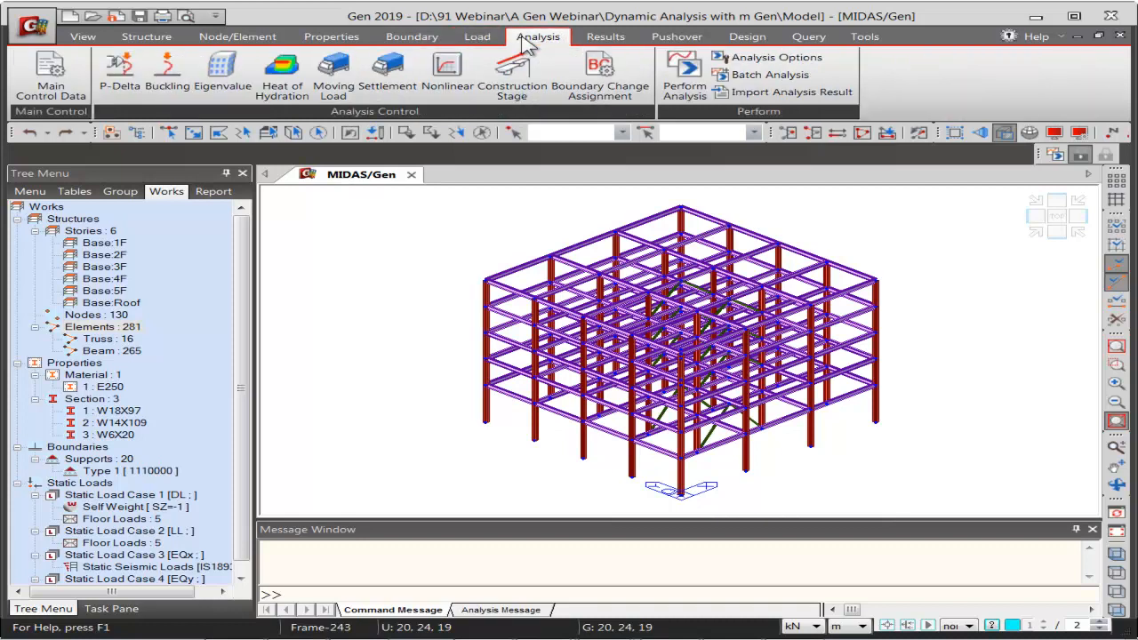
{"action": "left_click", "coordinate": [593, 42]}
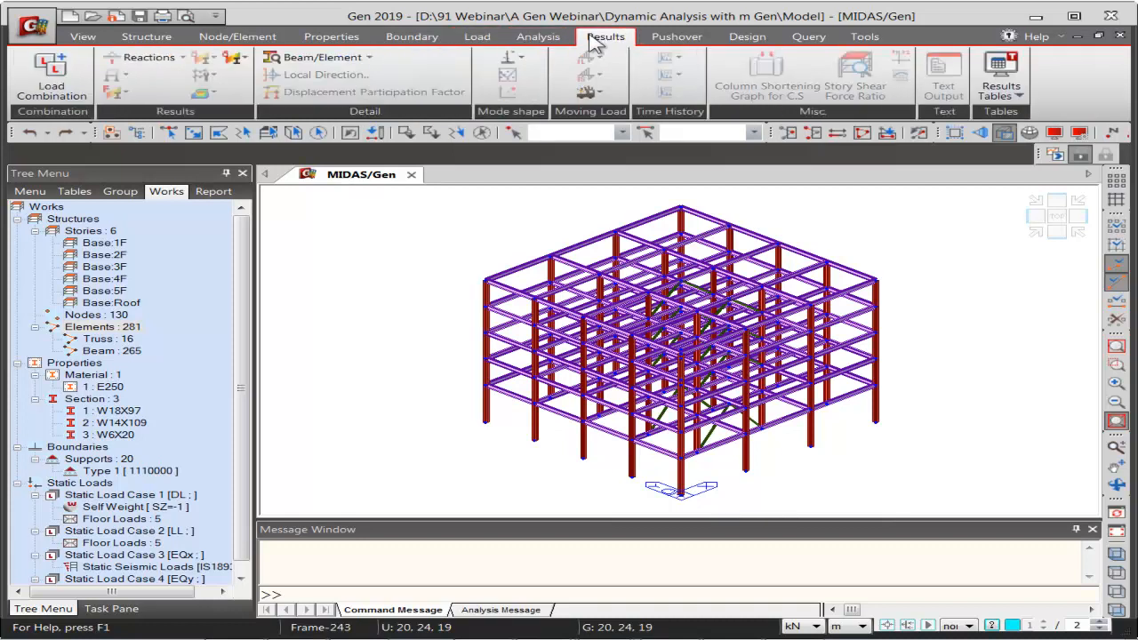
{"action": "left_click", "coordinate": [662, 43]}
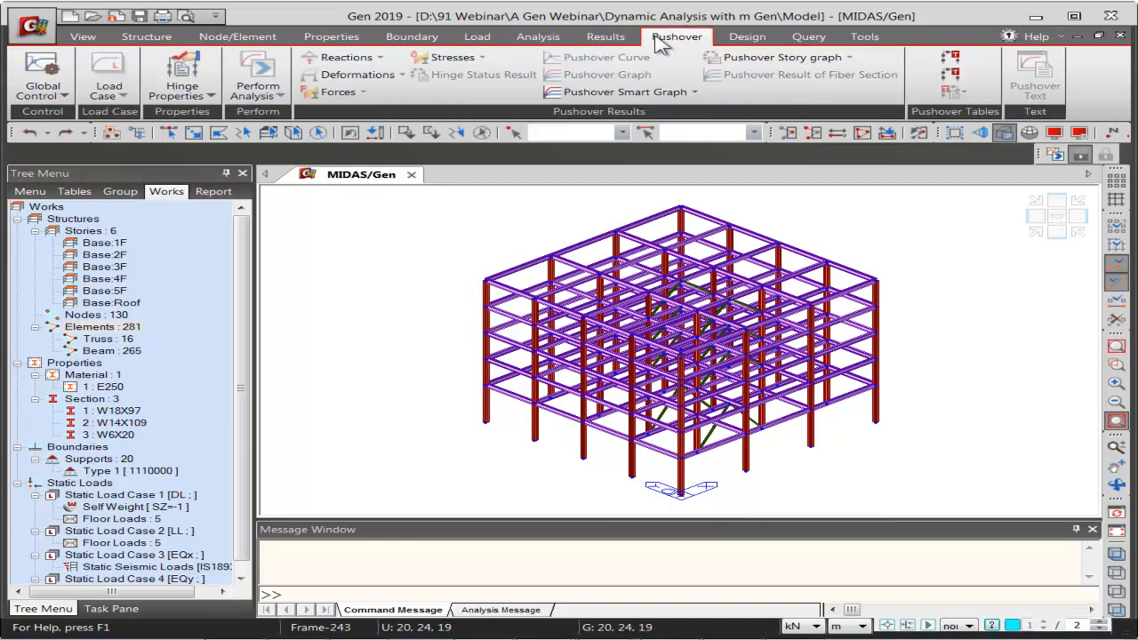
{"action": "left_click", "coordinate": [749, 40]}
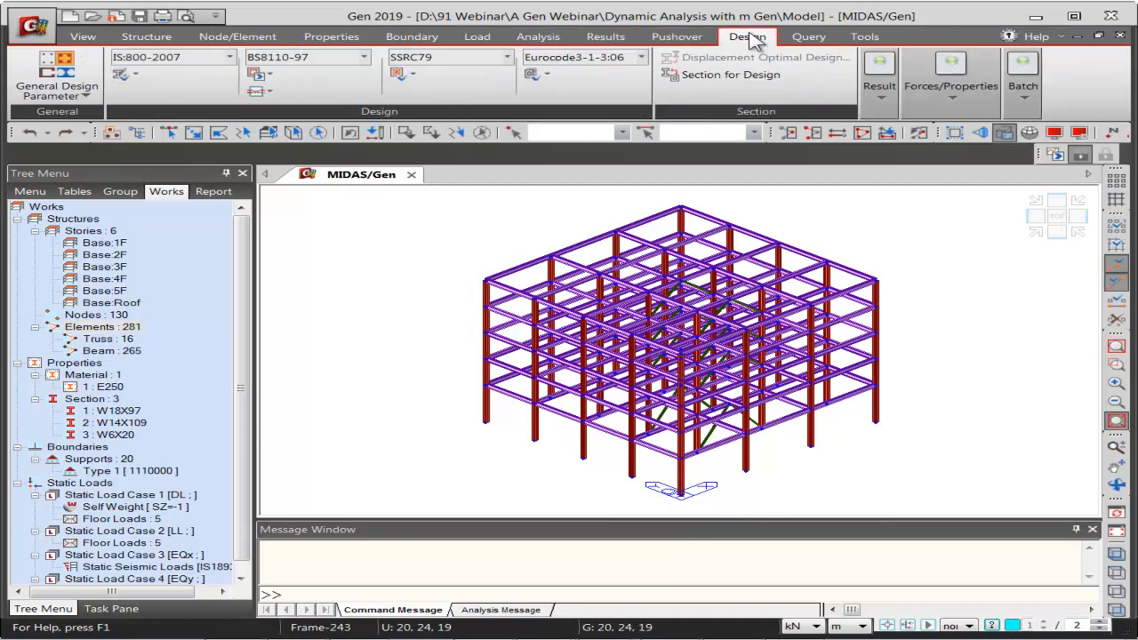
{"action": "left_click", "coordinate": [809, 38]}
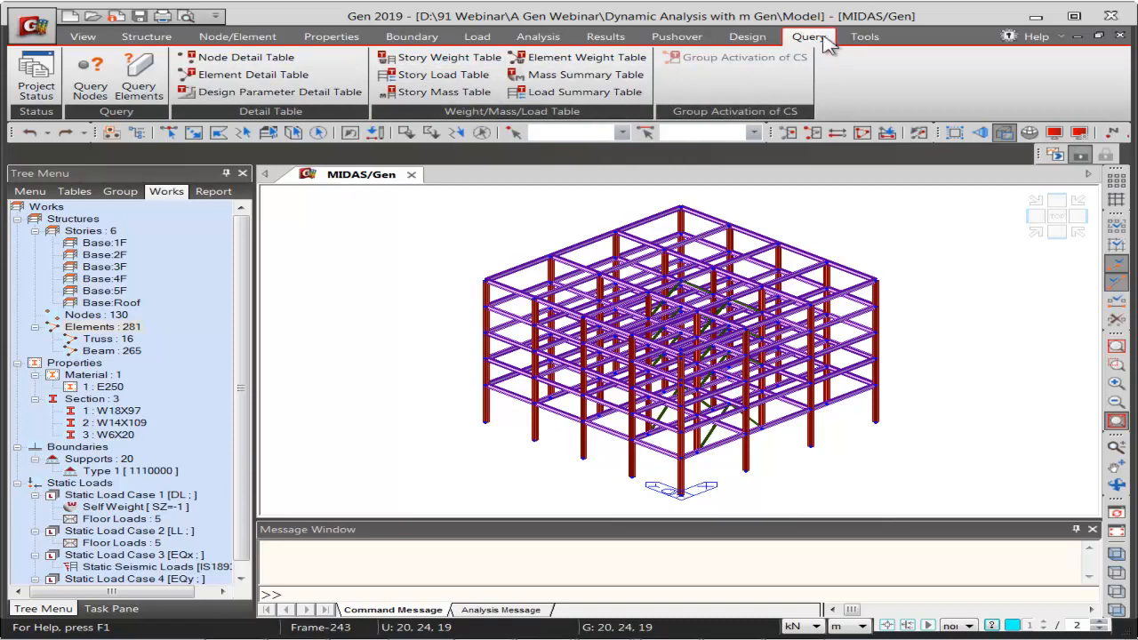
{"action": "left_click", "coordinate": [859, 37]}
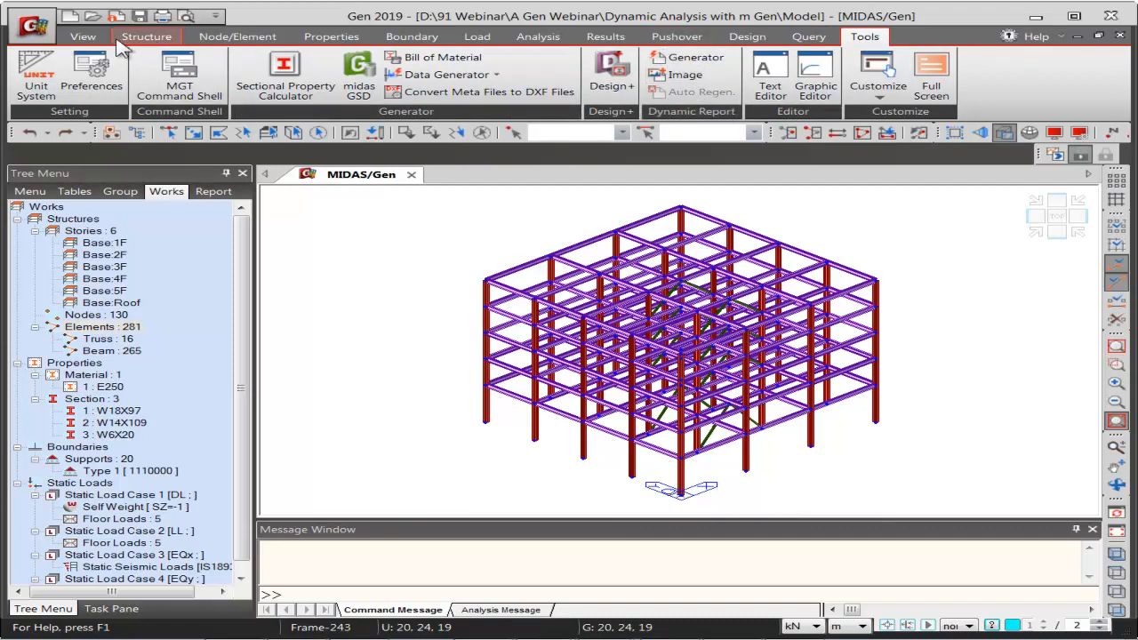
{"action": "left_click", "coordinate": [83, 36]}
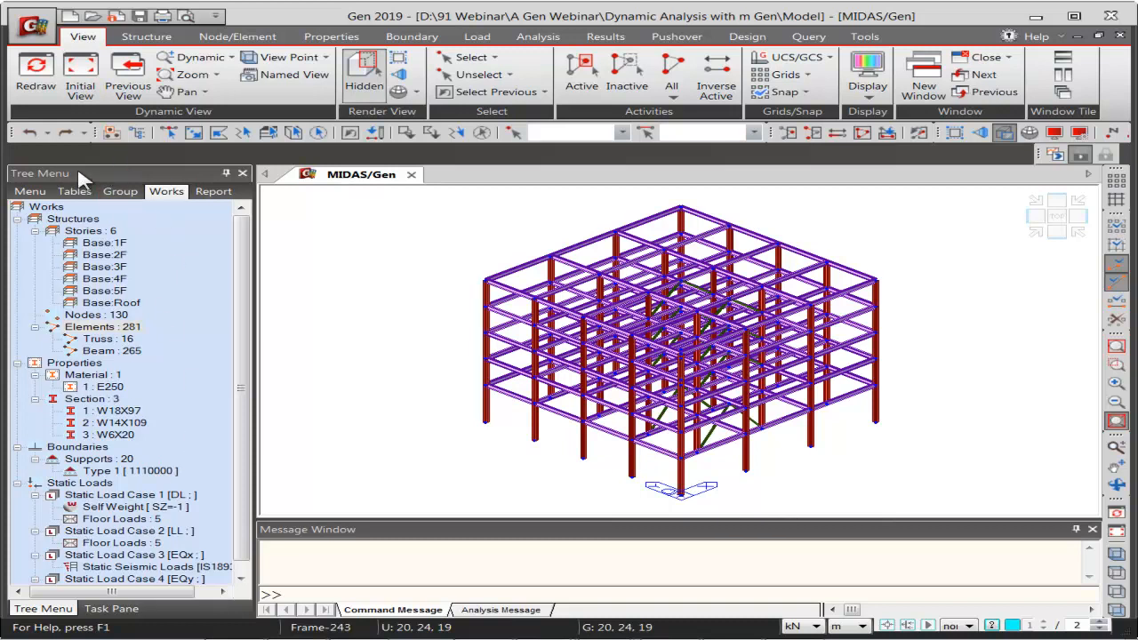
Highlight all truss elements and all beam elements of the frame from the Works tree, and clear the selection
{"action": "left_click", "coordinate": [174, 200]}
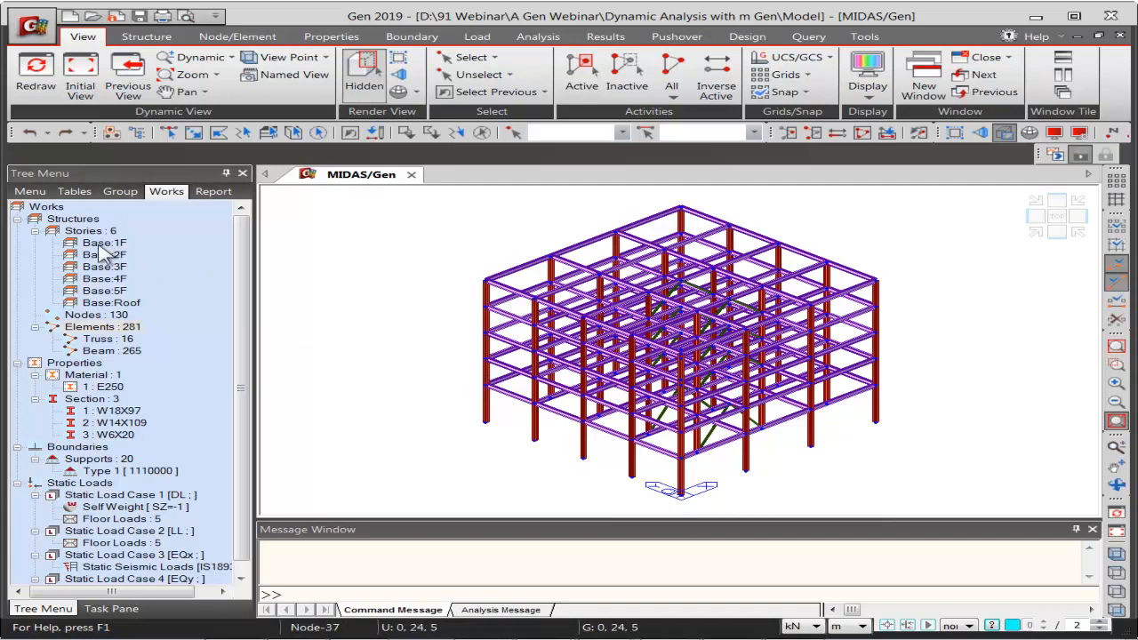
{"action": "left_click", "coordinate": [111, 303]}
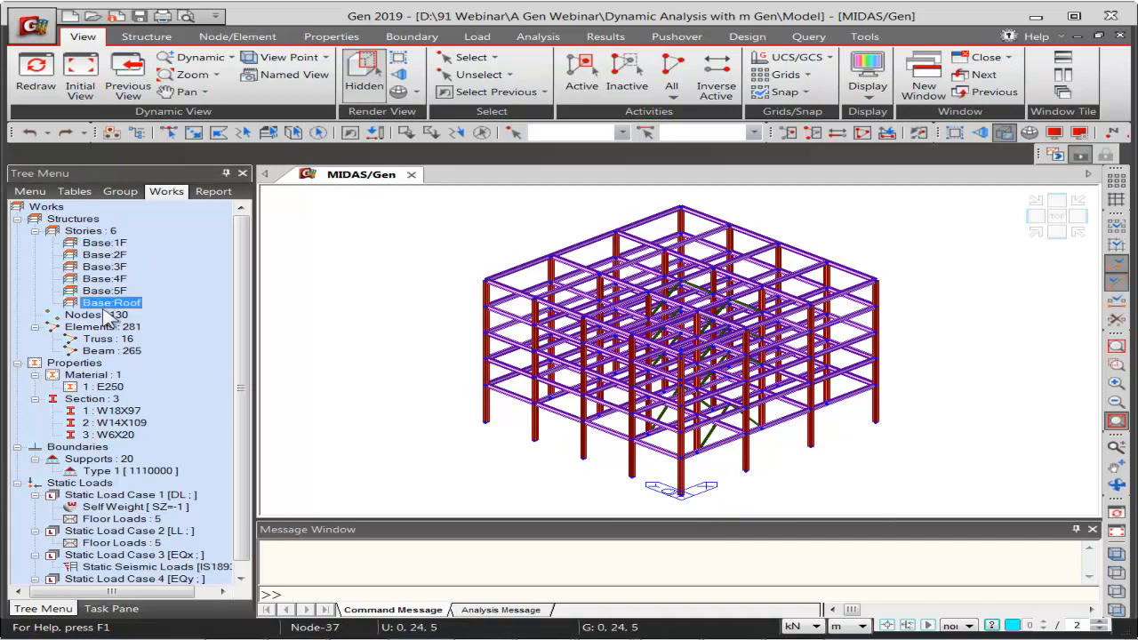
{"action": "left_click", "coordinate": [104, 327]}
{"action": "left_click", "coordinate": [107, 340]}
{"action": "double_click", "coordinate": [105, 341]}
{"action": "double_click", "coordinate": [101, 352]}
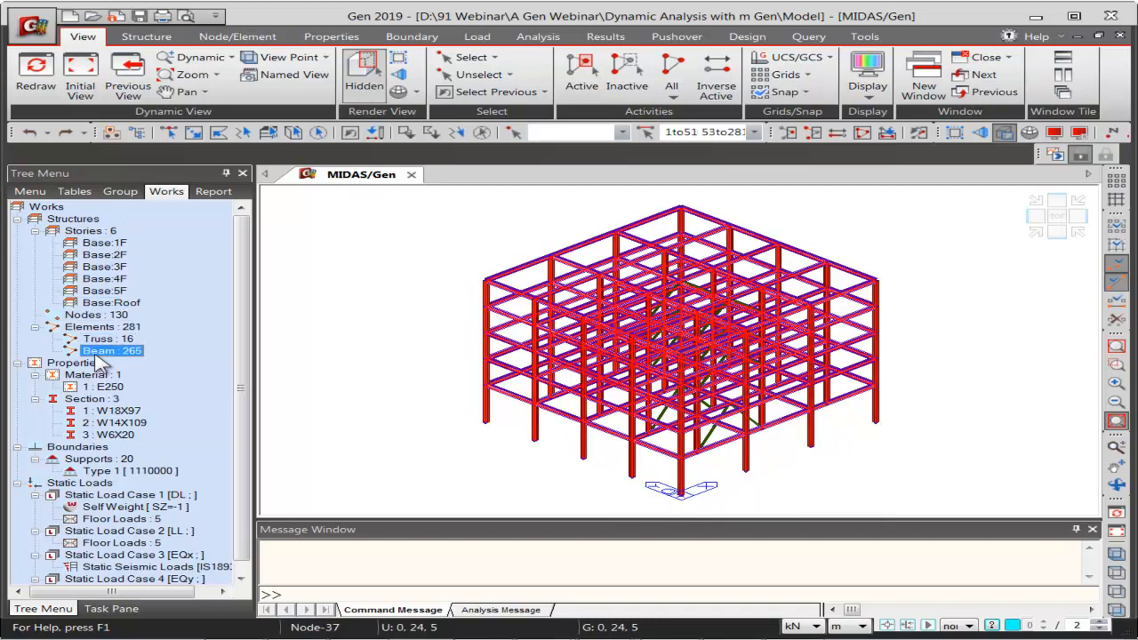
{"action": "left_click", "coordinate": [381, 376]}
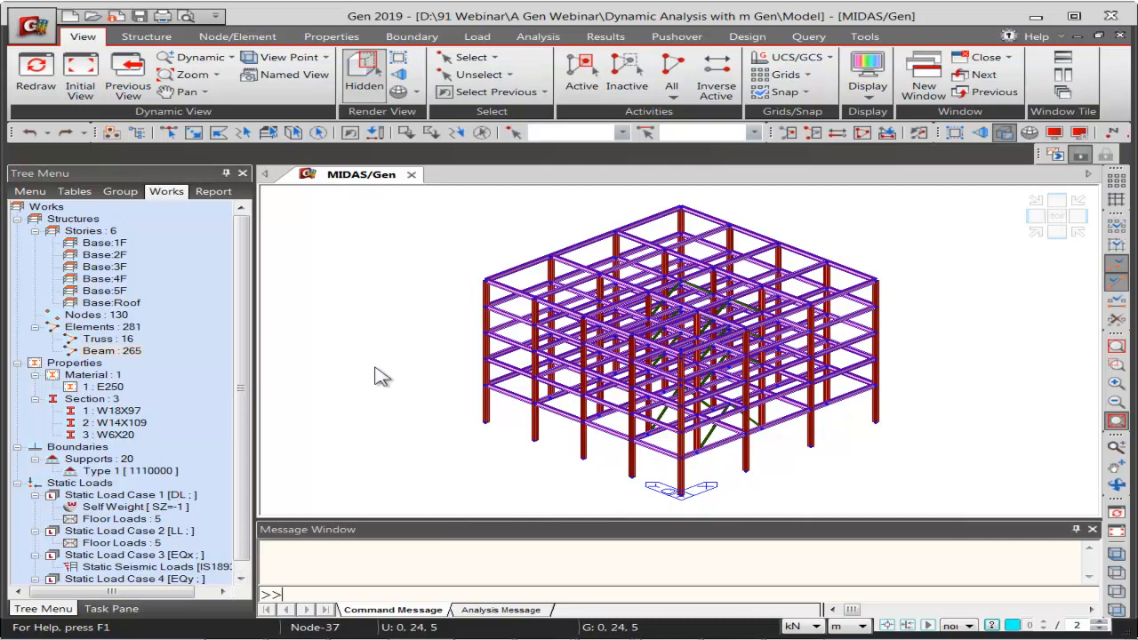
Review material E250 and sections W18X97 and W14X109 in the Works tree, and highlight the elements using W6X20
{"action": "left_click", "coordinate": [108, 388]}
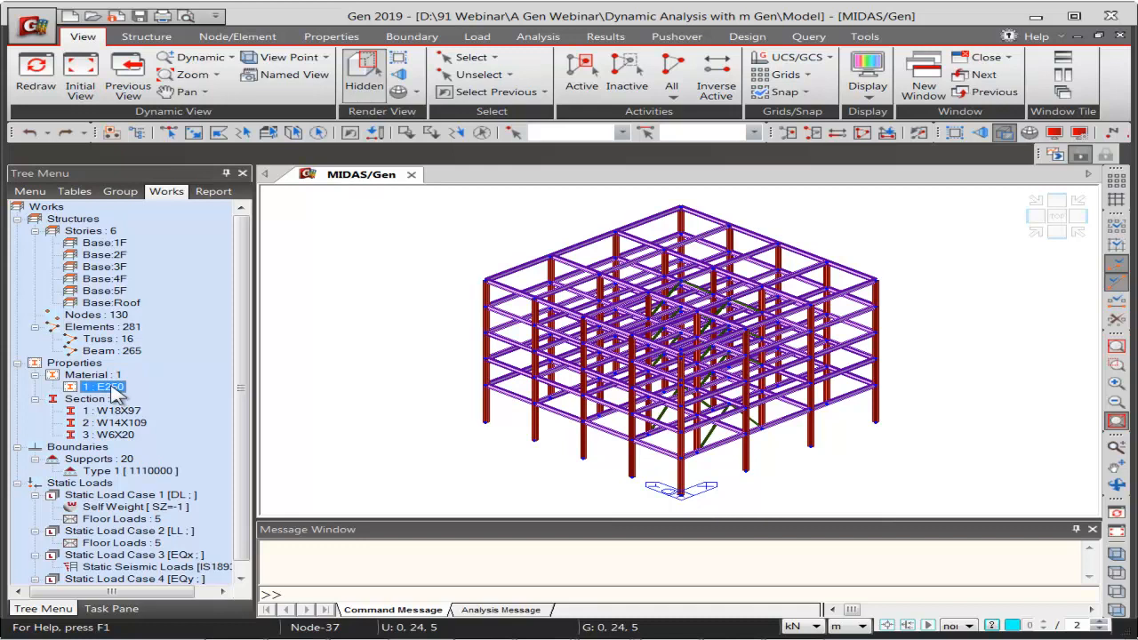
{"action": "left_click", "coordinate": [113, 412]}
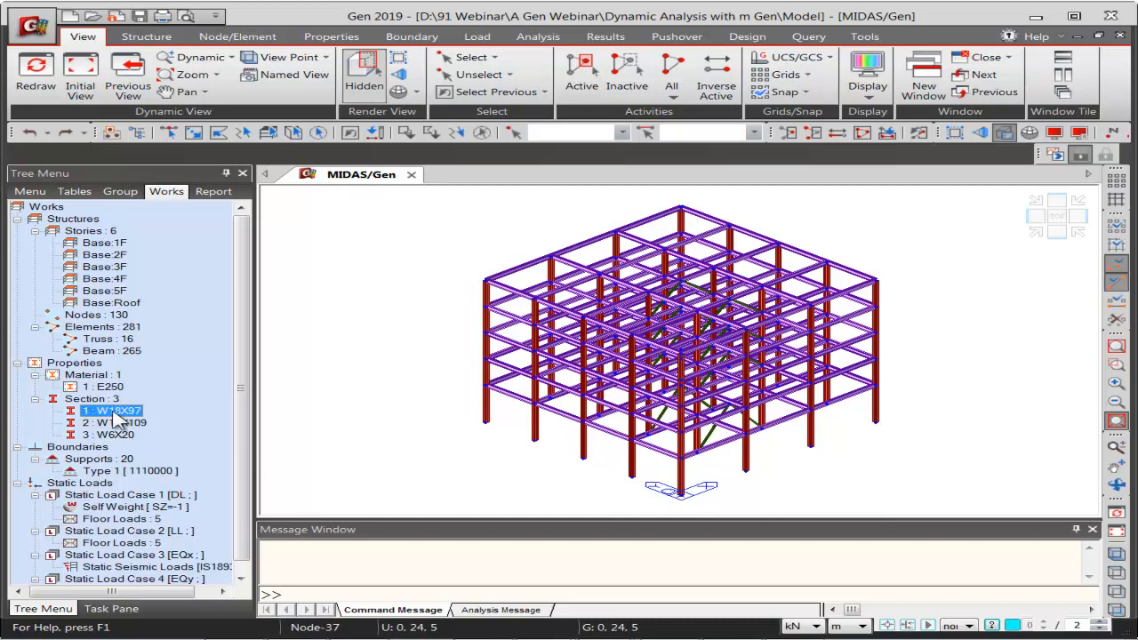
{"action": "left_click", "coordinate": [133, 424]}
{"action": "left_click", "coordinate": [112, 434]}
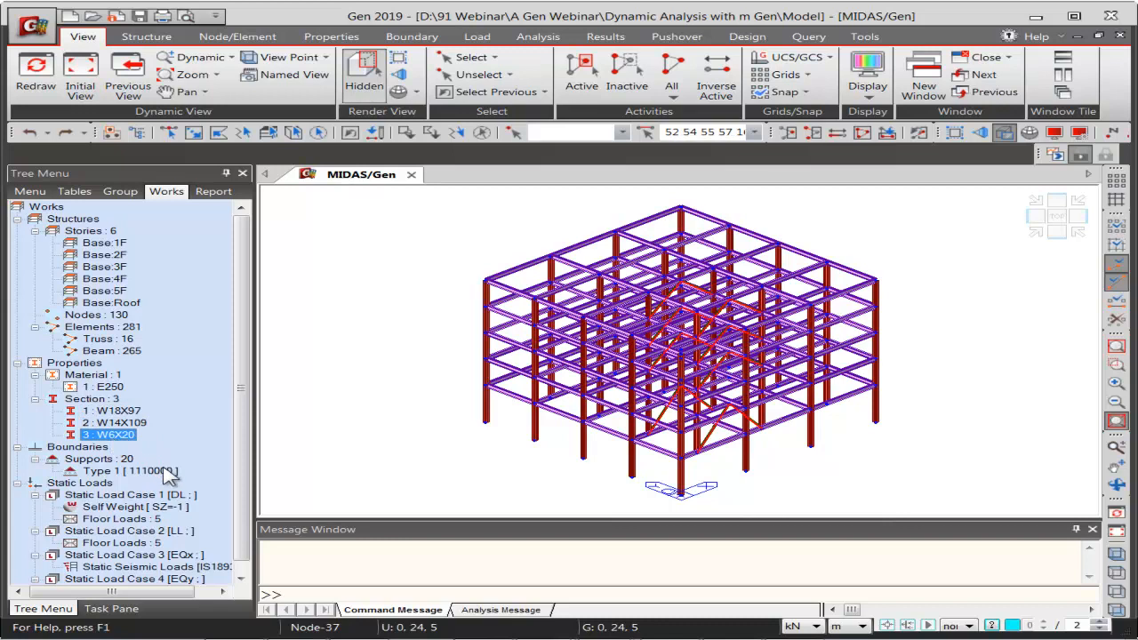
Try assigning section W6X20 to the top-storey corner column, element 276, and undo the assignment
{"action": "scroll", "coordinate": [244, 370], "scroll_direction": "down", "scroll_amount": 1}
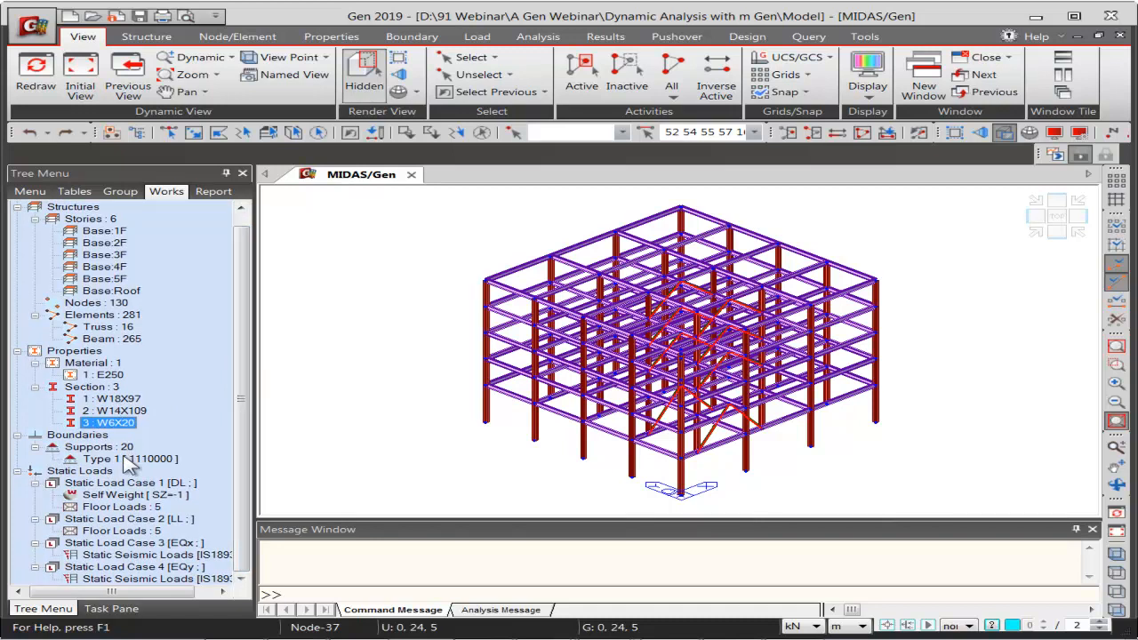
{"action": "left_click", "coordinate": [168, 132]}
{"action": "key", "text": "Escape"}
{"action": "left_click", "coordinate": [472, 303]}
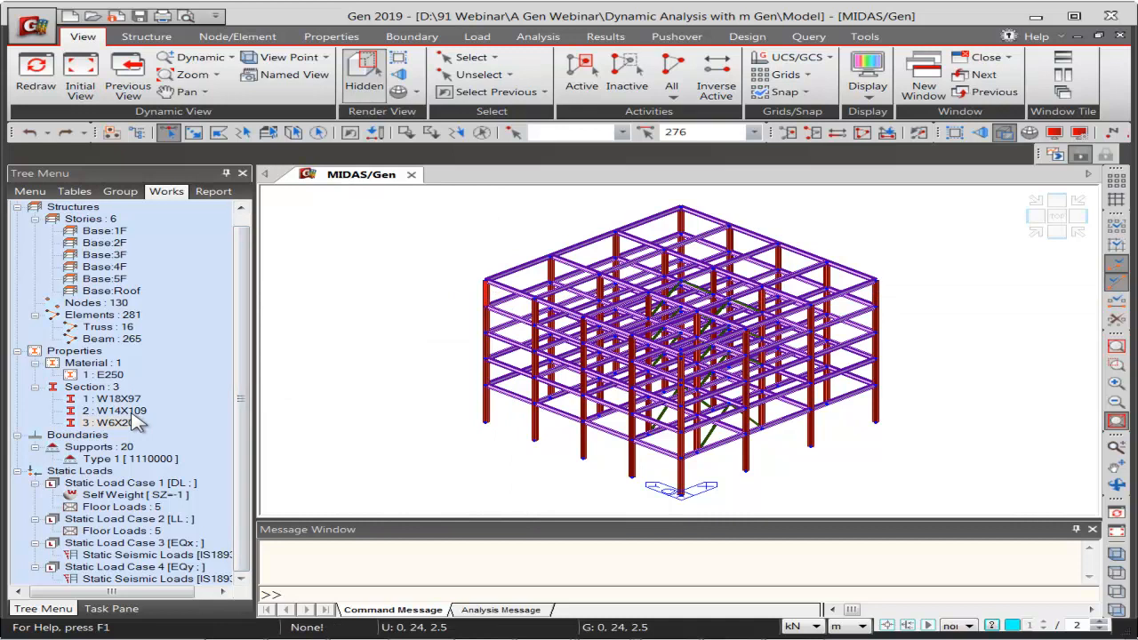
{"action": "left_click_drag", "start_coordinate": [135, 424], "coordinate": [364, 368]}
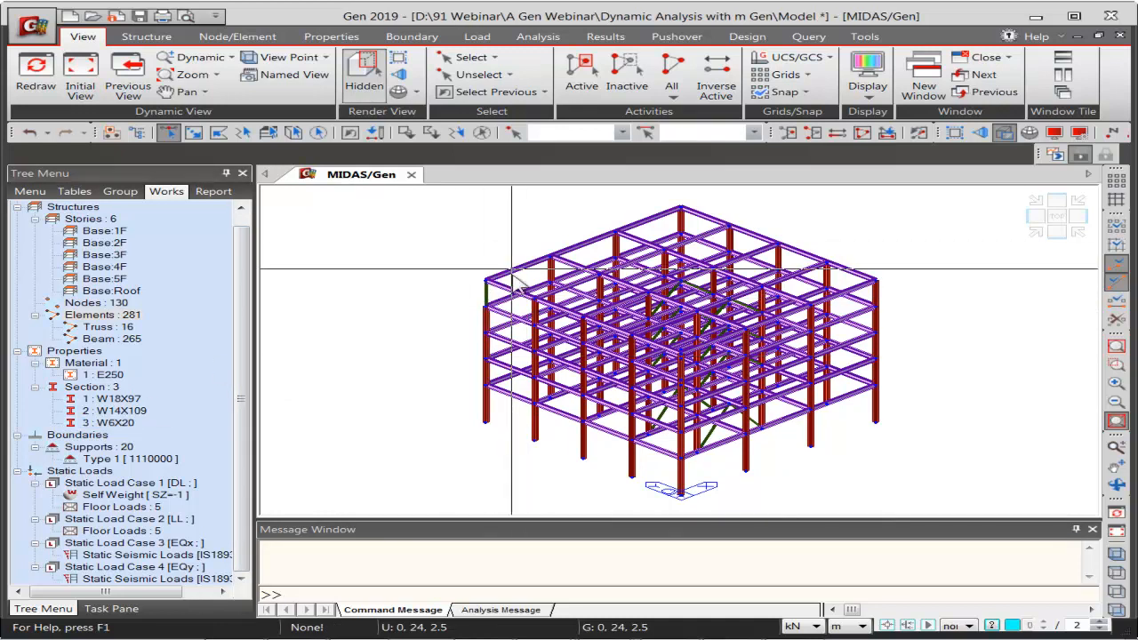
{"action": "key", "text": "ctrl+s"}
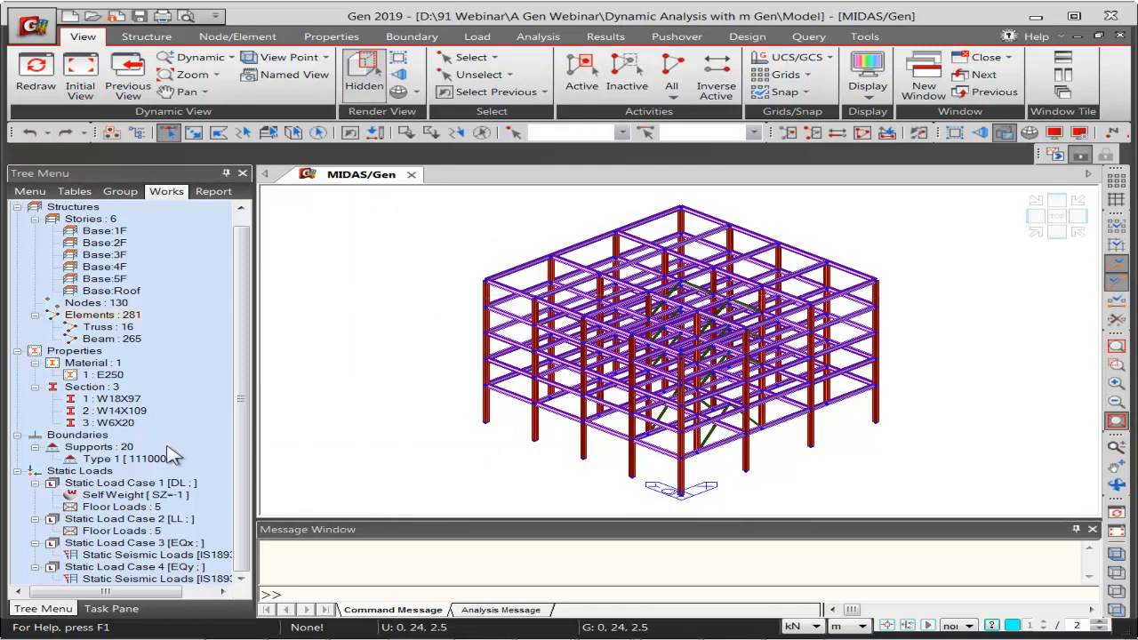
Display the Type 1 [1110000] supports on the model and view the column bases from the side
{"action": "left_click", "coordinate": [96, 447]}
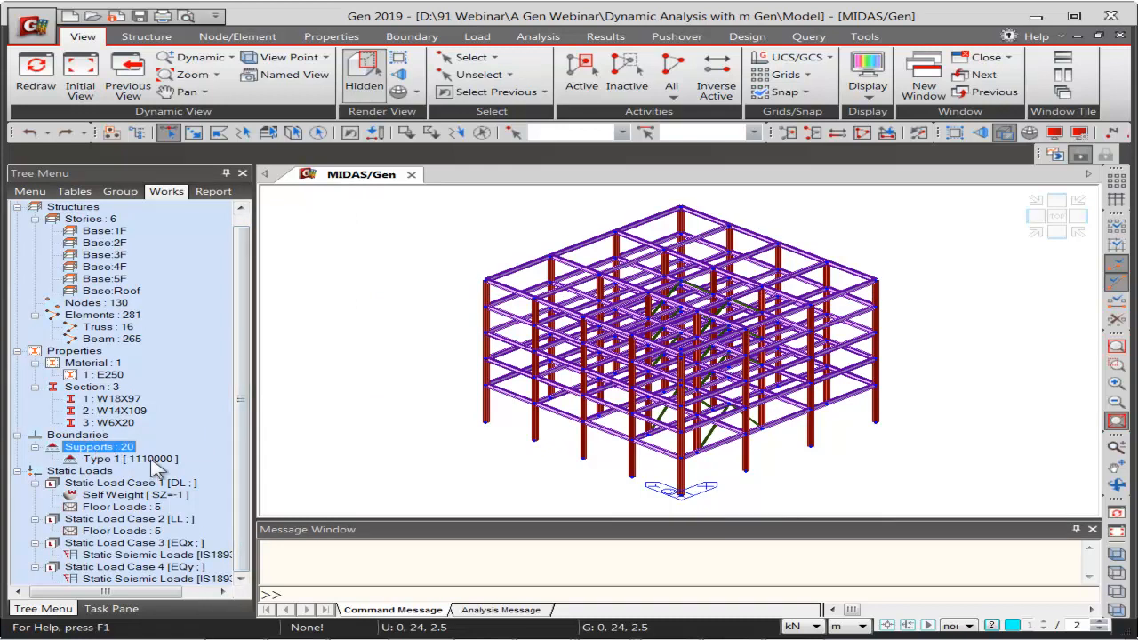
{"action": "left_click", "coordinate": [118, 458]}
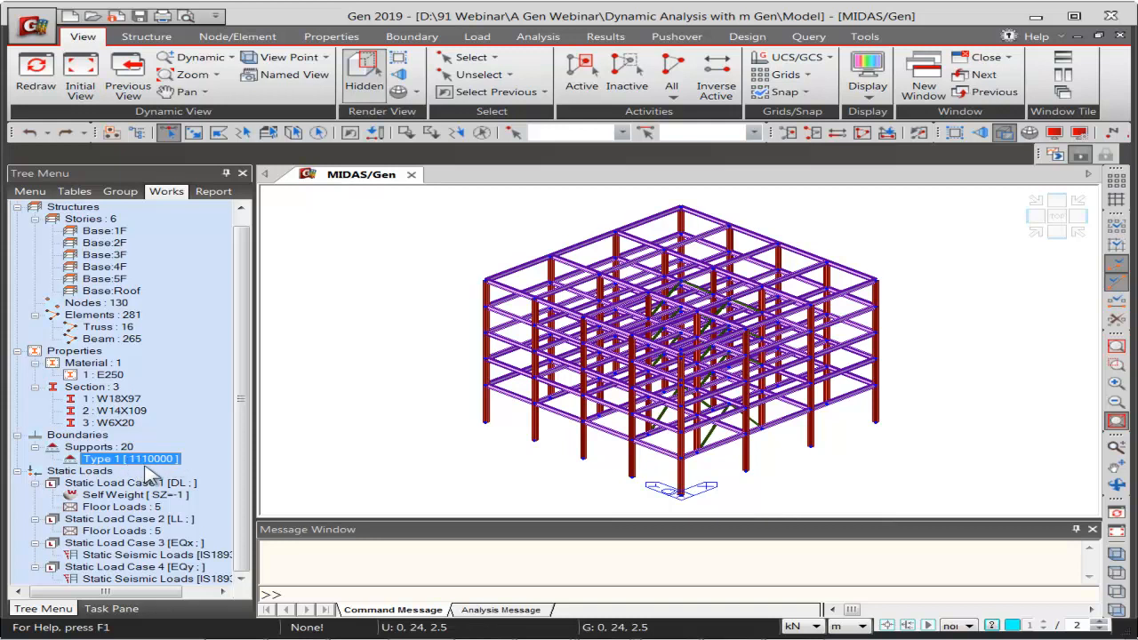
{"action": "right_click", "coordinate": [99, 460]}
{"action": "left_click", "coordinate": [131, 423]}
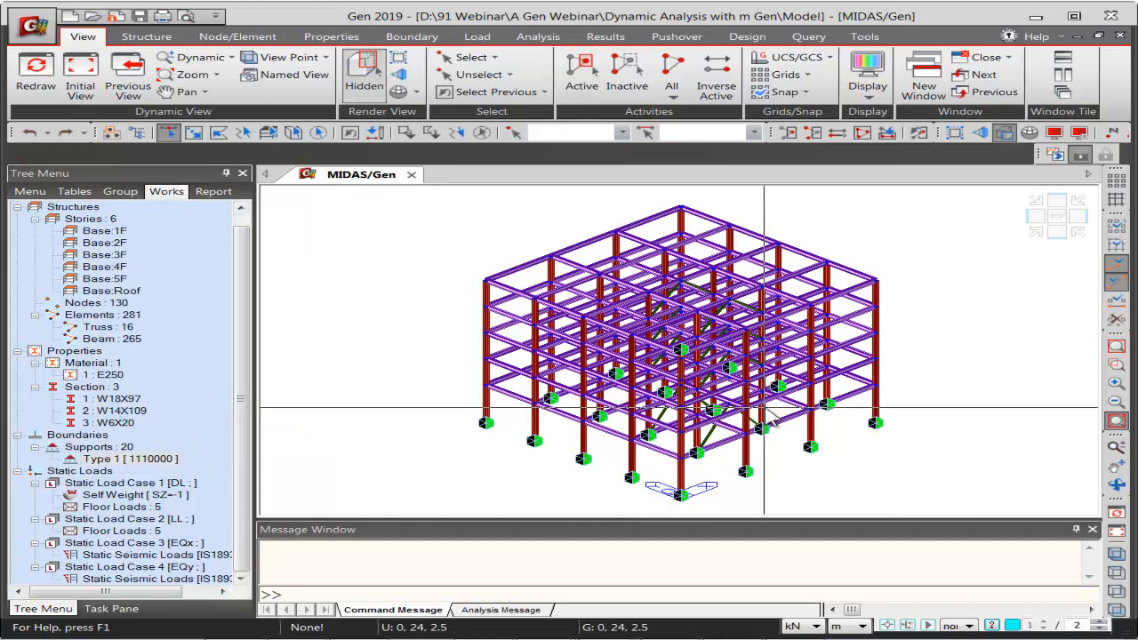
{"action": "middle_click_drag", "start_coordinate": [859, 452], "coordinate": [666, 436], "text": "ctrl"}
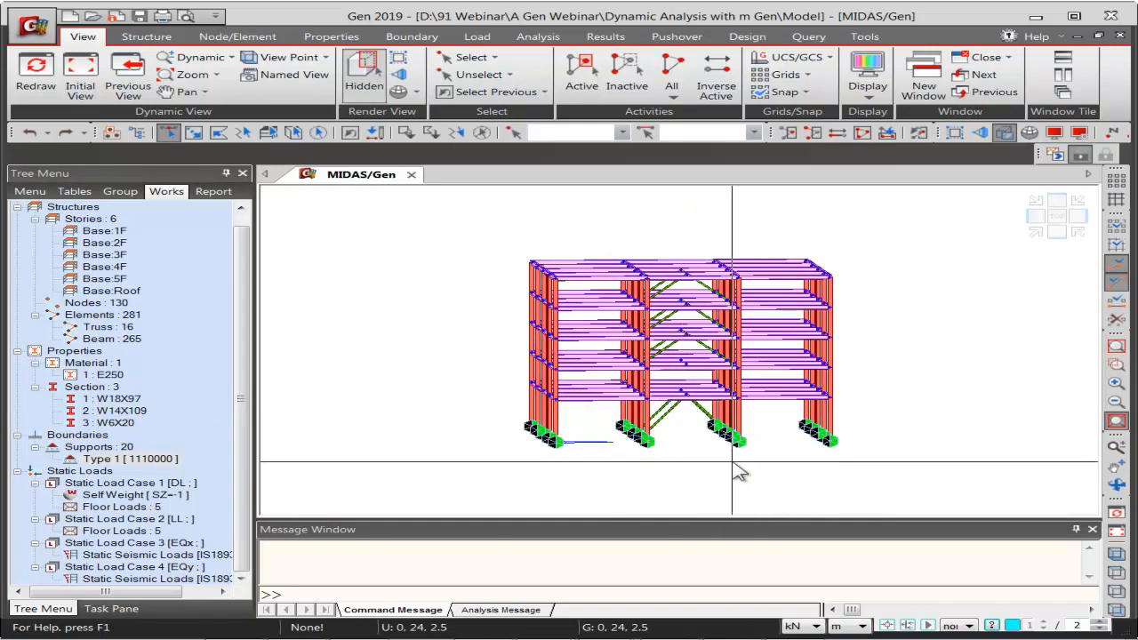
Hide the Type 1 [1110000] support symbols on the model
{"action": "left_click", "coordinate": [125, 458]}
{"action": "right_click", "coordinate": [125, 459]}
{"action": "left_click", "coordinate": [141, 427]}
Review Static Load Case 1 [DL] and its self weight in the Works tree
{"action": "left_click", "coordinate": [124, 495]}
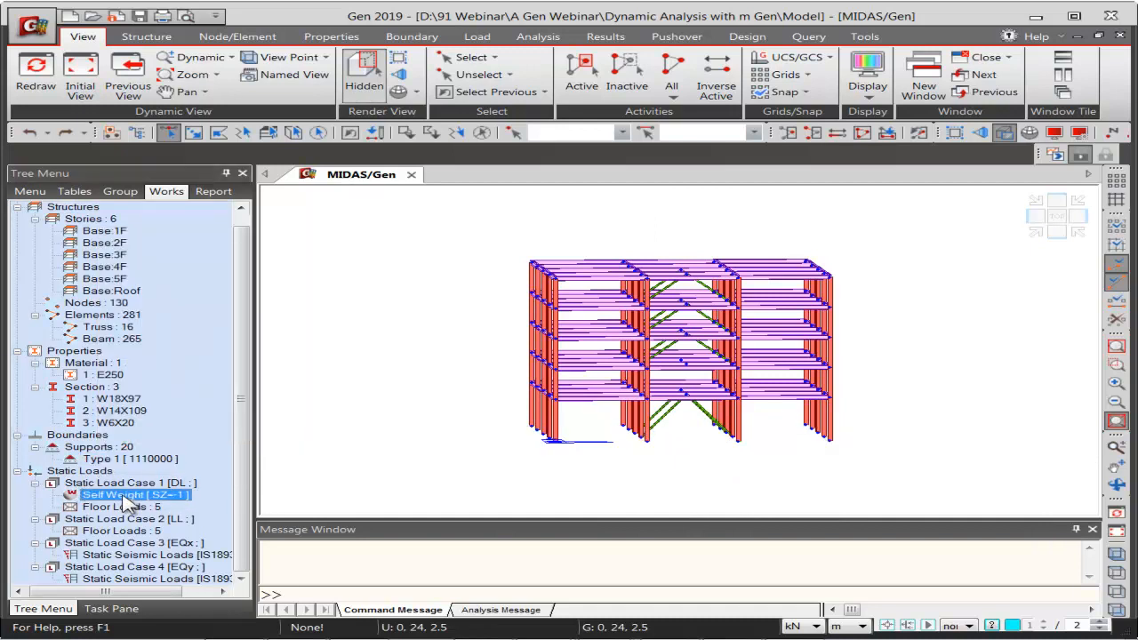
{"action": "left_click", "coordinate": [78, 482]}
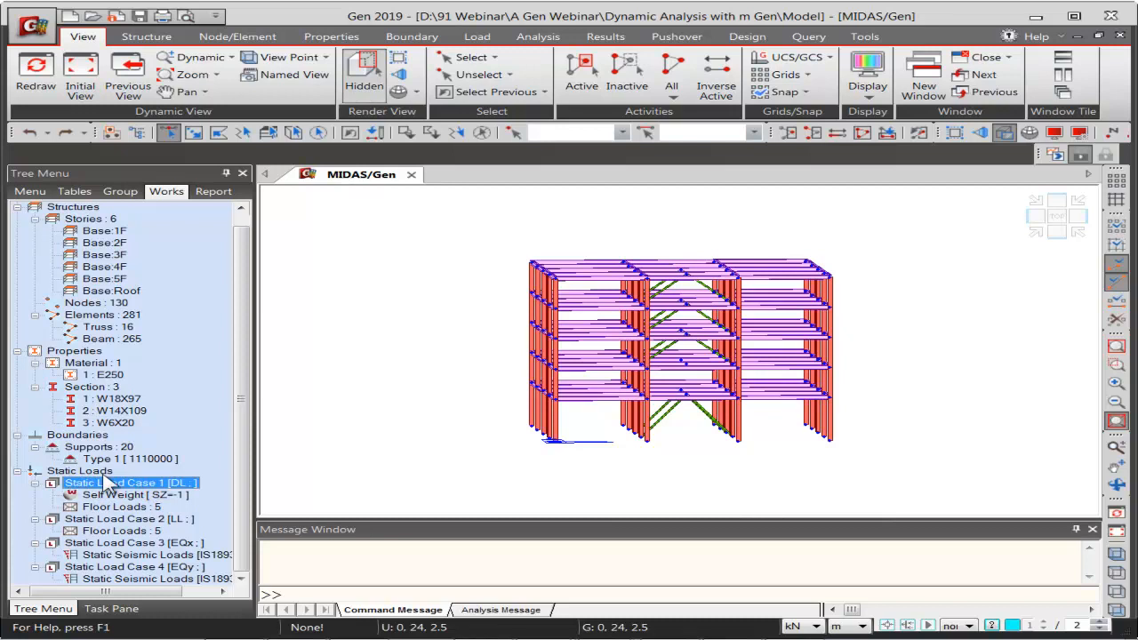
{"action": "left_click", "coordinate": [101, 474]}
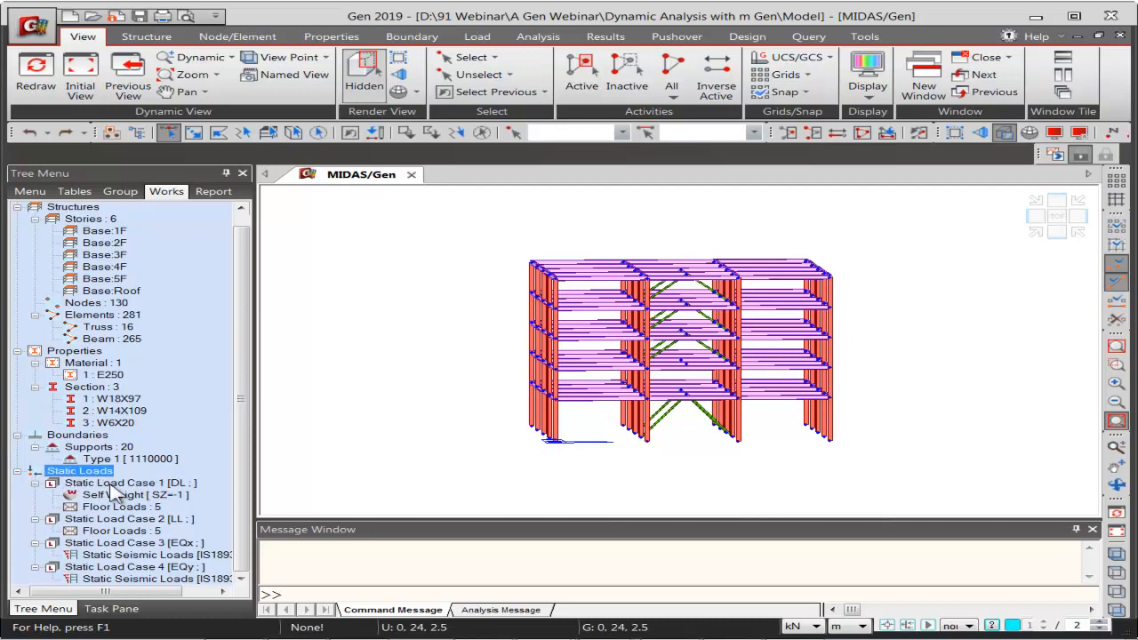
{"action": "left_click", "coordinate": [100, 485]}
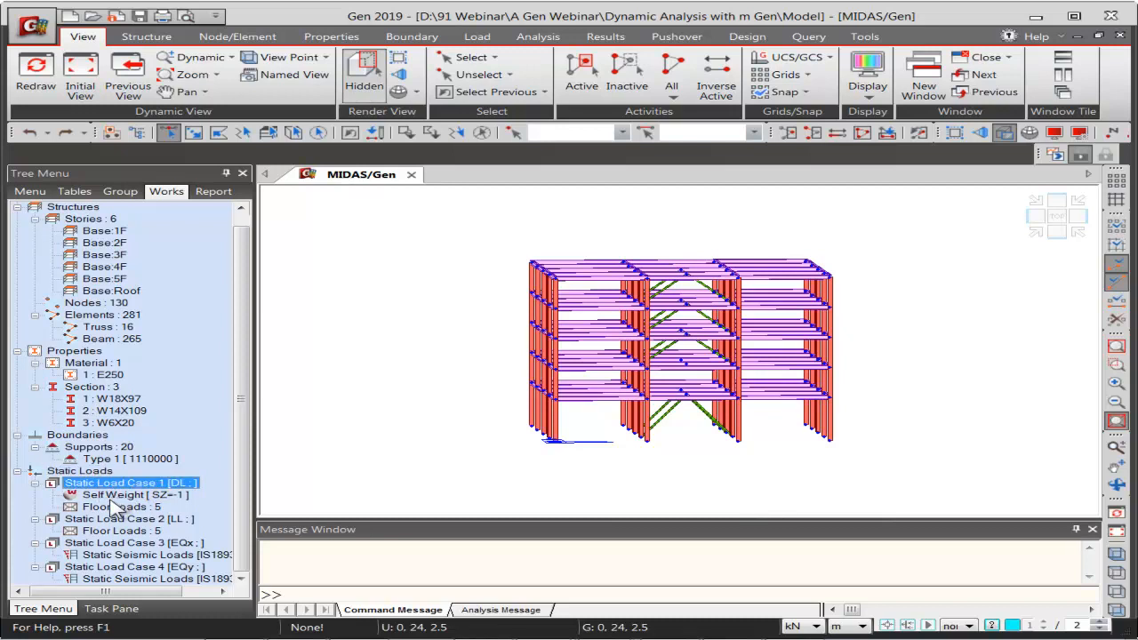
{"action": "left_click", "coordinate": [102, 496]}
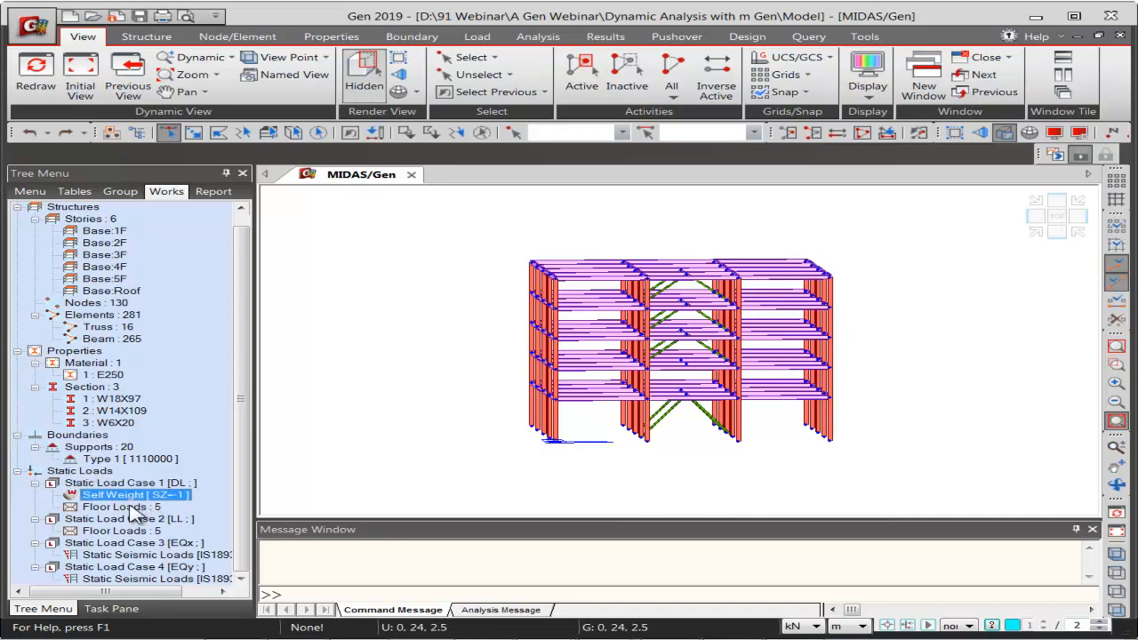
Display the floor loads of Static Load Case 1 [DL] on the model, and hide them again
{"action": "left_click", "coordinate": [134, 508]}
{"action": "right_click", "coordinate": [132, 510]}
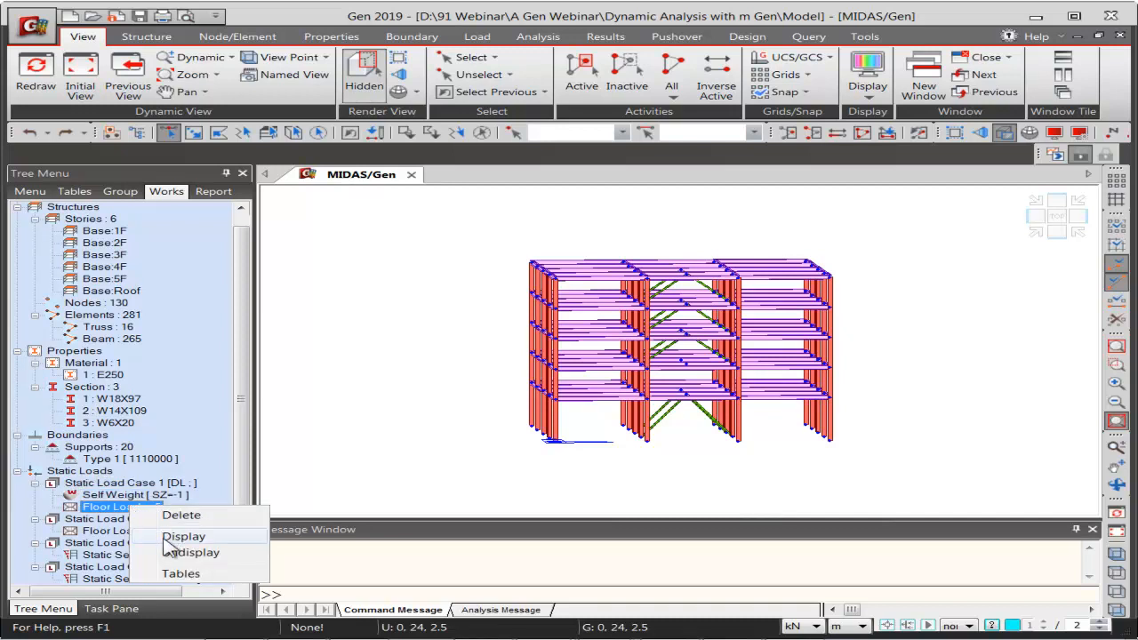
{"action": "left_click", "coordinate": [177, 539]}
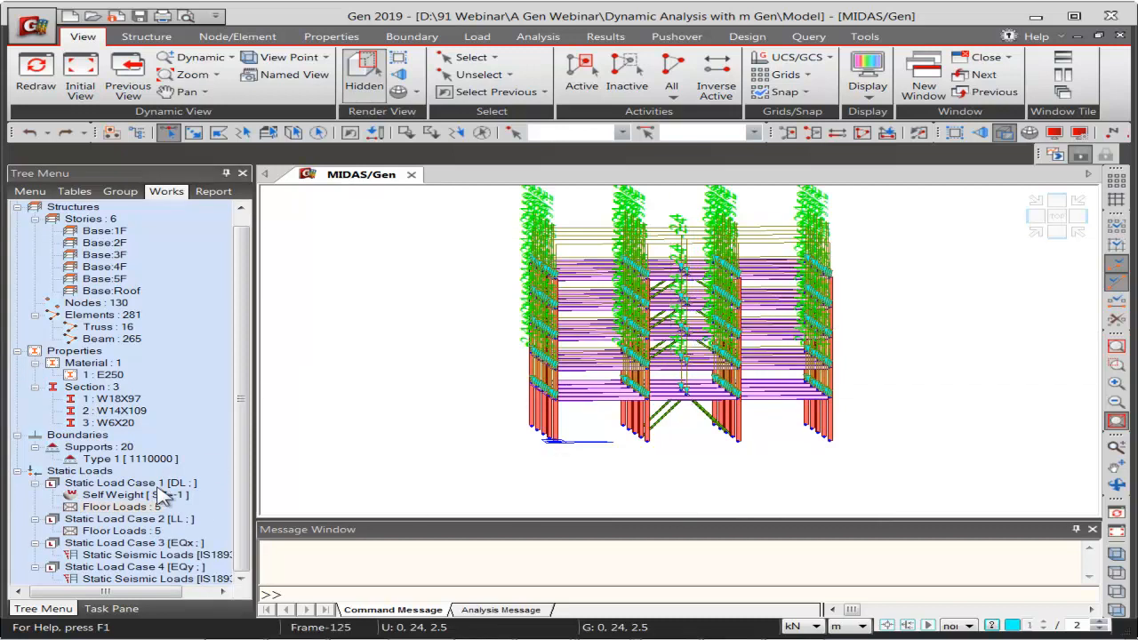
{"action": "right_click", "coordinate": [120, 508]}
{"action": "left_click", "coordinate": [156, 552]}
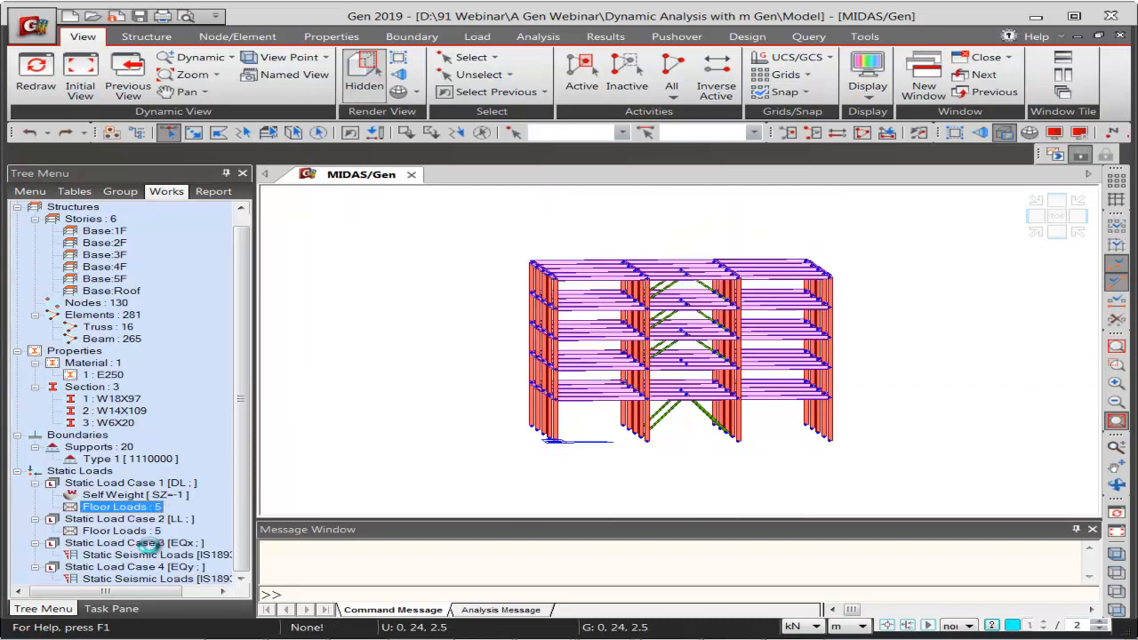
Review the LL floor loads and the static seismic loads of load cases EQx and EQy in the Works tree
{"action": "left_click", "coordinate": [105, 531]}
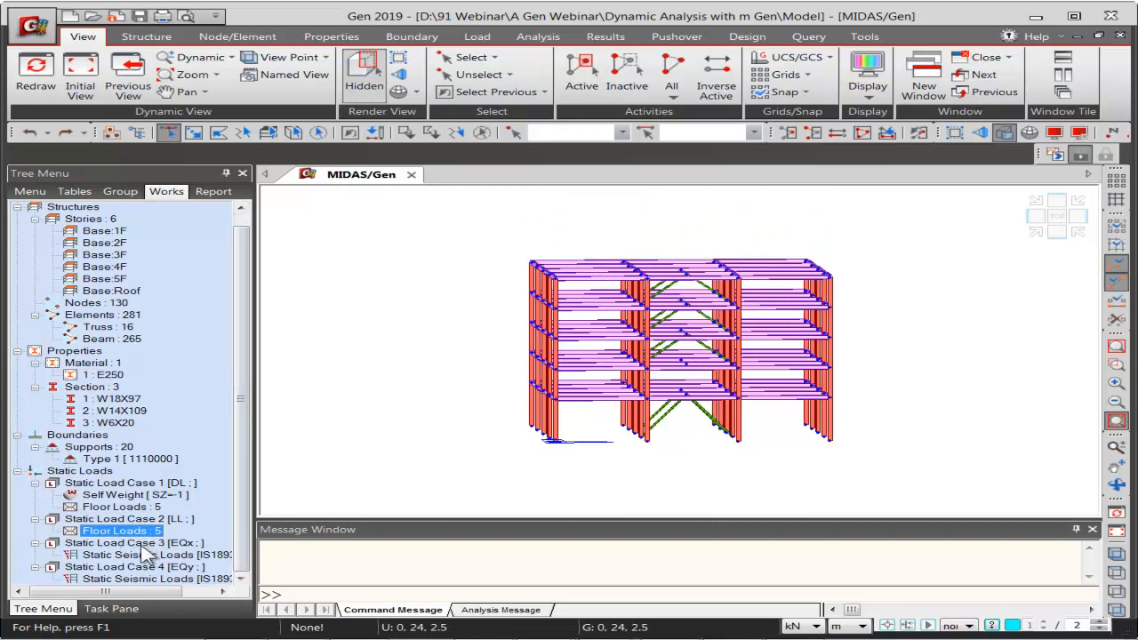
{"action": "left_click", "coordinate": [142, 543]}
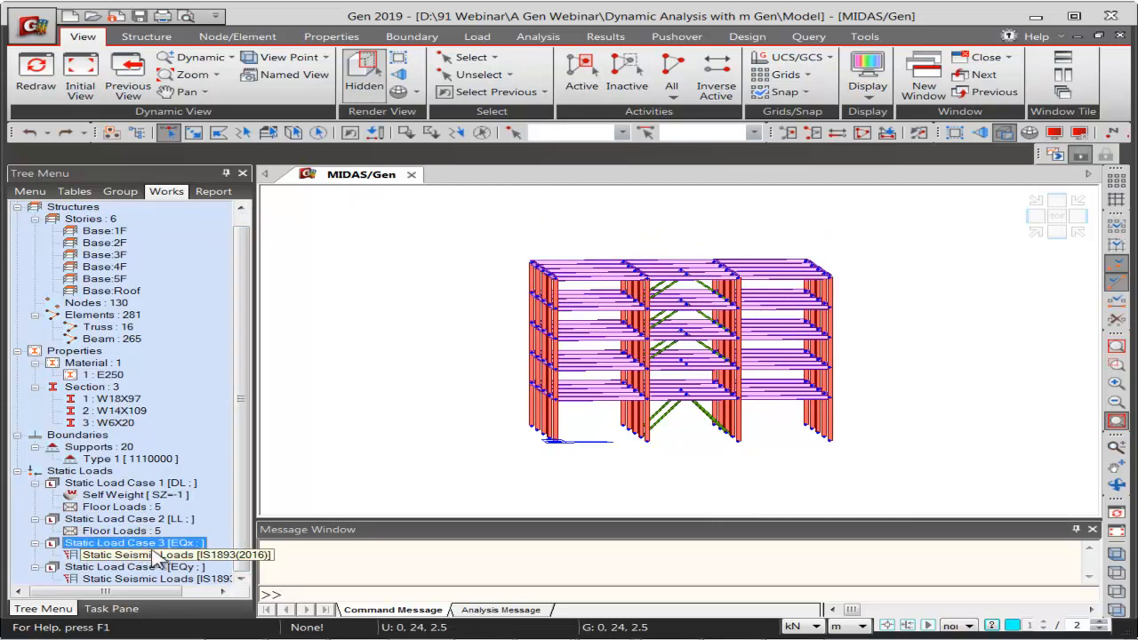
{"action": "left_click", "coordinate": [157, 556]}
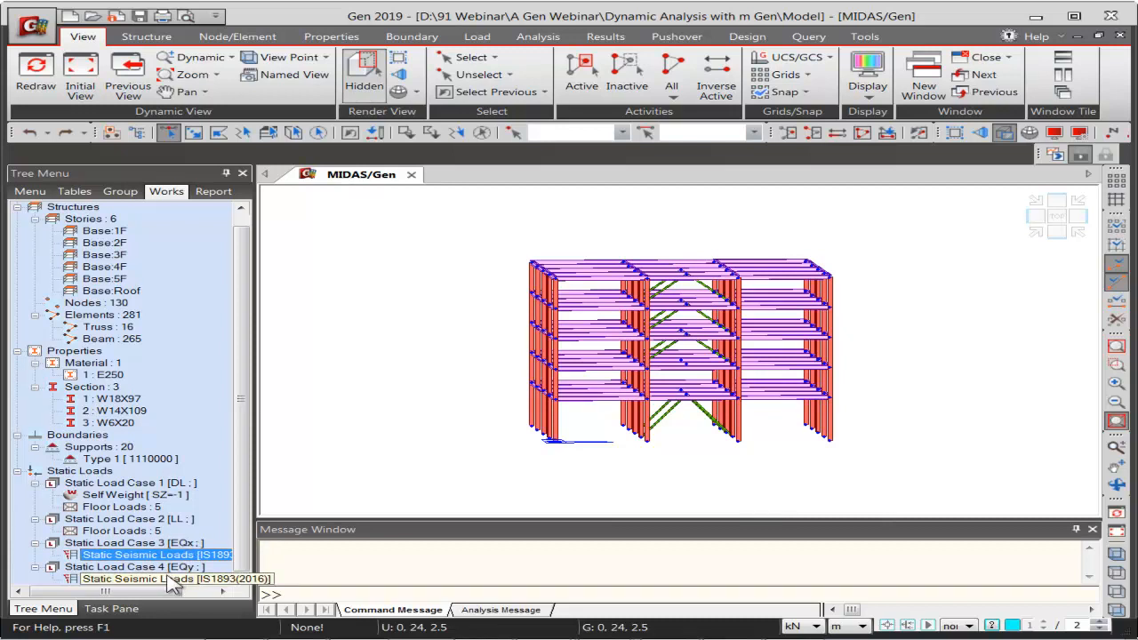
{"action": "left_click", "coordinate": [173, 579]}
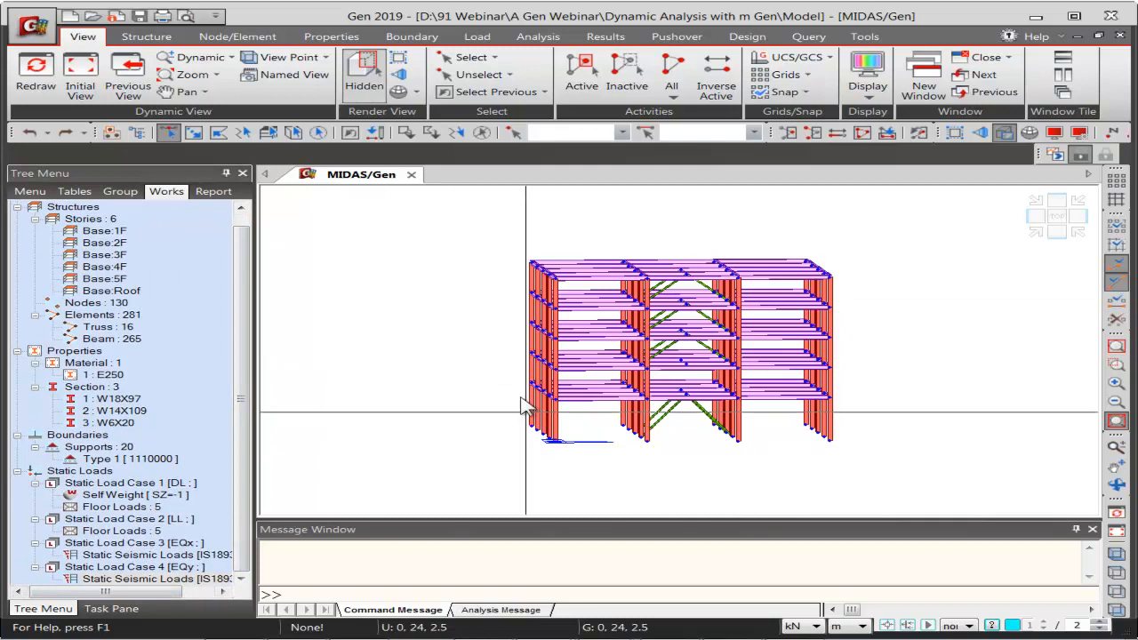
Inspect the frame in elevation and return to the isometric view
{"action": "left_click", "coordinate": [1036, 230]}
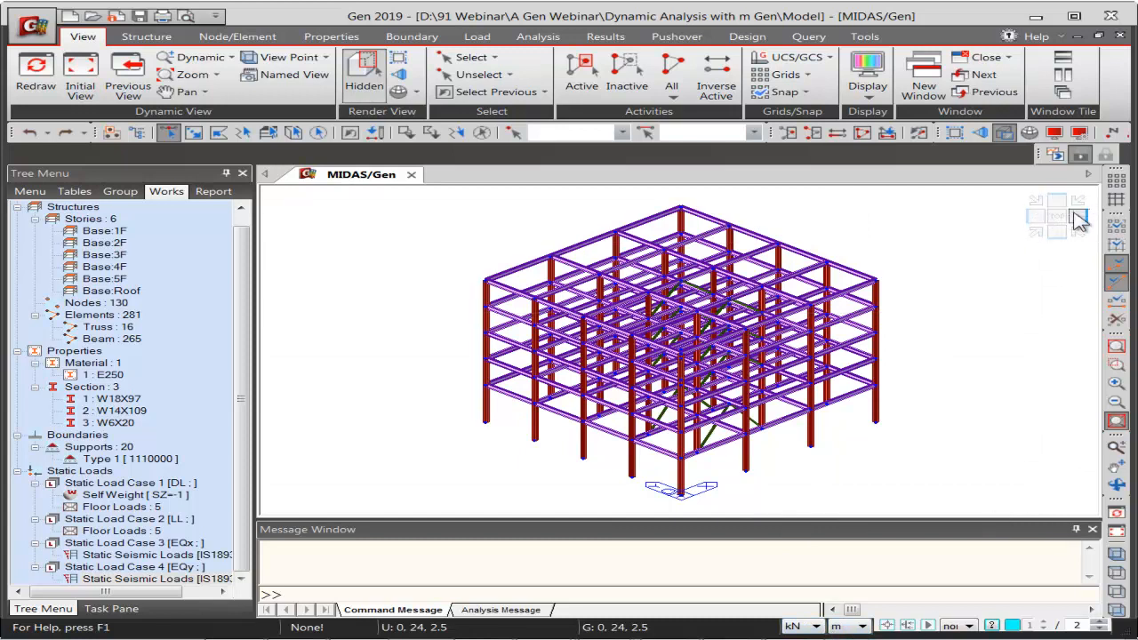
{"action": "left_click", "coordinate": [1056, 235]}
{"action": "left_click", "coordinate": [1037, 230]}
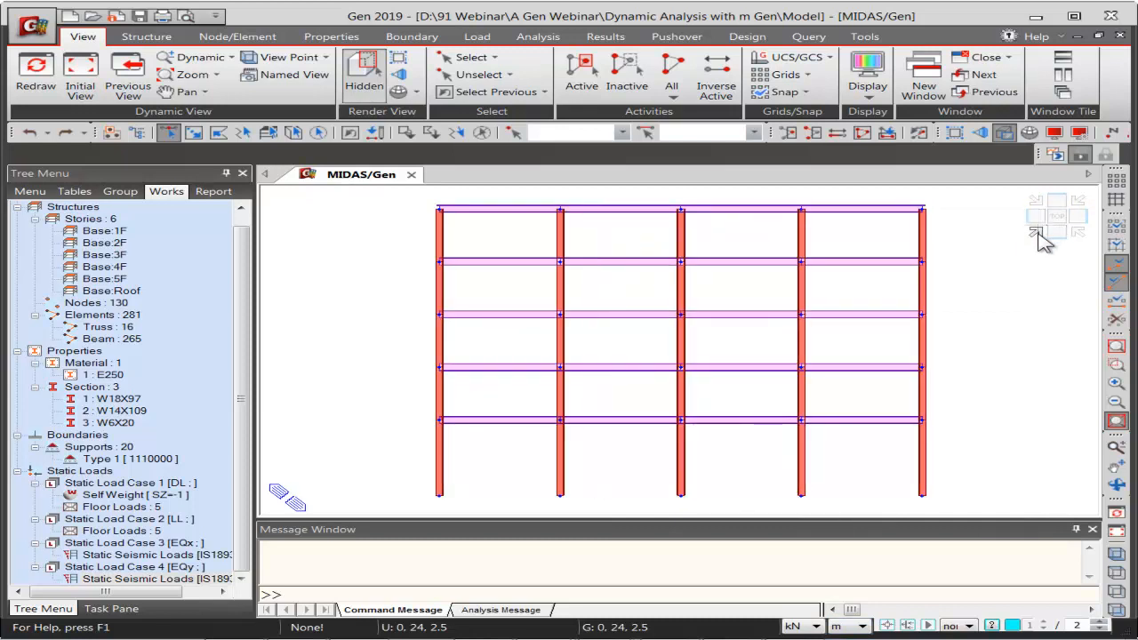
{"action": "left_click", "coordinate": [1038, 236]}
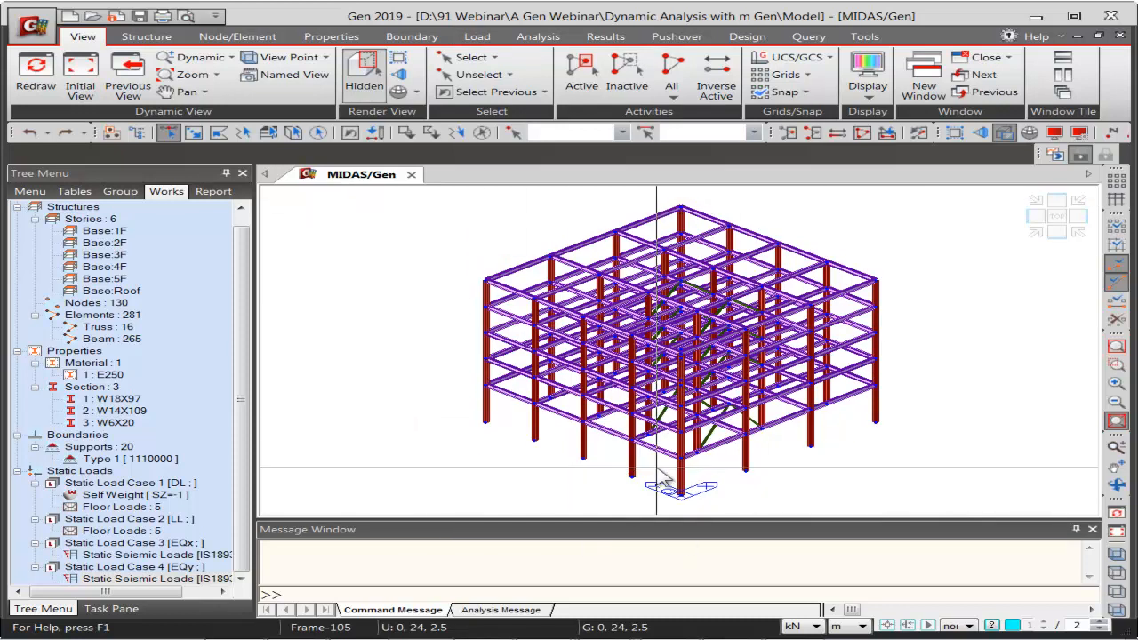
{"action": "mouse_move", "coordinate": [665, 478]}
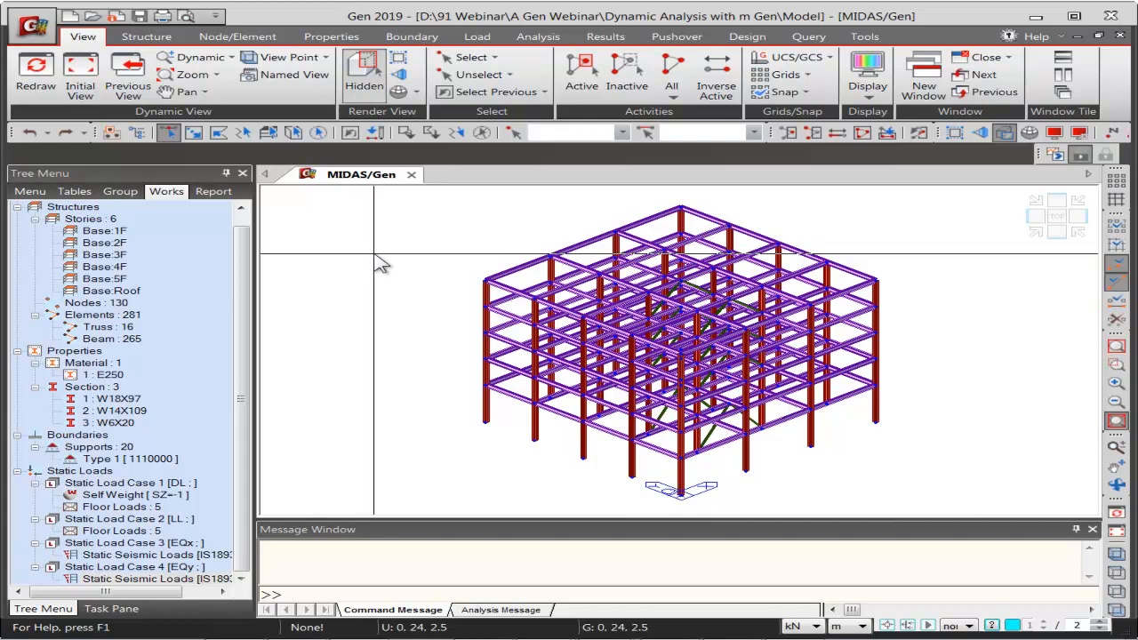
Configure the 3-D structure type with lumped mass and self-weight converted into masses in X, Y
{"action": "left_click", "coordinate": [145, 37]}
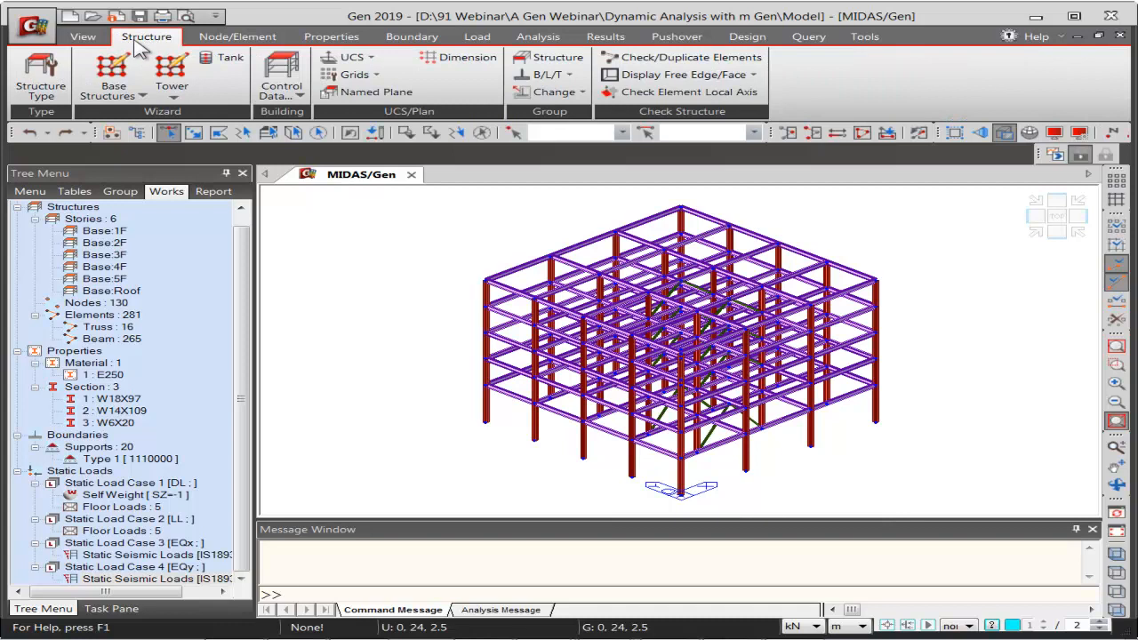
{"action": "left_click", "coordinate": [53, 85]}
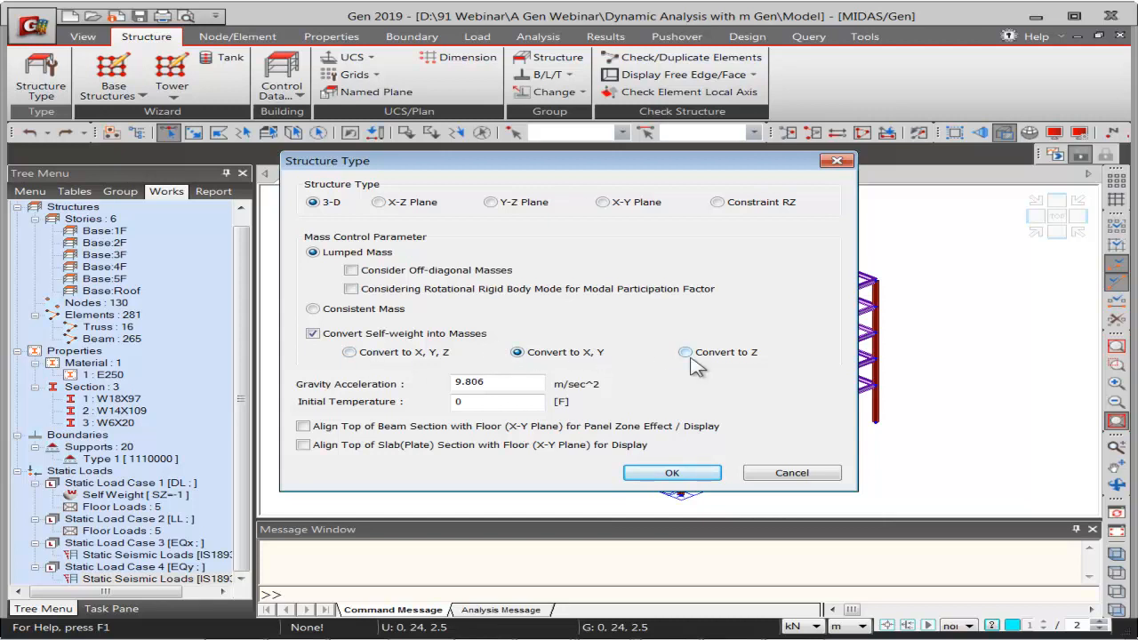
{"action": "left_click", "coordinate": [675, 474]}
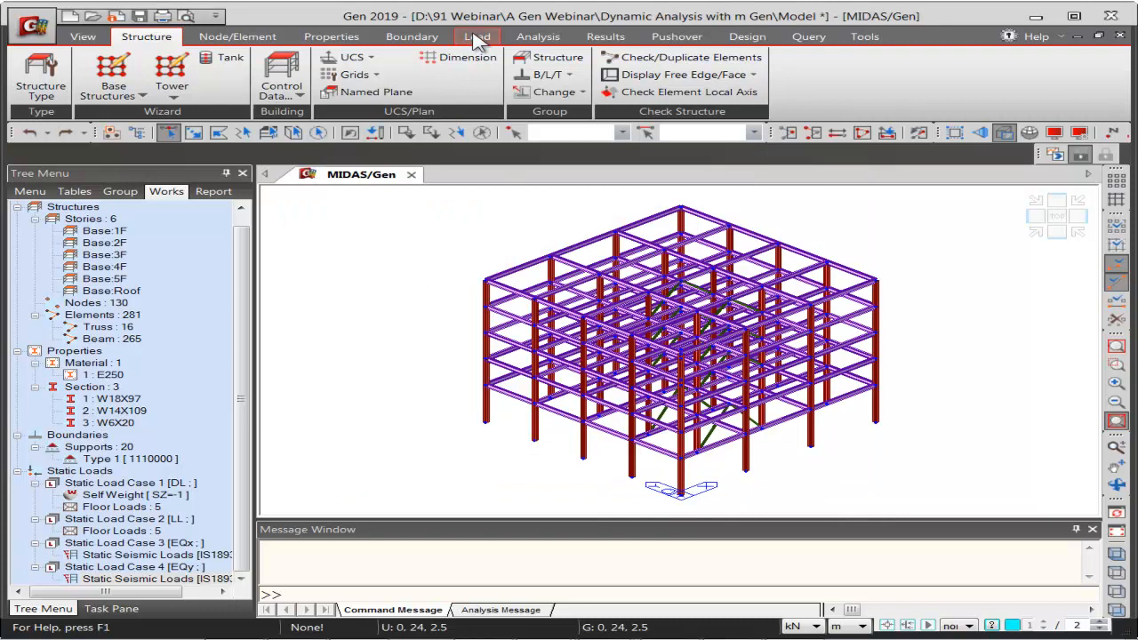
Start a loads-to-masses conversion in the X, Y directions and add load case DL with scale factor 1
{"action": "left_click", "coordinate": [478, 37]}
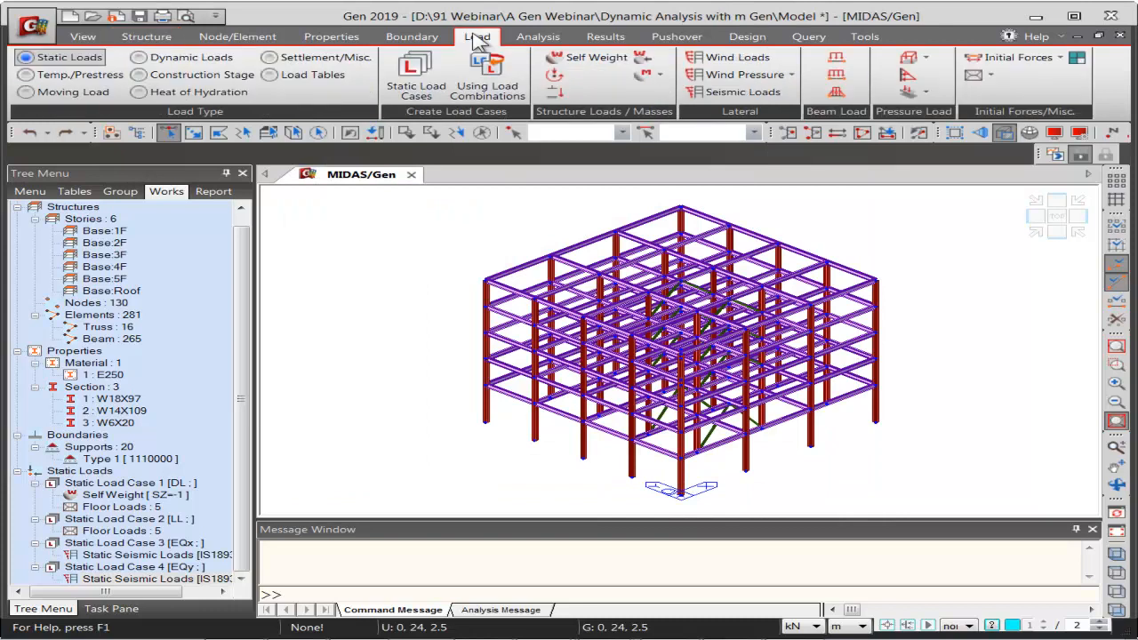
{"action": "left_click", "coordinate": [642, 76]}
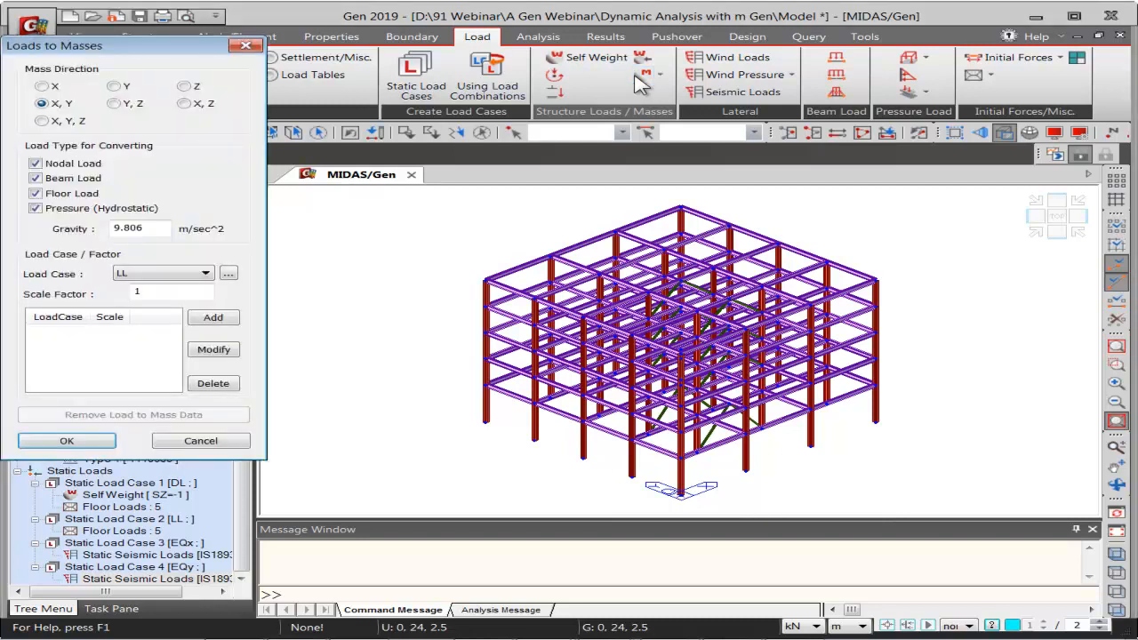
{"action": "left_click", "coordinate": [162, 273]}
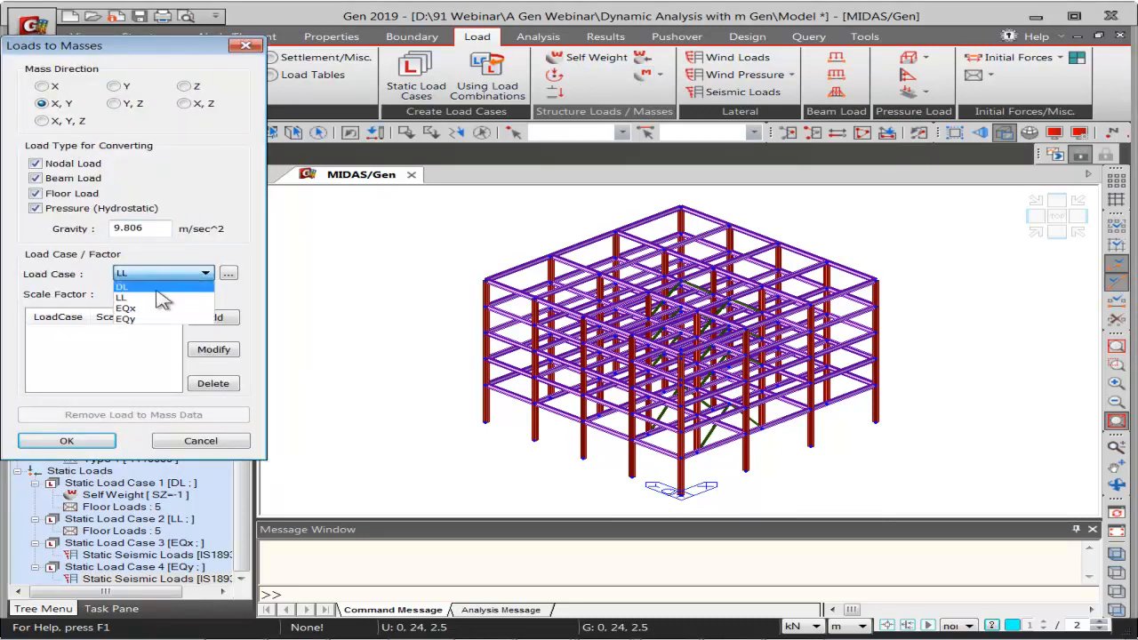
{"action": "left_click", "coordinate": [131, 284]}
{"action": "left_click", "coordinate": [213, 317]}
Add load case LL with scale factor 0.25 to the loads-to-masses conversion
{"action": "left_click", "coordinate": [178, 274]}
{"action": "left_click", "coordinate": [153, 298]}
{"action": "double_click", "coordinate": [124, 295]}
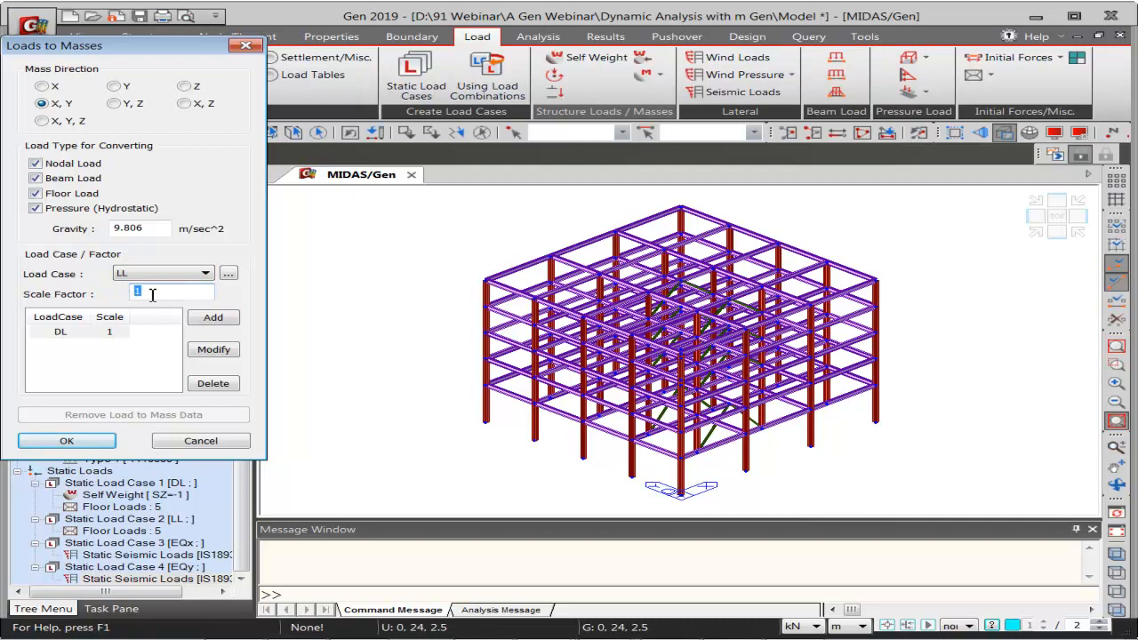
{"action": "type", "text": "0.25"}
{"action": "left_click", "coordinate": [213, 318]}
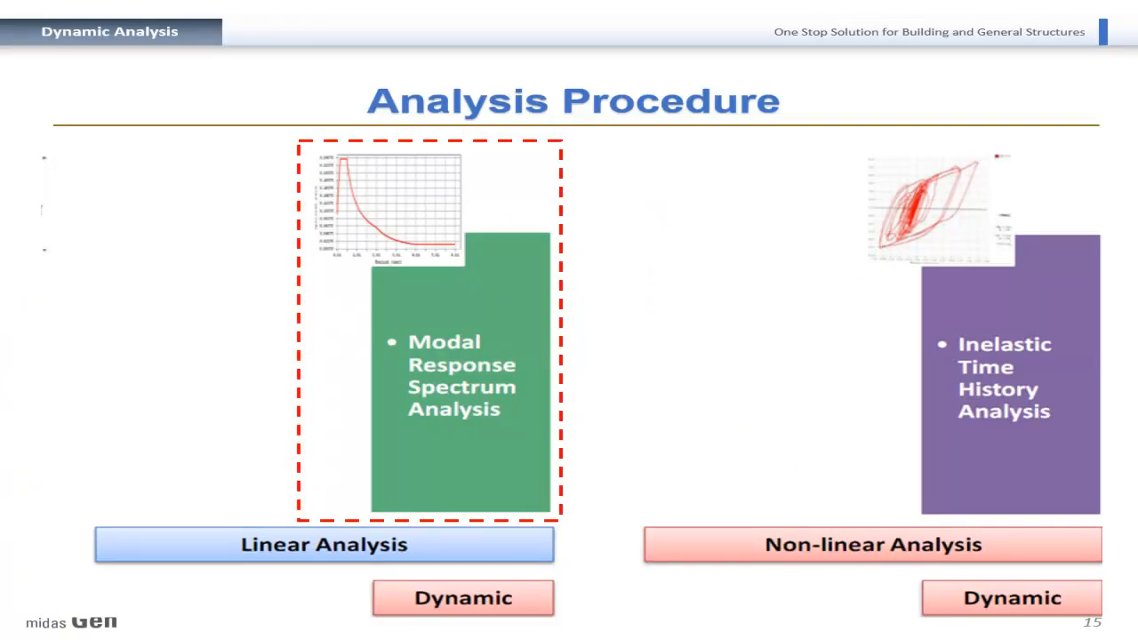
Show the response spectrum functions slide, switch back to midas Gen and apply the loads-to-masses conversion
{"action": "key", "text": "Right"}
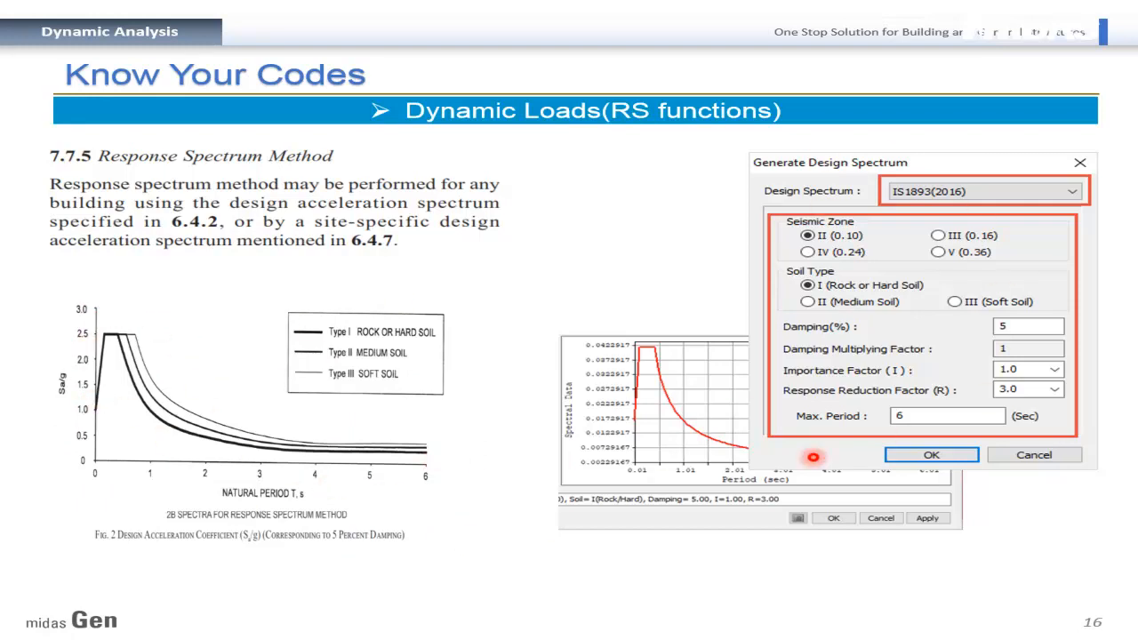
{"action": "key", "text": "alt+Tab"}
{"action": "key", "text": "alt+Tab"}
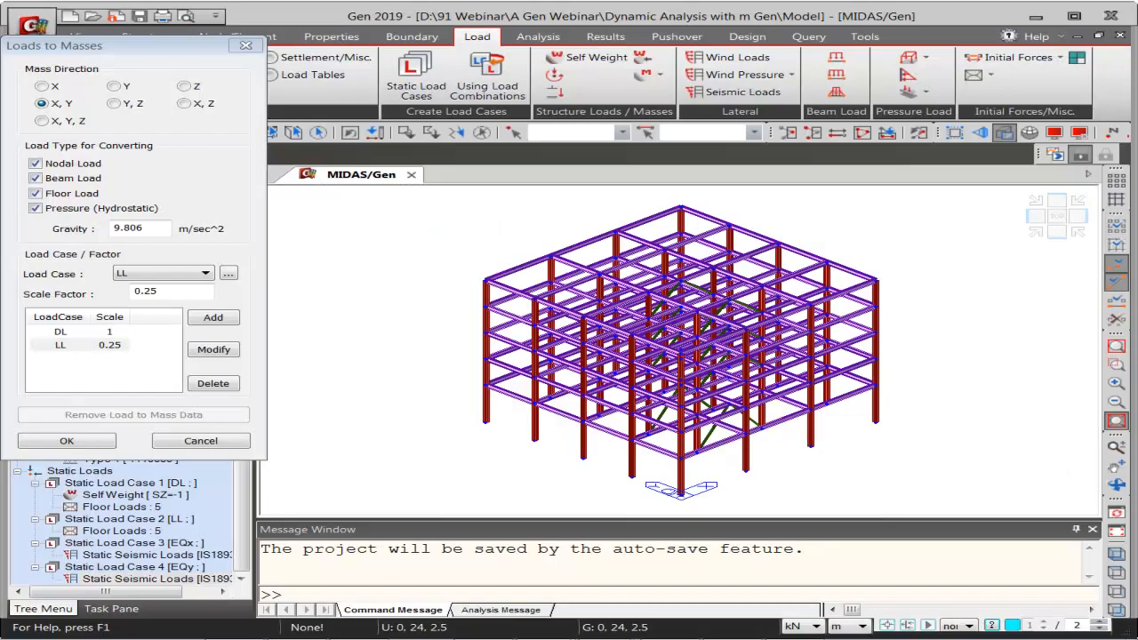
{"action": "left_click", "coordinate": [66, 440]}
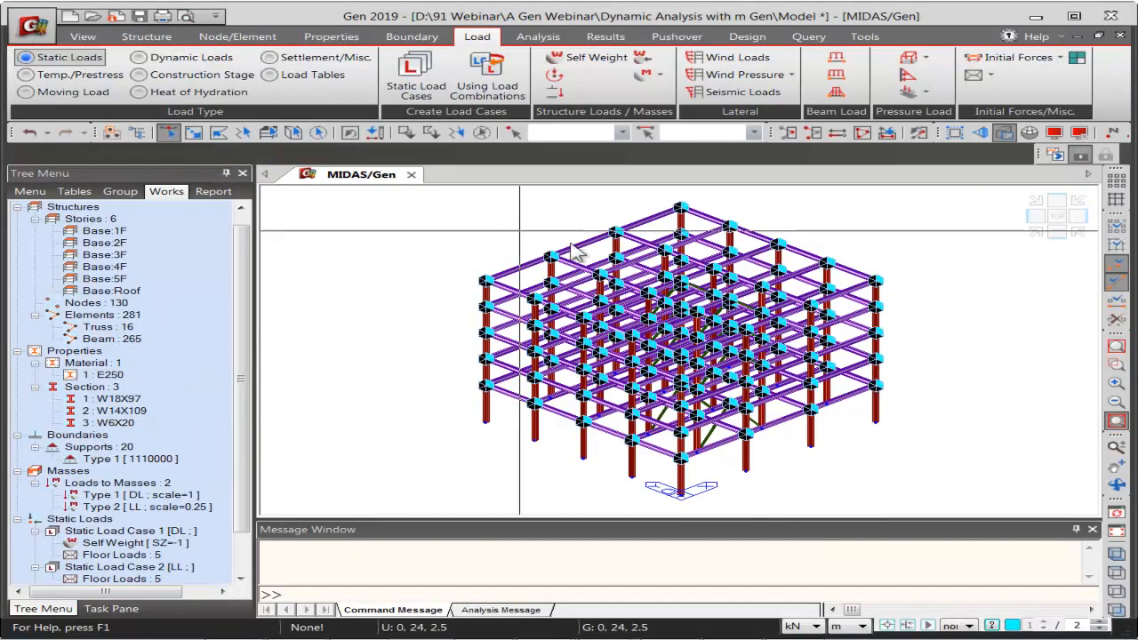
Add a response spectrum function from the IS1893(2016) design spectrum with zone II (0.10), soil type I, 5% damping and 6 s maximum period
{"action": "left_click", "coordinate": [187, 58]}
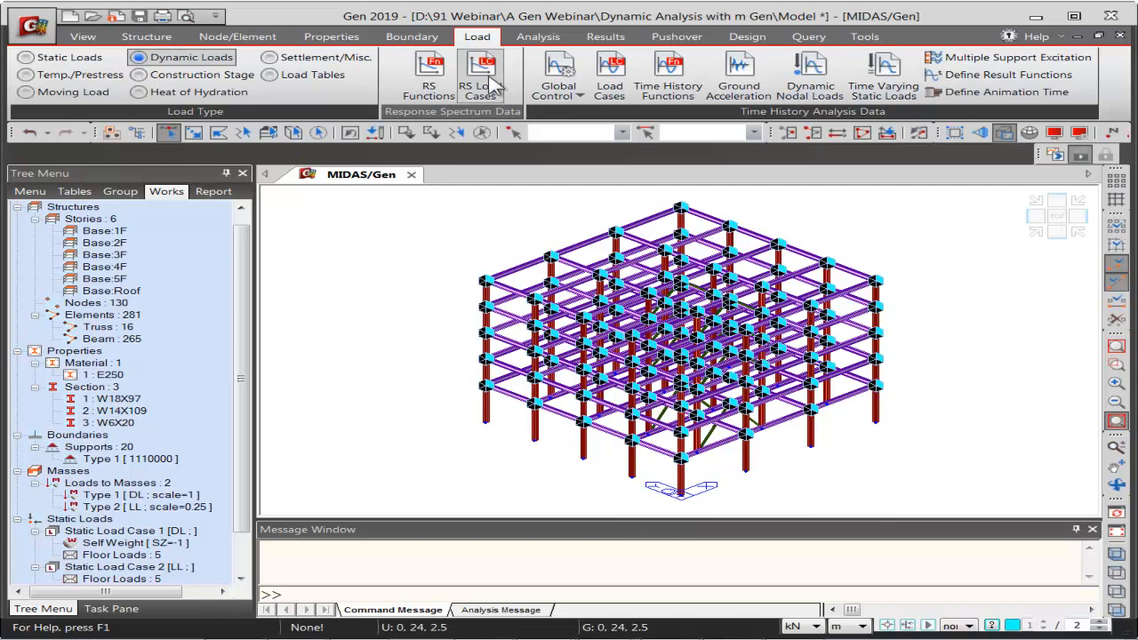
{"action": "left_click", "coordinate": [425, 92]}
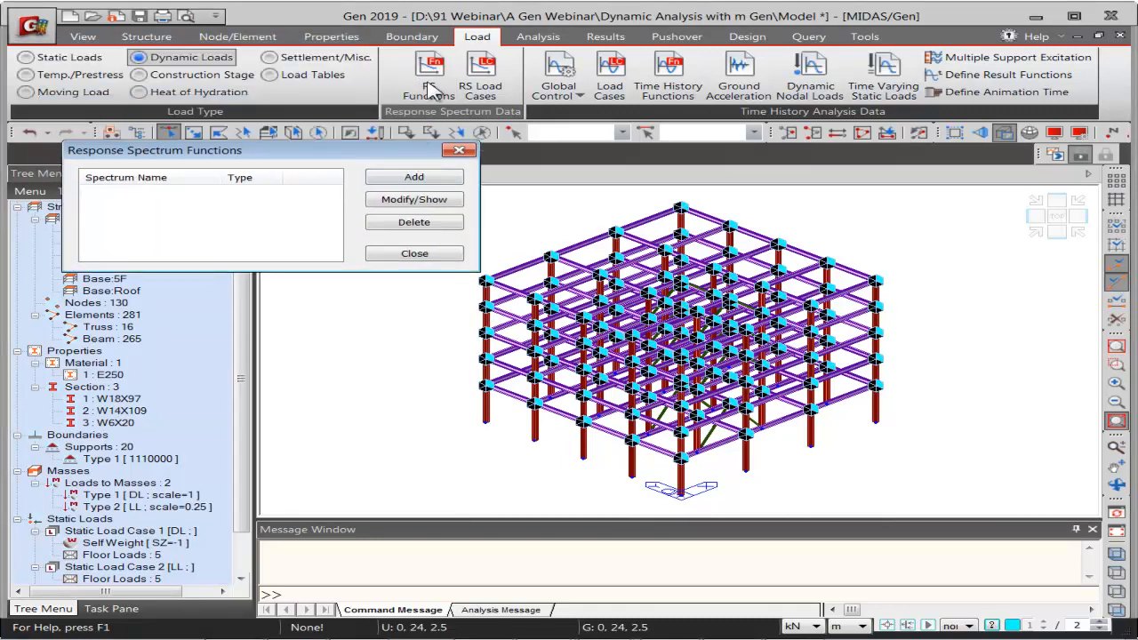
{"action": "left_click", "coordinate": [418, 179]}
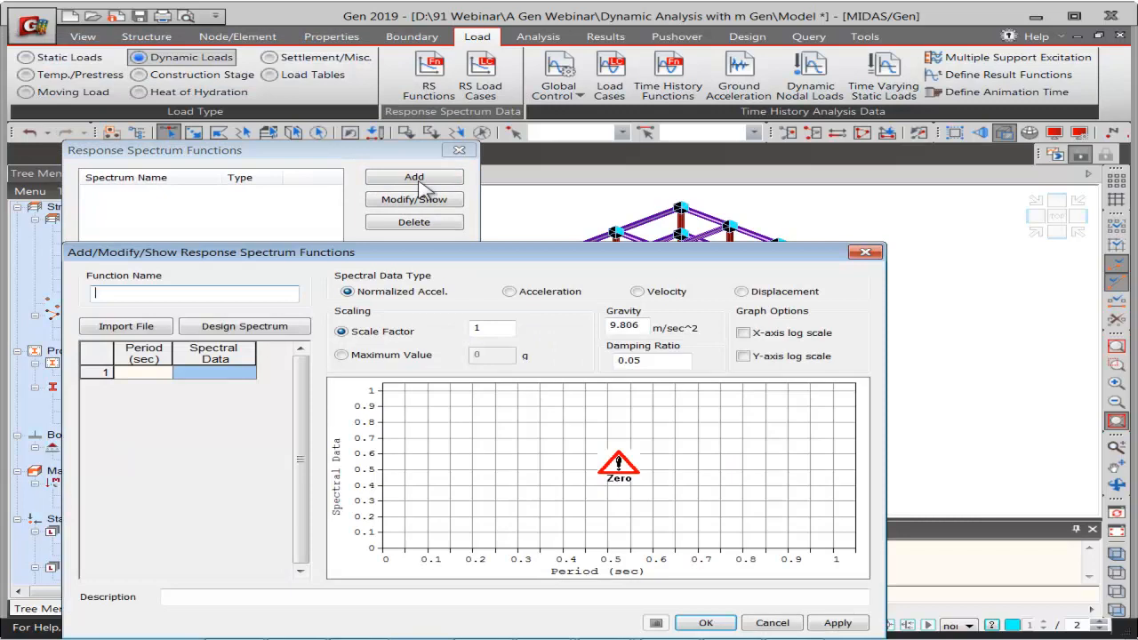
{"action": "left_click", "coordinate": [230, 328]}
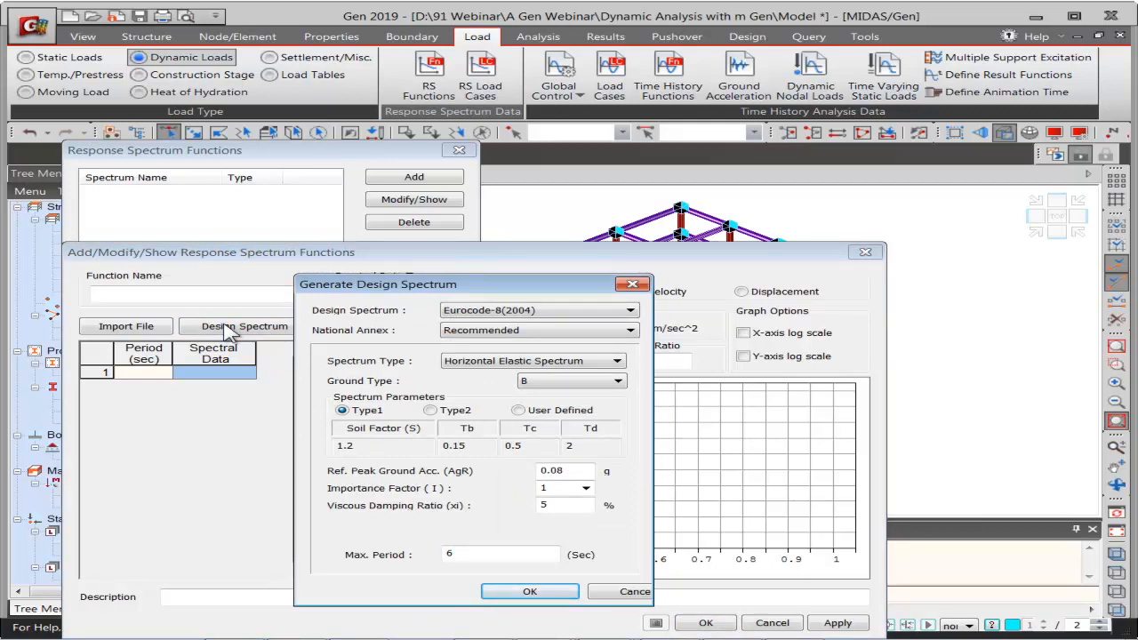
{"action": "left_click", "coordinate": [489, 311]}
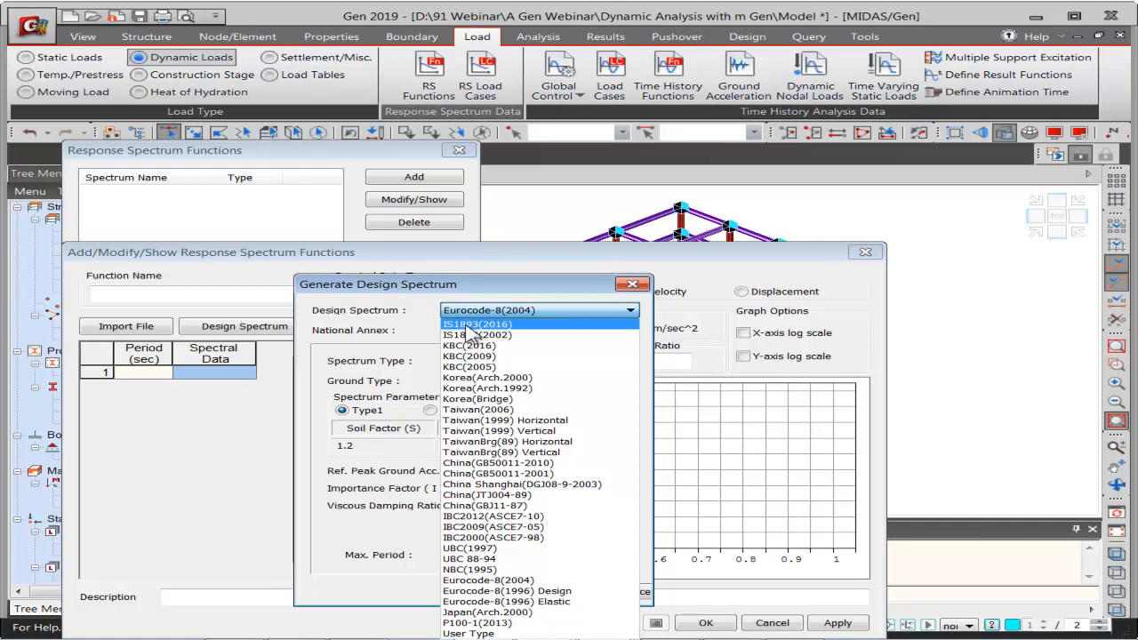
{"action": "left_click", "coordinate": [471, 326]}
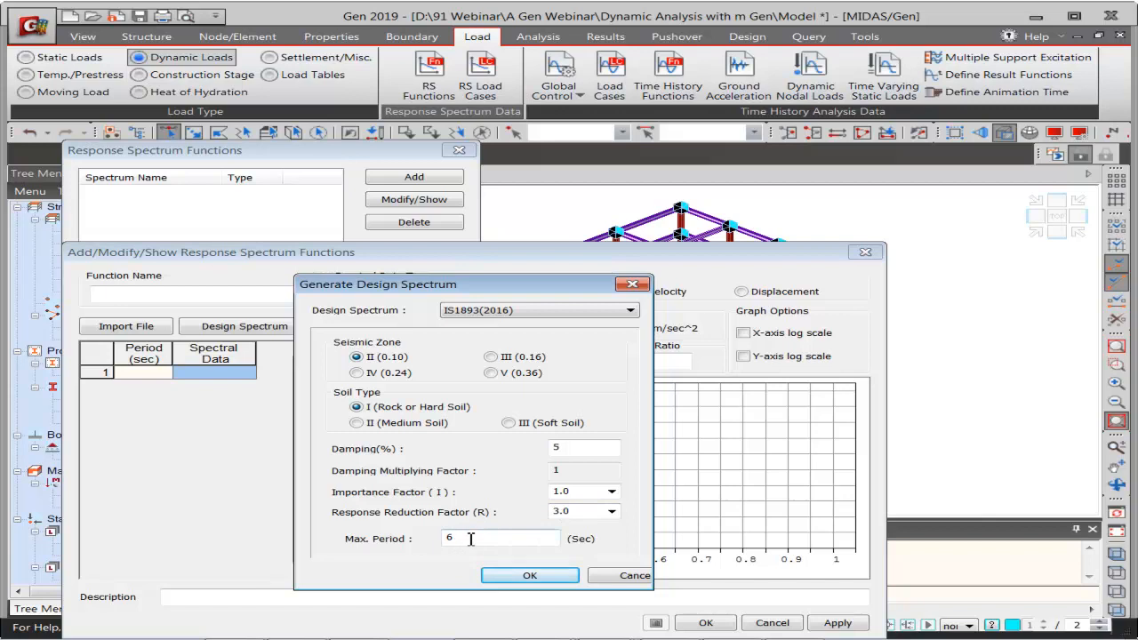
{"action": "left_click", "coordinate": [530, 576]}
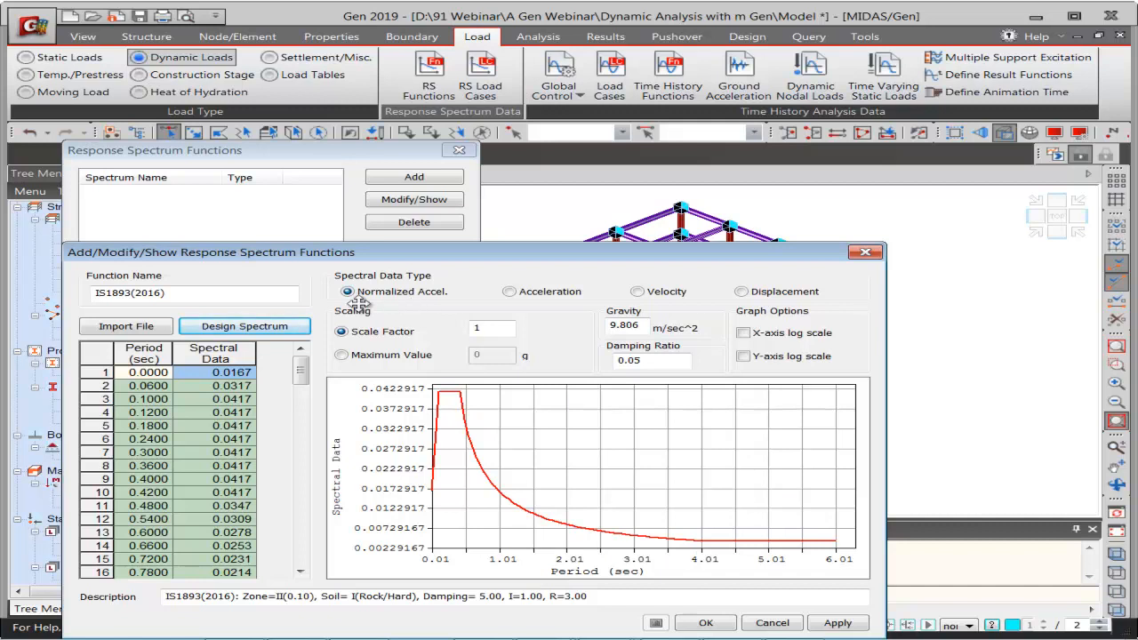
{"action": "left_click_drag", "start_coordinate": [465, 261], "coordinate": [487, 65]}
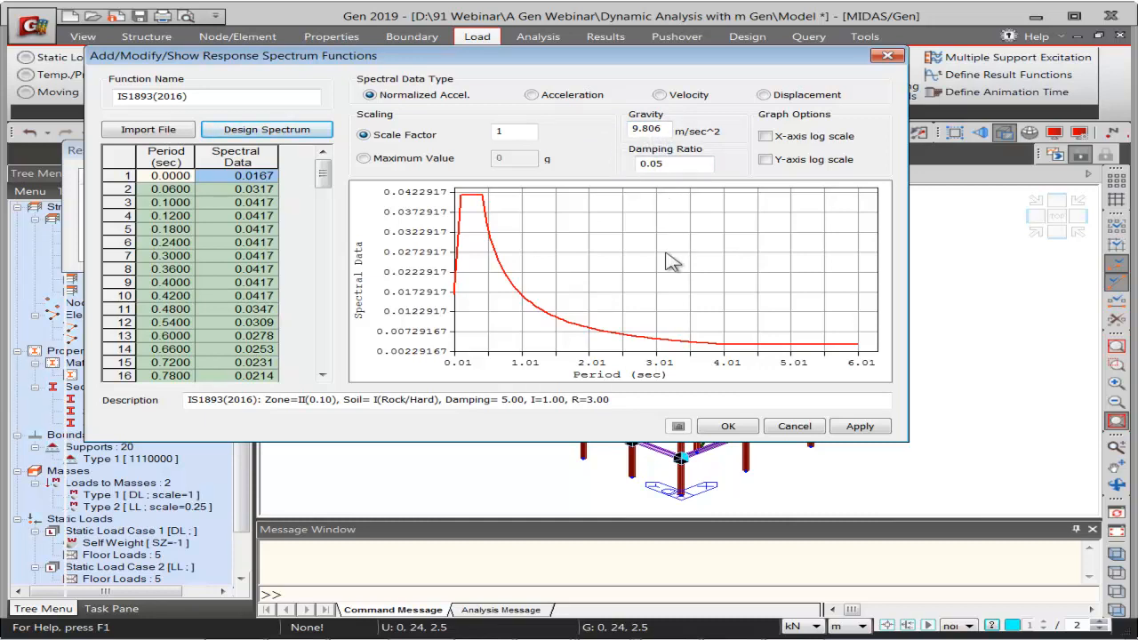
{"action": "left_click", "coordinate": [728, 428]}
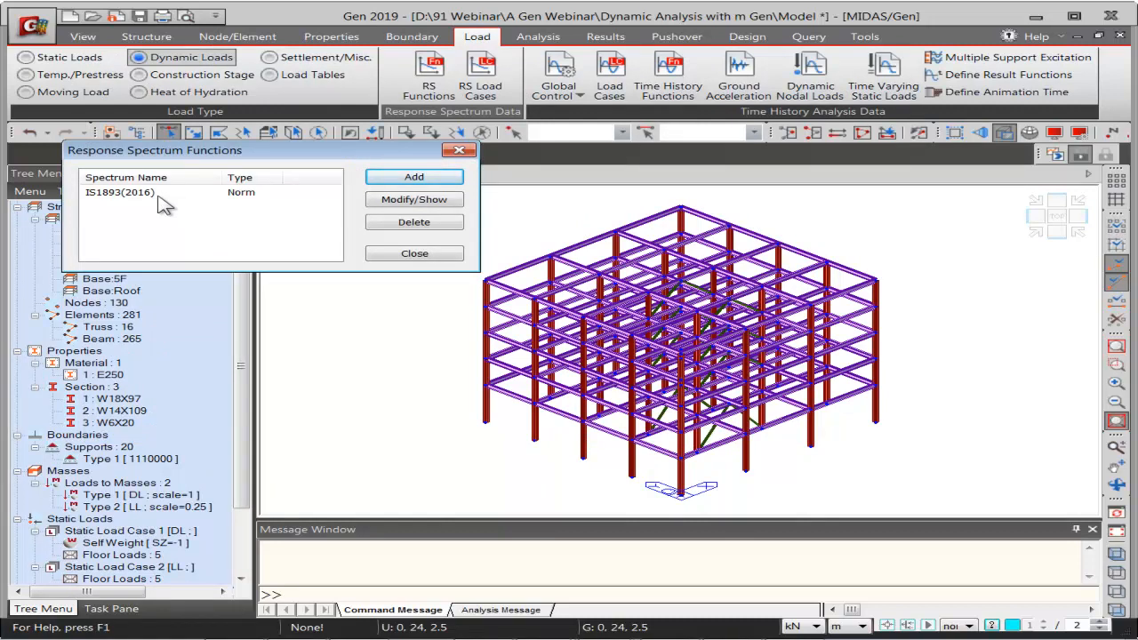
{"action": "left_click", "coordinate": [403, 255]}
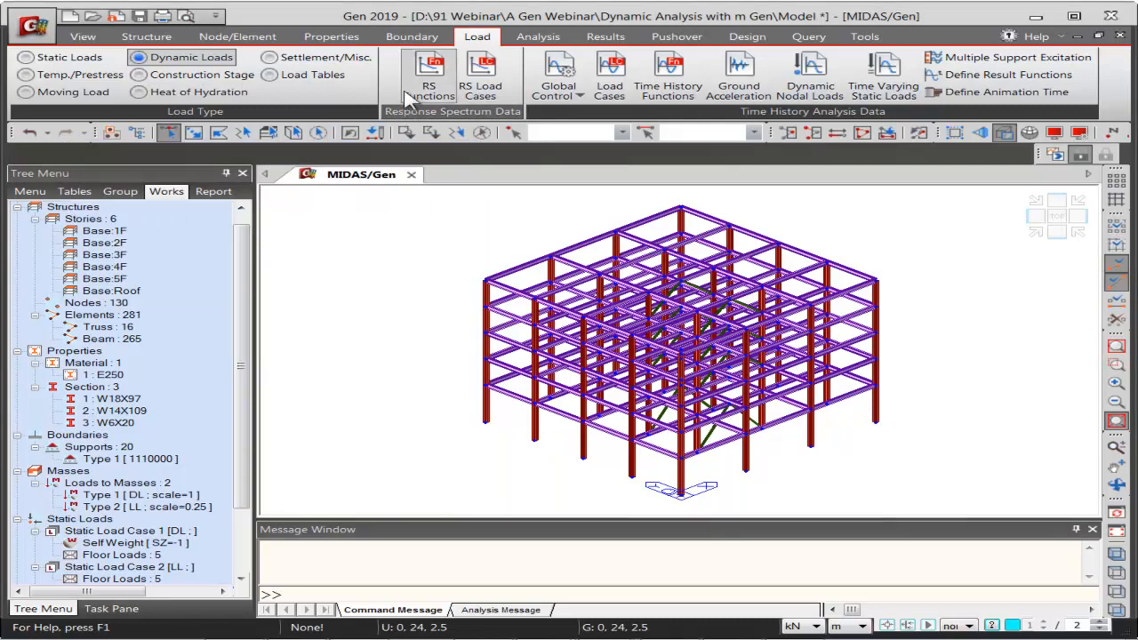
Start a response spectrum load case named RSmajor in direction X-Y with auto-search angle set to Major, viewing the frame in plan
{"action": "left_click", "coordinate": [485, 75]}
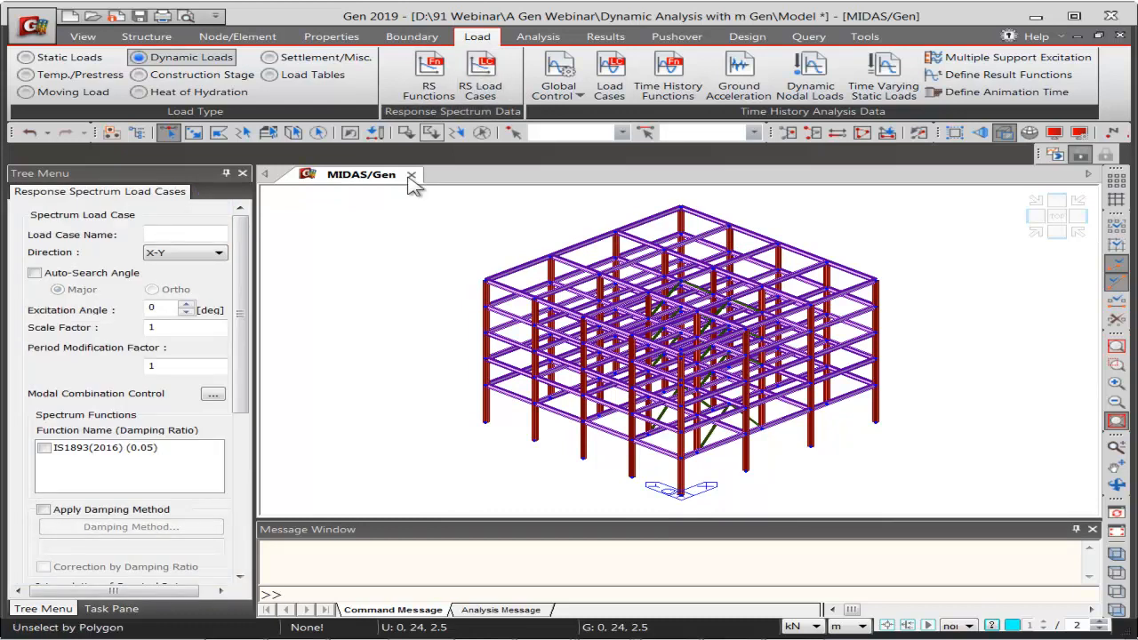
{"action": "left_click_drag", "start_coordinate": [256, 242], "coordinate": [360, 245]}
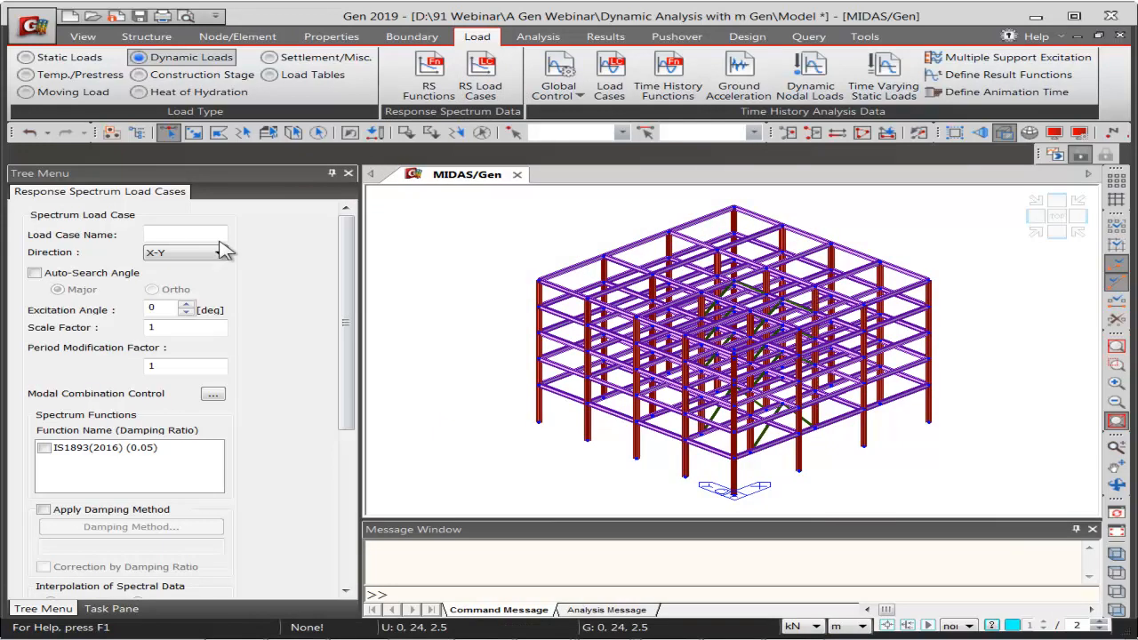
{"action": "left_click", "coordinate": [158, 235]}
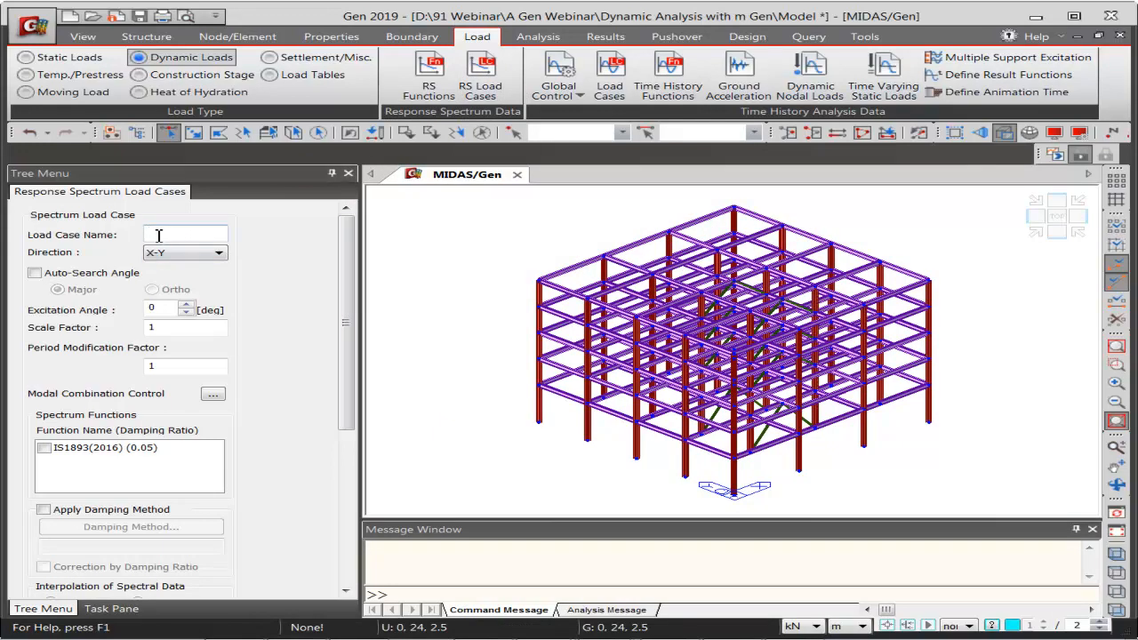
{"action": "type", "text": "RS"}
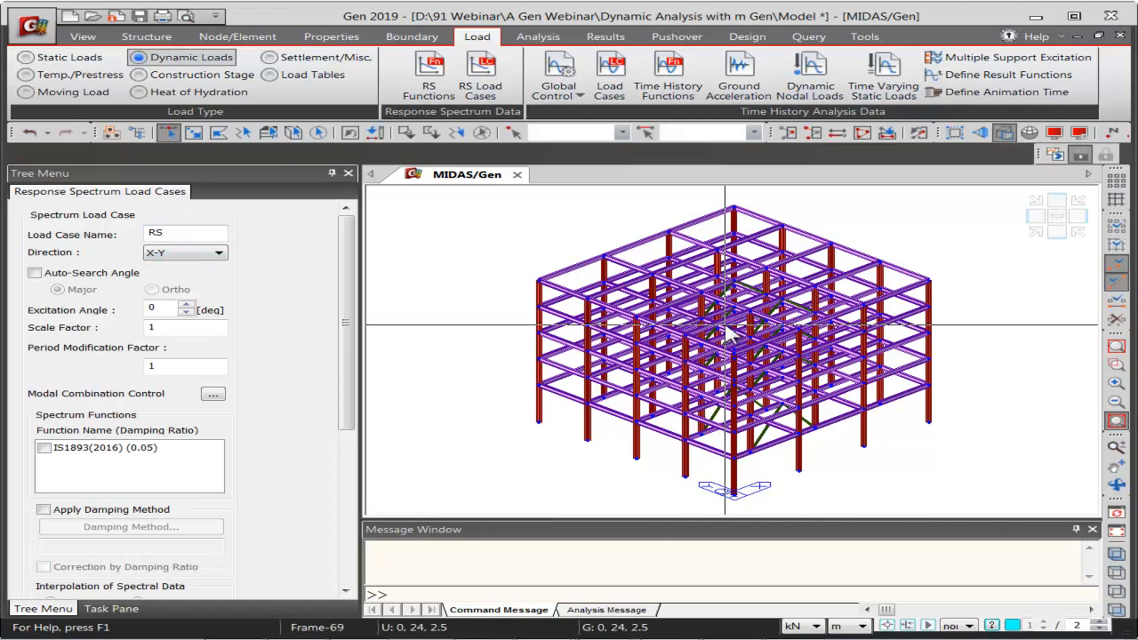
{"action": "left_click", "coordinate": [1052, 216]}
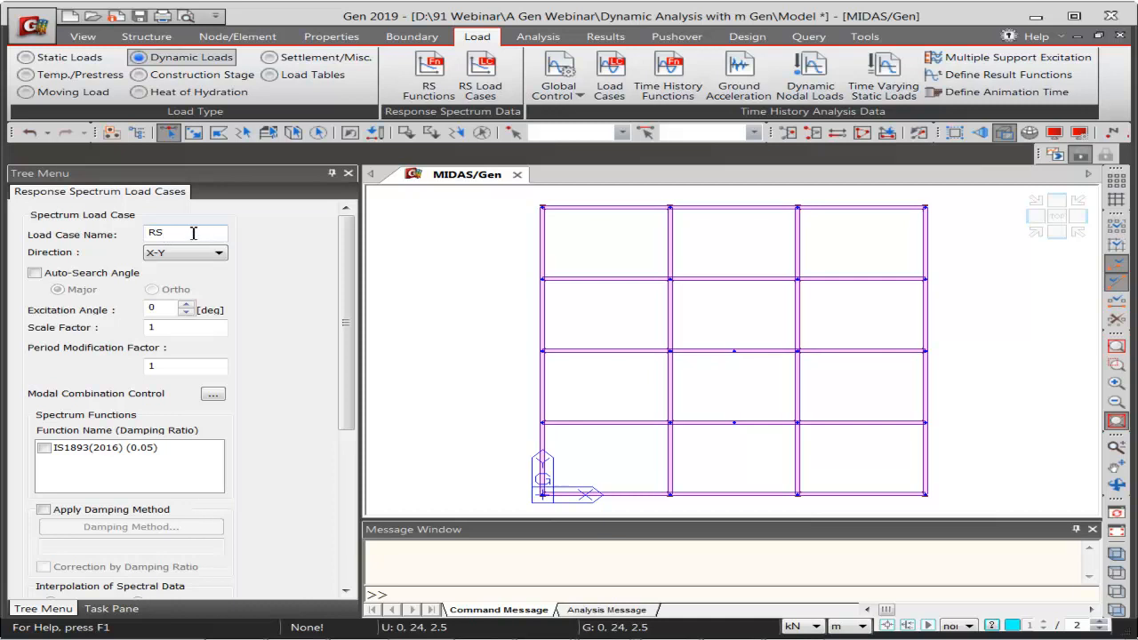
{"action": "left_click", "coordinate": [34, 274]}
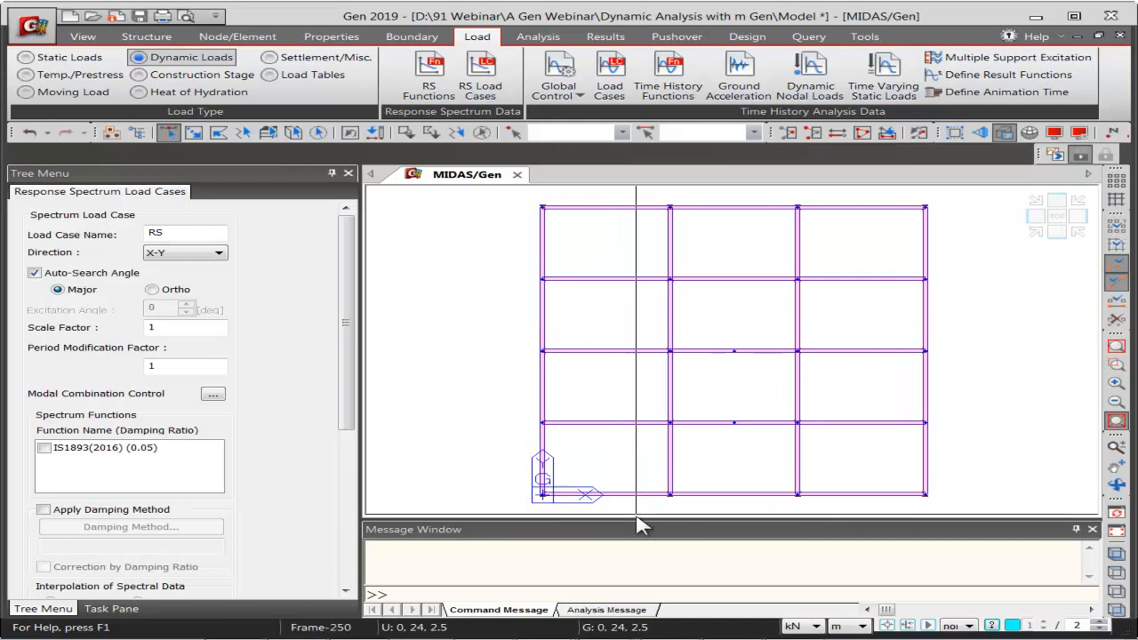
{"action": "left_click", "coordinate": [176, 232]}
{"action": "type", "text": "major"}
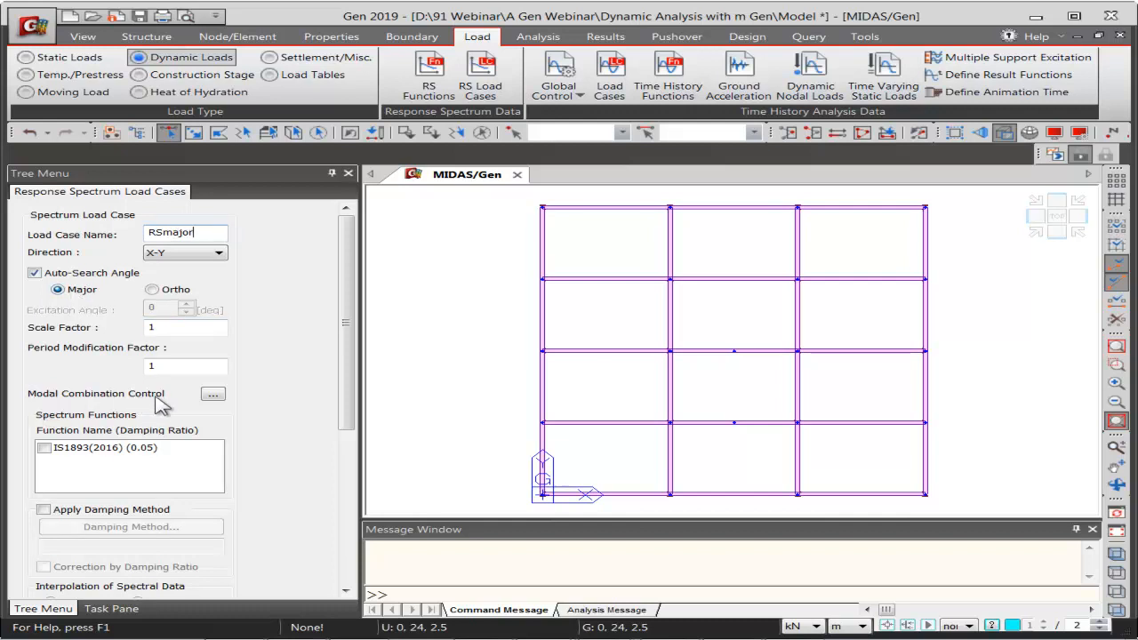
Set the modal combination to CQC with signs added along the major mode direction and mode shape selection turned off
{"action": "left_click", "coordinate": [214, 396]}
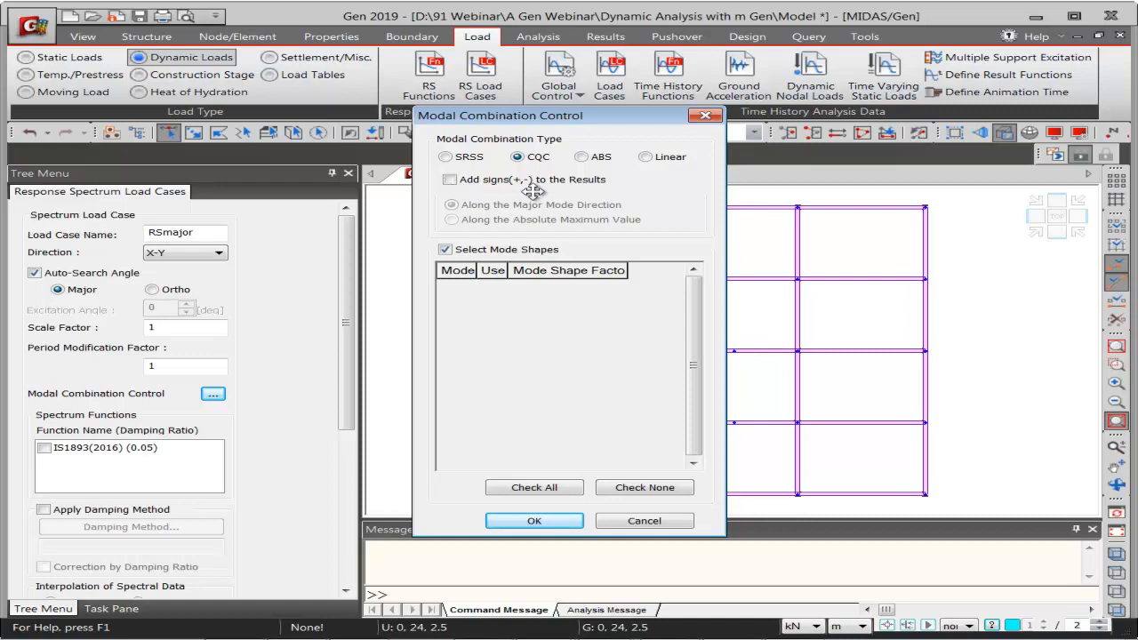
{"action": "left_click", "coordinate": [450, 180]}
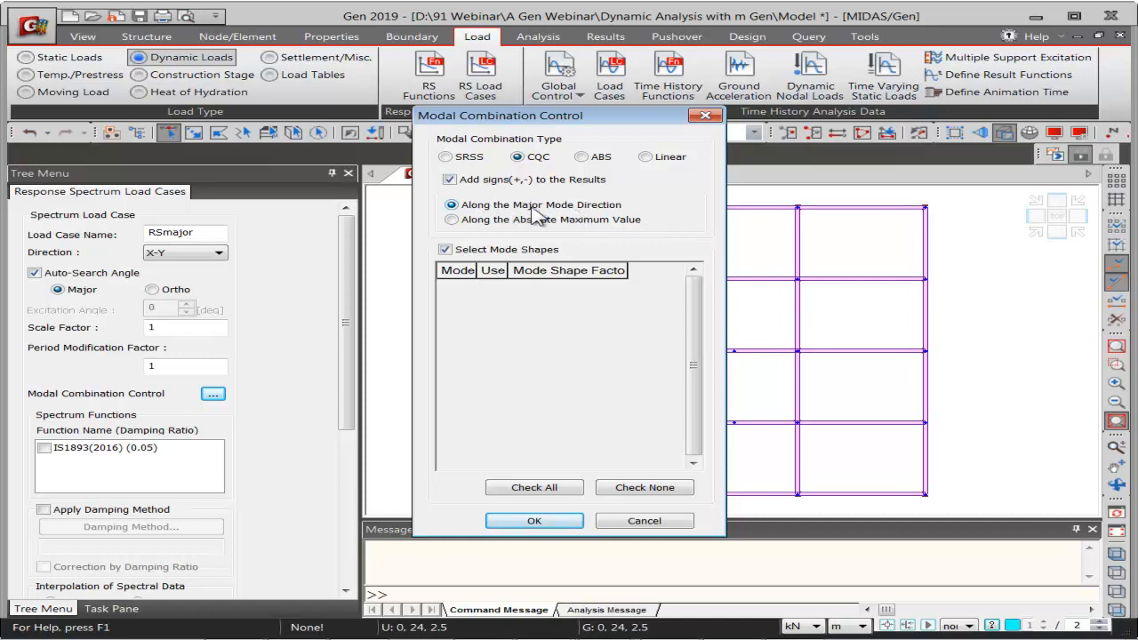
{"action": "left_click", "coordinate": [484, 250]}
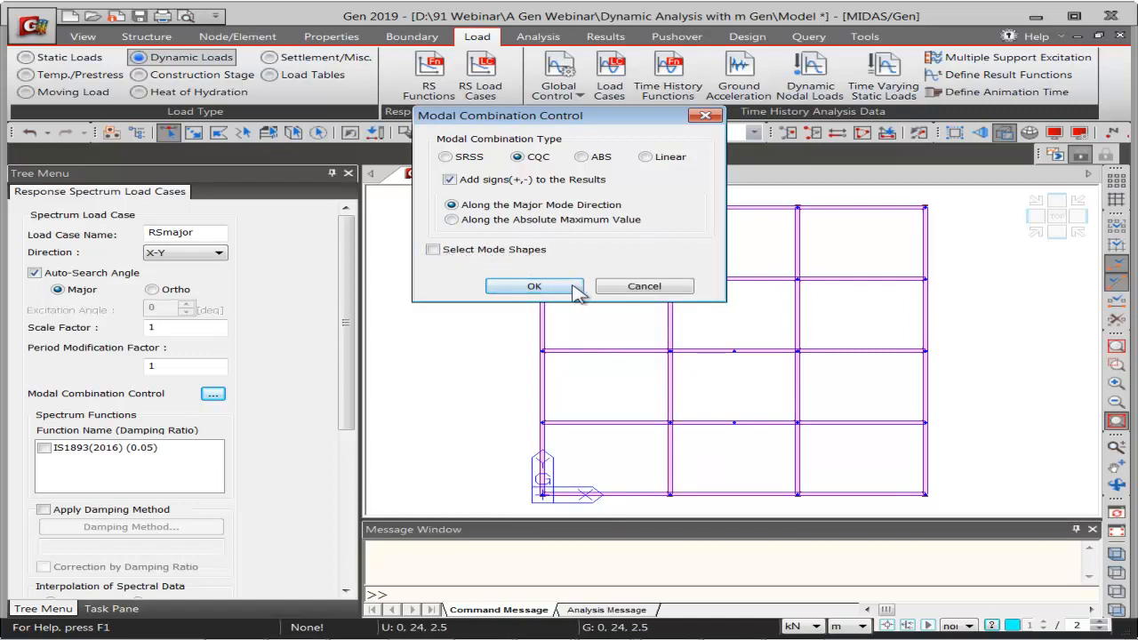
{"action": "left_click", "coordinate": [533, 286]}
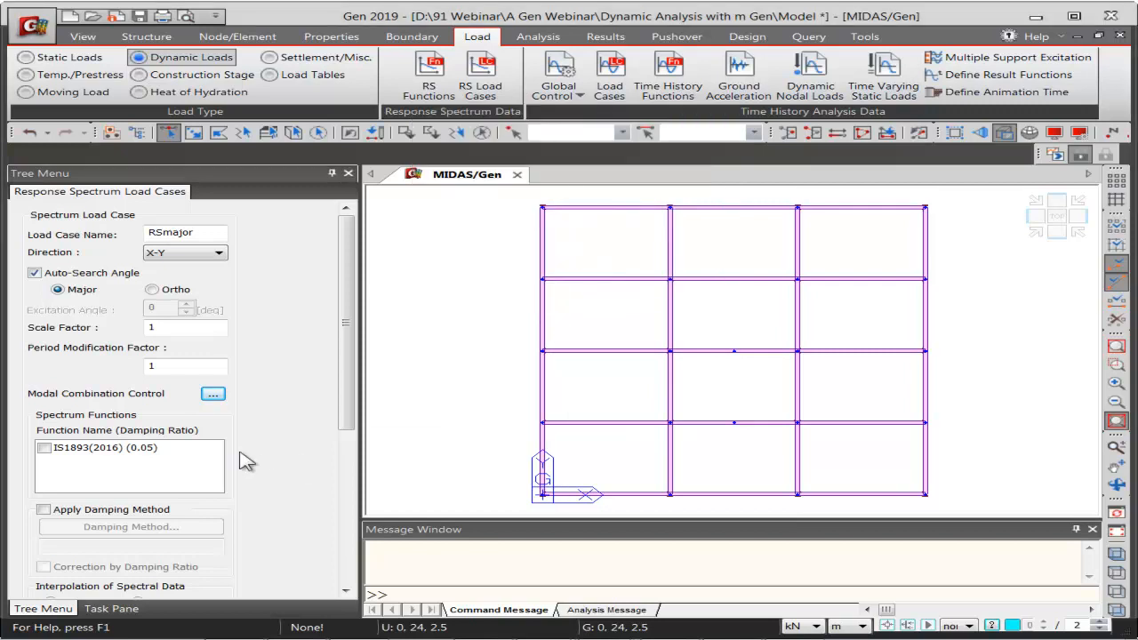
Assign the IS1893(2016) function with accidental eccentricity enabled and add the RSmajor load case
{"action": "scroll", "coordinate": [347, 267], "scroll_direction": "down", "scroll_amount": 3}
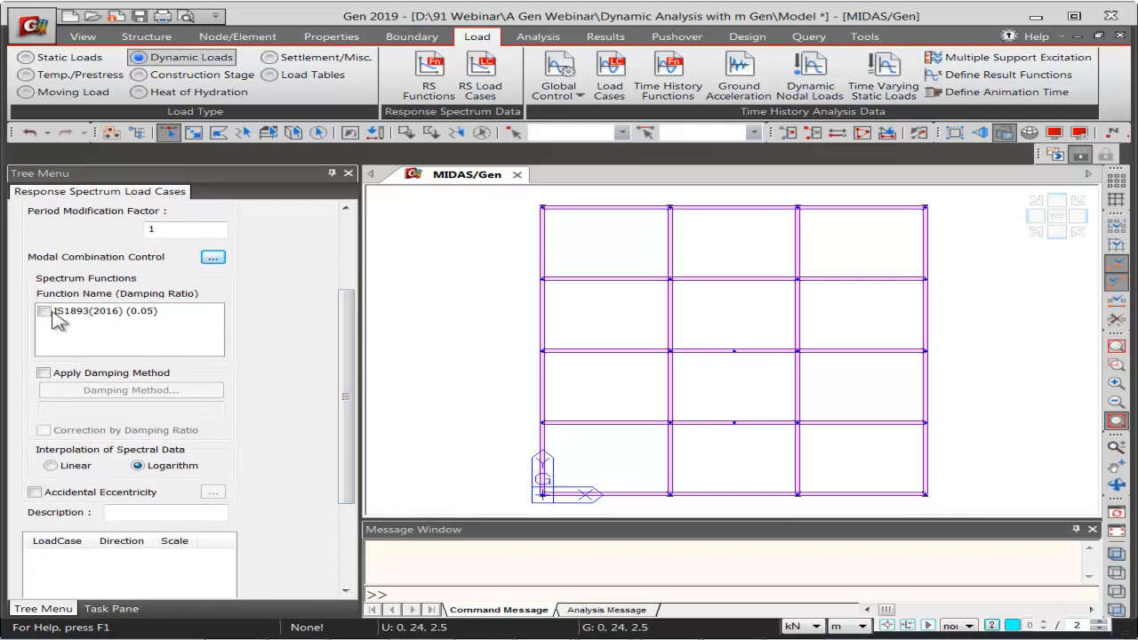
{"action": "left_click", "coordinate": [45, 312]}
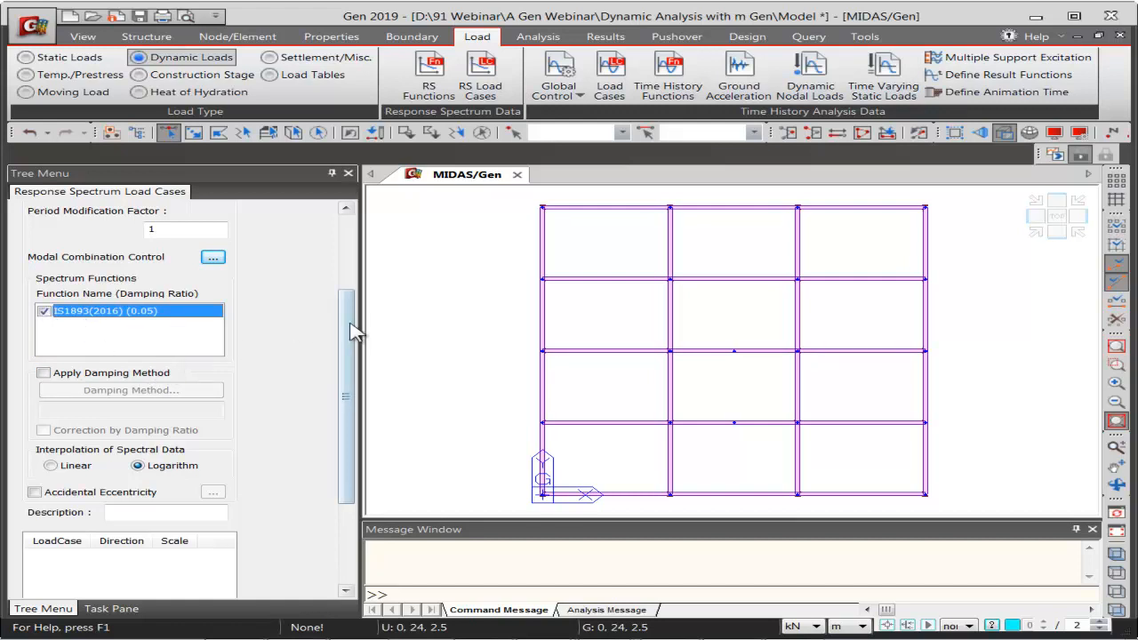
{"action": "scroll", "coordinate": [351, 332], "scroll_direction": "down", "scroll_amount": 3}
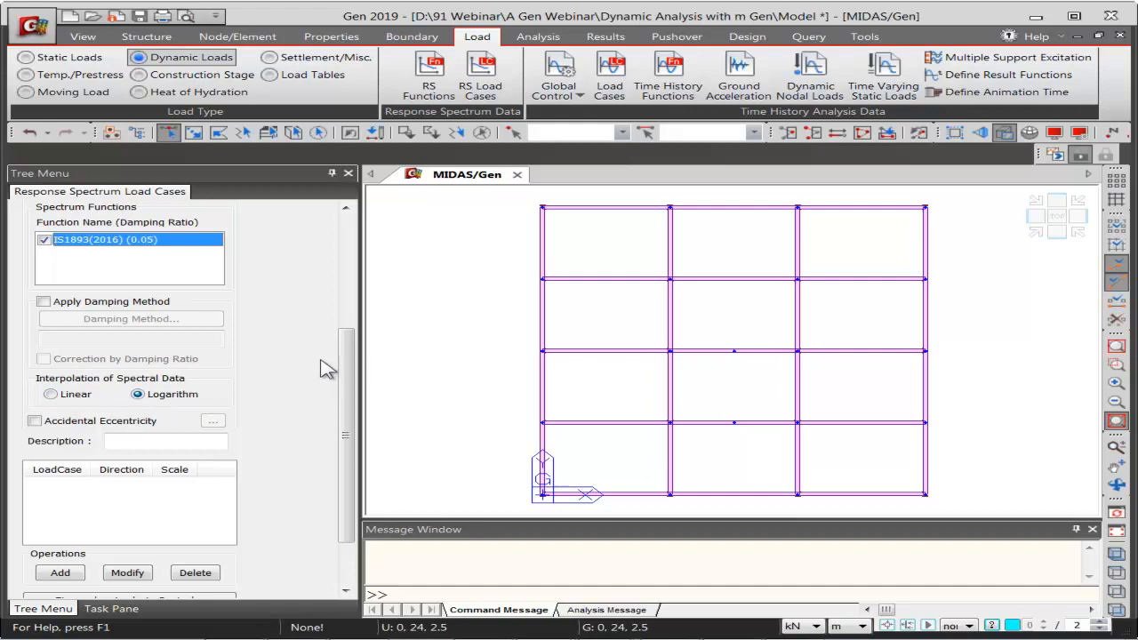
{"action": "scroll", "coordinate": [347, 369], "scroll_direction": "down", "scroll_amount": 3}
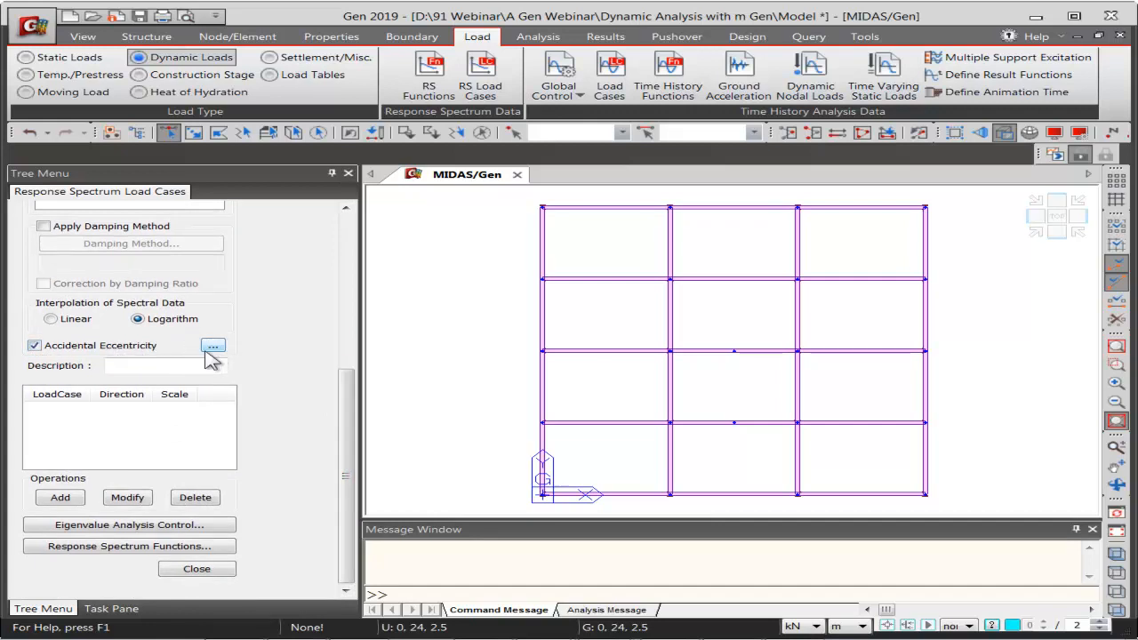
{"action": "left_click", "coordinate": [214, 346]}
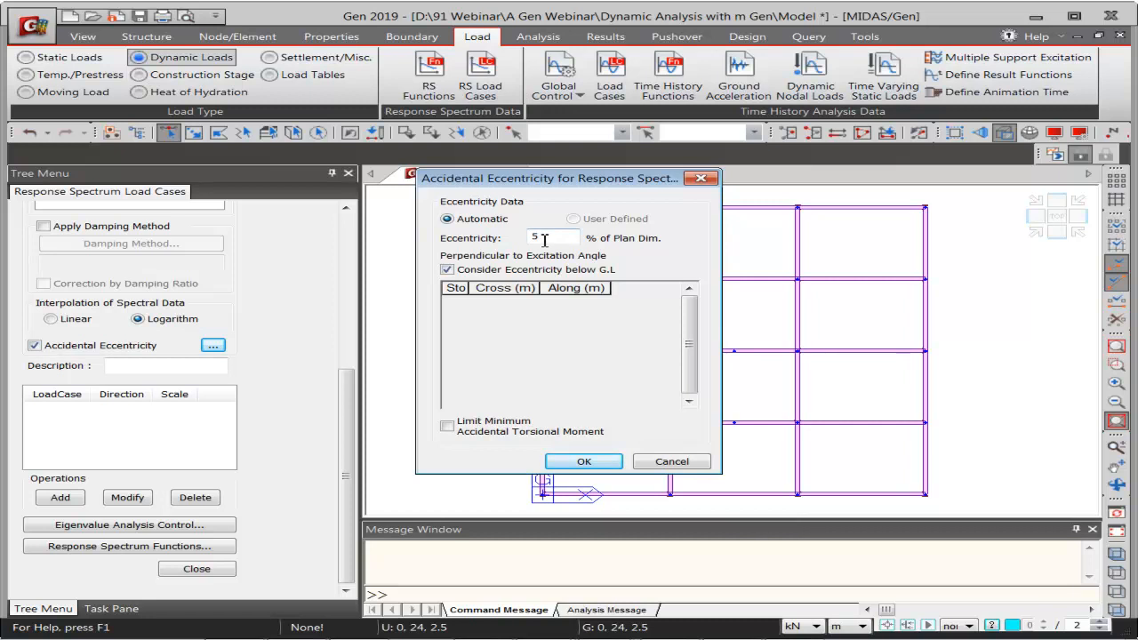
{"action": "left_click", "coordinate": [701, 178]}
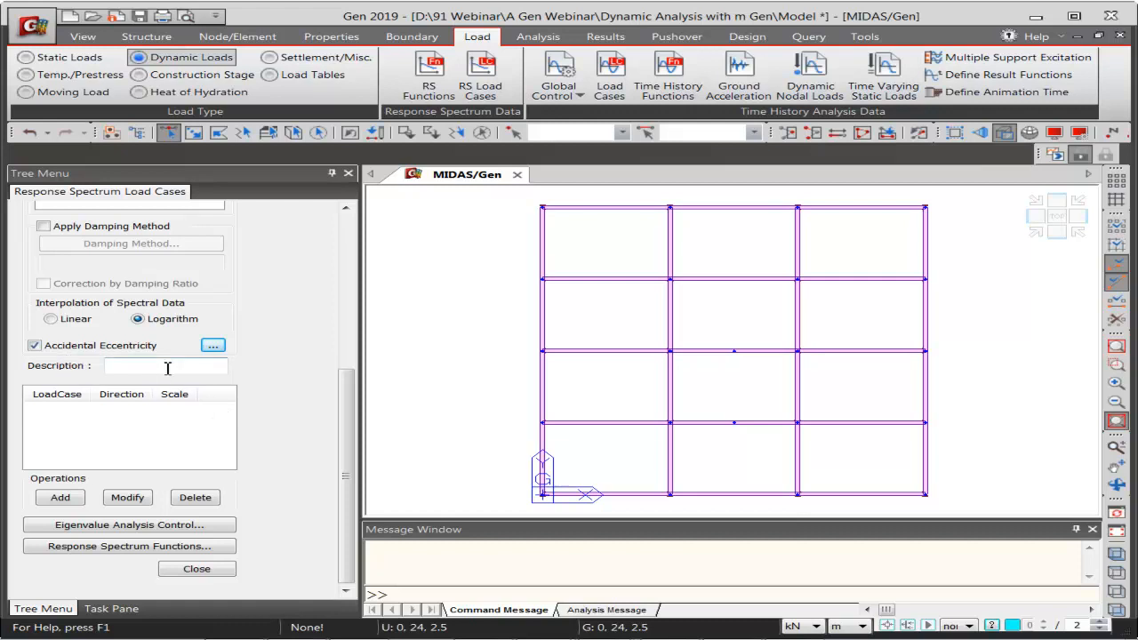
{"action": "left_click", "coordinate": [67, 501]}
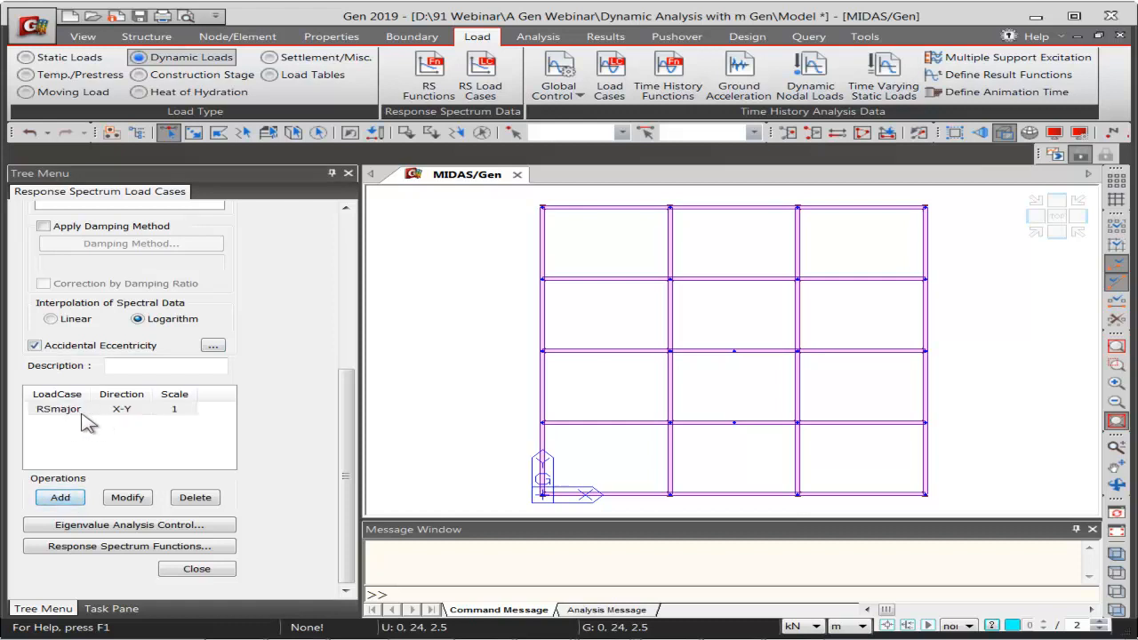
Add a second spectrum load case named RSortho with the auto-search angle set to Ortho and accidental eccentricity turned off
{"action": "left_click_drag", "start_coordinate": [349, 442], "coordinate": [343, 222]}
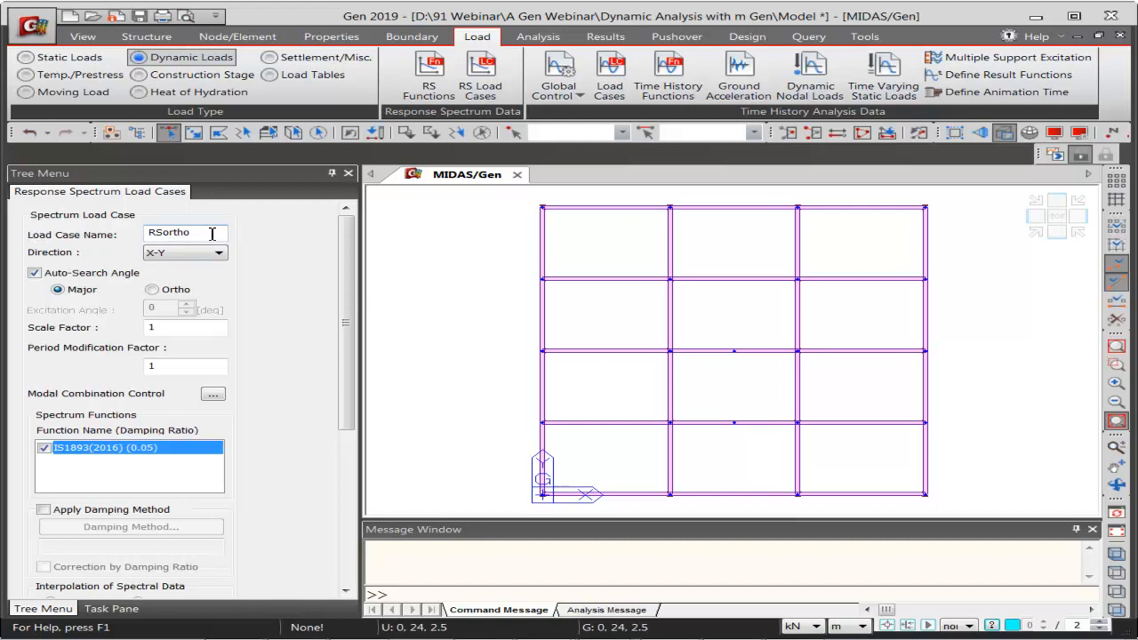
{"action": "left_click", "coordinate": [160, 289]}
{"action": "left_click_drag", "start_coordinate": [356, 276], "coordinate": [350, 383]}
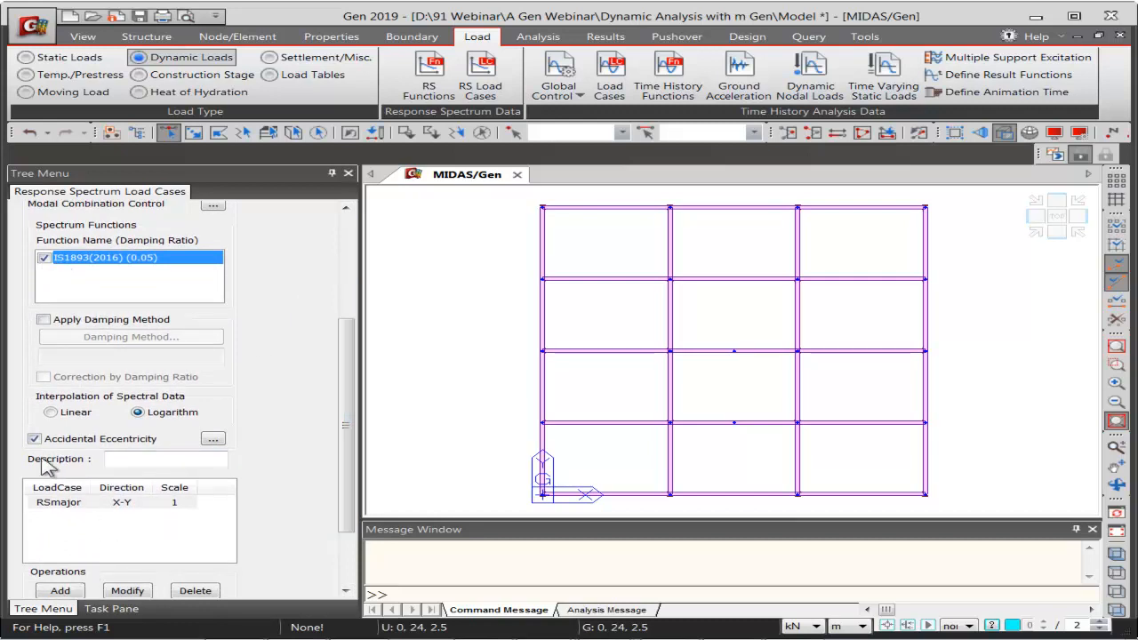
{"action": "left_click", "coordinate": [86, 439]}
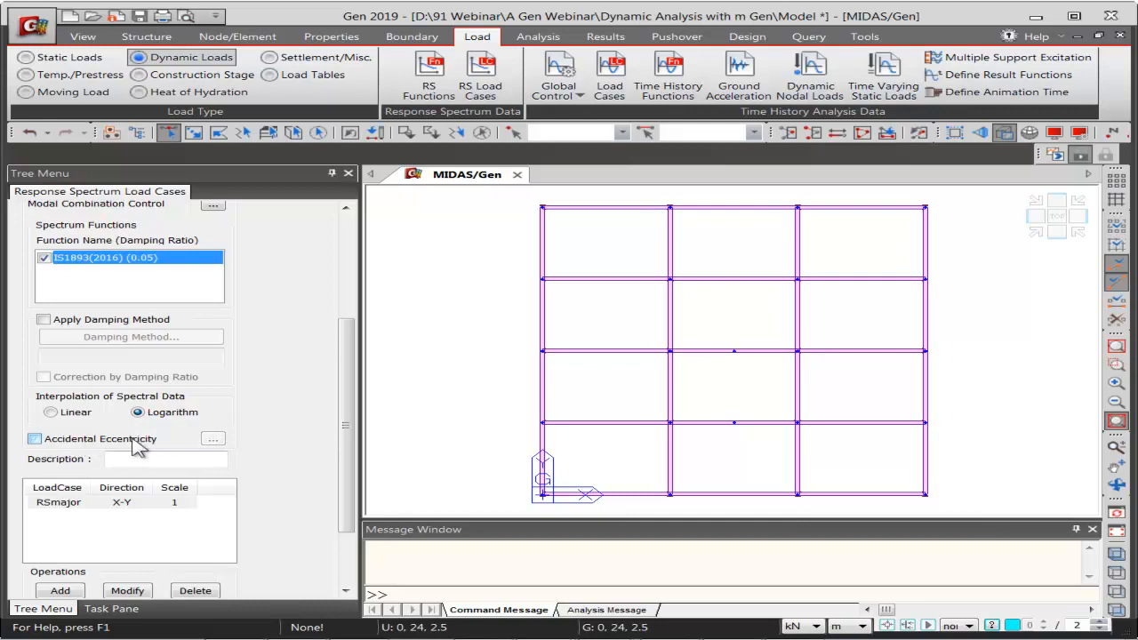
{"action": "left_click", "coordinate": [61, 590]}
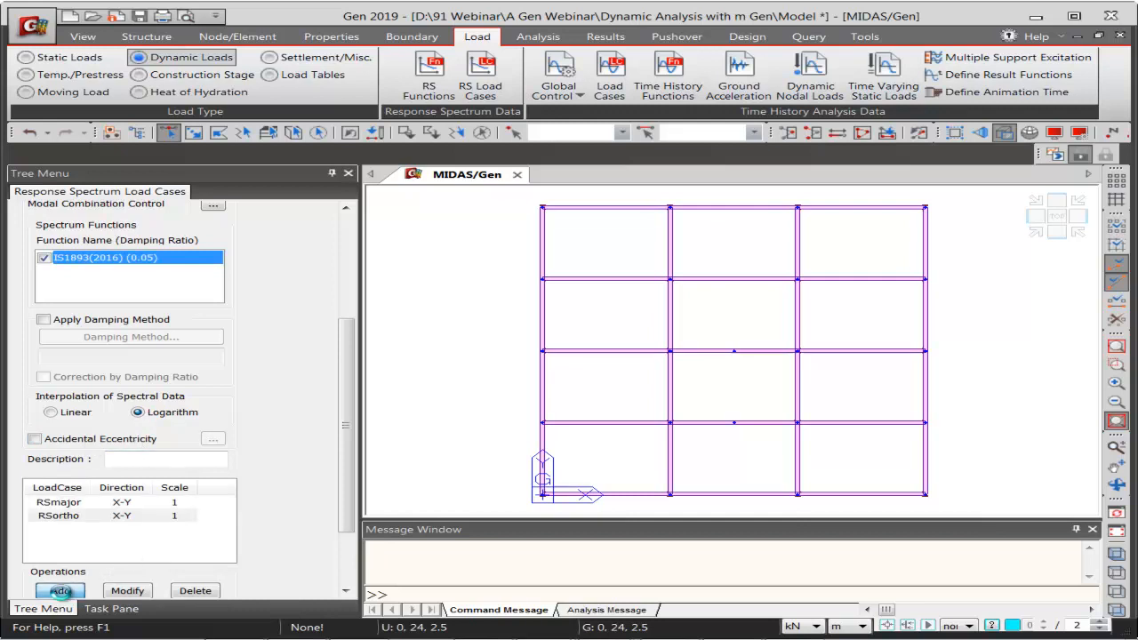
Modify the RSmajor load case to turn off accidental eccentricity, then select RSortho to check its settings
{"action": "left_click", "coordinate": [122, 504]}
{"action": "left_click", "coordinate": [34, 439]}
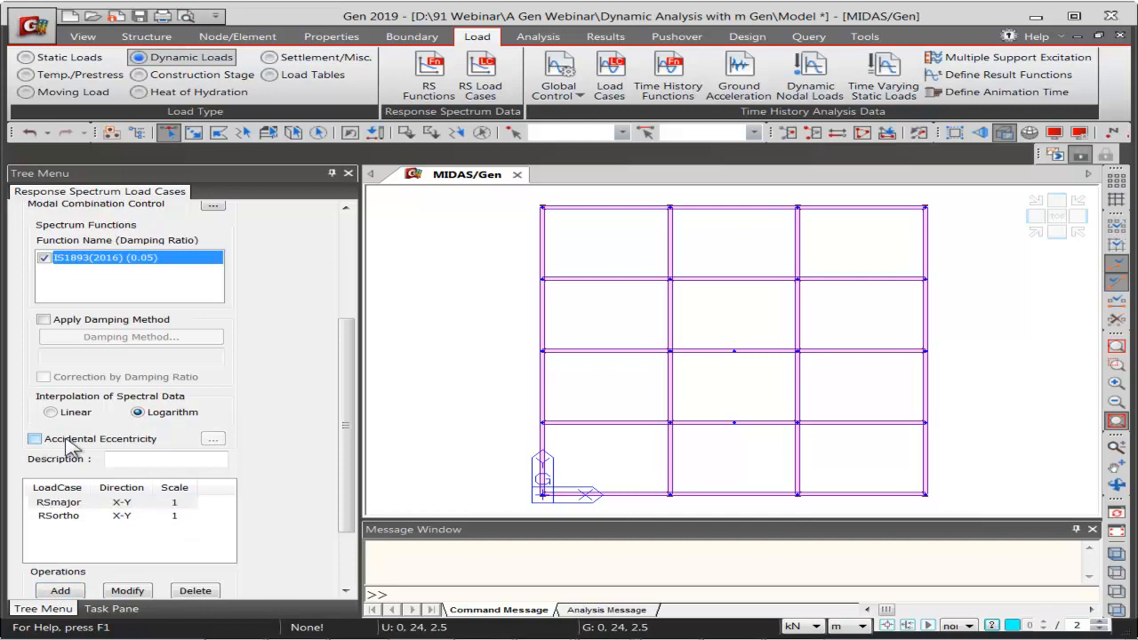
{"action": "left_click", "coordinate": [127, 591]}
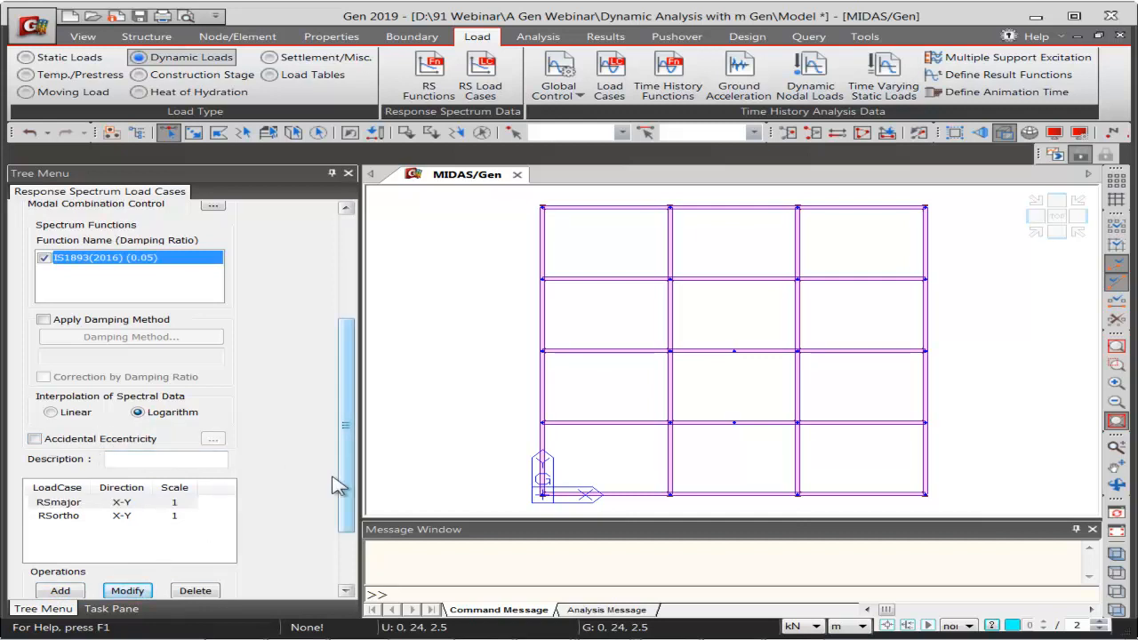
{"action": "left_click", "coordinate": [87, 517]}
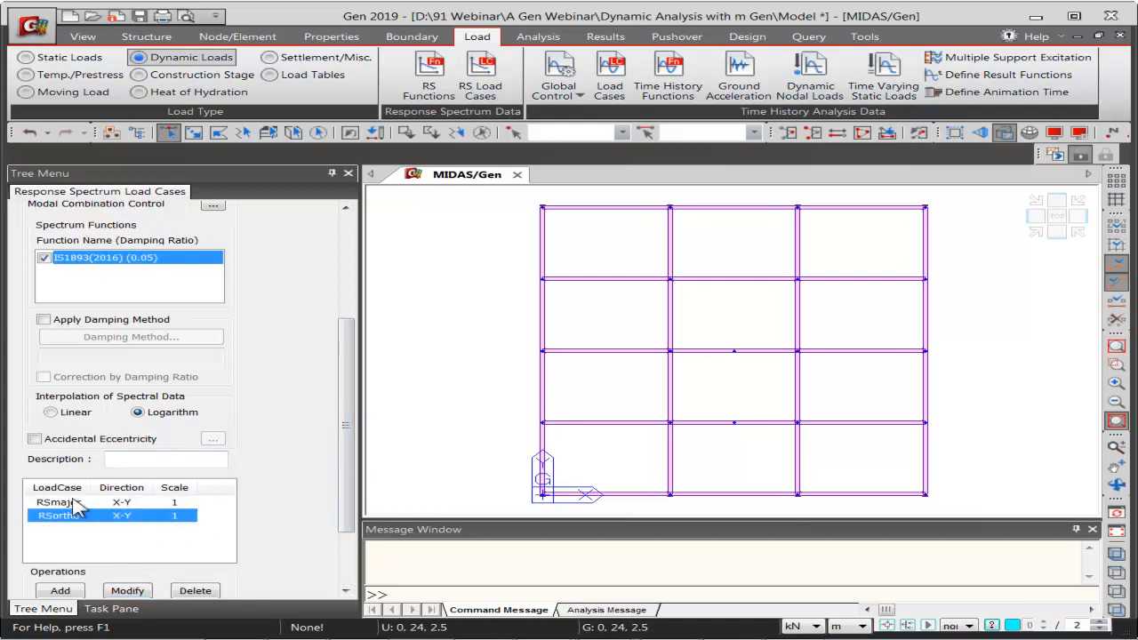
Compare the settings of the RSmajor and RSortho response spectrum load cases
{"action": "left_click", "coordinate": [77, 503]}
{"action": "left_click", "coordinate": [65, 516]}
{"action": "left_click", "coordinate": [66, 503]}
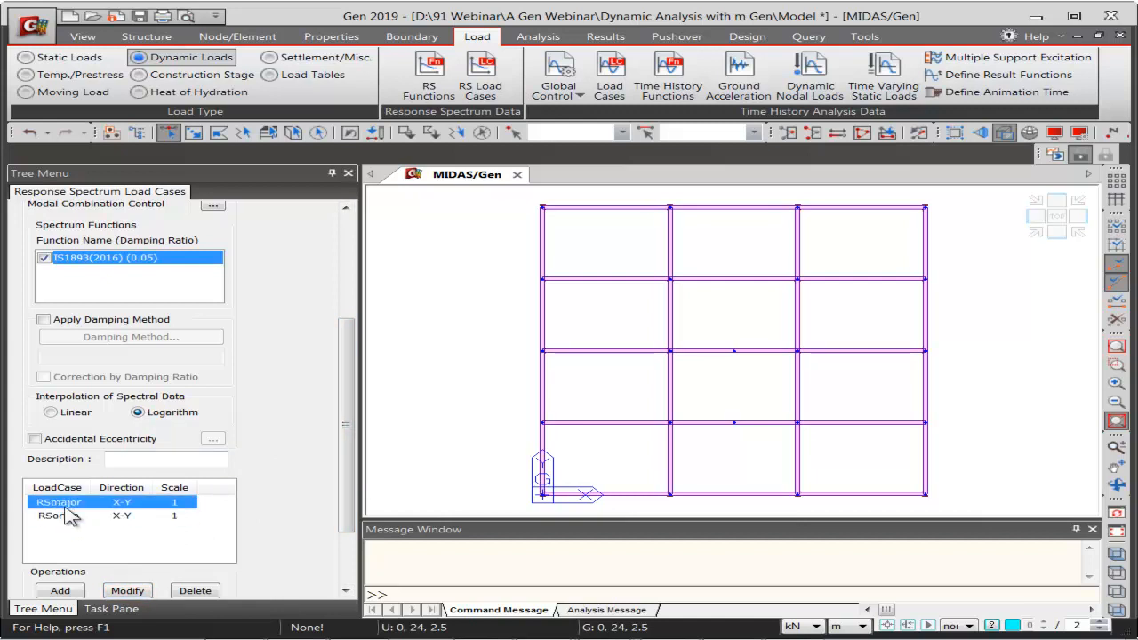
Set the number of frequencies to 15 in the eigenvalue analysis control and confirm it
{"action": "left_click_drag", "start_coordinate": [346, 457], "coordinate": [345, 508]}
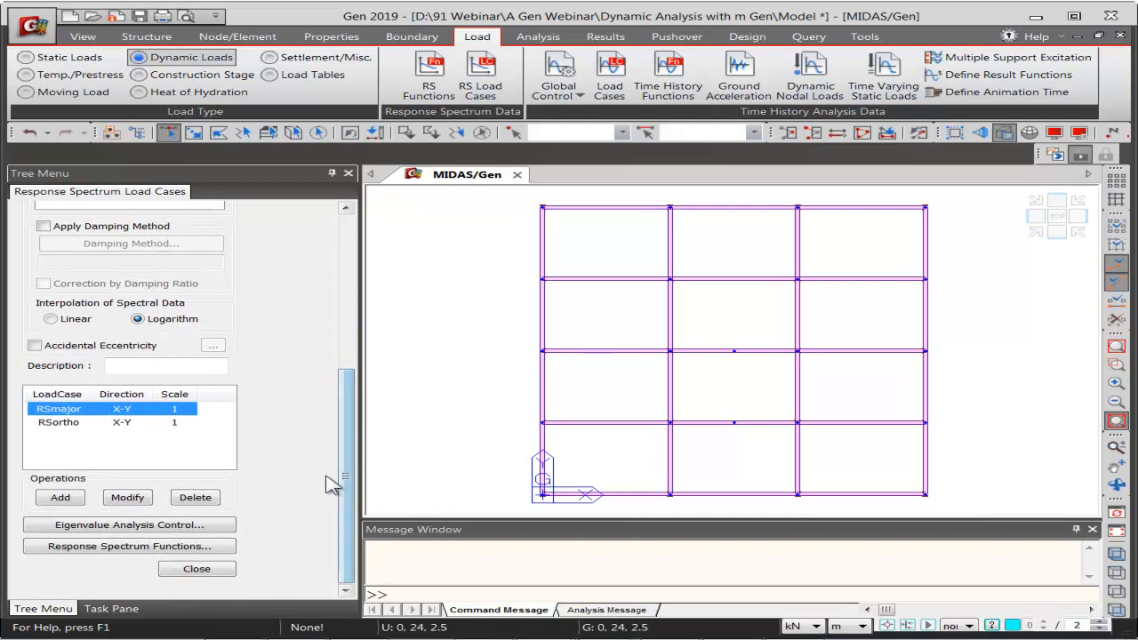
{"action": "left_click", "coordinate": [203, 530]}
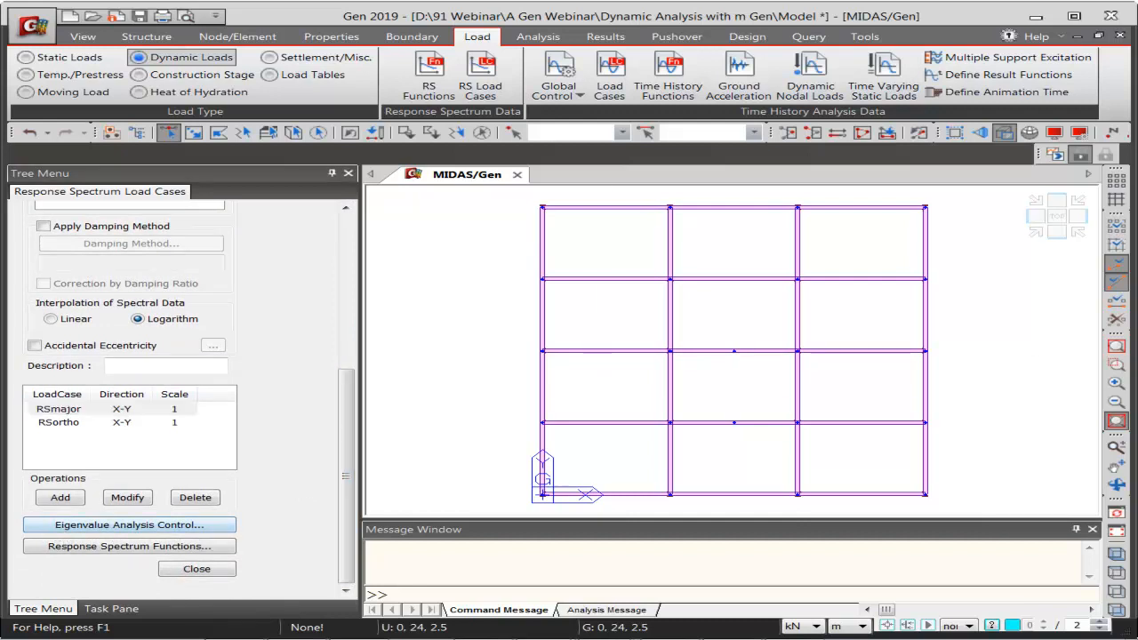
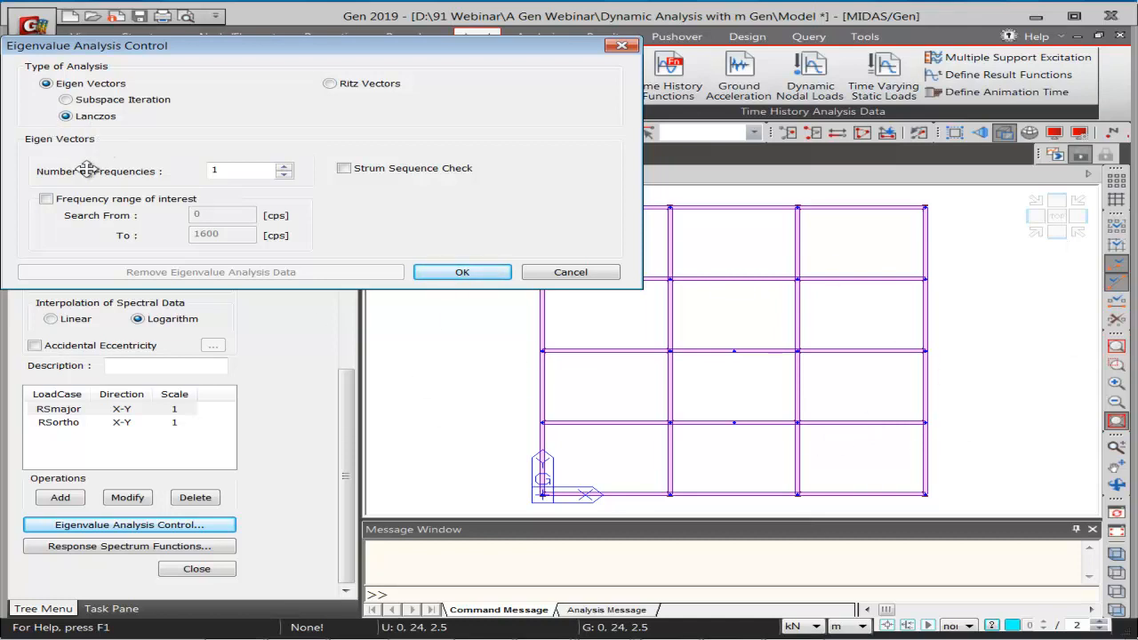
{"action": "left_click", "coordinate": [237, 178]}
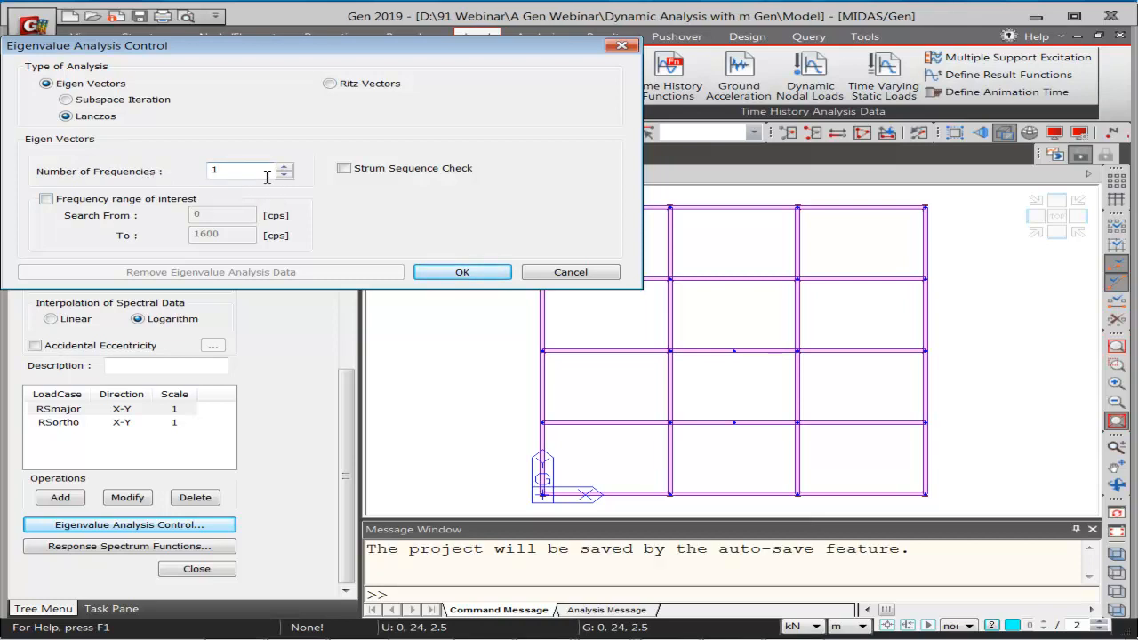
{"action": "type", "text": "5"}
{"action": "left_click", "coordinate": [436, 272]}
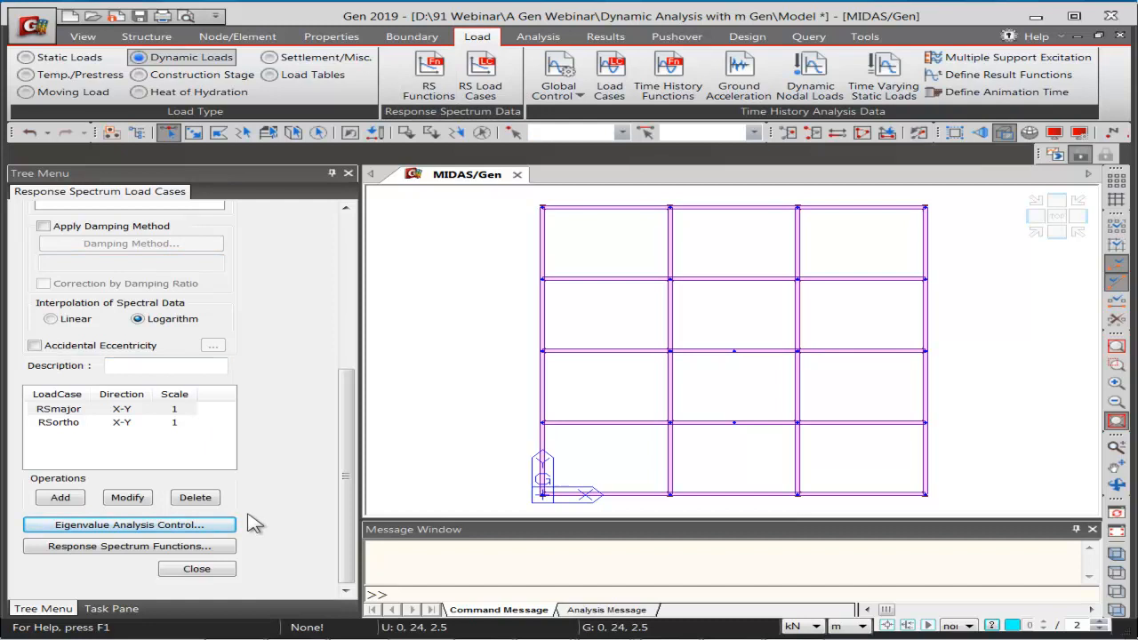
Perform the analysis and check the total solution time in the analysis messages
{"action": "left_click_drag", "start_coordinate": [343, 525], "coordinate": [347, 371]}
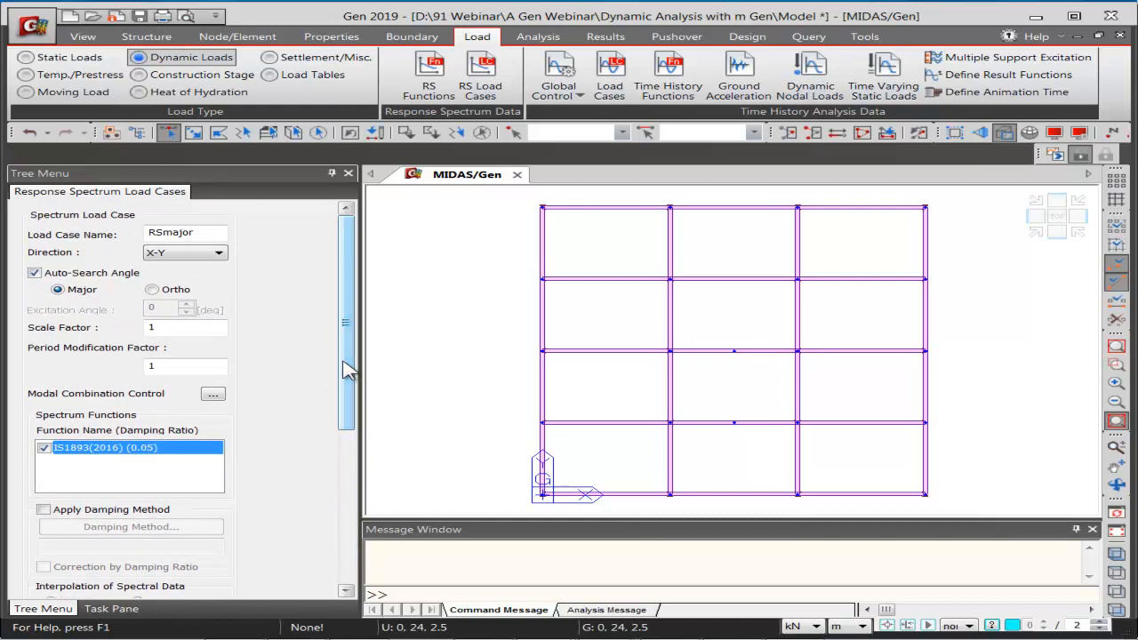
{"action": "left_click", "coordinate": [535, 38]}
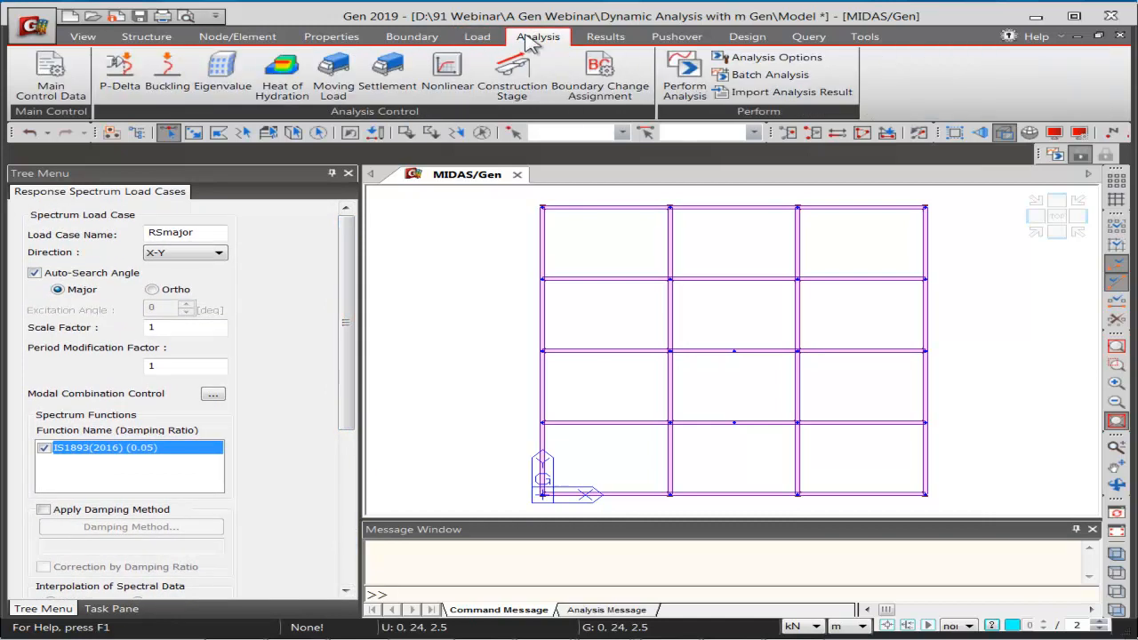
{"action": "left_click", "coordinate": [689, 87]}
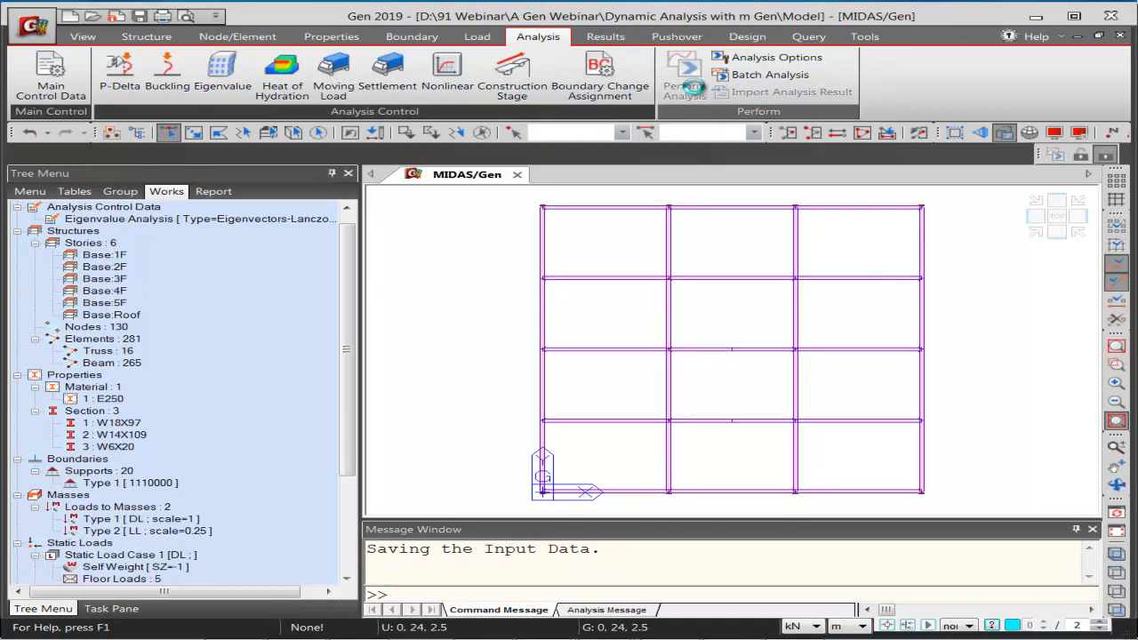
{"action": "left_click", "coordinate": [610, 610]}
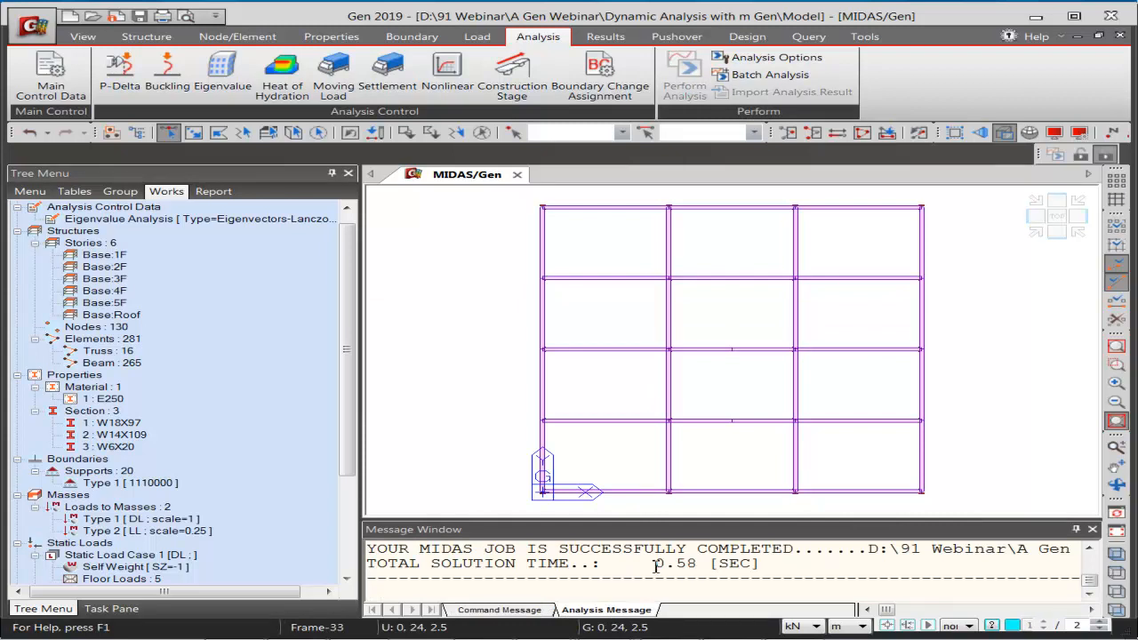
{"action": "left_click_drag", "start_coordinate": [656, 565], "coordinate": [709, 565]}
Open the vibration mode shape results table without activating any records and examine the first mode's frequencies and period
{"action": "left_click", "coordinate": [1034, 228]}
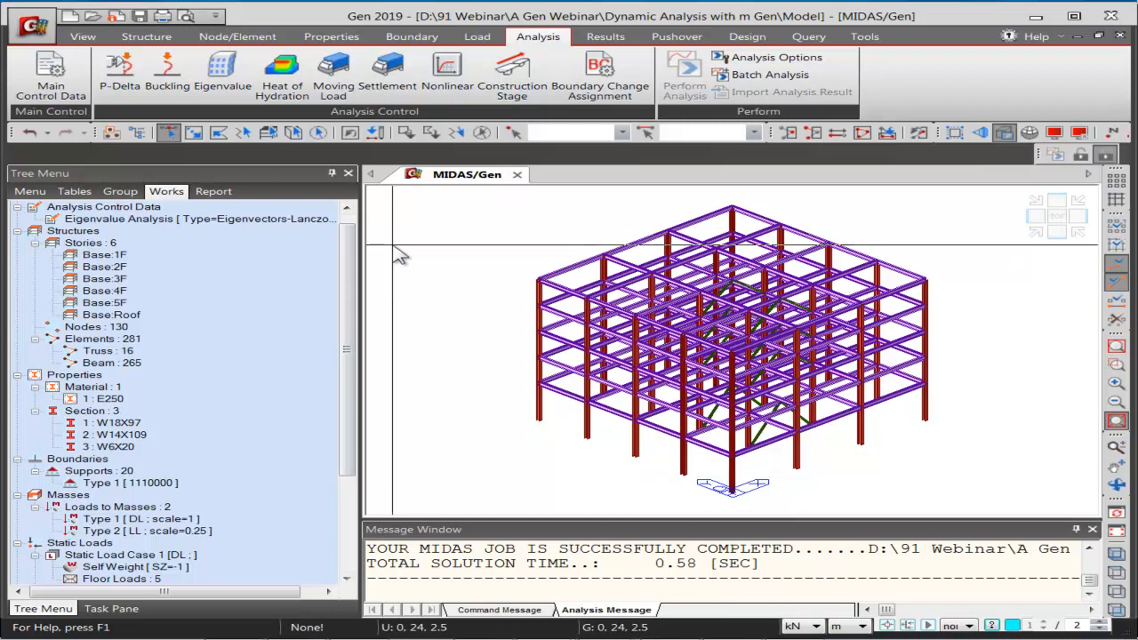
{"action": "left_click", "coordinate": [605, 37]}
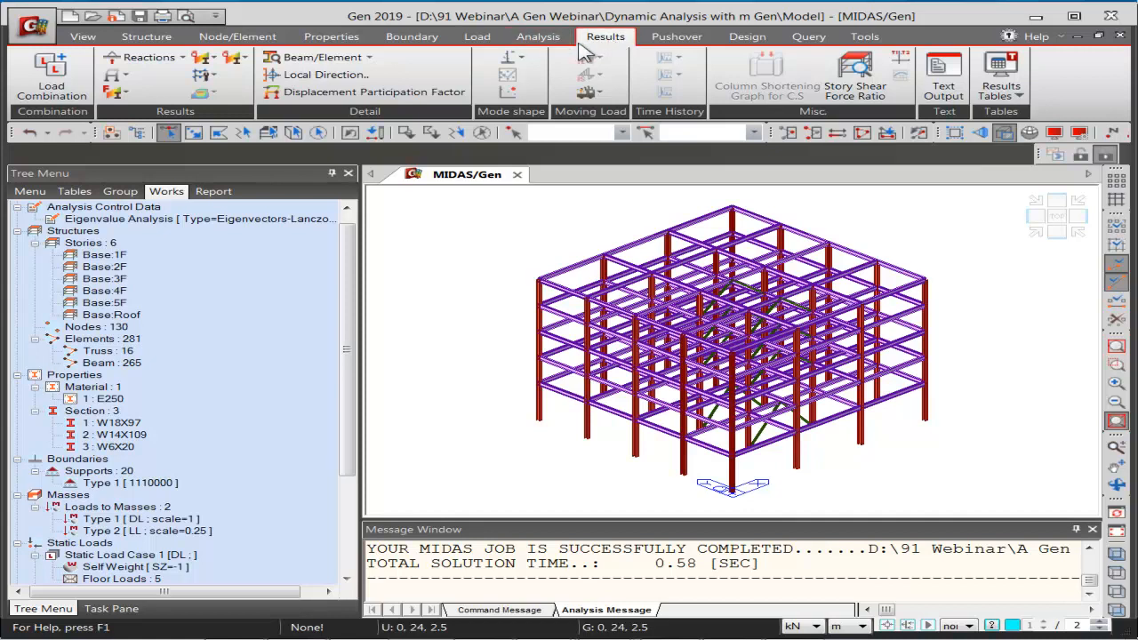
{"action": "left_click", "coordinate": [1002, 91]}
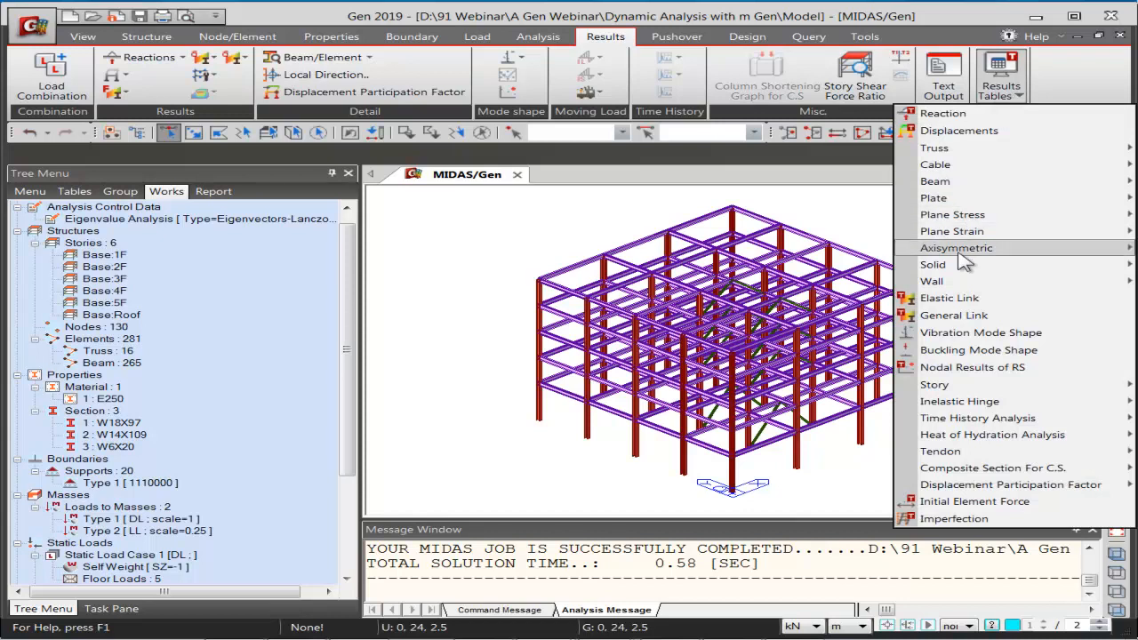
{"action": "left_click", "coordinate": [962, 338]}
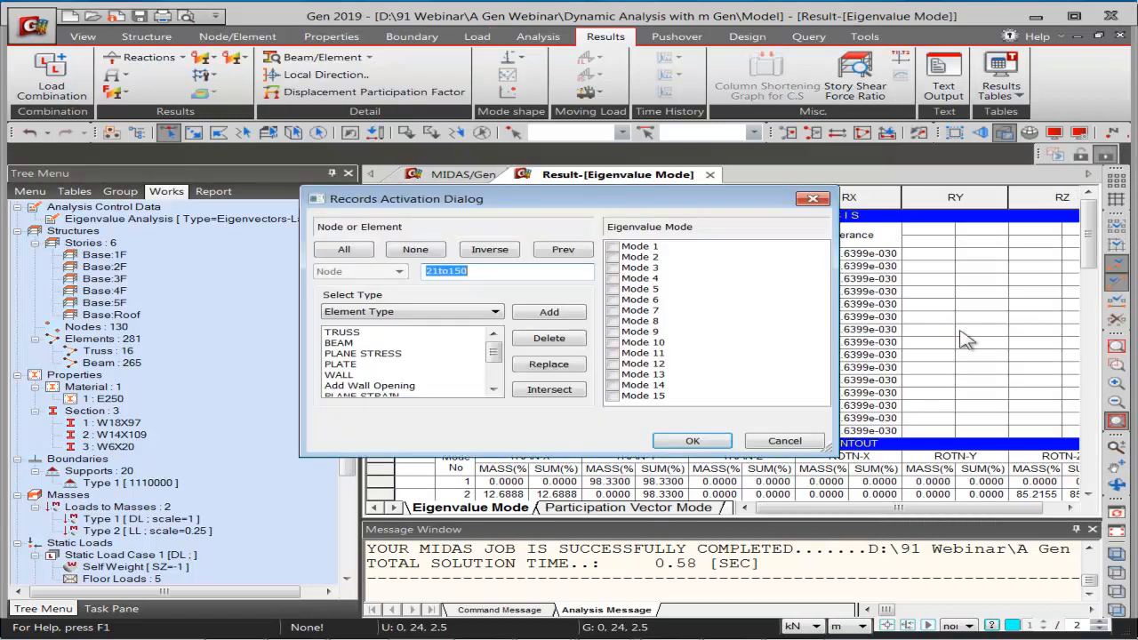
{"action": "left_click", "coordinate": [782, 441]}
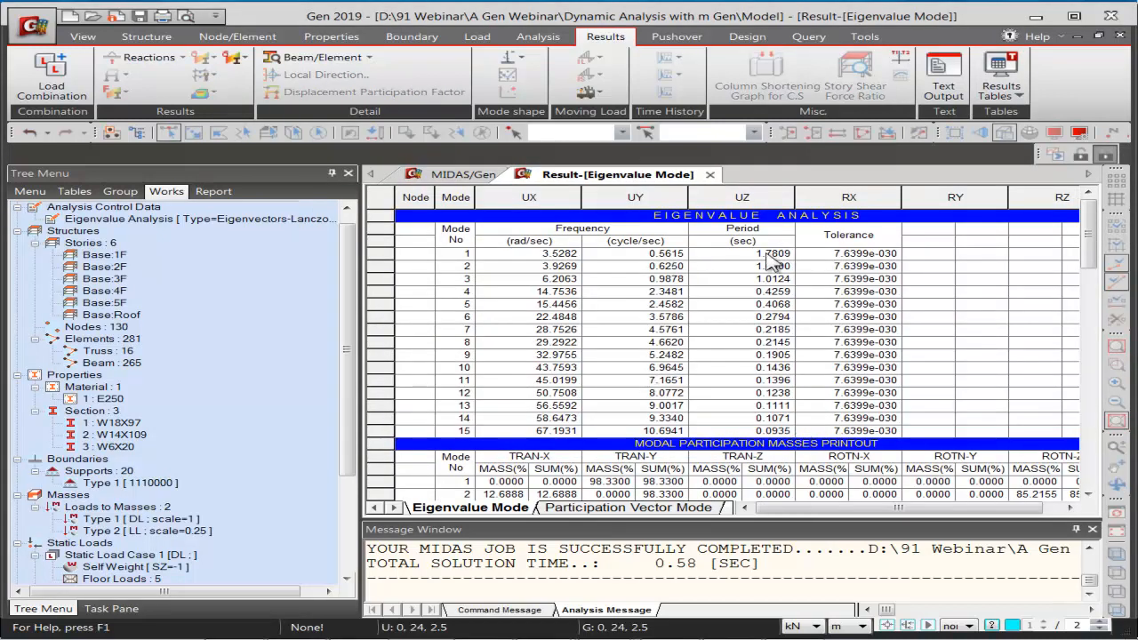
{"action": "left_click_drag", "start_coordinate": [770, 257], "coordinate": [538, 260]}
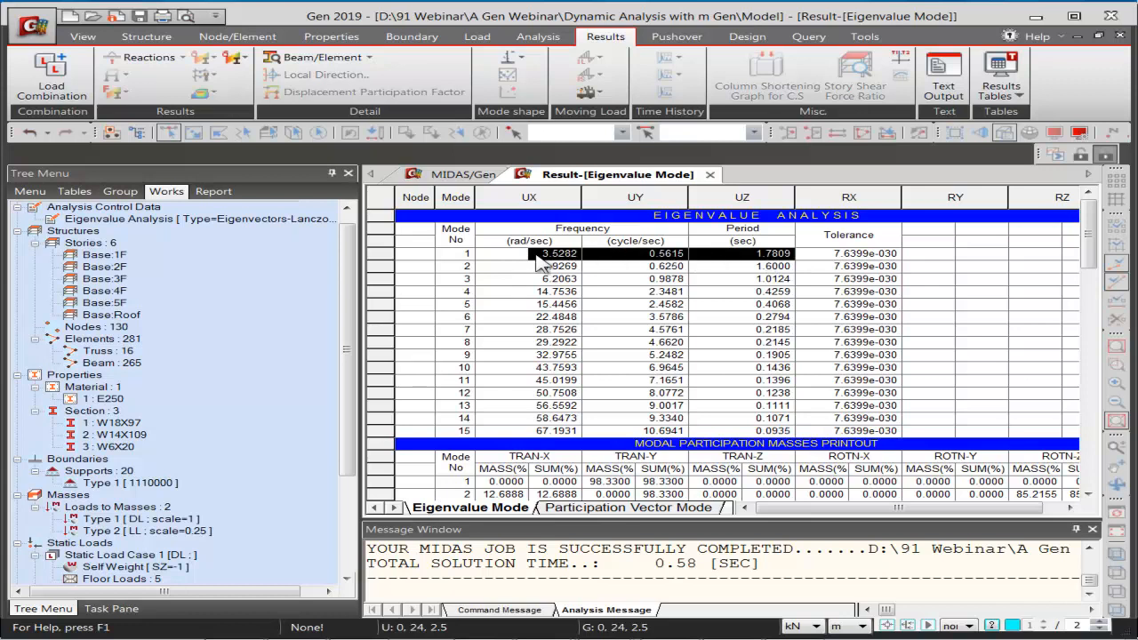
Examine mode 1's modal participation masses in the TRAN-X, TRAN-Y and ROTN-Z directions
{"action": "scroll", "coordinate": [833, 309], "scroll_direction": "down", "scroll_amount": 4}
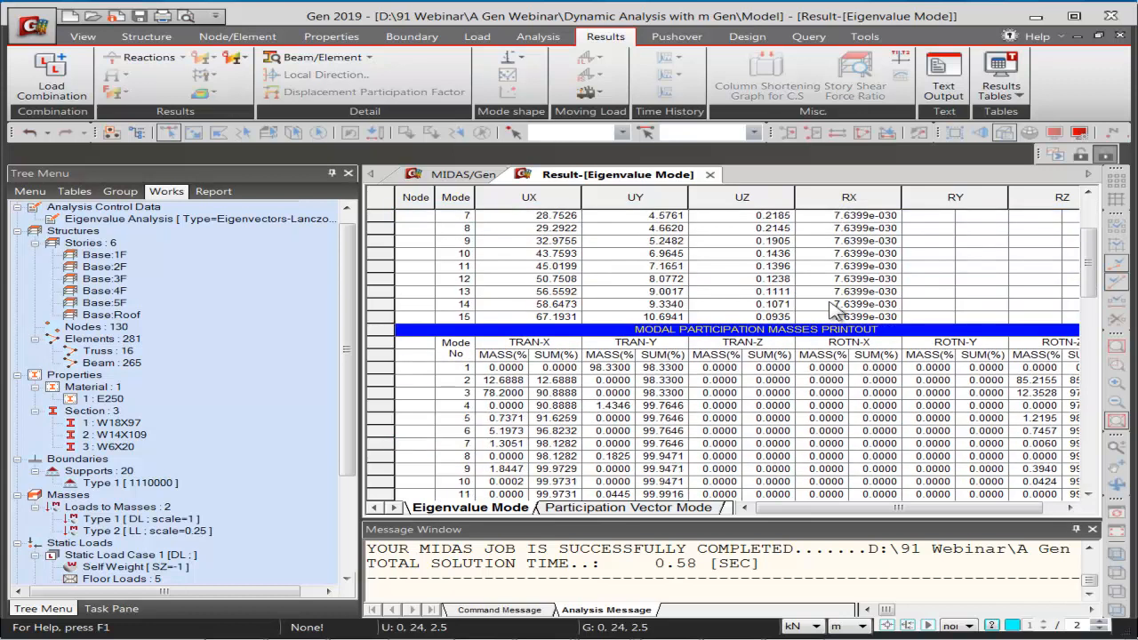
{"action": "scroll", "coordinate": [833, 308], "scroll_direction": "down", "scroll_amount": 2}
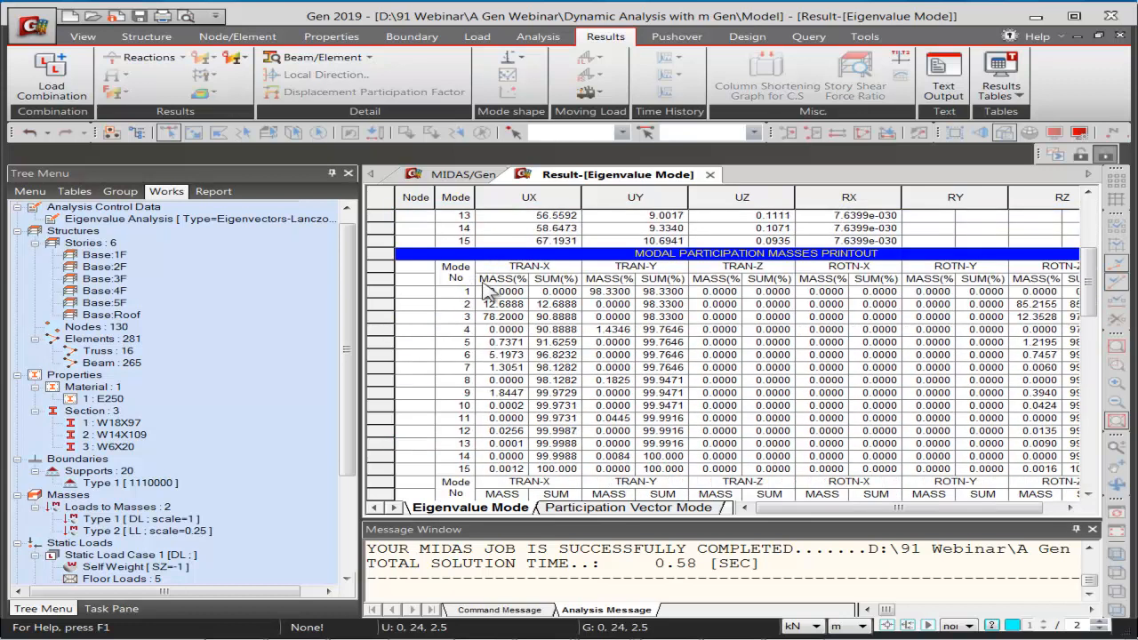
{"action": "left_click_drag", "start_coordinate": [423, 296], "coordinate": [1038, 298]}
{"action": "left_click", "coordinate": [619, 307]}
{"action": "left_click_drag", "start_coordinate": [593, 299], "coordinate": [669, 299]}
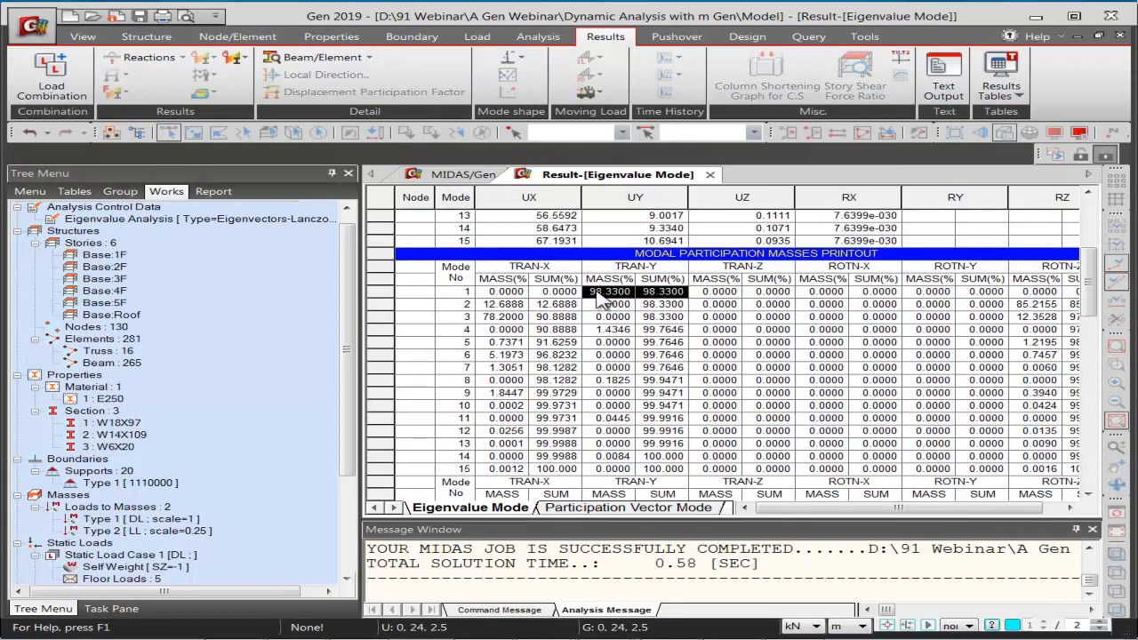
{"action": "left_click", "coordinate": [597, 302]}
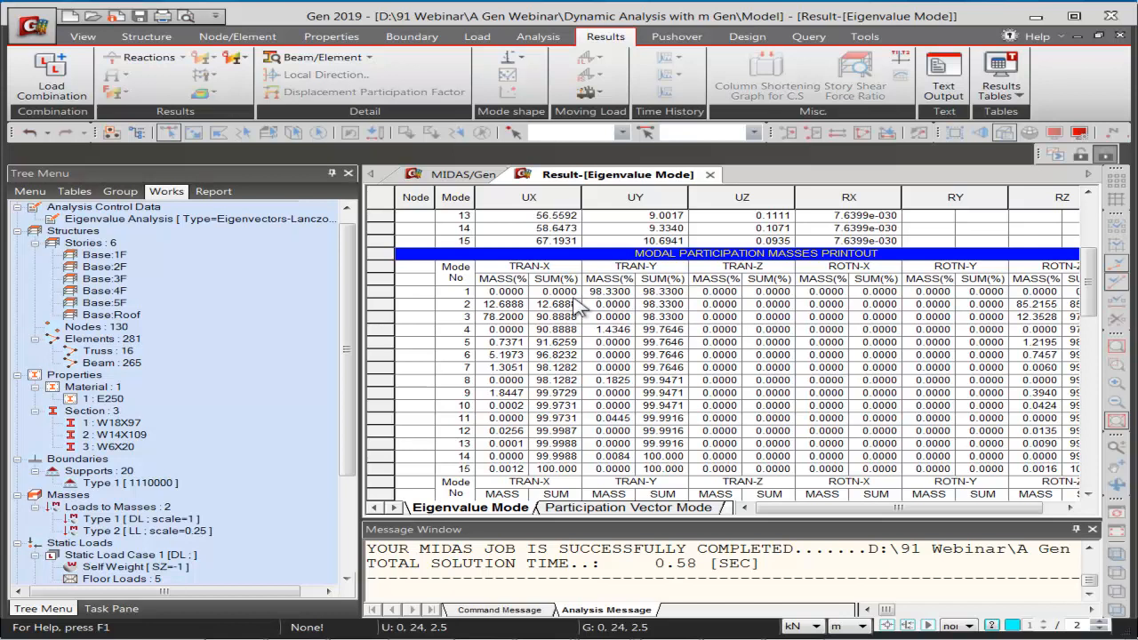
{"action": "left_click_drag", "start_coordinate": [594, 299], "coordinate": [644, 298]}
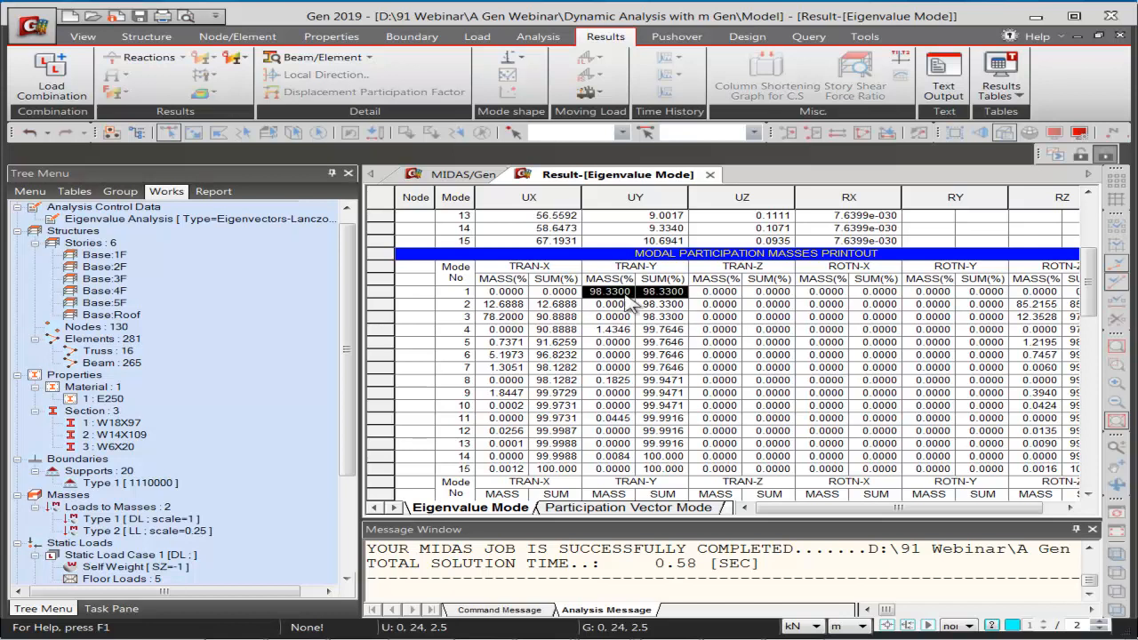
{"action": "left_click_drag", "start_coordinate": [504, 292], "coordinate": [557, 297]}
{"action": "left_click_drag", "start_coordinate": [871, 507], "coordinate": [889, 507]}
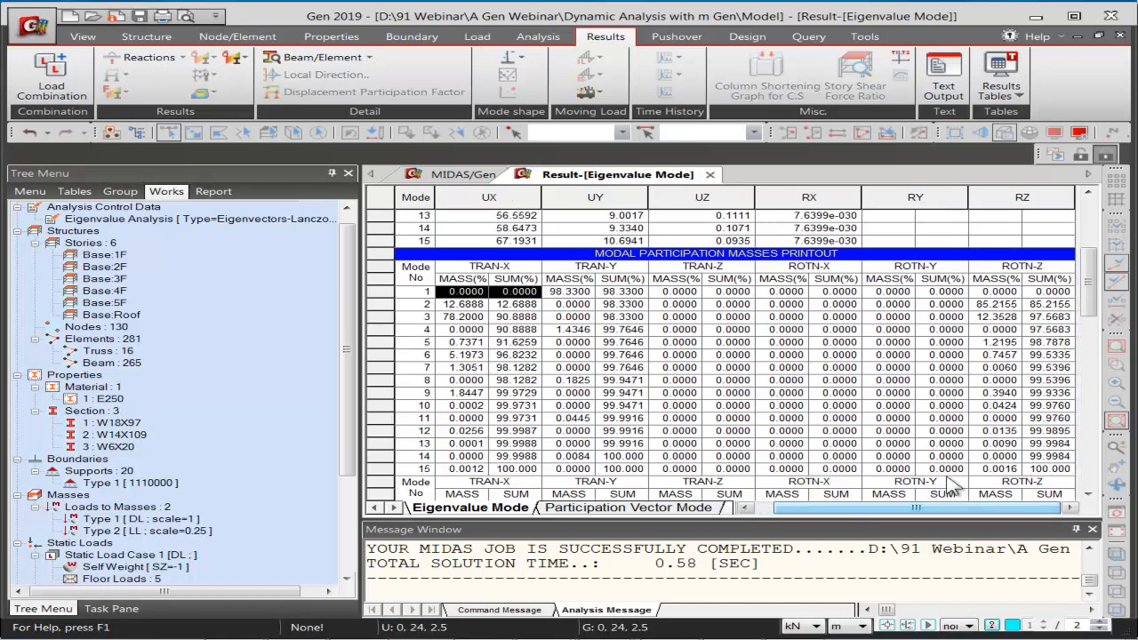
{"action": "left_click_drag", "start_coordinate": [998, 293], "coordinate": [1053, 296]}
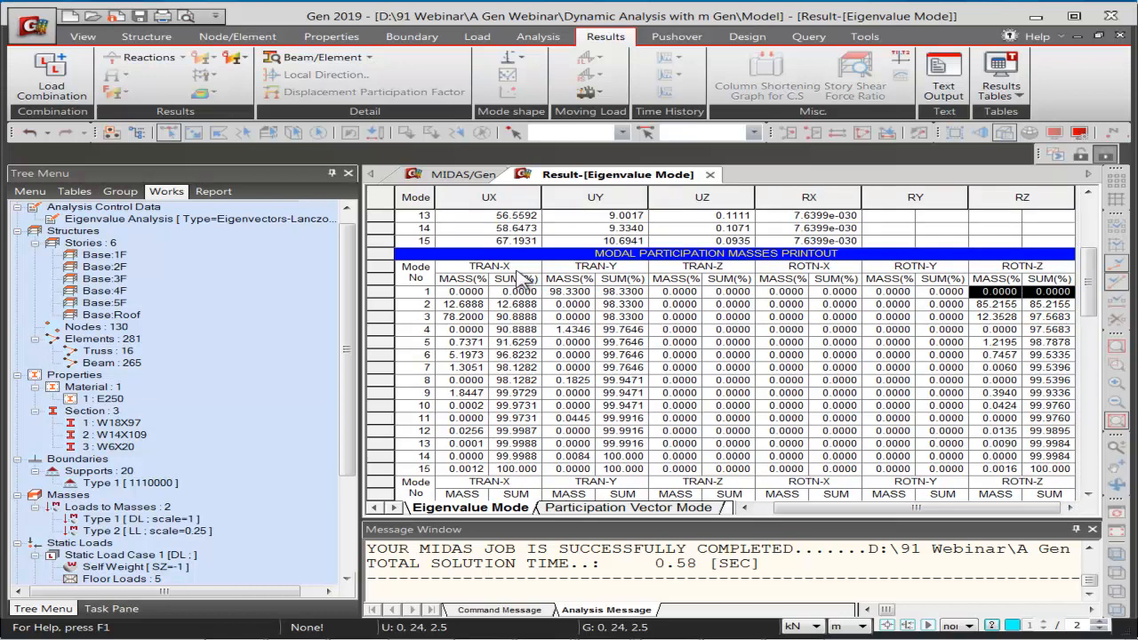
{"action": "left_click_drag", "start_coordinate": [886, 509], "coordinate": [601, 484]}
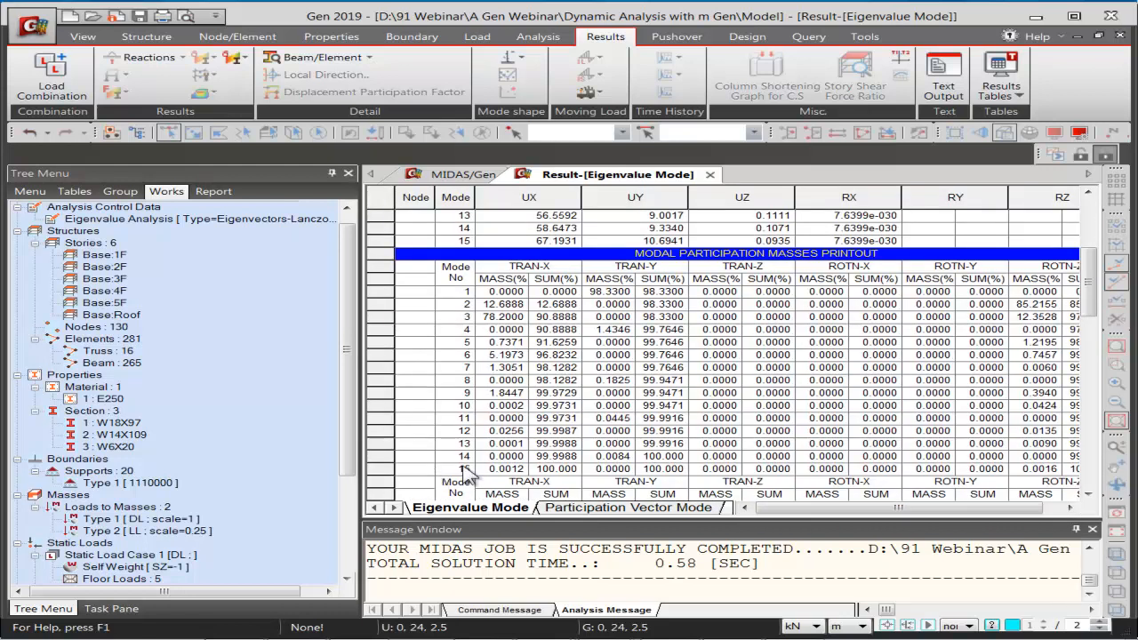
Check the cumulative participation masses of mode 15 in all directions, then close the eigenvalue results table
{"action": "left_click", "coordinate": [451, 469]}
{"action": "left_click_drag", "start_coordinate": [451, 479], "coordinate": [703, 467]}
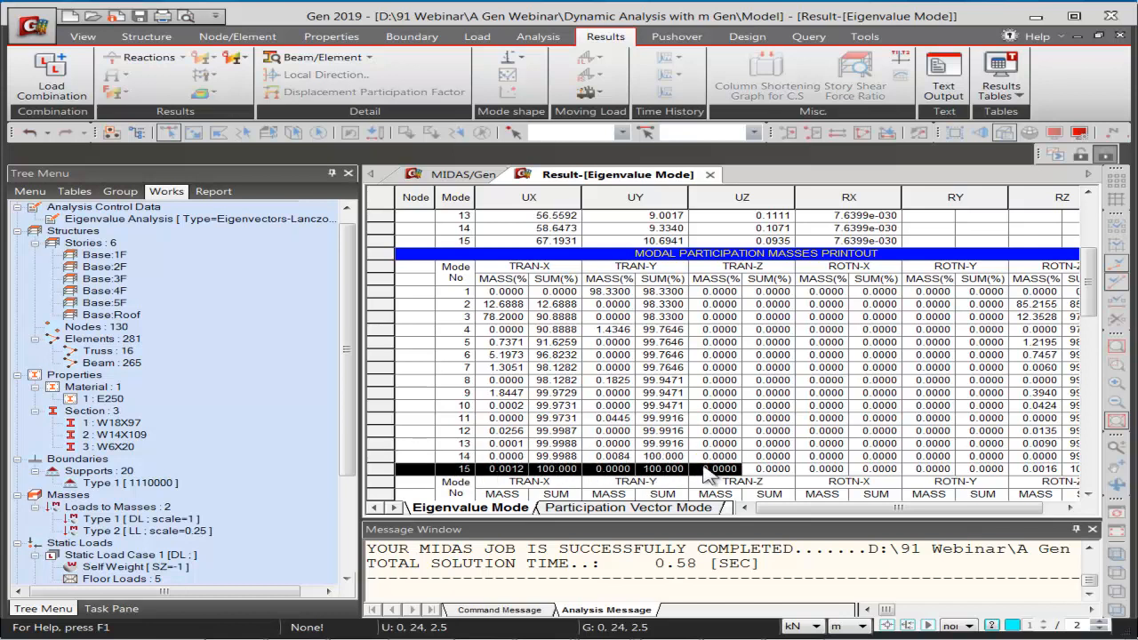
{"action": "left_click", "coordinate": [550, 472]}
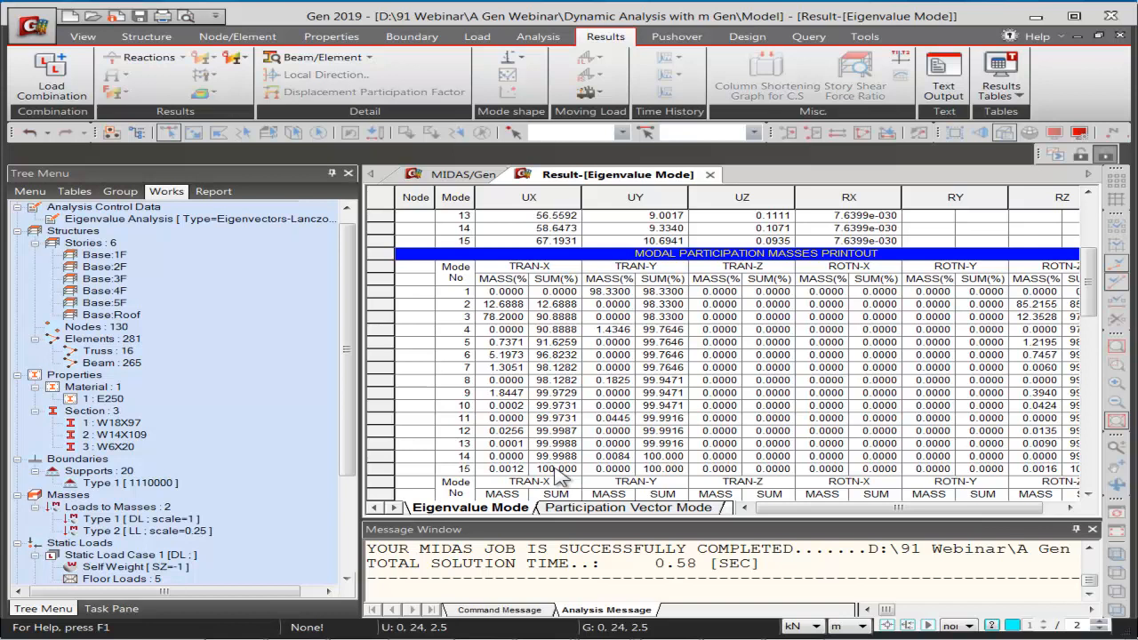
{"action": "left_click_drag", "start_coordinate": [453, 471], "coordinate": [1102, 474]}
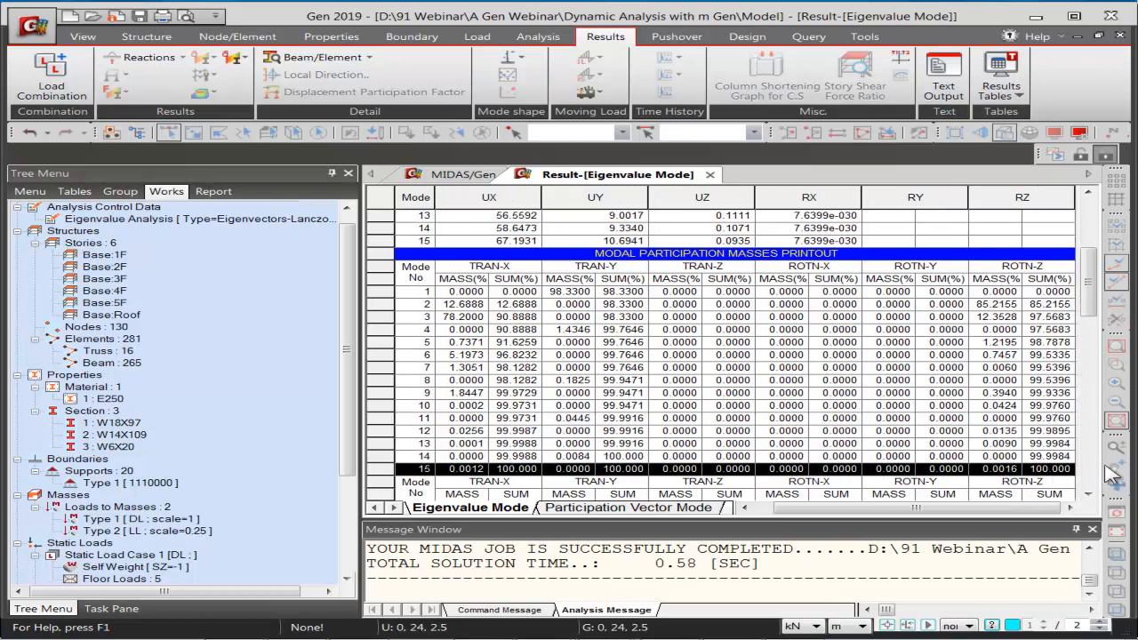
{"action": "left_click", "coordinate": [1054, 473]}
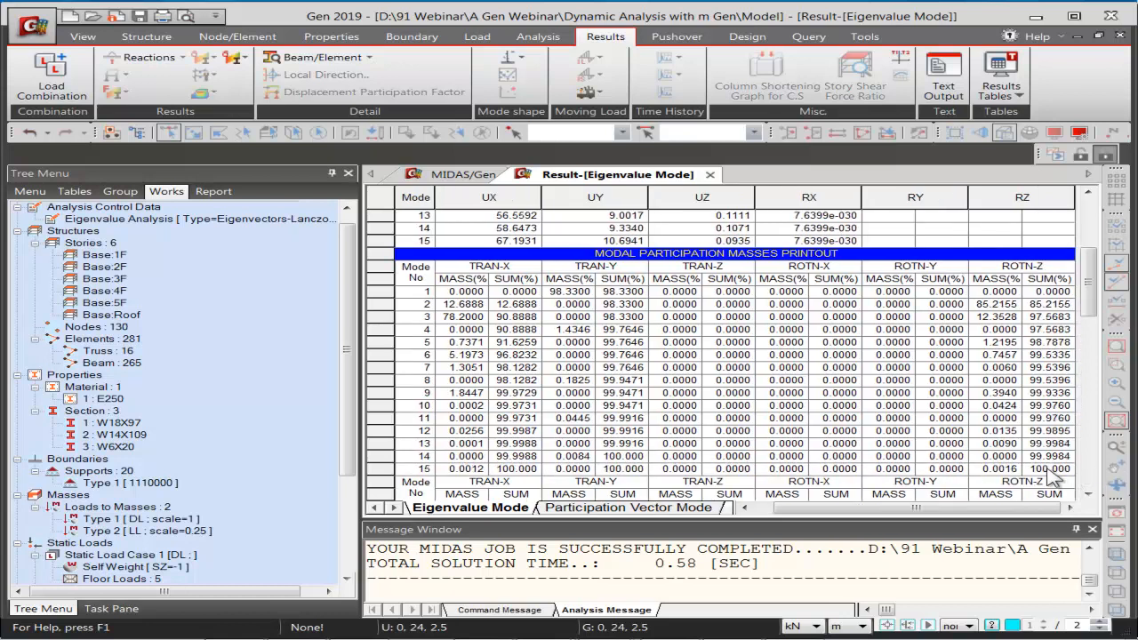
{"action": "left_click_drag", "start_coordinate": [1054, 474], "coordinate": [420, 478]}
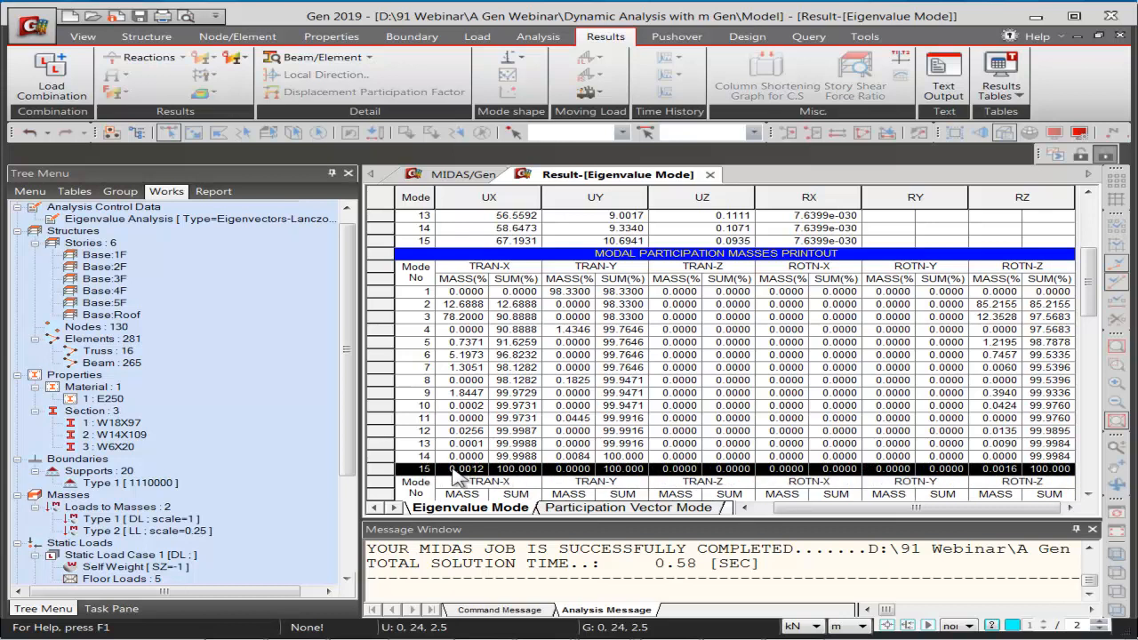
{"action": "left_click", "coordinate": [455, 477]}
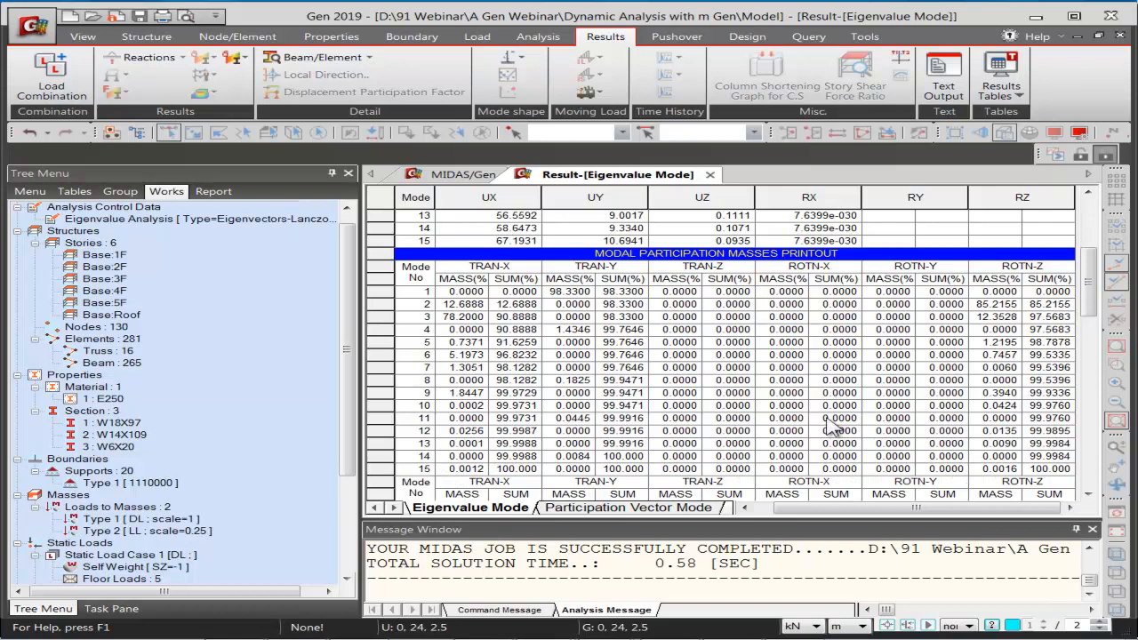
{"action": "scroll", "coordinate": [827, 425], "scroll_direction": "up", "scroll_amount": 5}
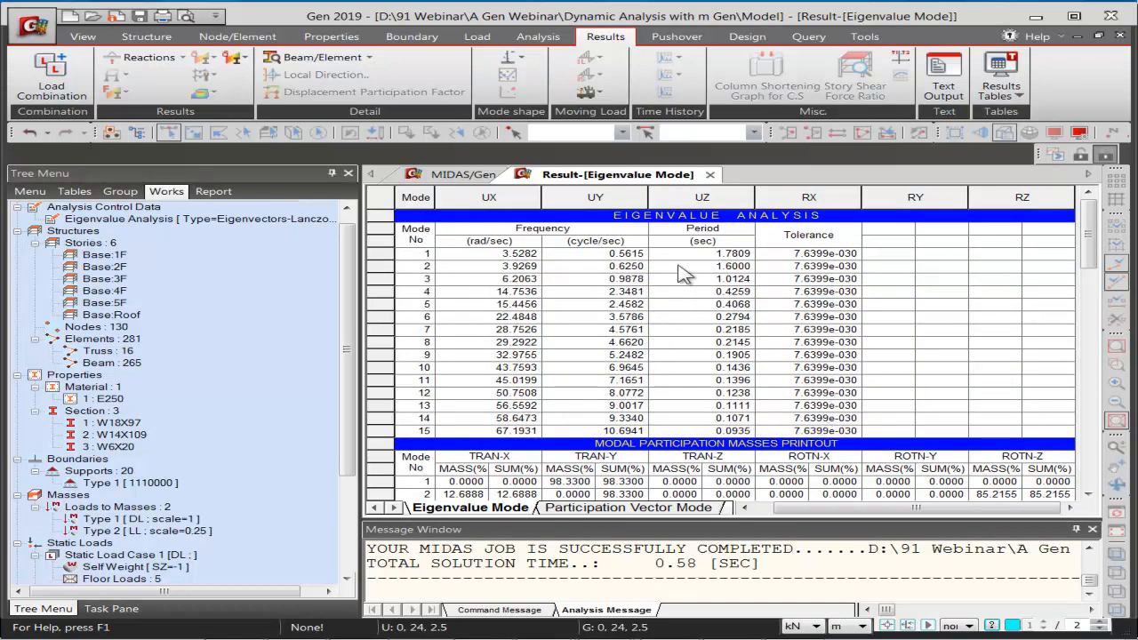
{"action": "left_click", "coordinate": [709, 174]}
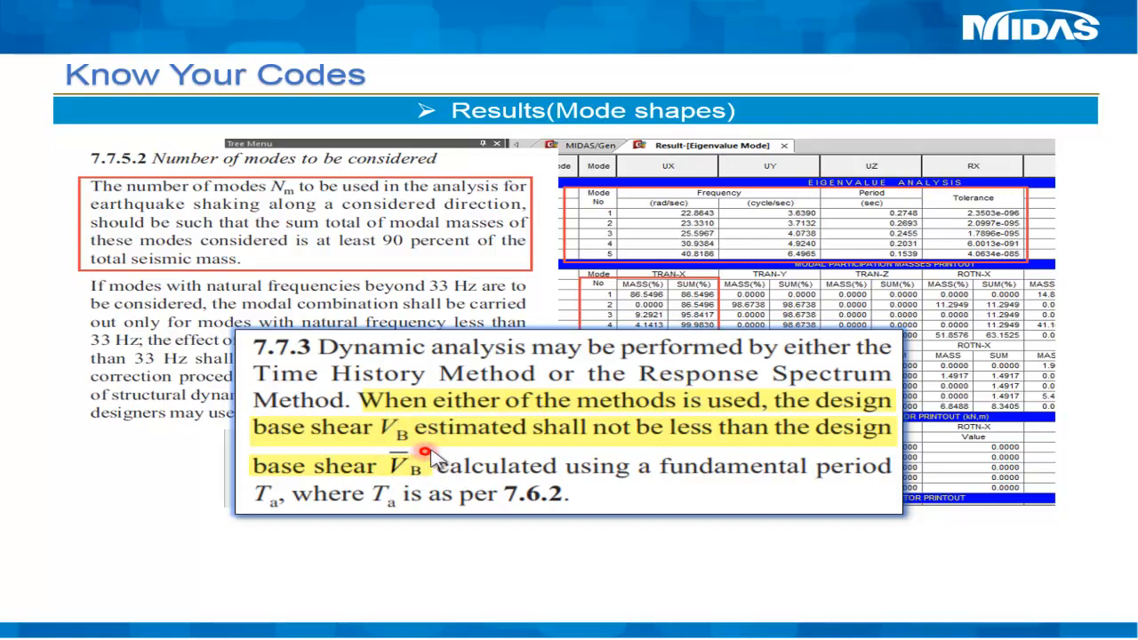
Return to the frame model in midas Gen and open the response spectrum story shear table for the RSmajor and RSortho load cases
{"action": "key", "text": "alt+Tab"}
{"action": "key", "text": "alt+Tab"}
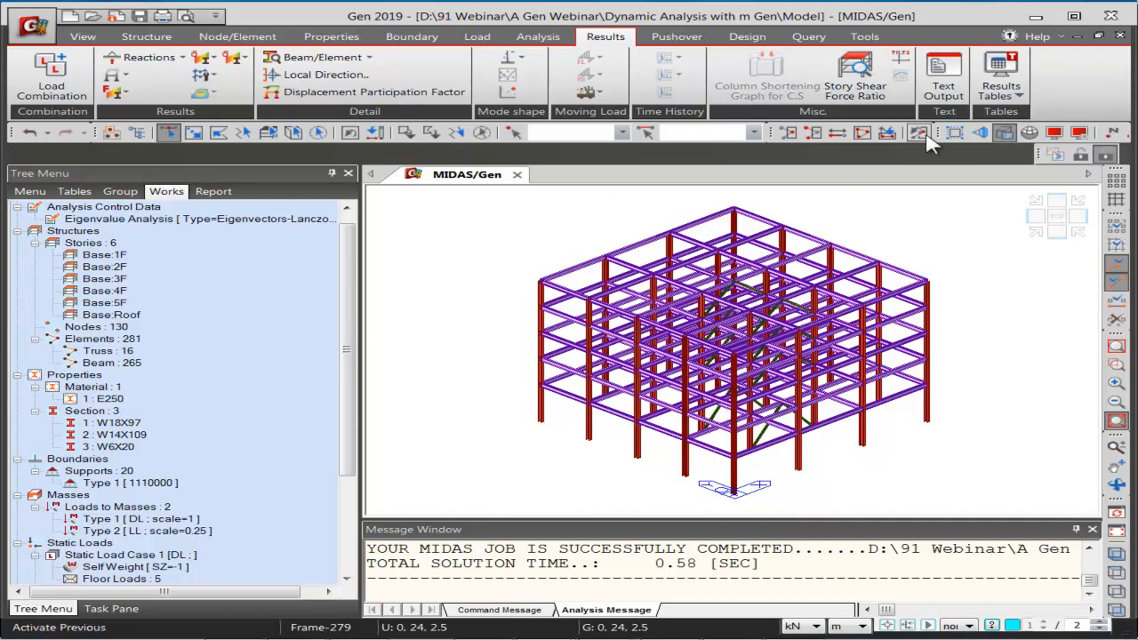
{"action": "left_click", "coordinate": [1004, 92]}
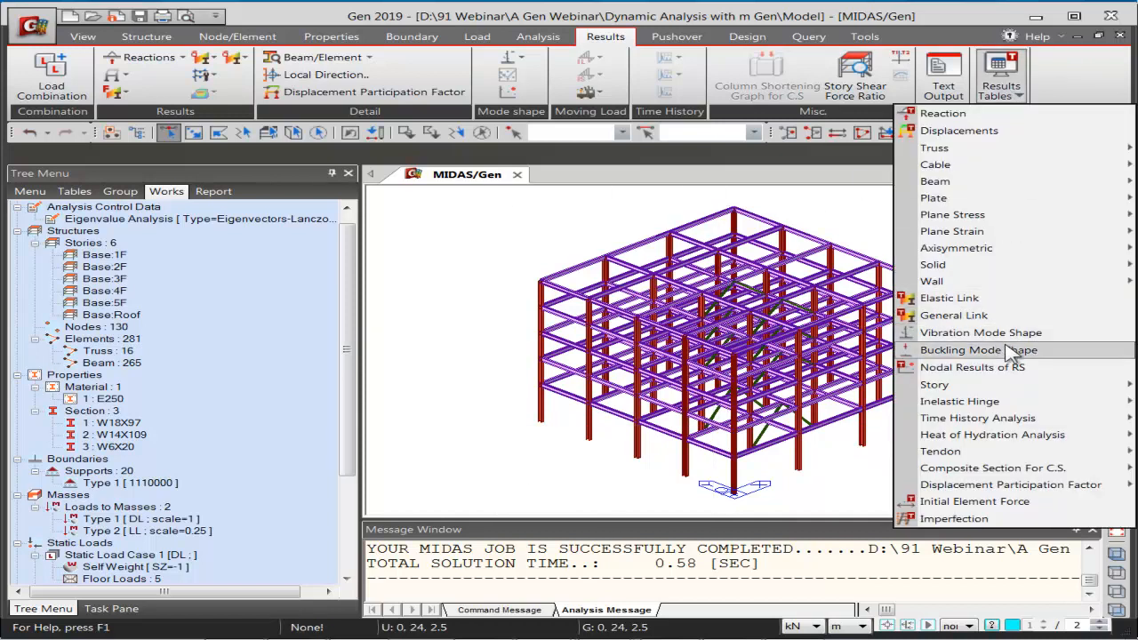
{"action": "mouse_move", "coordinate": [1011, 391]}
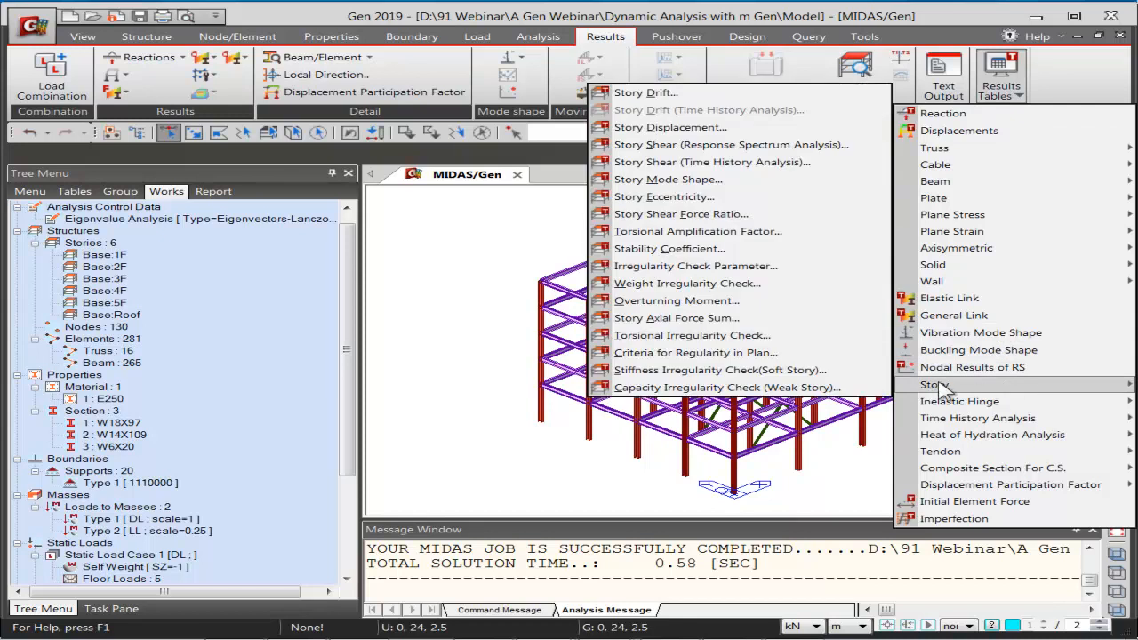
{"action": "left_click", "coordinate": [741, 145]}
{"action": "left_click", "coordinate": [465, 246]}
{"action": "left_click", "coordinate": [465, 257]}
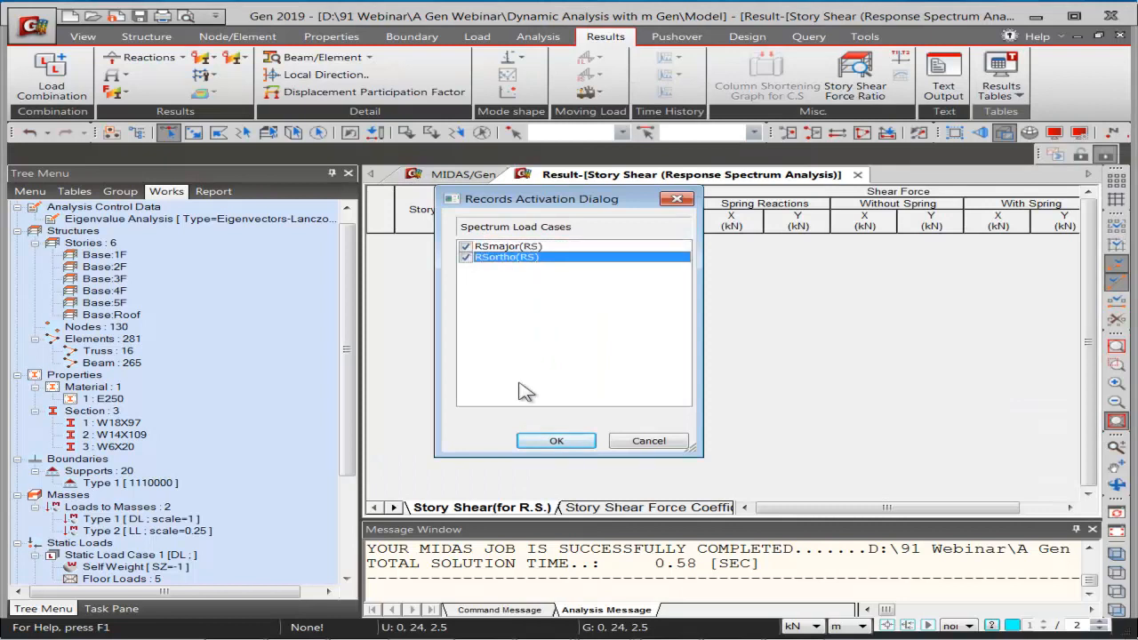
{"action": "left_click", "coordinate": [542, 442]}
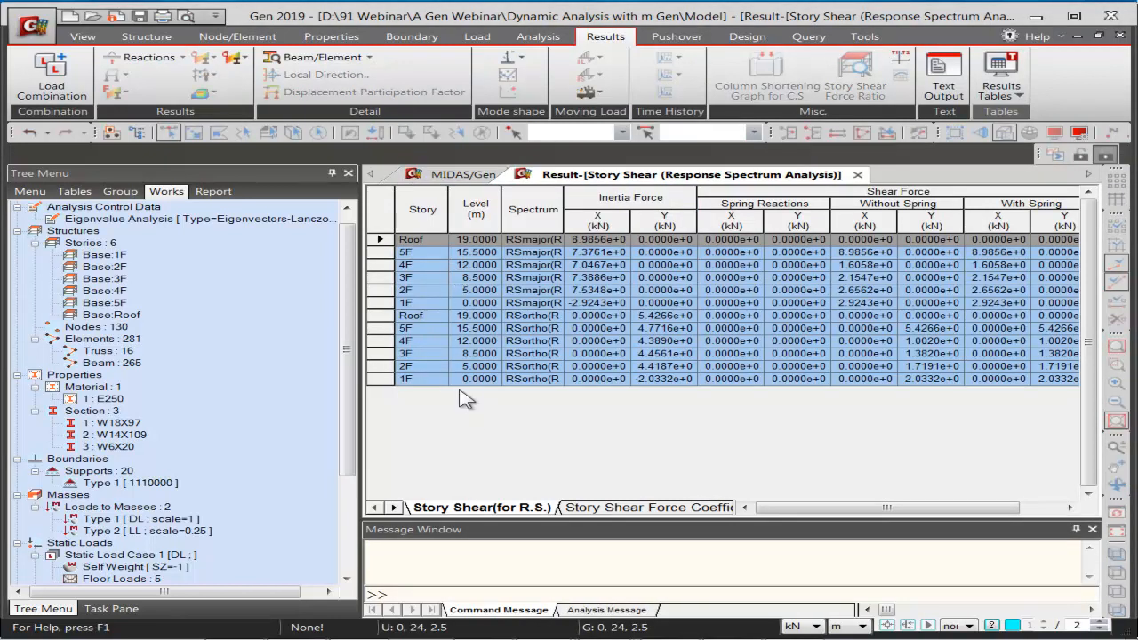
Examine the 1F shear forces of RSmajor and RSortho in the Story Shear Force Coefficient table, widening the X shear force column
{"action": "left_click", "coordinate": [593, 508]}
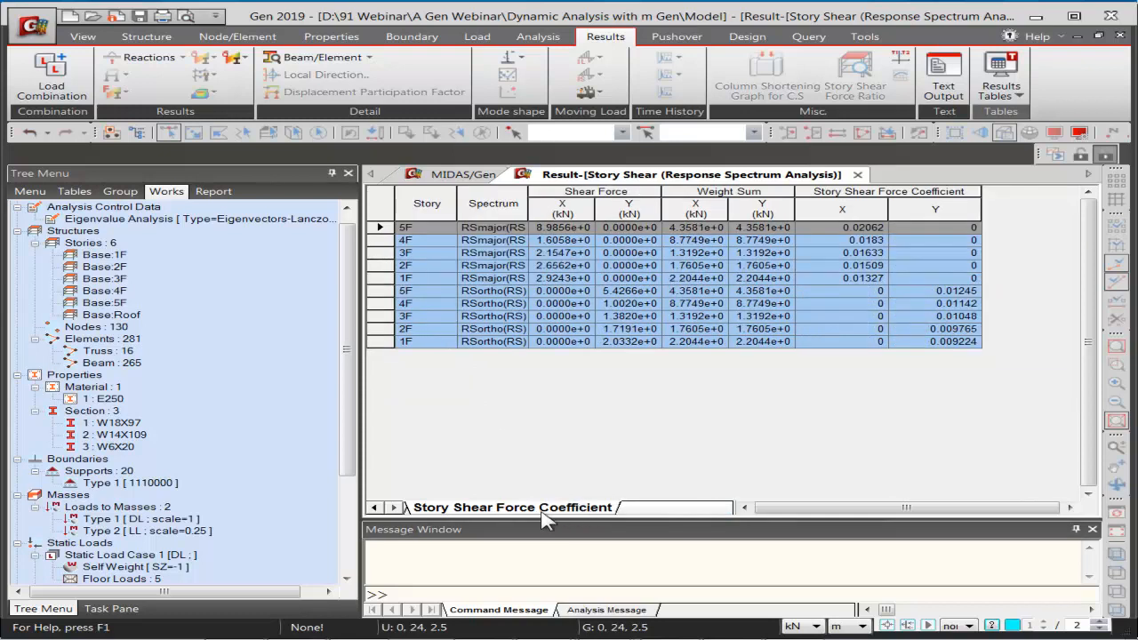
{"action": "left_click_drag", "start_coordinate": [560, 191], "coordinate": [627, 191]}
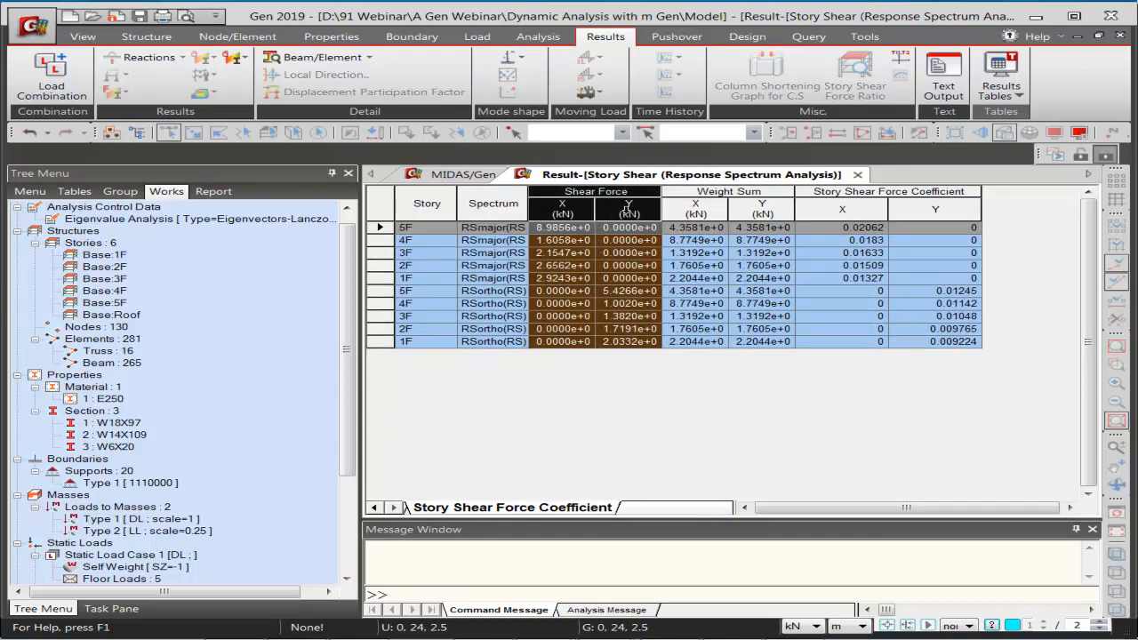
{"action": "left_click", "coordinate": [414, 279]}
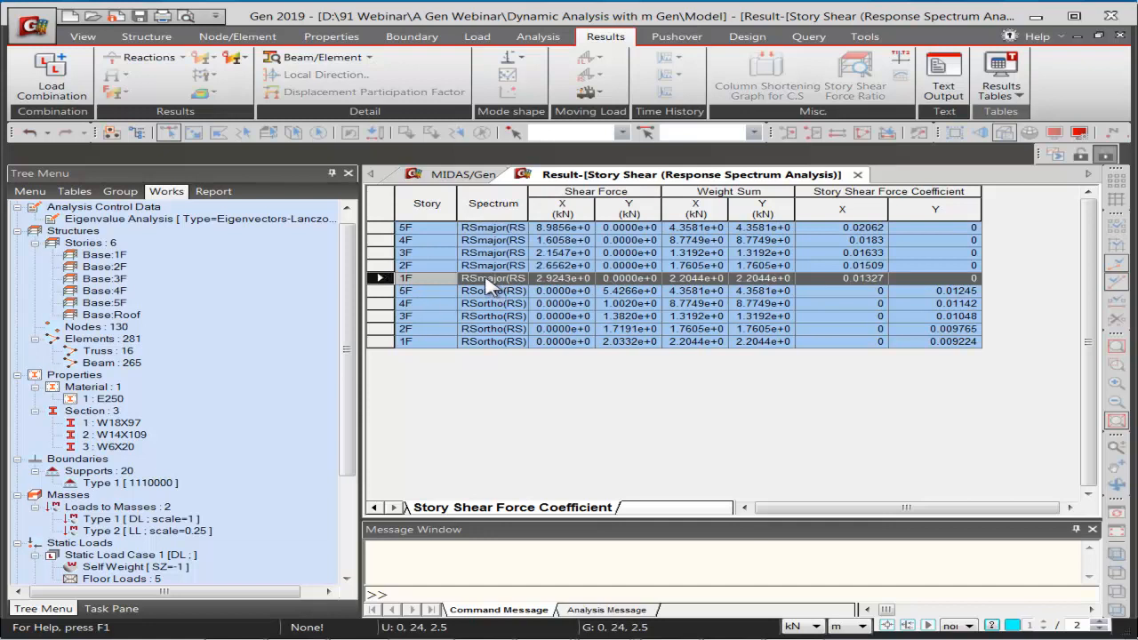
{"action": "left_click_drag", "start_coordinate": [553, 278], "coordinate": [624, 279]}
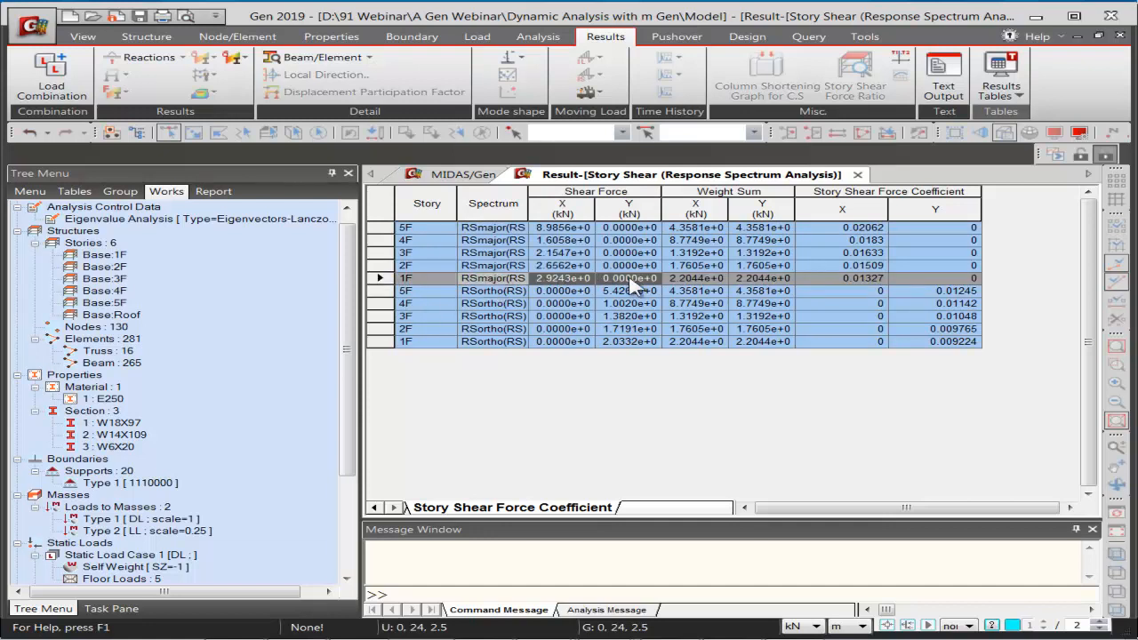
{"action": "double_click", "coordinate": [594, 206]}
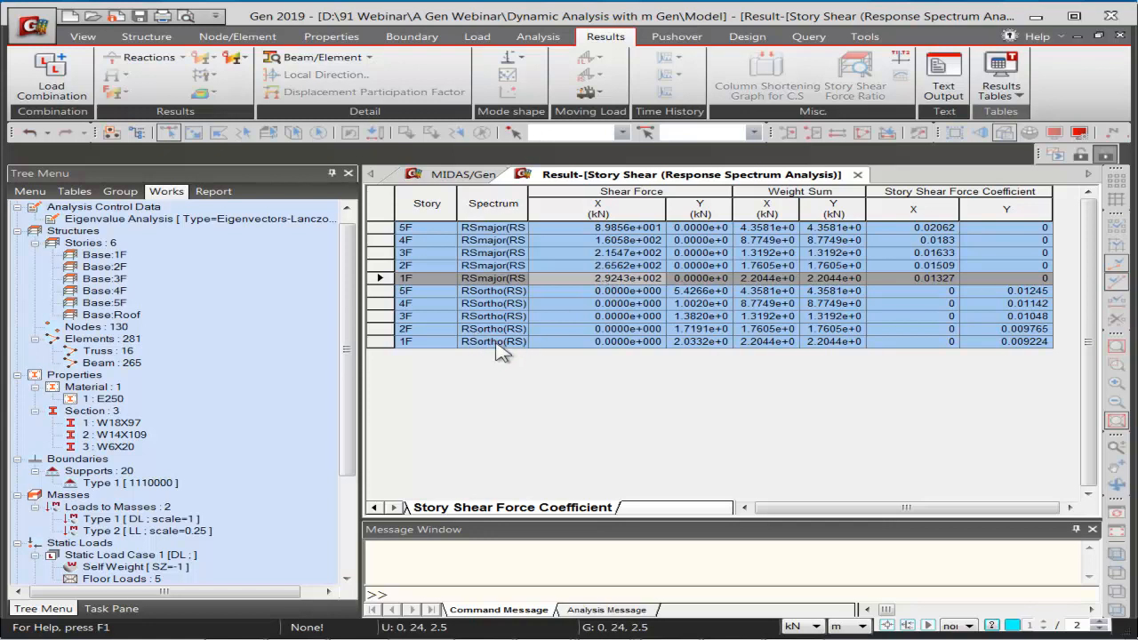
{"action": "left_click", "coordinate": [703, 345]}
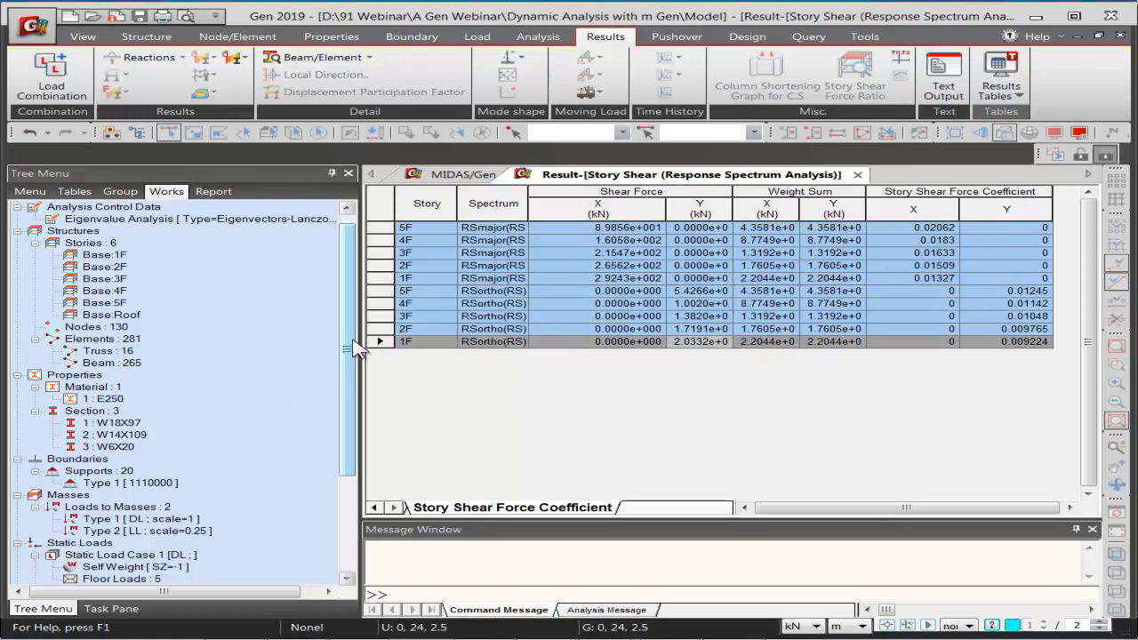
Check the X-direction story shear at ground level in the EQx seismic load profile, then close the load specification
{"action": "scroll", "coordinate": [333, 409], "scroll_direction": "down", "scroll_amount": 4}
{"action": "right_click", "coordinate": [130, 482]}
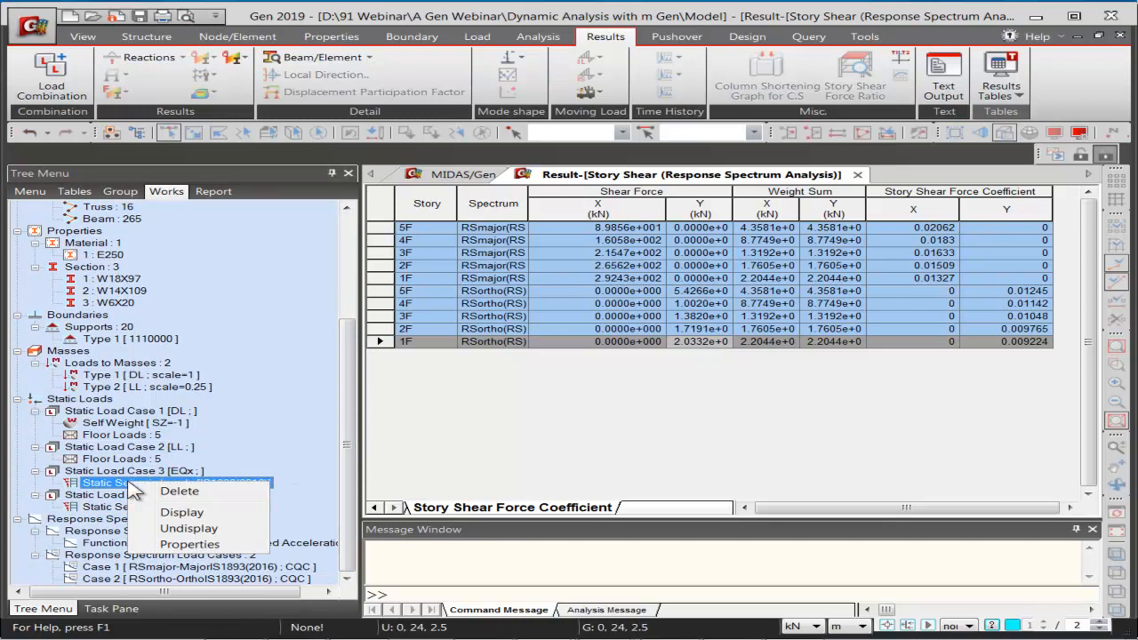
{"action": "left_click", "coordinate": [187, 545]}
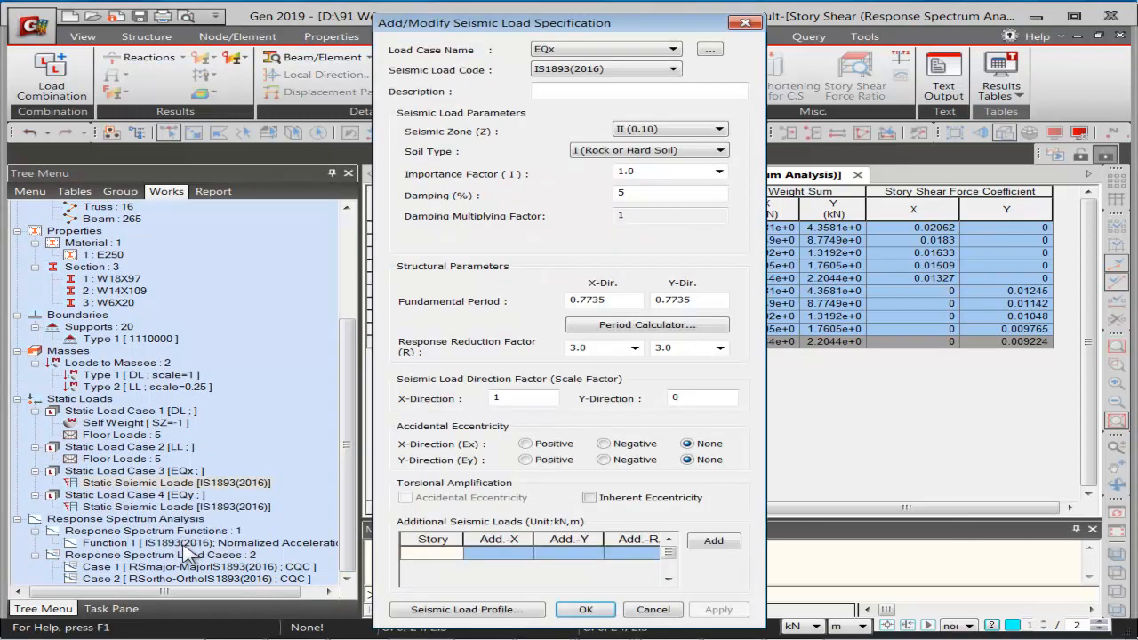
{"action": "left_click", "coordinate": [468, 611]}
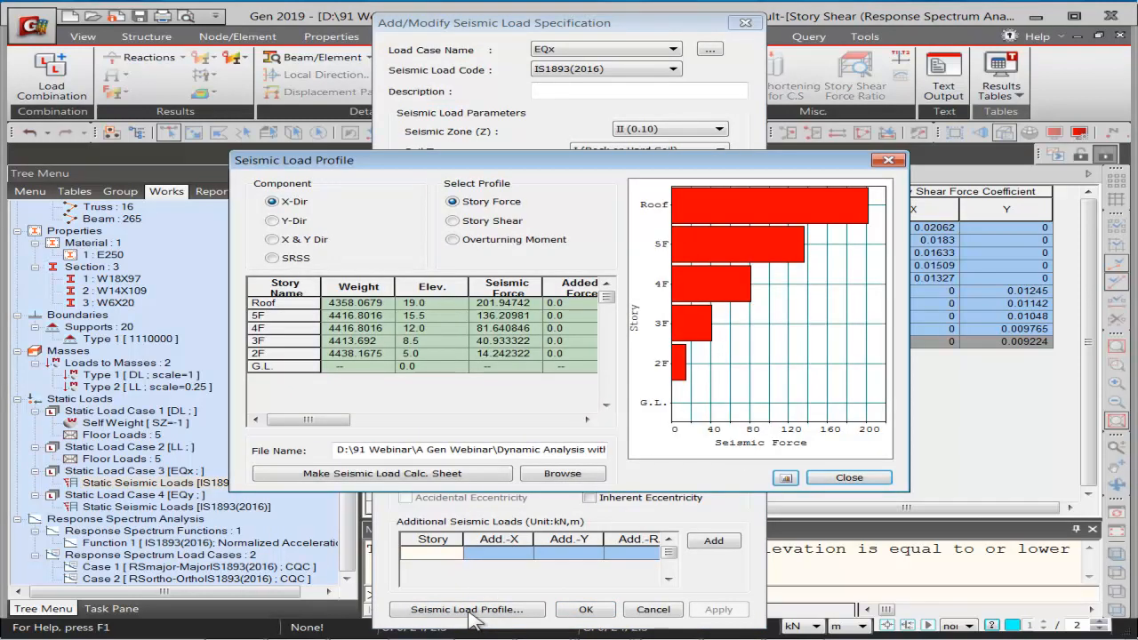
{"action": "left_click", "coordinate": [587, 421]}
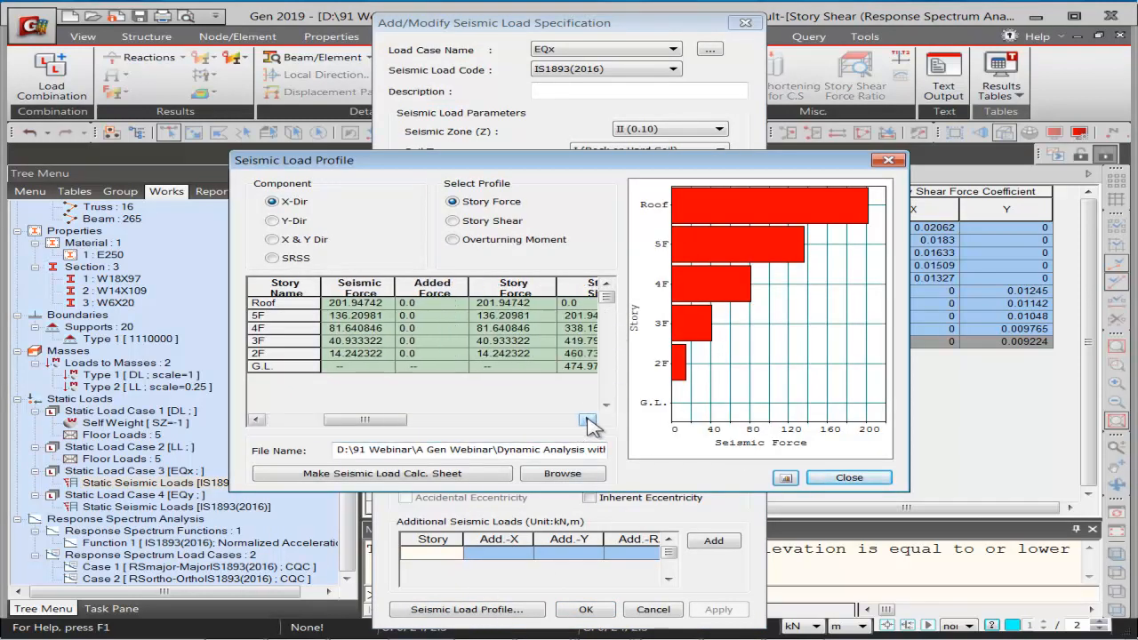
{"action": "left_click", "coordinate": [588, 421]}
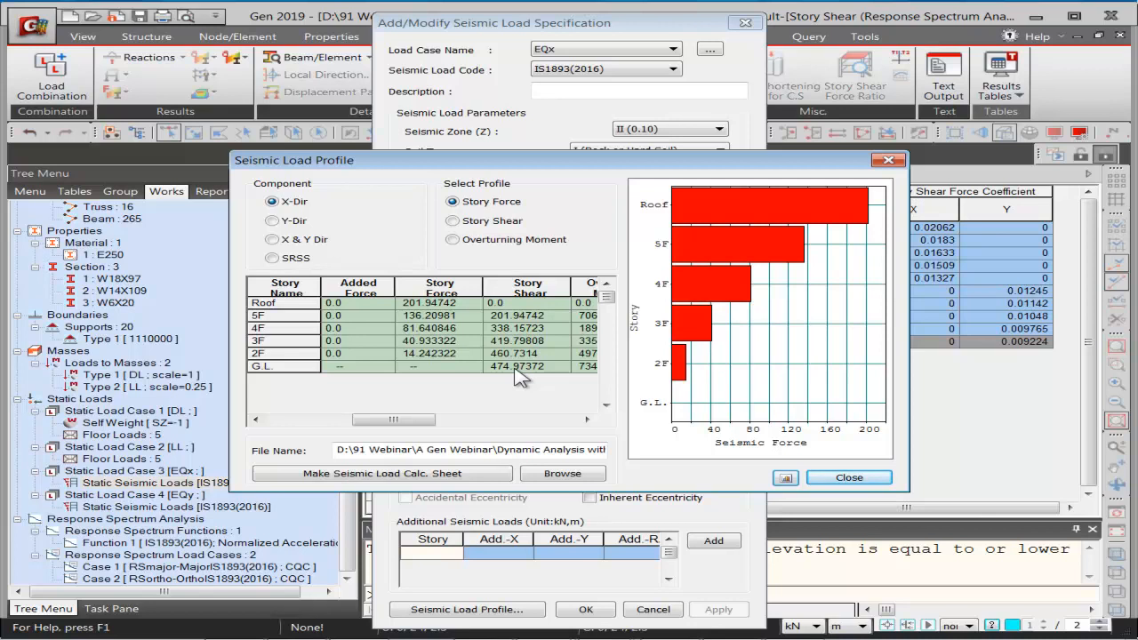
{"action": "left_click", "coordinate": [849, 477]}
{"action": "left_click", "coordinate": [745, 22]}
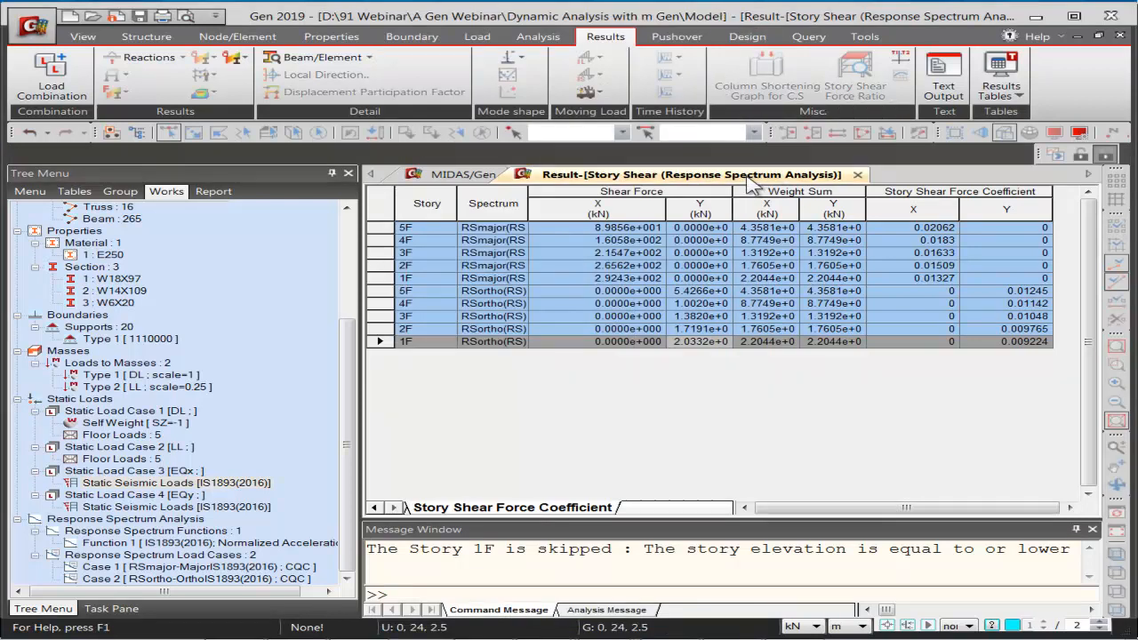
Open the automatic generation of load combinations, ready to enter a scale-up factor for RSmajor
{"action": "left_click", "coordinate": [477, 36]}
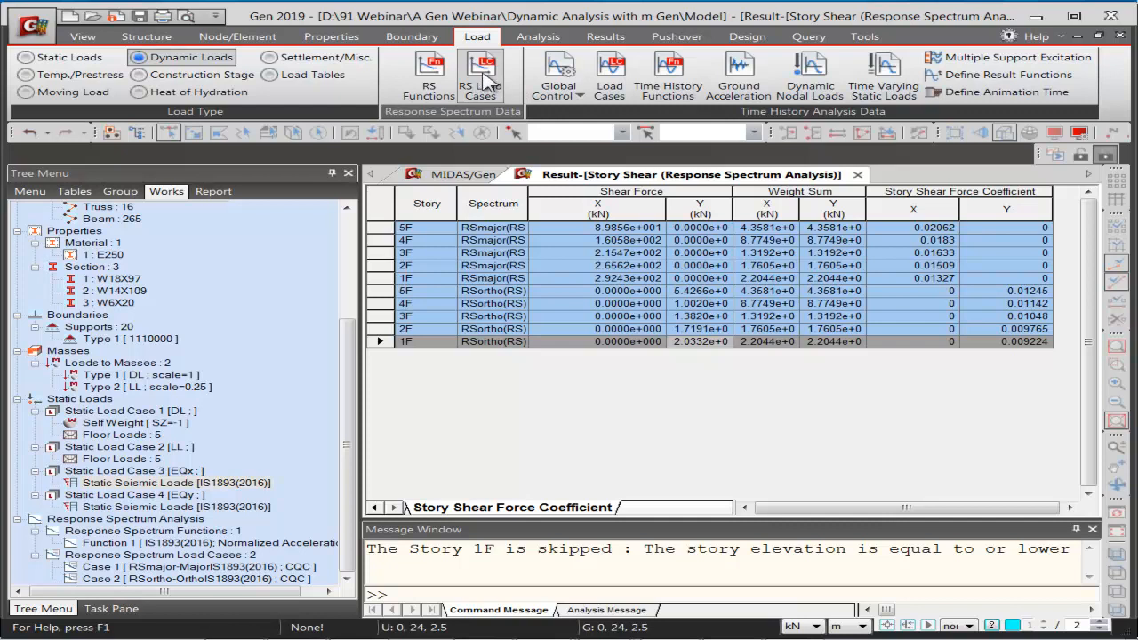
{"action": "left_click", "coordinate": [606, 40]}
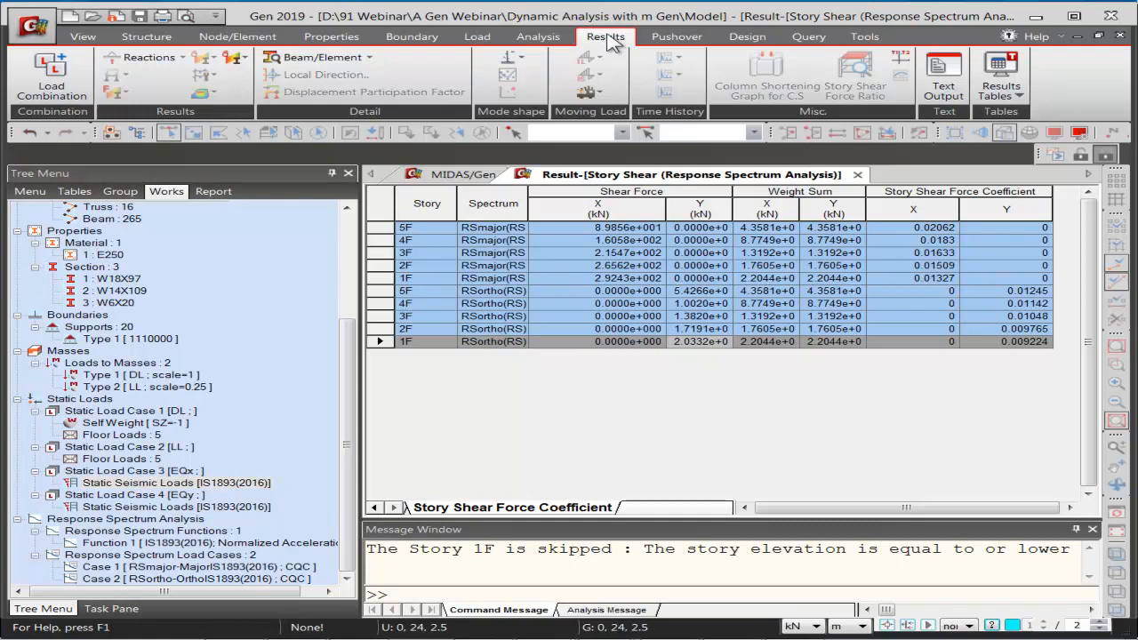
{"action": "left_click", "coordinate": [44, 78]}
{"action": "left_click_drag", "start_coordinate": [96, 11], "coordinate": [144, 128]}
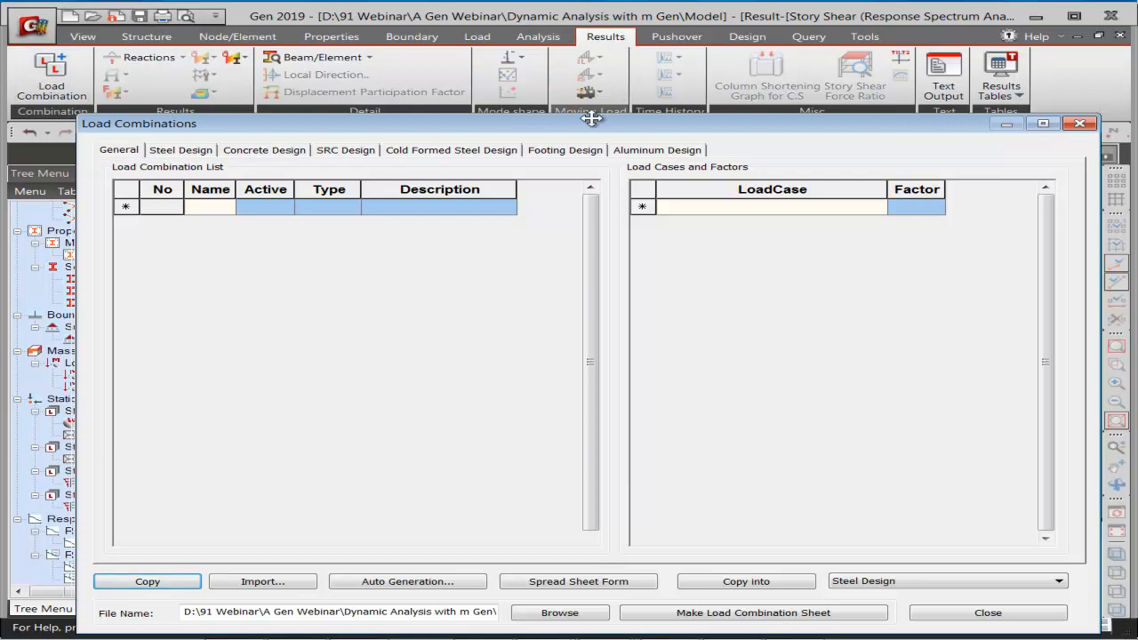
{"action": "left_click_drag", "start_coordinate": [589, 120], "coordinate": [572, 29]}
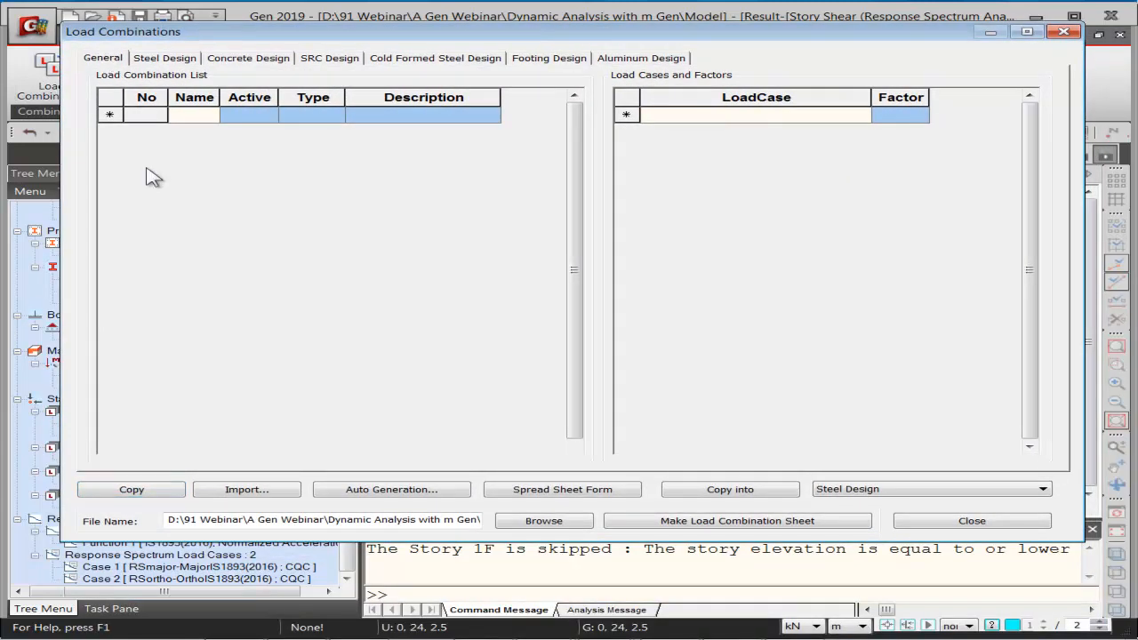
{"action": "left_click", "coordinate": [378, 491]}
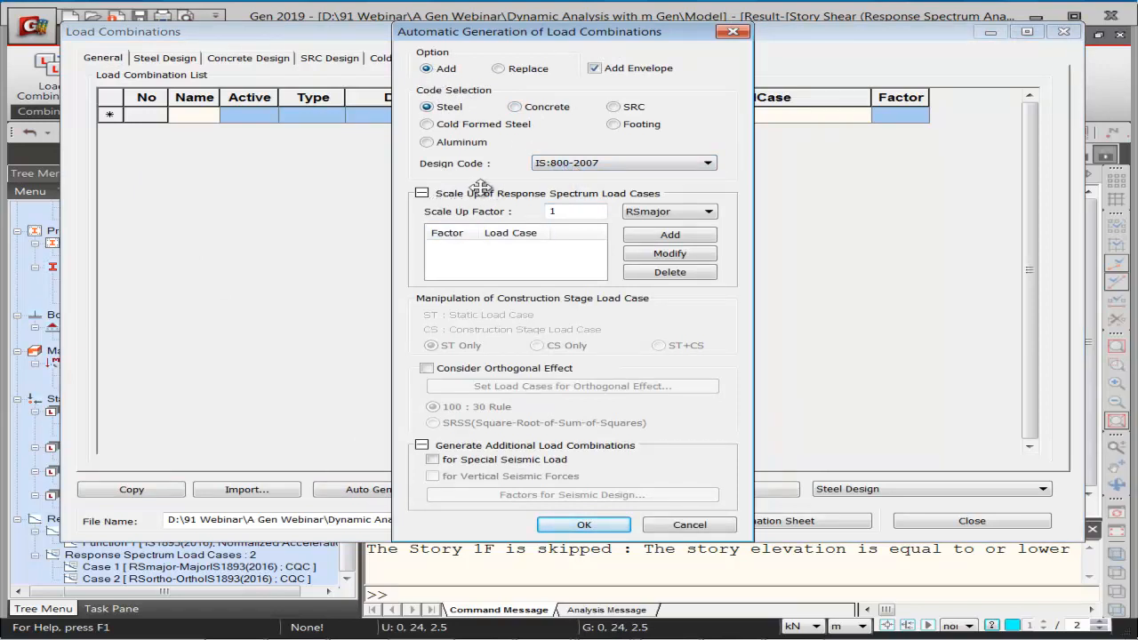
{"action": "left_click", "coordinate": [704, 212]}
{"action": "left_click", "coordinate": [572, 214]}
{"action": "mouse_move", "coordinate": [235, 636]}
{"action": "left_click", "coordinate": [300, 617]}
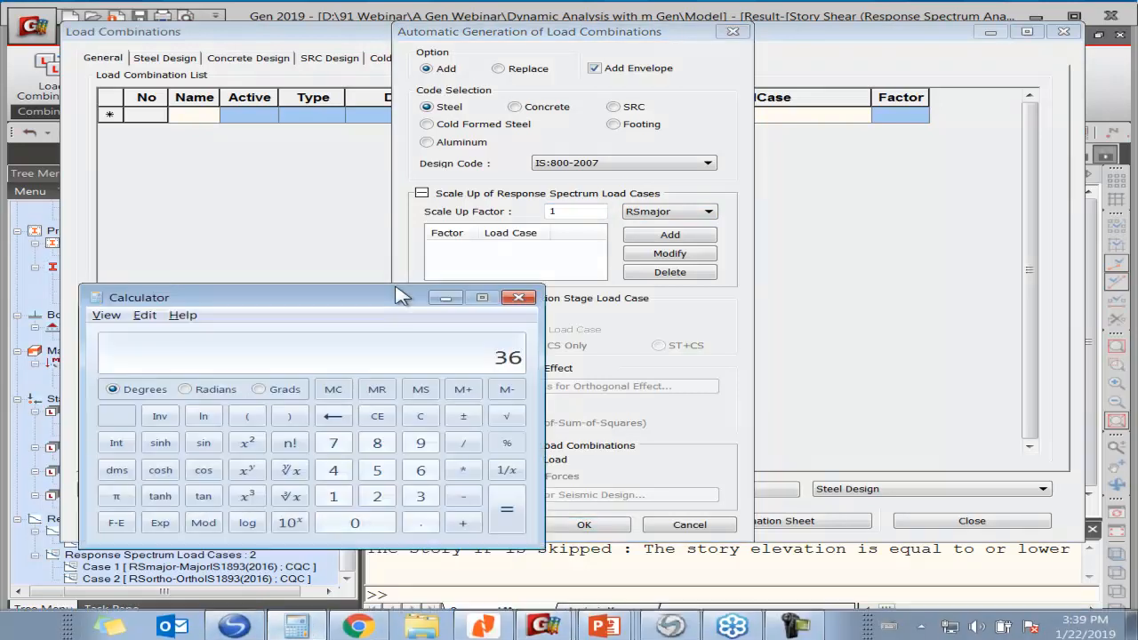
{"action": "left_click_drag", "start_coordinate": [377, 305], "coordinate": [386, 205]}
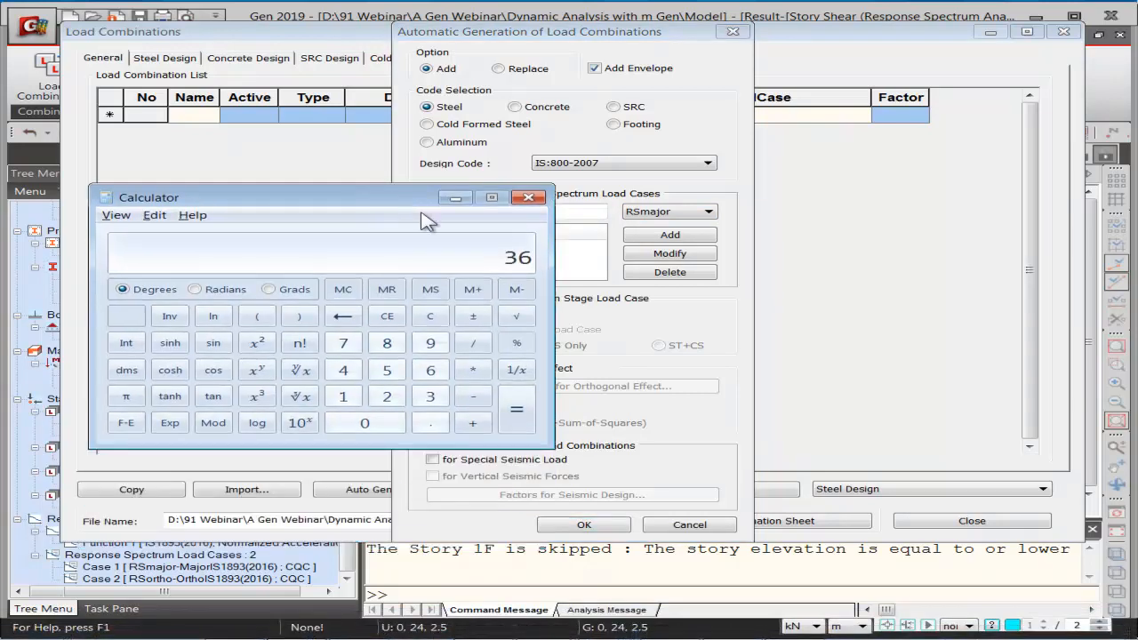
{"action": "left_click", "coordinate": [428, 318]}
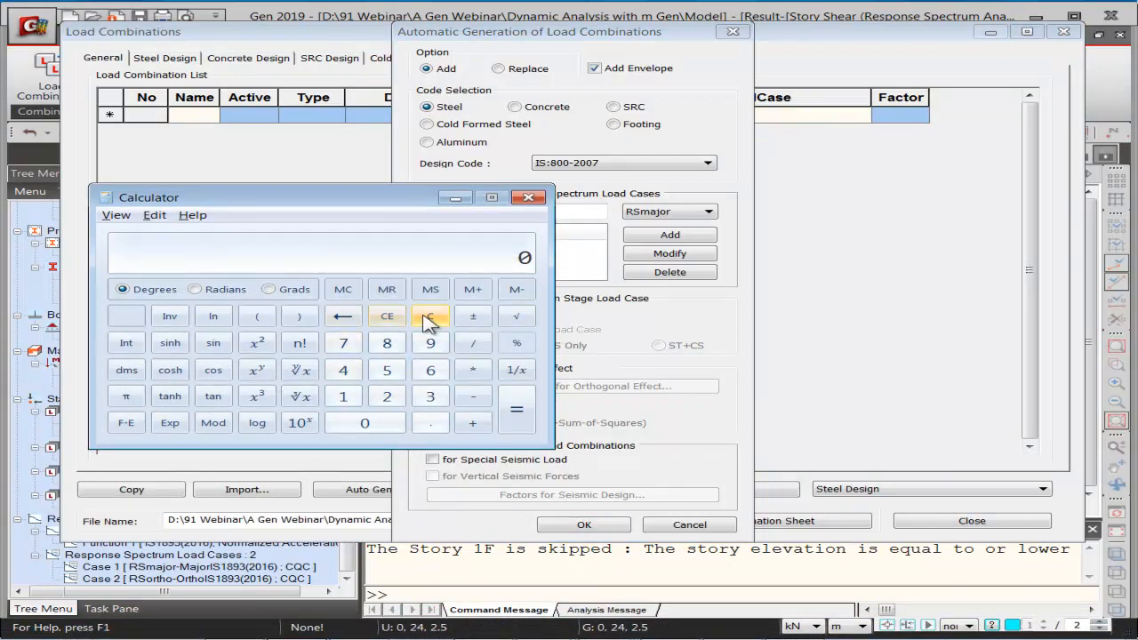
{"action": "type", "text": "292."}
{"action": "type", "text": "0"}
{"action": "left_click_drag", "start_coordinate": [395, 205], "coordinate": [596, 322]}
{"action": "left_click", "coordinate": [729, 315]}
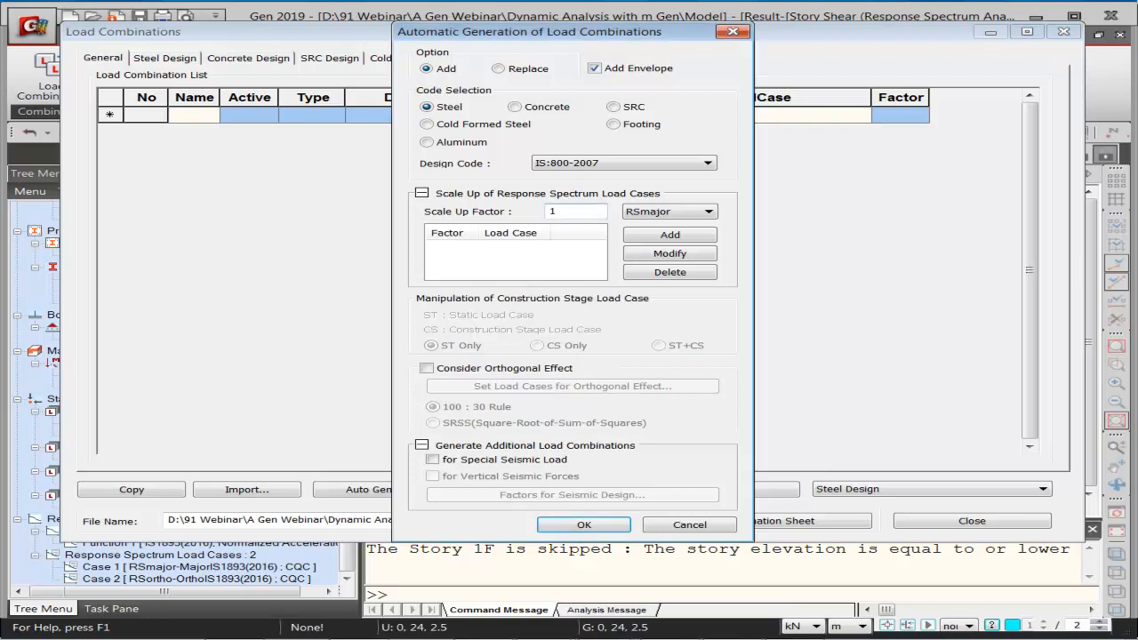
Switch to the Calculator and divide the static base shear 474.94 by the RSmajor base shear 292.43
{"action": "mouse_move", "coordinate": [477, 627]}
{"action": "left_click", "coordinate": [296, 625]}
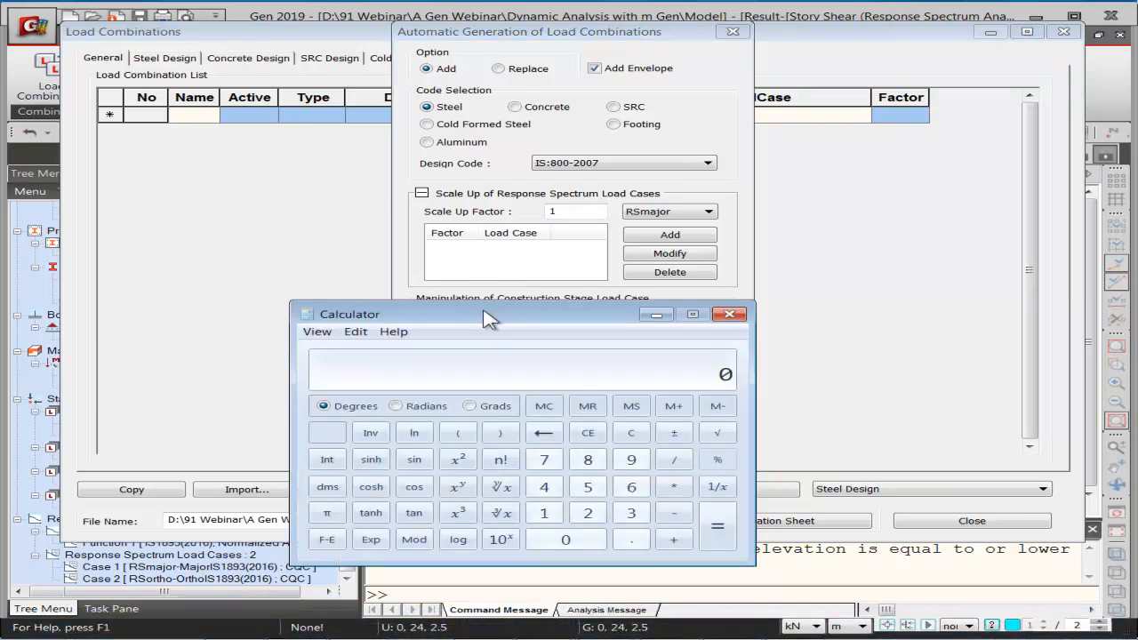
{"action": "type", "text": "474.94"}
{"action": "key", "text": "slash"}
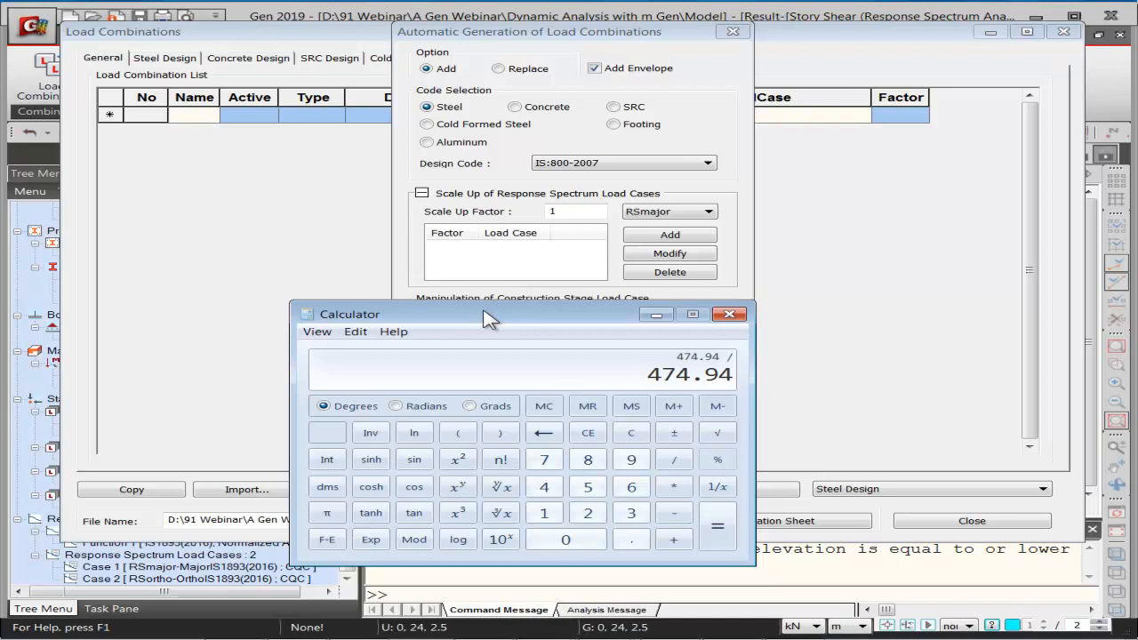
{"action": "type", "text": "292.43"}
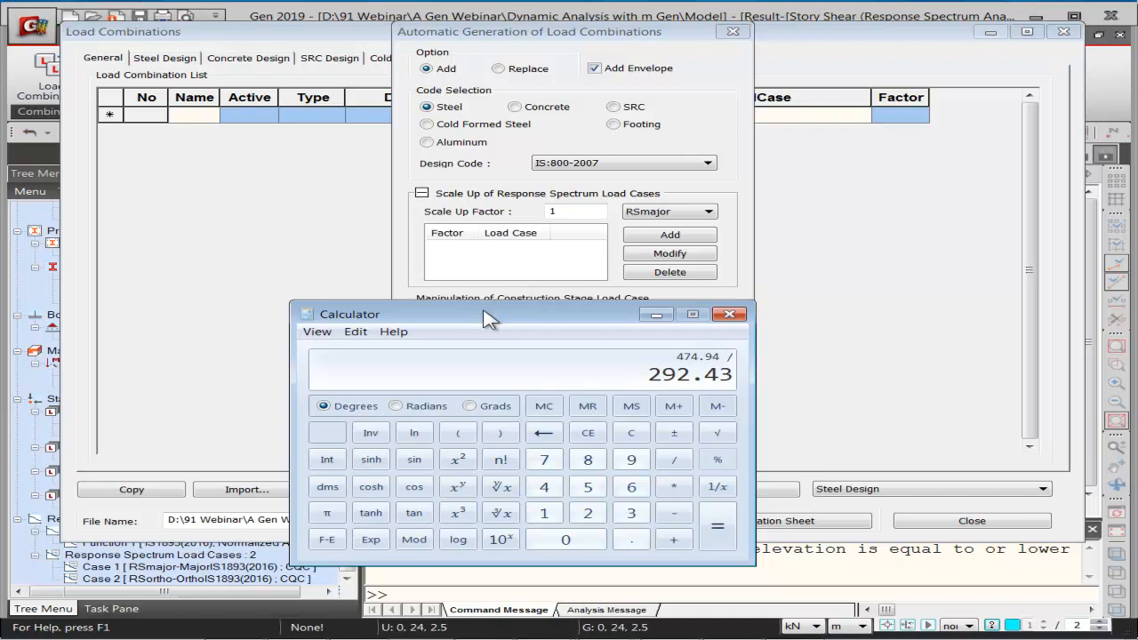
{"action": "left_click", "coordinate": [717, 528]}
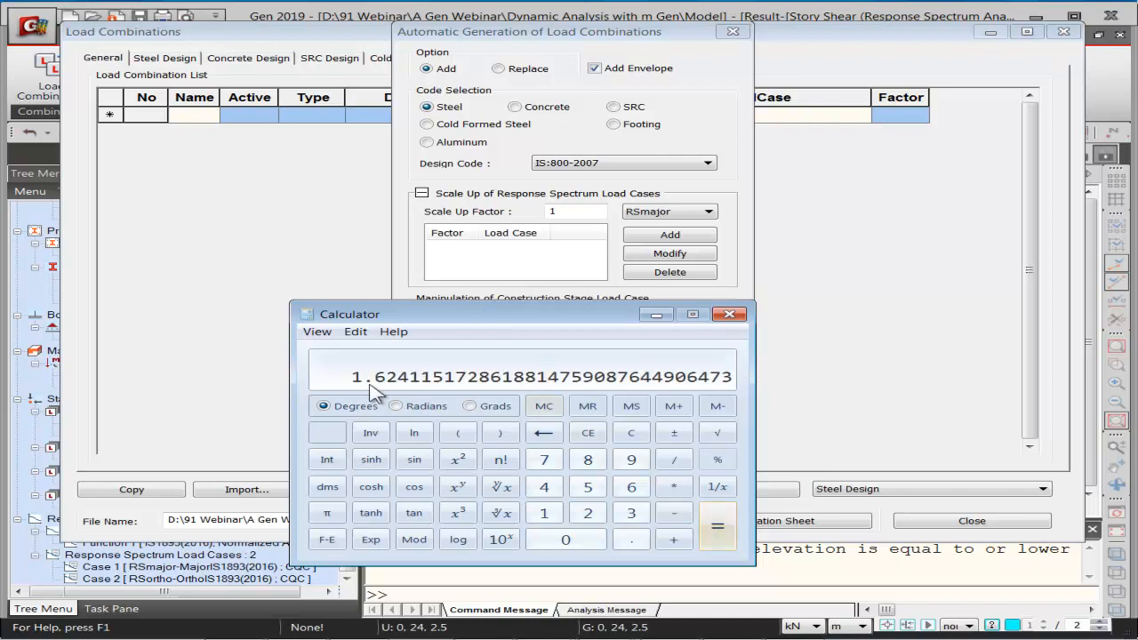
Add a scale-up factor of 1.62 for the RSmajor response spectrum load case in the load combination generation settings
{"action": "left_click", "coordinate": [590, 211]}
{"action": "type", "text": ".62"}
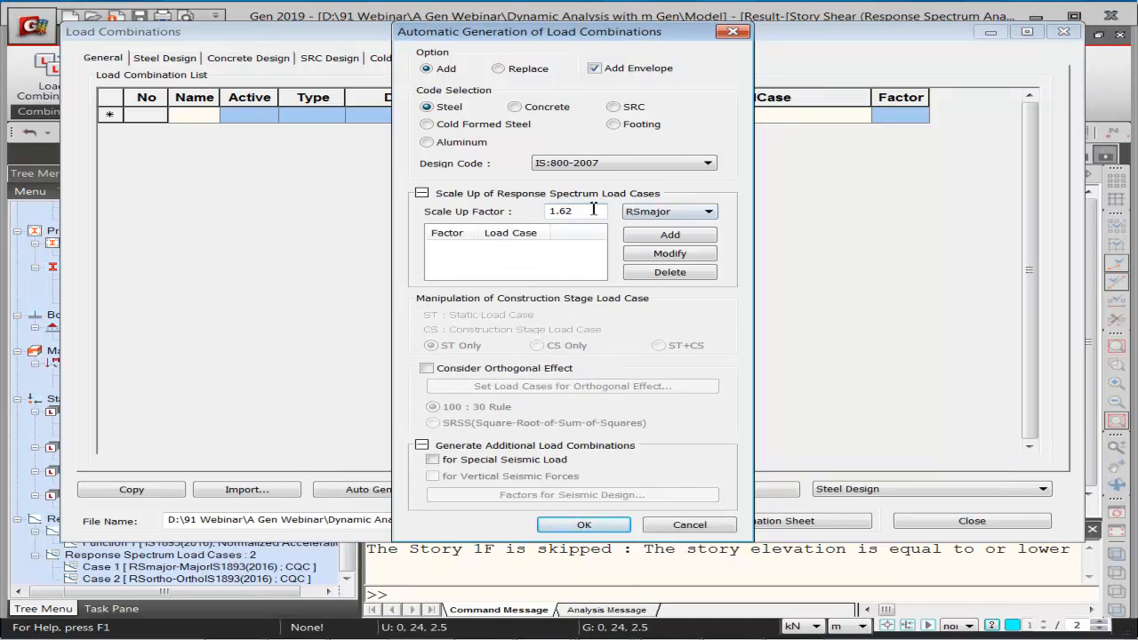
{"action": "left_click", "coordinate": [667, 235]}
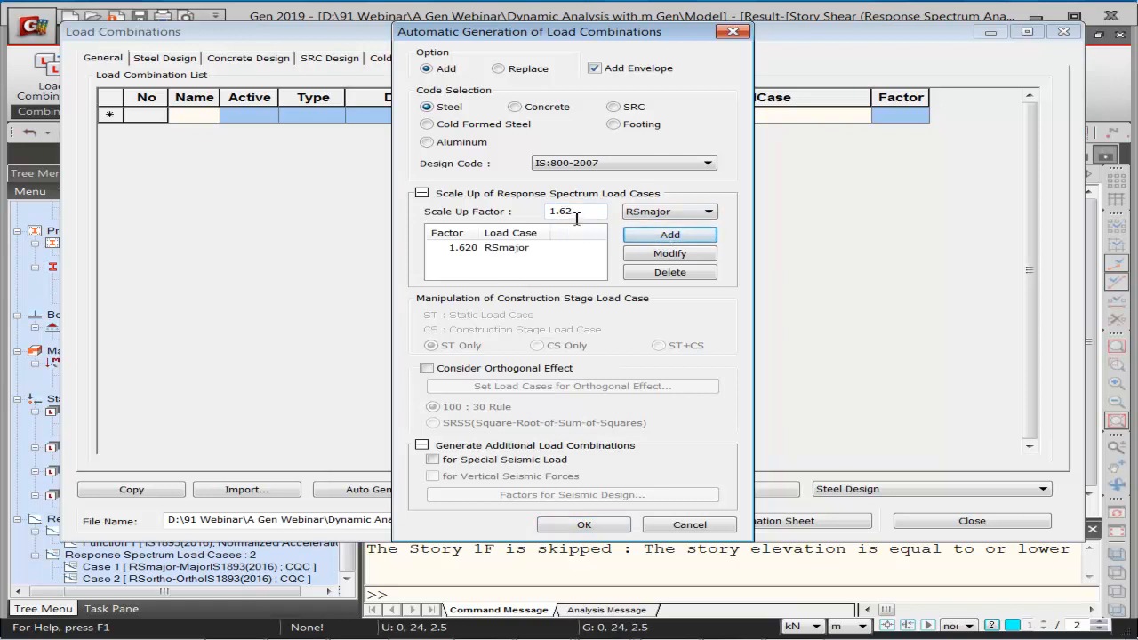
Switch to the Calculator and divide the static base shear 474.94 by the RSortho base shear 203
{"action": "left_click", "coordinate": [296, 624]}
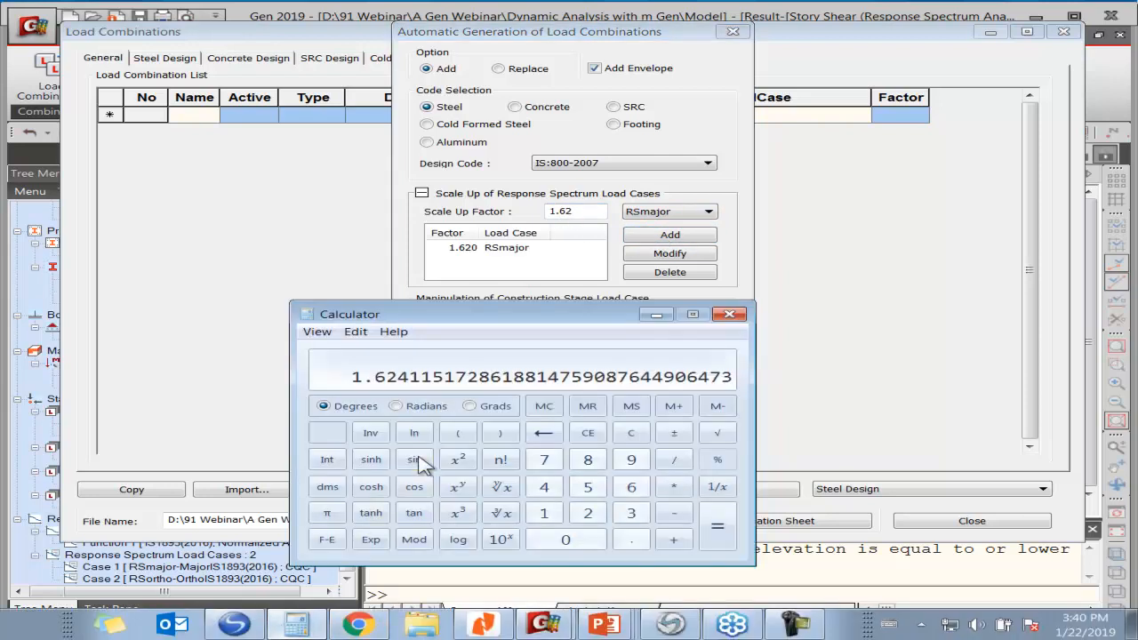
{"action": "type", "text": "474.94/203"}
{"action": "key", "text": "Return"}
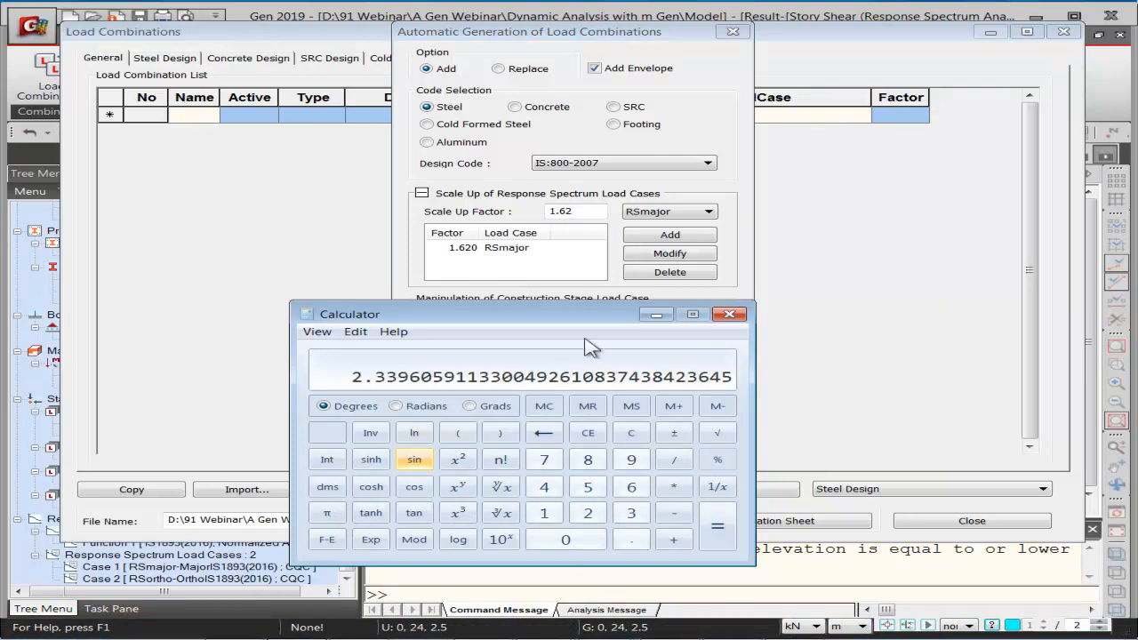
Add a scale-up factor of 2.33 for the RSortho load case and generate the IS:800-2007 steel load combinations
{"action": "left_click", "coordinate": [594, 216]}
{"action": "left_click", "coordinate": [676, 212]}
{"action": "left_click", "coordinate": [653, 235]}
{"action": "left_click_drag", "start_coordinate": [578, 212], "coordinate": [521, 216]}
{"action": "type", "text": "2.33"}
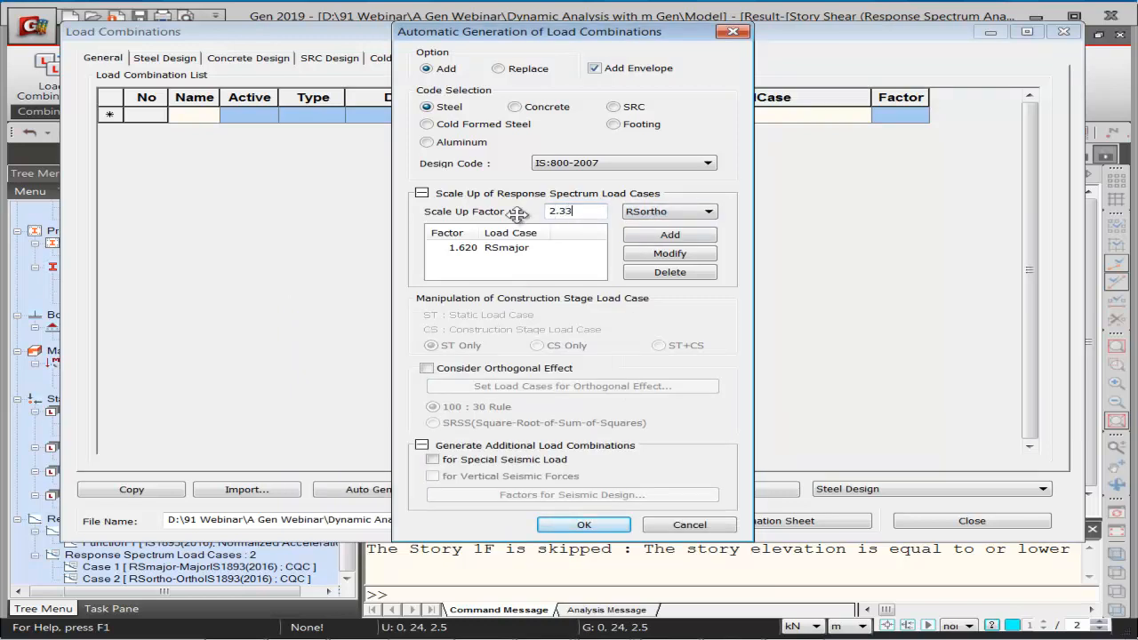
{"action": "left_click", "coordinate": [656, 237]}
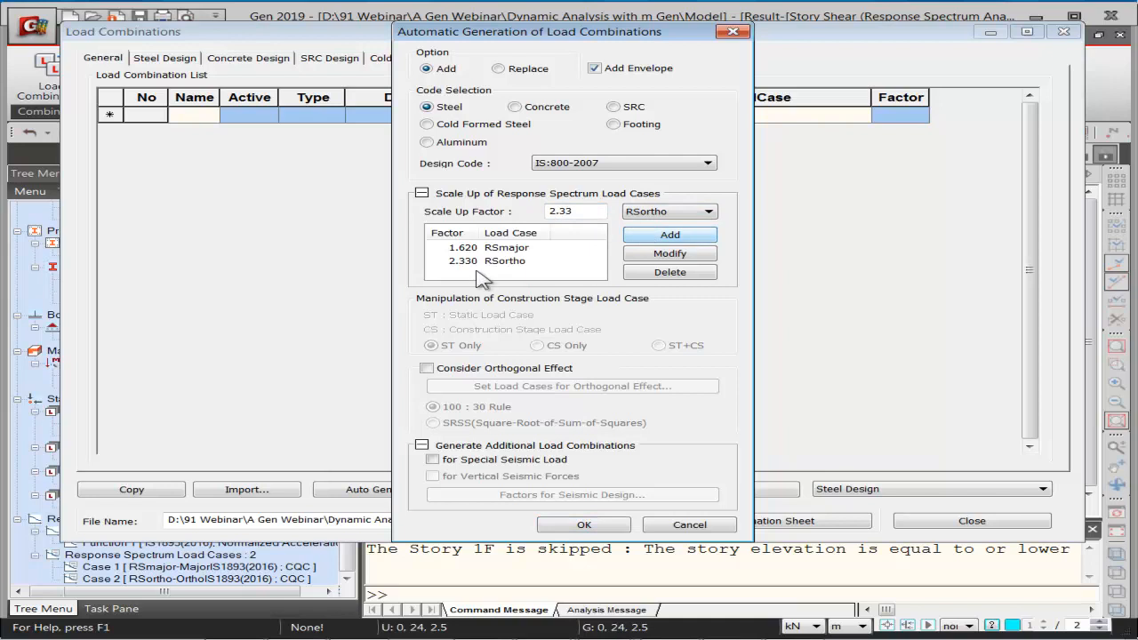
{"action": "left_click", "coordinate": [573, 526]}
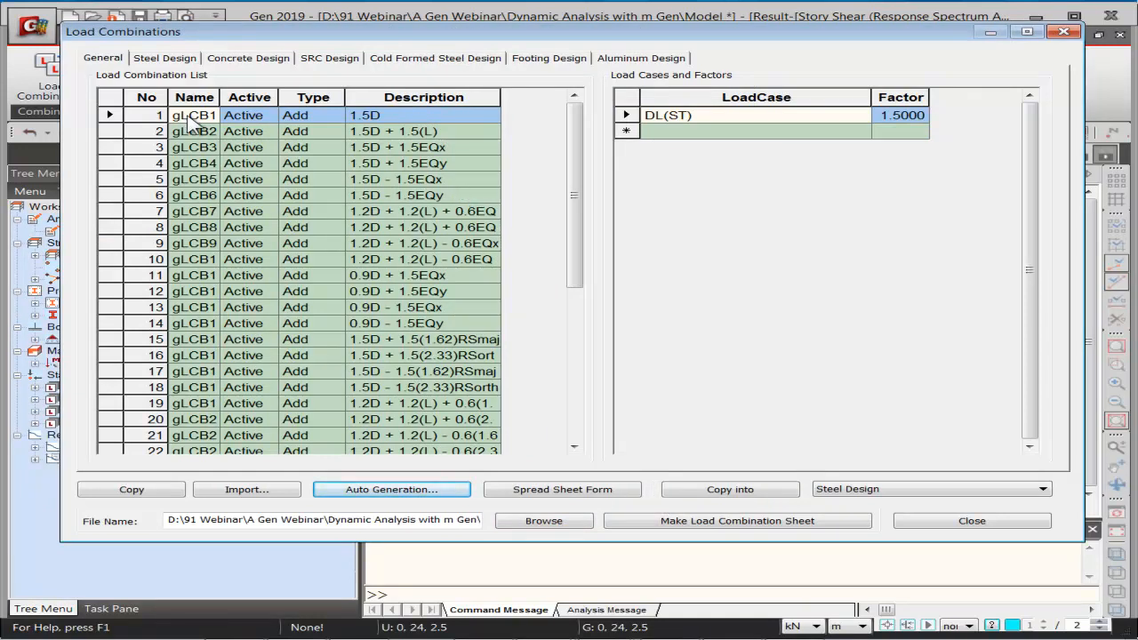
Examine the generated load combinations and compare the load cases included in the steel strength and serviceability envelopes
{"action": "left_click_drag", "start_coordinate": [189, 122], "coordinate": [439, 246]}
{"action": "left_click", "coordinate": [438, 247]}
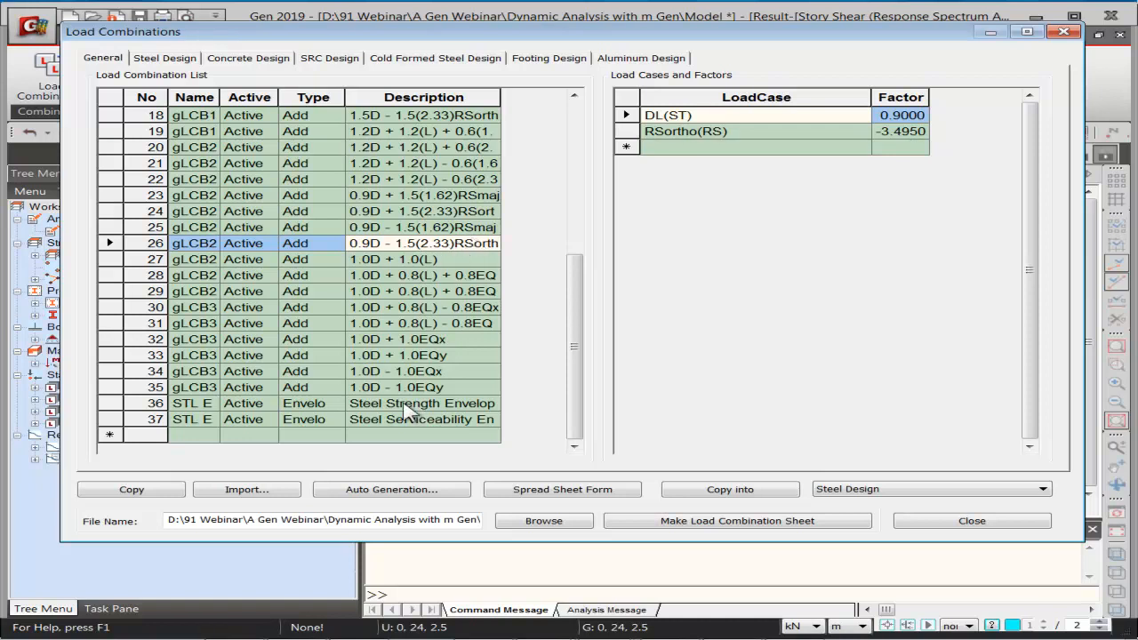
{"action": "left_click", "coordinate": [178, 408]}
{"action": "left_click_drag", "start_coordinate": [178, 407], "coordinate": [488, 407]}
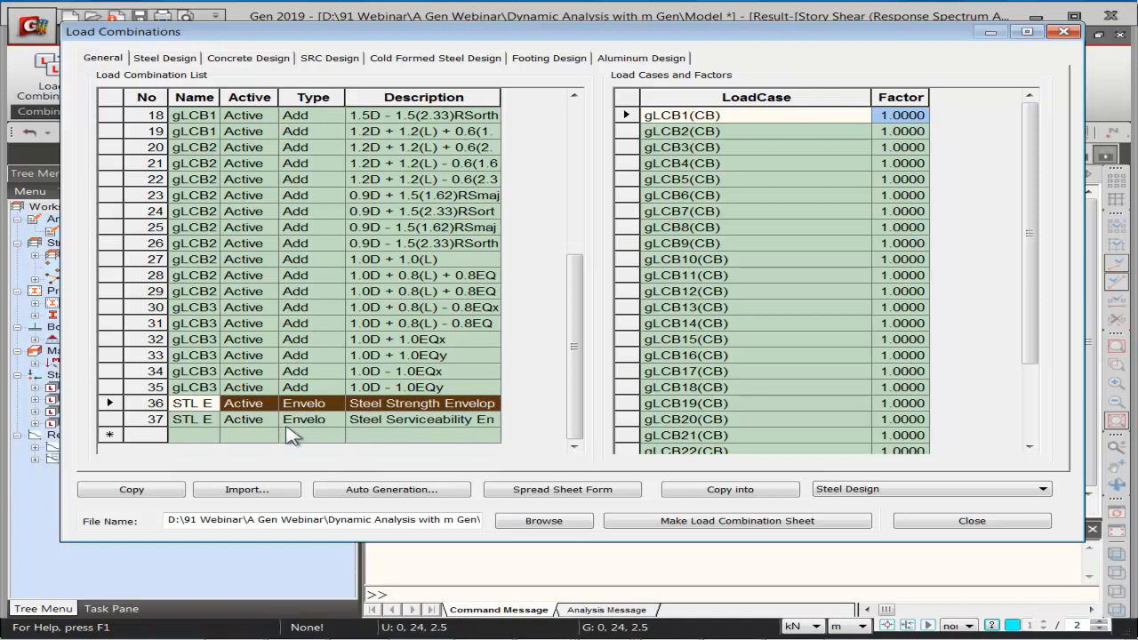
{"action": "left_click", "coordinate": [190, 419]}
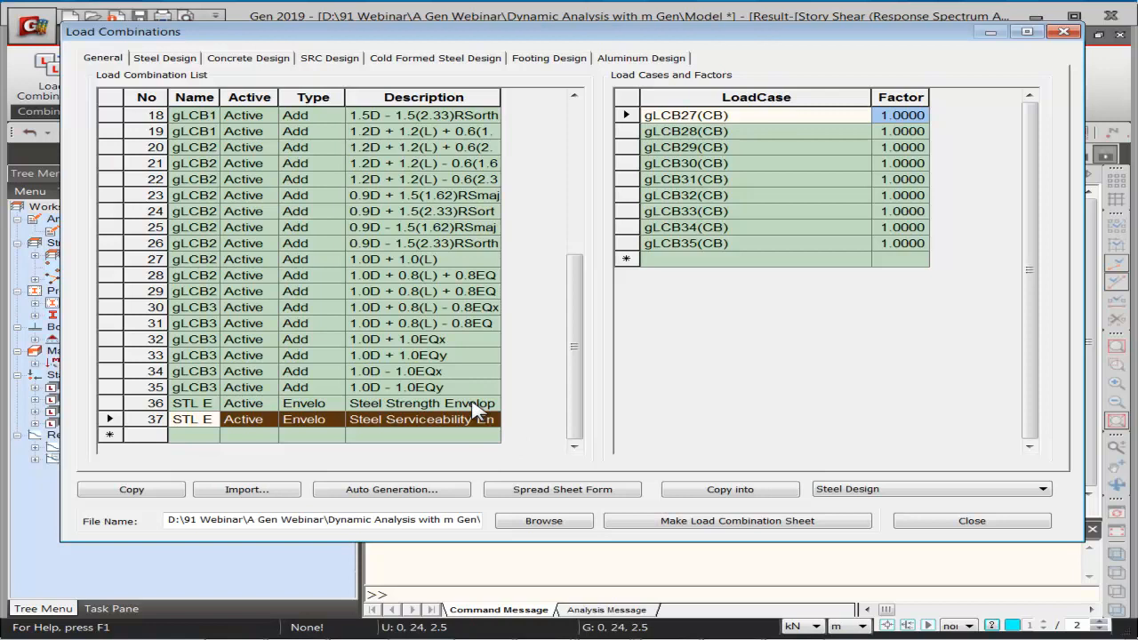
{"action": "left_click", "coordinate": [476, 406]}
{"action": "left_click", "coordinate": [465, 427]}
{"action": "left_click", "coordinate": [465, 405]}
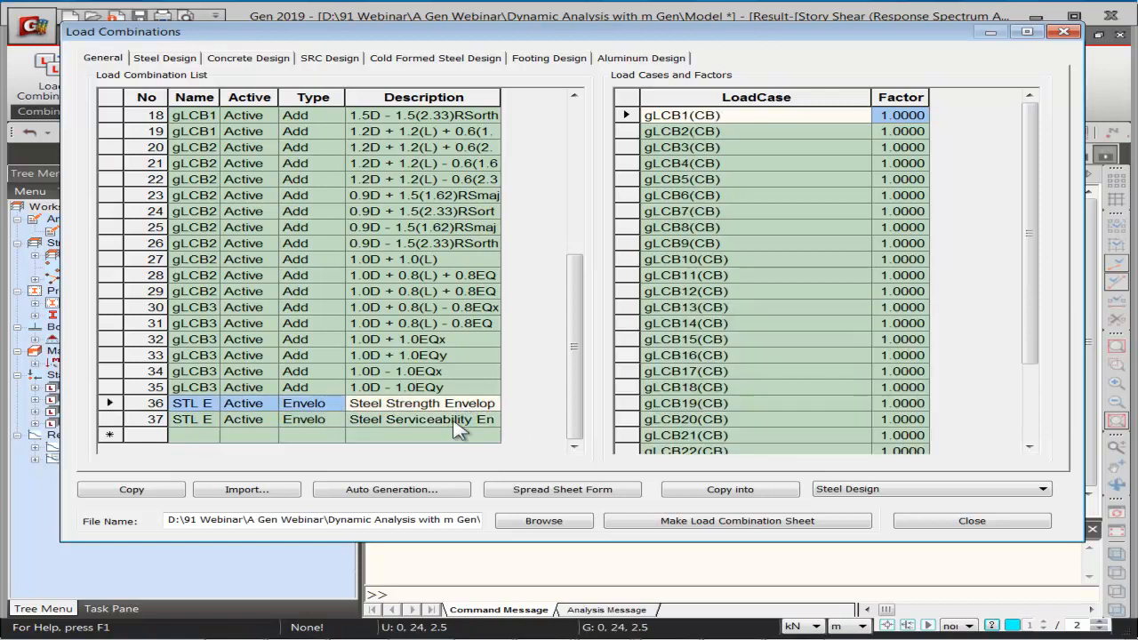
{"action": "left_click", "coordinate": [458, 430]}
Check the first load combination, close the load combinations and return to the model view
{"action": "left_click_drag", "start_coordinate": [576, 333], "coordinate": [573, 183]}
{"action": "left_click", "coordinate": [380, 123]}
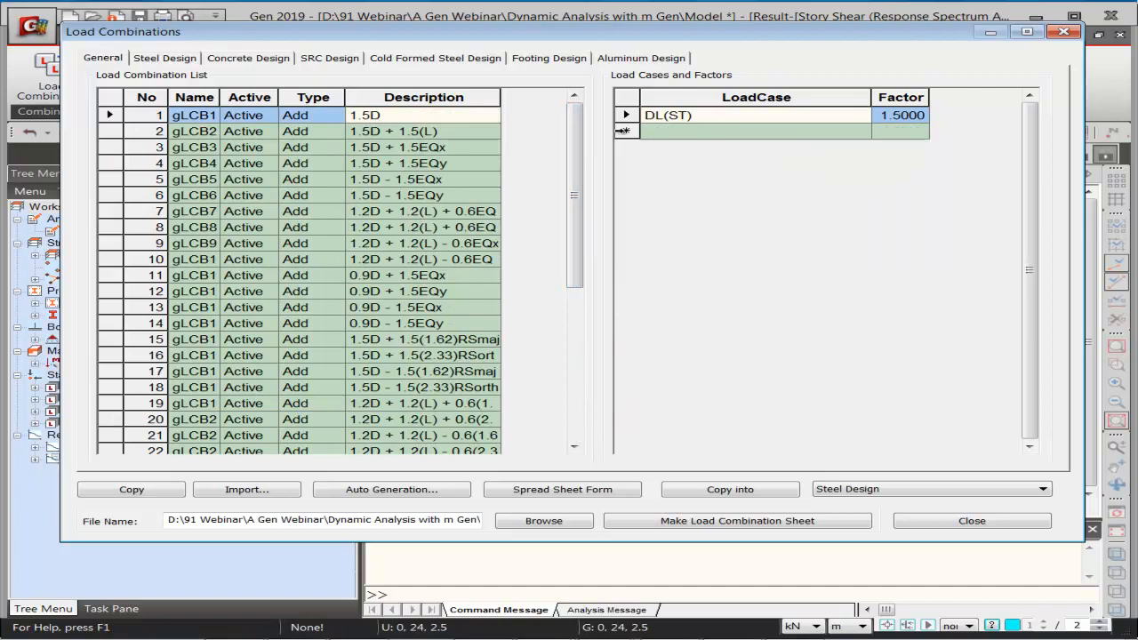
{"action": "left_click", "coordinate": [1063, 32]}
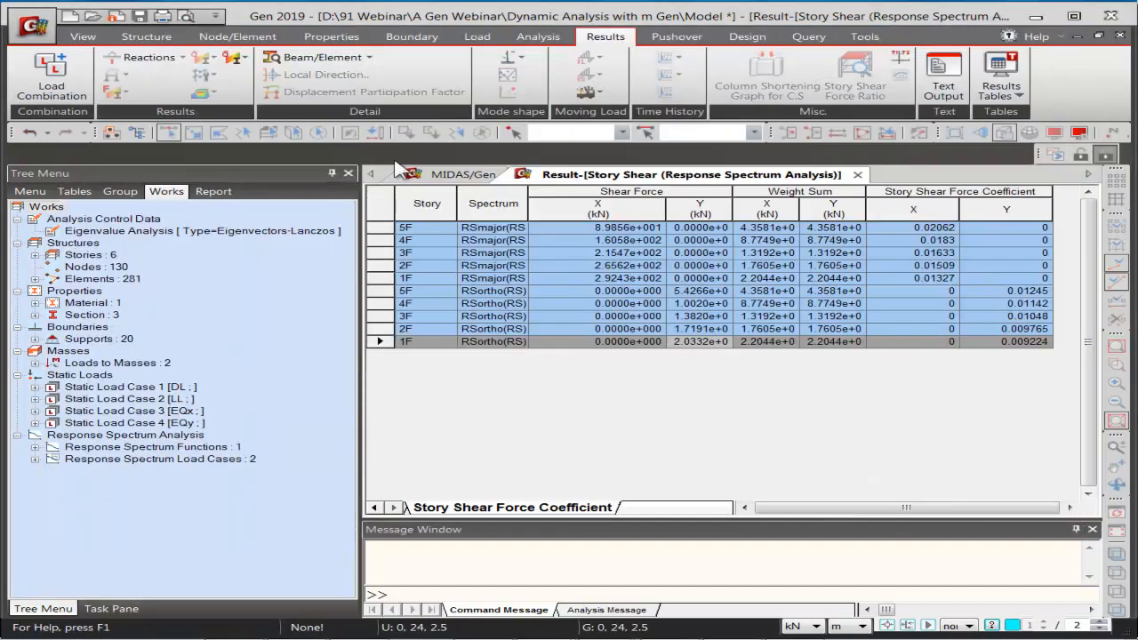
{"action": "left_click", "coordinate": [469, 174]}
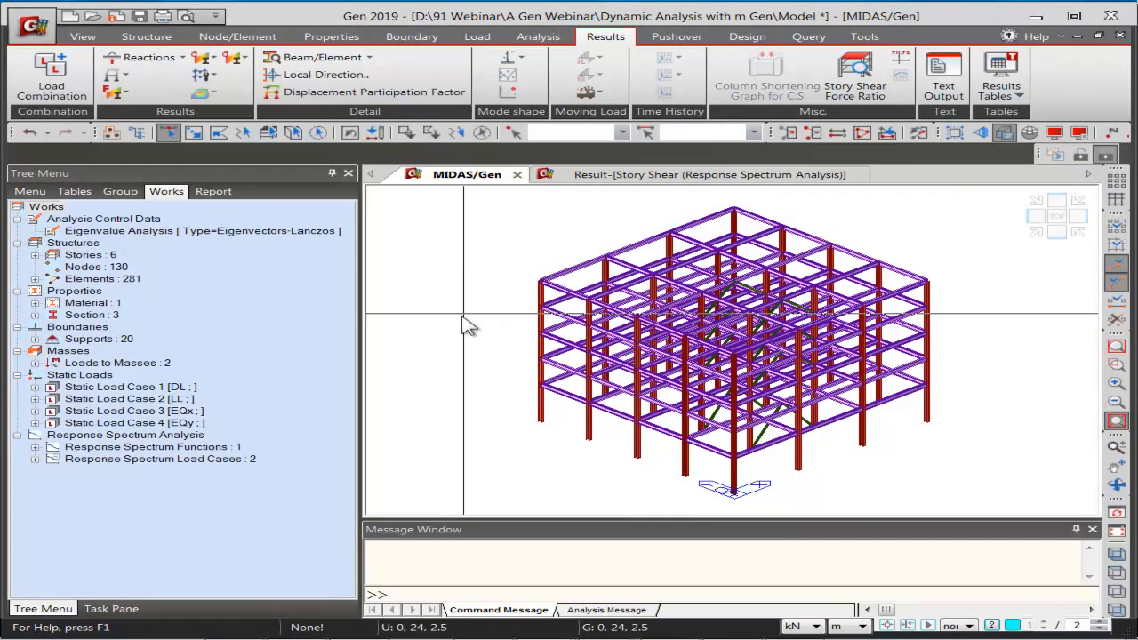
Open the properties of the RSmajor response spectrum load case and check its auto-searched excitation angle
{"action": "left_click", "coordinate": [35, 458]}
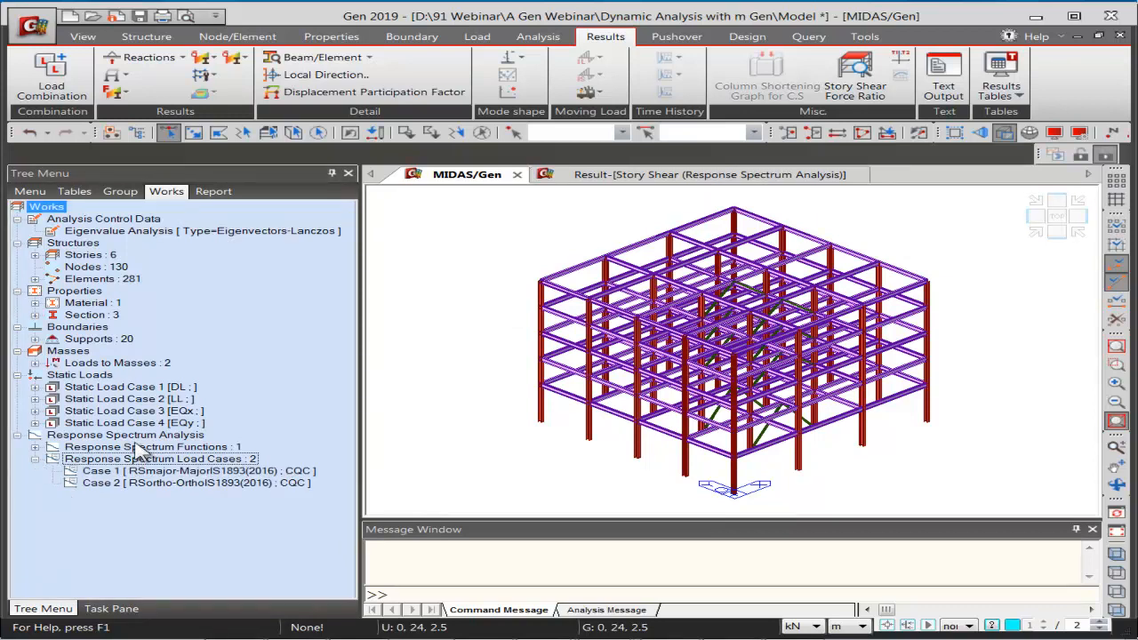
{"action": "right_click", "coordinate": [190, 473]}
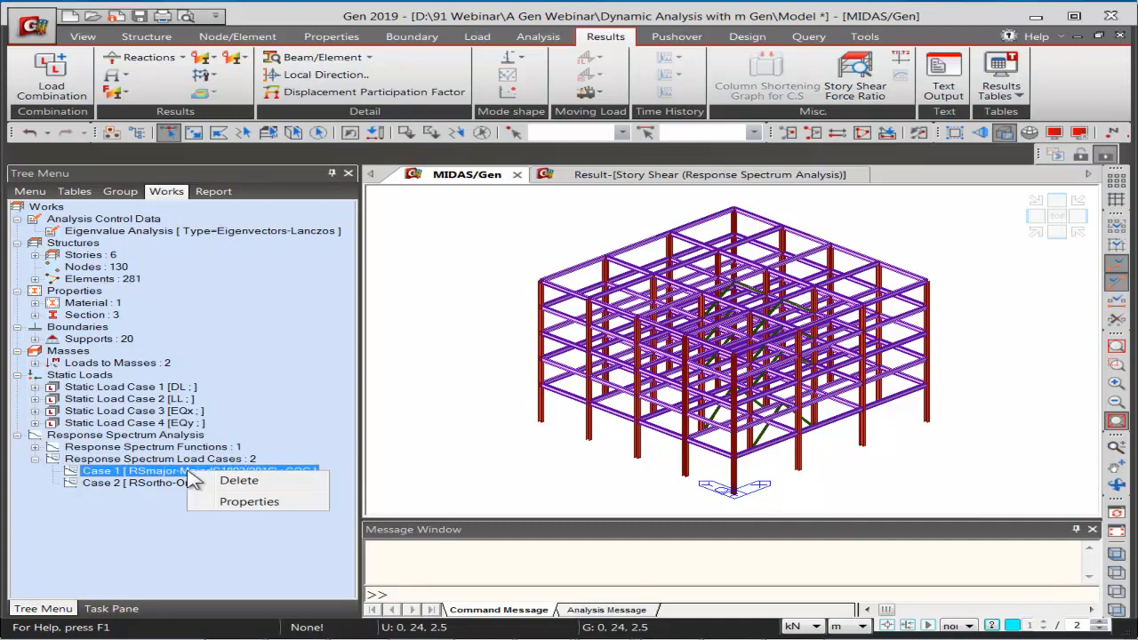
{"action": "left_click", "coordinate": [250, 503]}
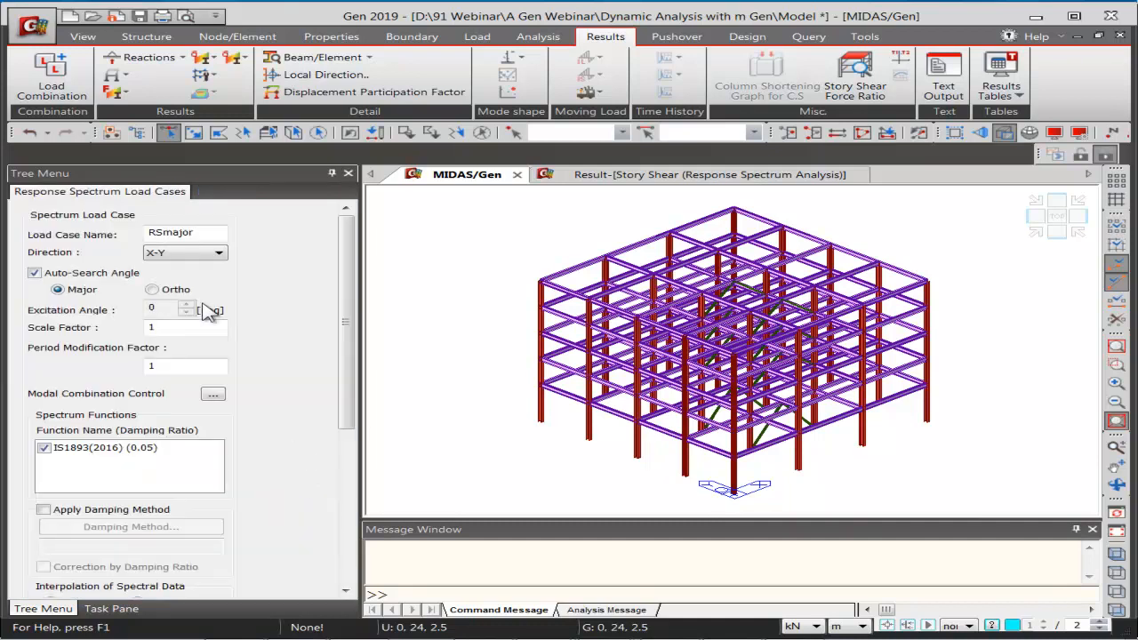
{"action": "left_click_drag", "start_coordinate": [192, 234], "coordinate": [164, 237]}
{"action": "left_click", "coordinate": [159, 307]}
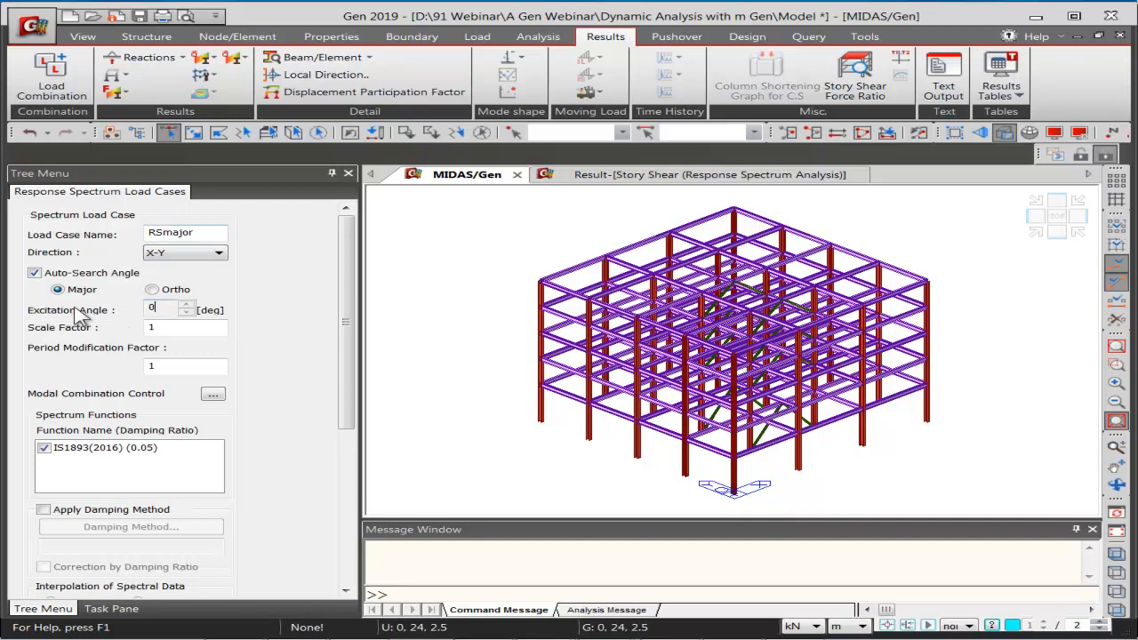
{"action": "double_click", "coordinate": [153, 311]}
{"action": "double_click", "coordinate": [160, 310]}
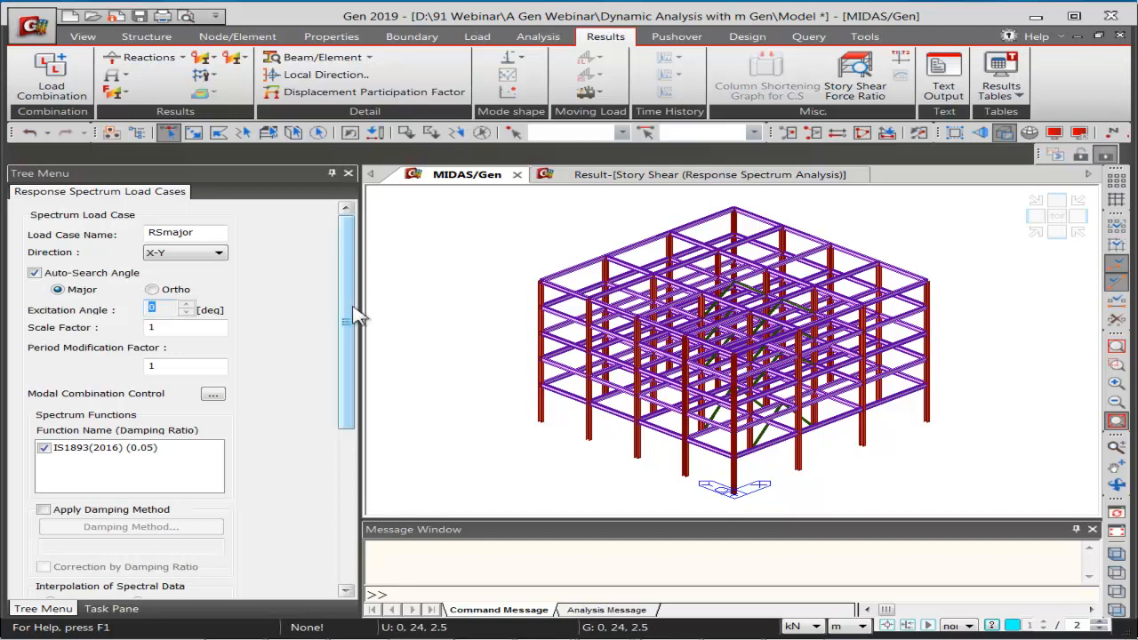
Select the RSortho response spectrum load case and check its excitation angle and ortho direction setting
{"action": "left_click_drag", "start_coordinate": [350, 311], "coordinate": [323, 478]}
{"action": "left_click", "coordinate": [86, 423]}
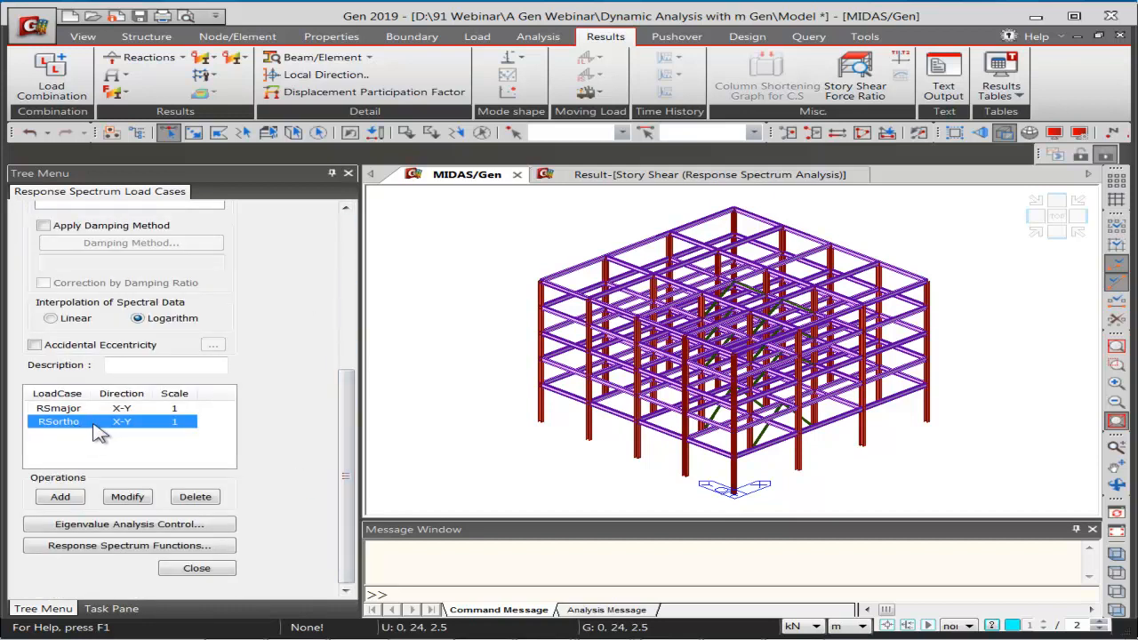
{"action": "left_click_drag", "start_coordinate": [350, 480], "coordinate": [349, 320]}
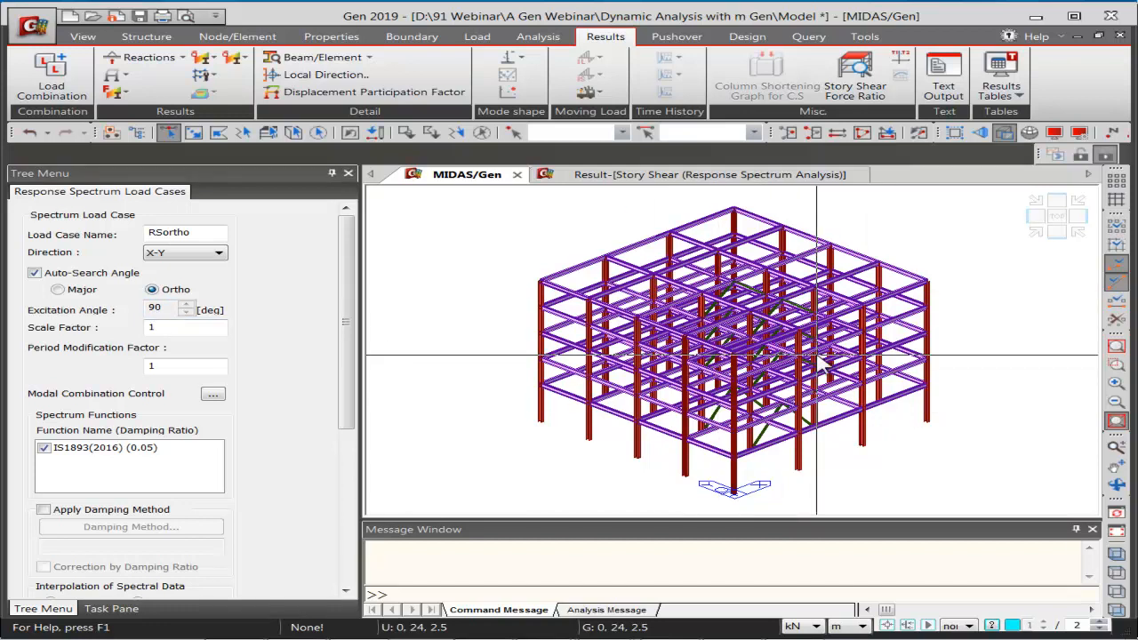
{"action": "mouse_move", "coordinate": [814, 353]}
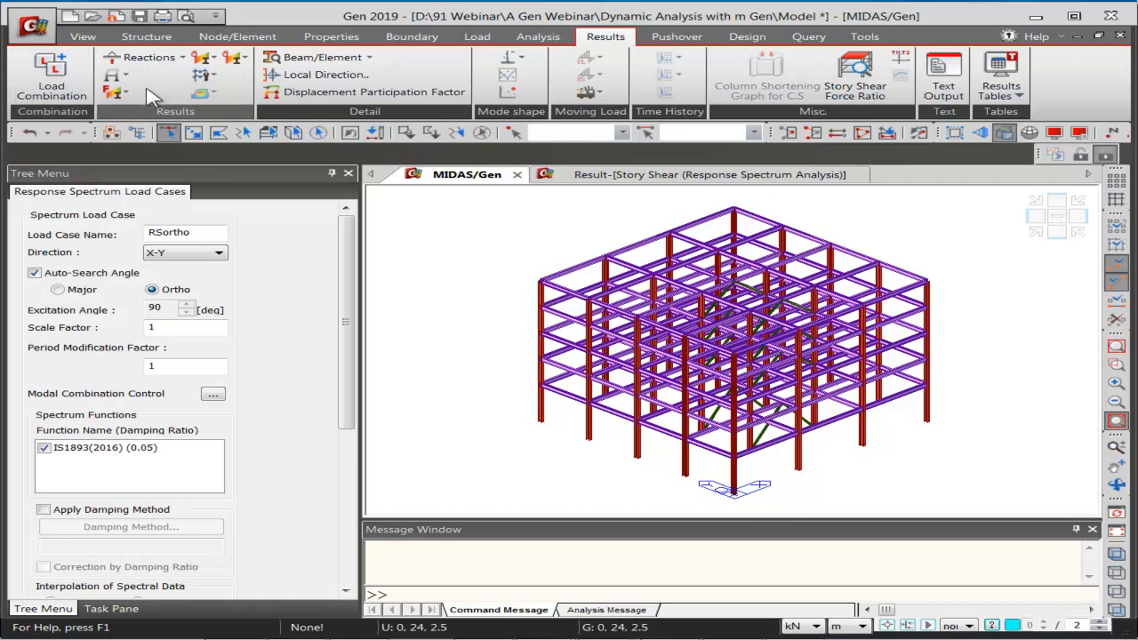
Display the FZ support reactions with values on the frame for the CBmax: STL ENV_STR strength envelope
{"action": "left_click", "coordinate": [149, 59]}
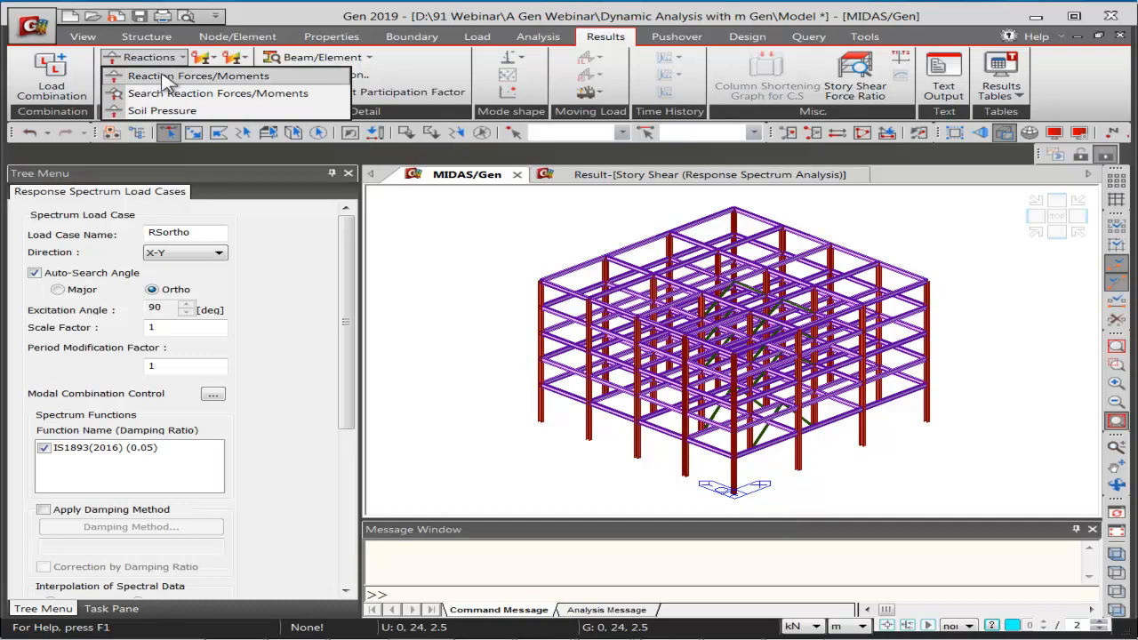
{"action": "left_click", "coordinate": [167, 78]}
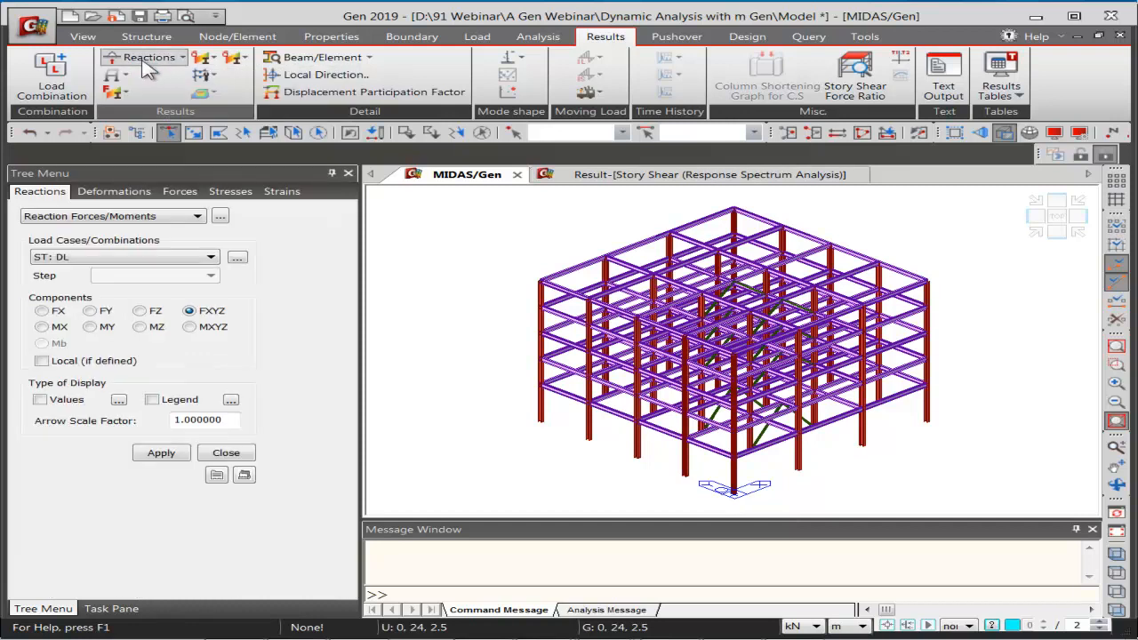
{"action": "left_click", "coordinate": [127, 258]}
{"action": "scroll", "coordinate": [202, 462], "scroll_direction": "down", "scroll_amount": 6}
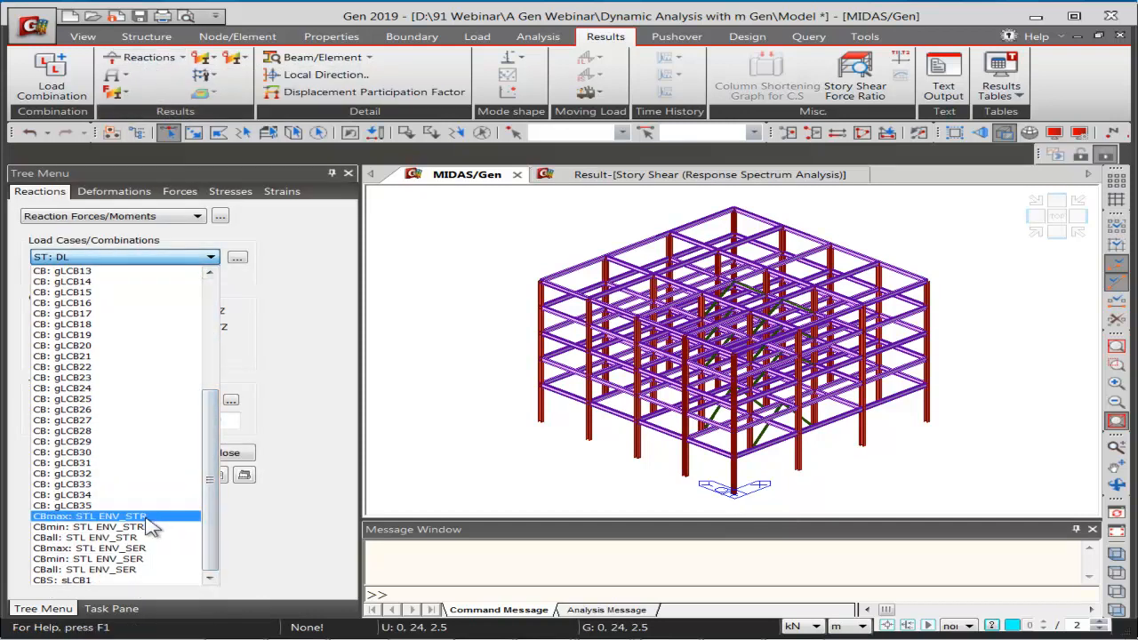
{"action": "left_click", "coordinate": [142, 516]}
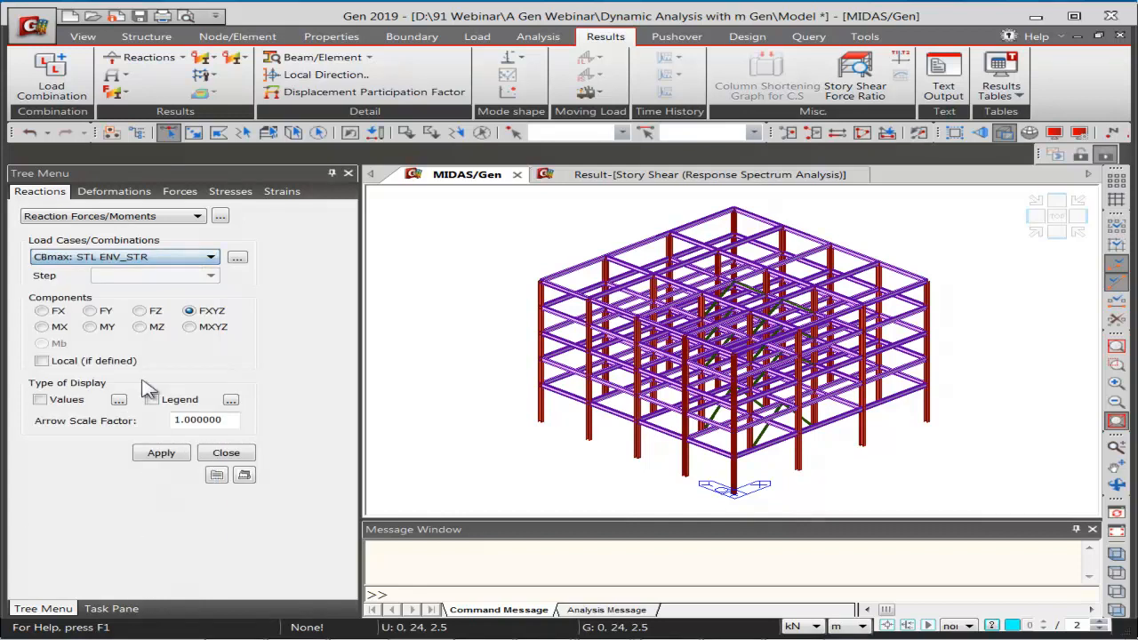
{"action": "left_click", "coordinate": [139, 310]}
{"action": "left_click", "coordinate": [40, 399]}
{"action": "left_click", "coordinate": [158, 454]}
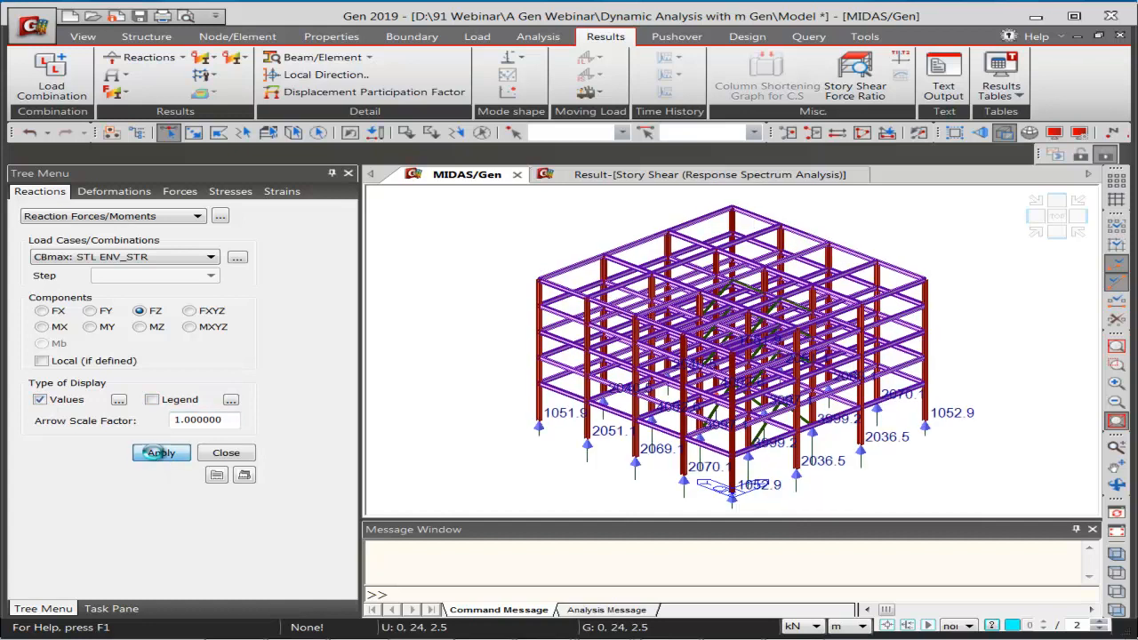
{"action": "middle_click_drag", "start_coordinate": [1010, 463], "coordinate": [774, 440], "text": "ctrl"}
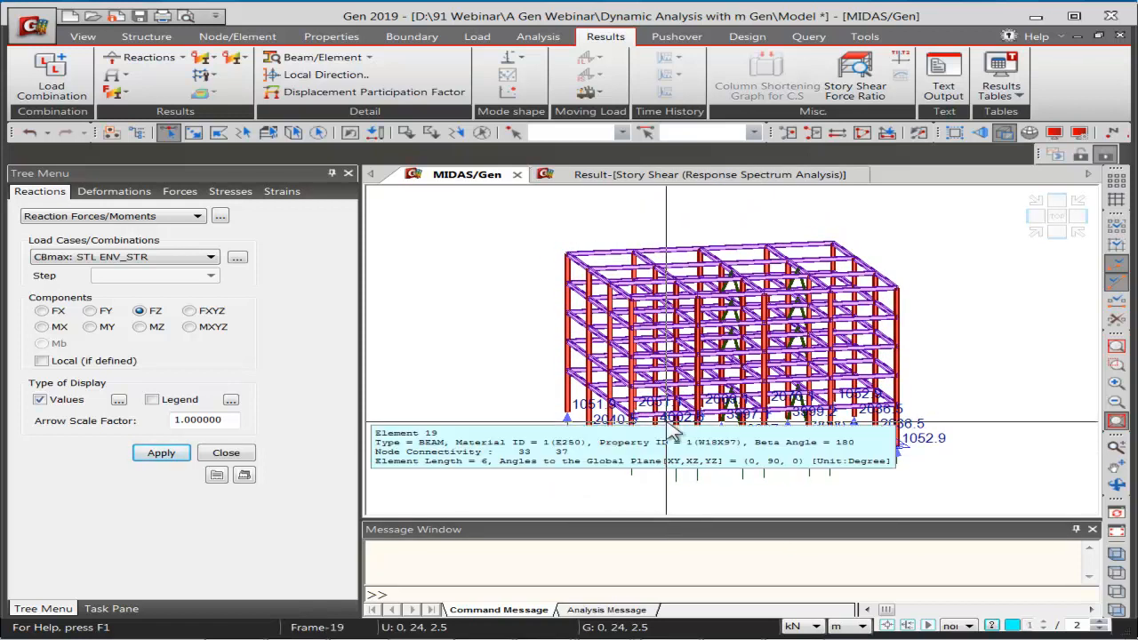
Open the reaction results table for the STL ENV_STR(CB:max) combination
{"action": "left_click", "coordinate": [220, 217]}
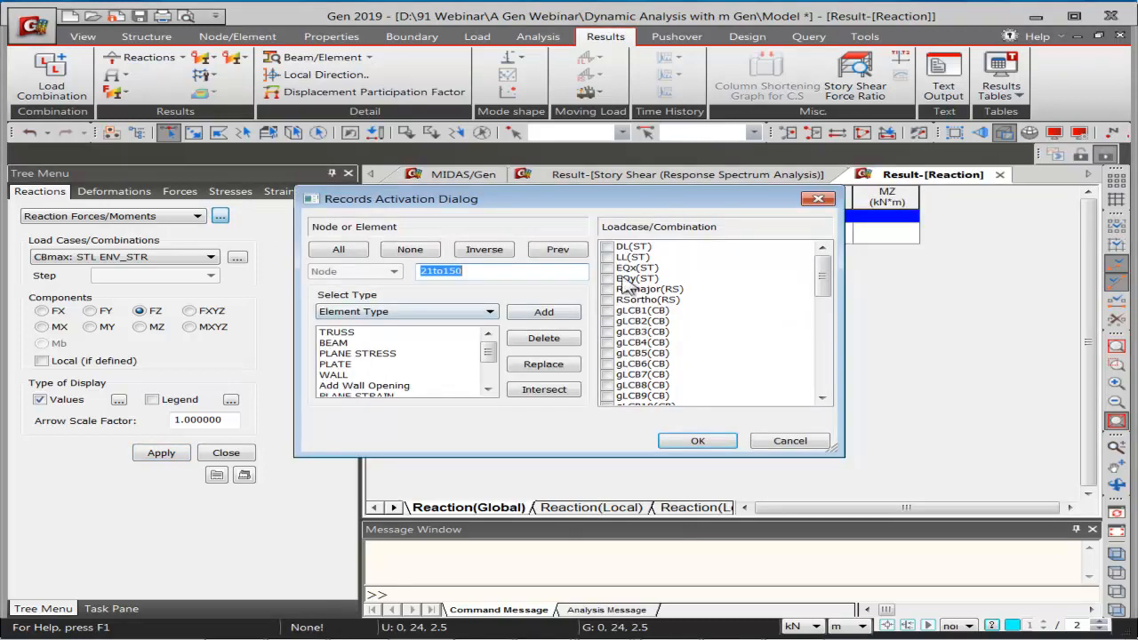
{"action": "left_click_drag", "start_coordinate": [823, 271], "coordinate": [823, 366]}
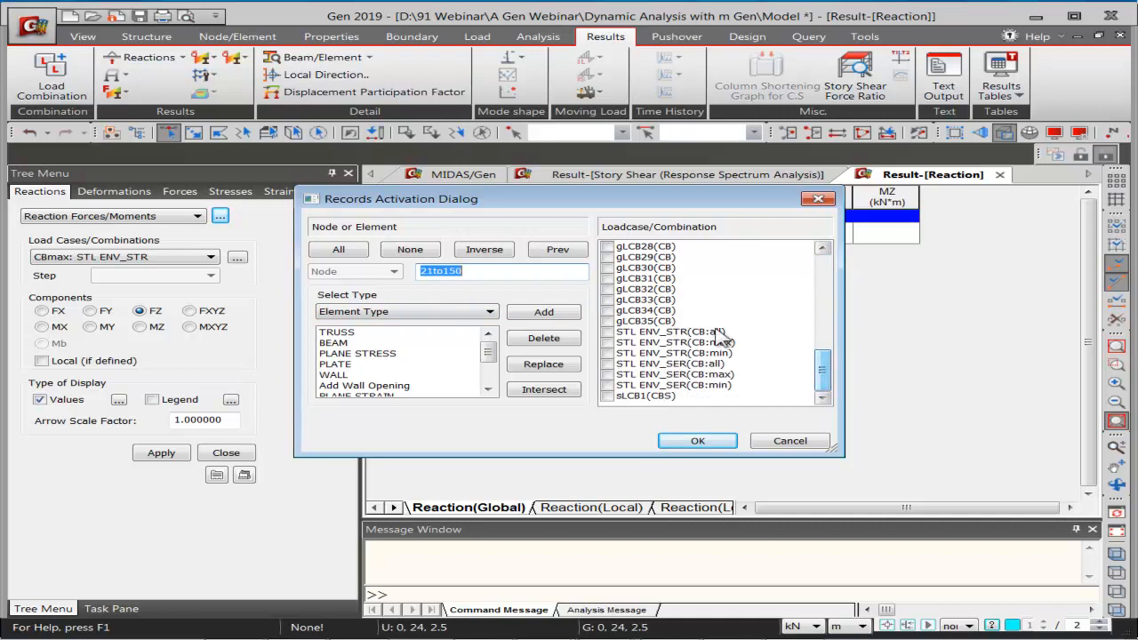
{"action": "left_click", "coordinate": [607, 342]}
{"action": "left_click", "coordinate": [700, 440]}
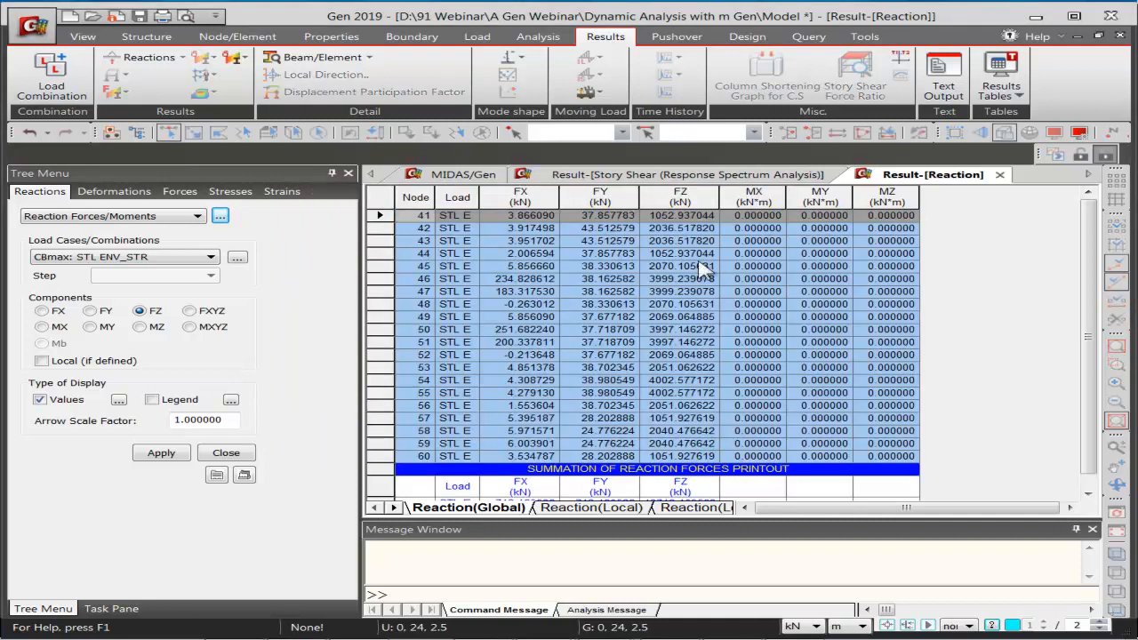
Select the reaction rows of nodes 43 to 45 and review the table's copy and export options
{"action": "right_click", "coordinate": [508, 262]}
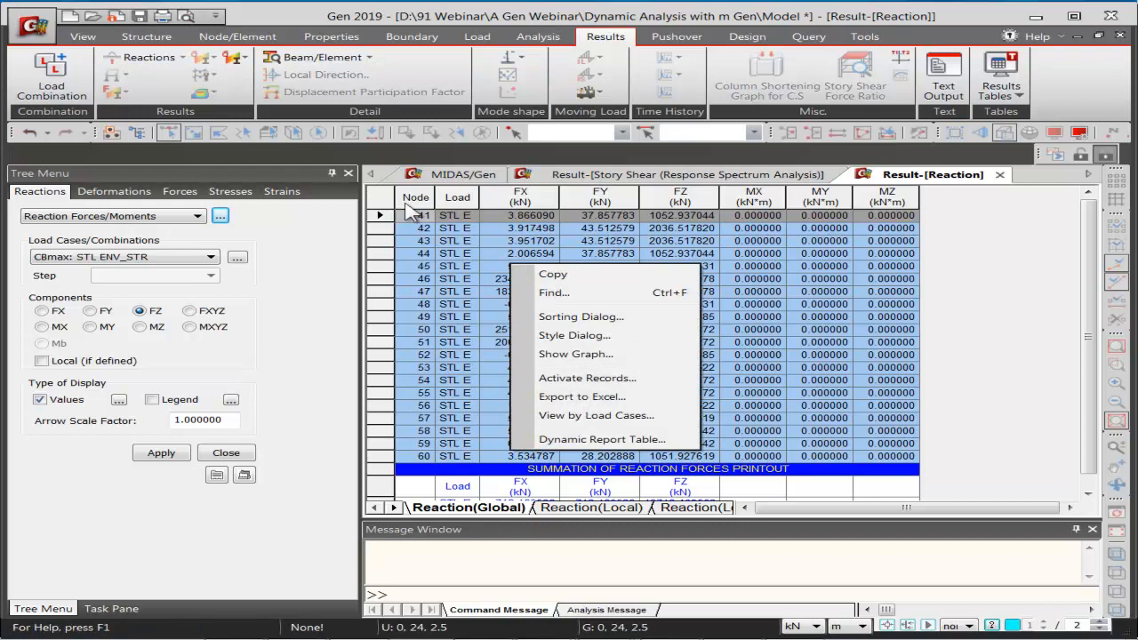
{"action": "left_click", "coordinate": [409, 246]}
{"action": "left_click_drag", "start_coordinate": [412, 252], "coordinate": [416, 266]}
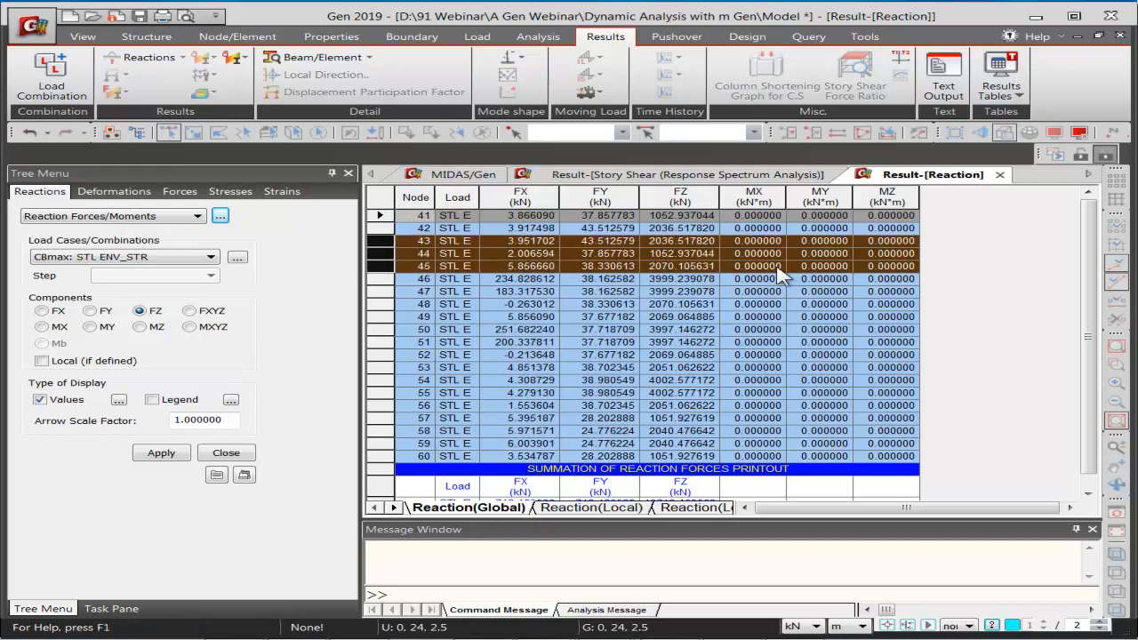
{"action": "right_click", "coordinate": [714, 251]}
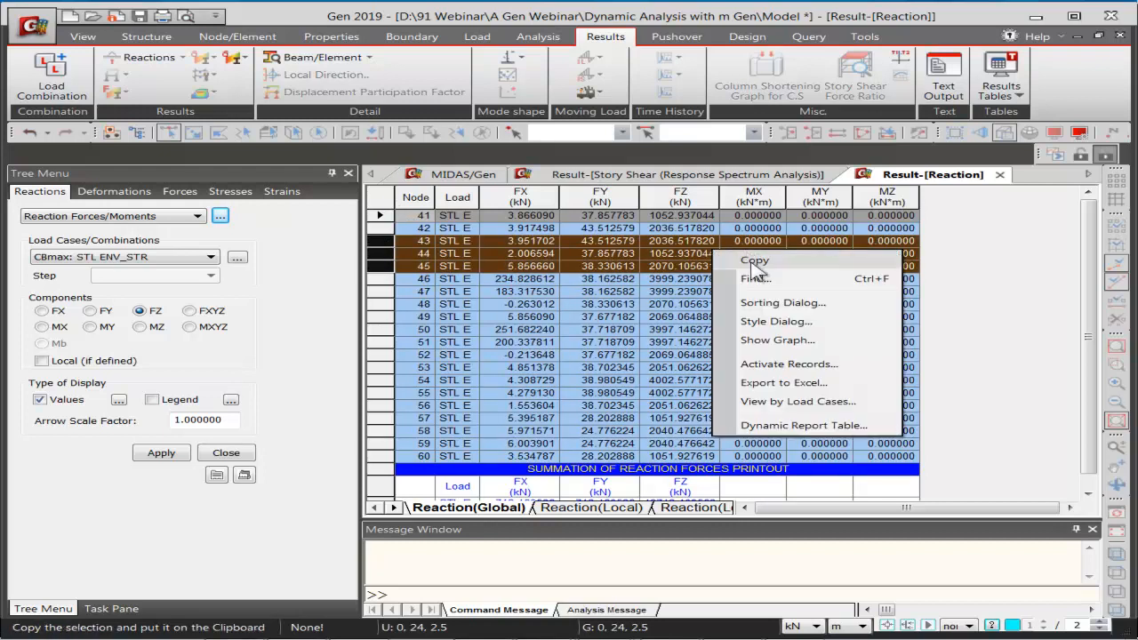
{"action": "left_click", "coordinate": [655, 305]}
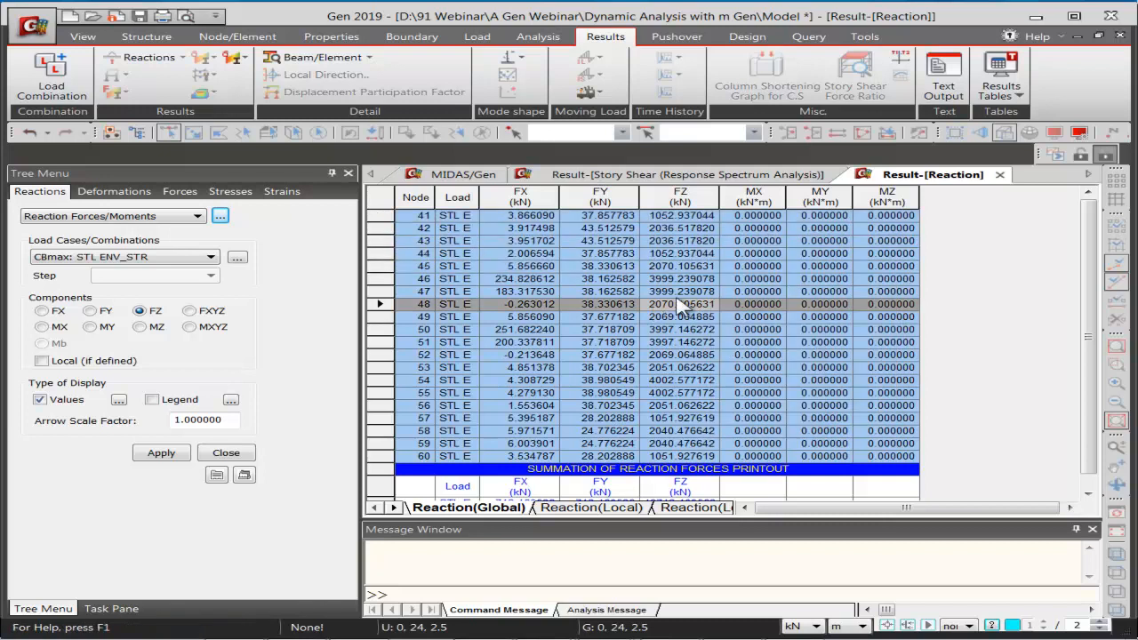
Display the DXYZ displacement contour with values and deformed shape on the model for CBmax: STL ENV_SER
{"action": "left_click", "coordinate": [464, 175]}
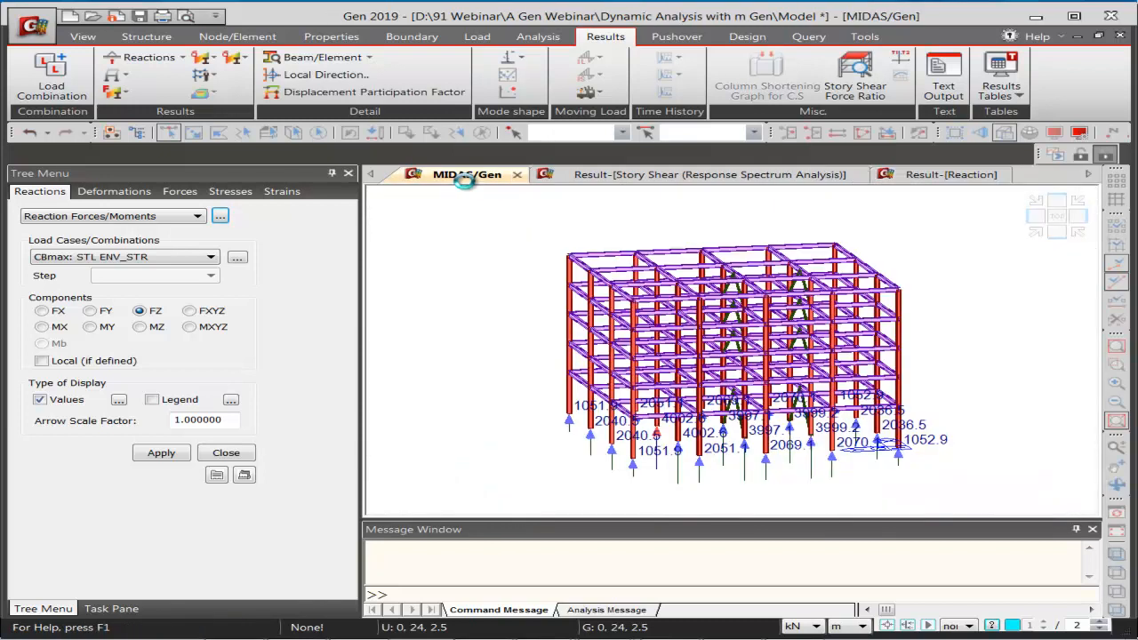
{"action": "left_click", "coordinate": [125, 77]}
{"action": "left_click", "coordinate": [147, 110]}
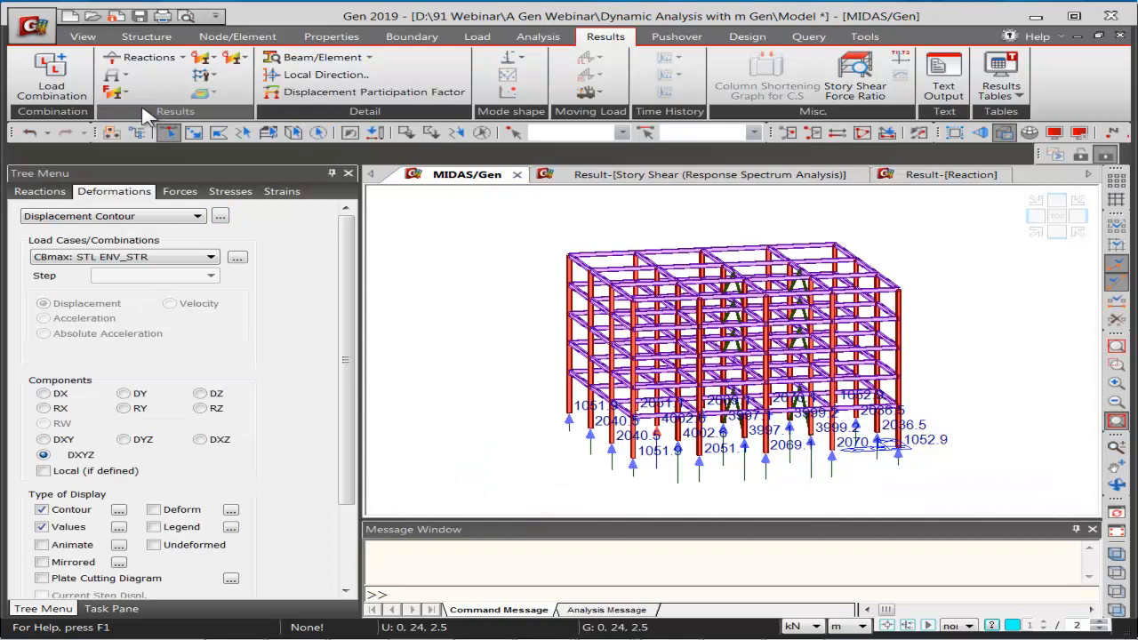
{"action": "left_click", "coordinate": [156, 258]}
{"action": "left_click", "coordinate": [120, 543]}
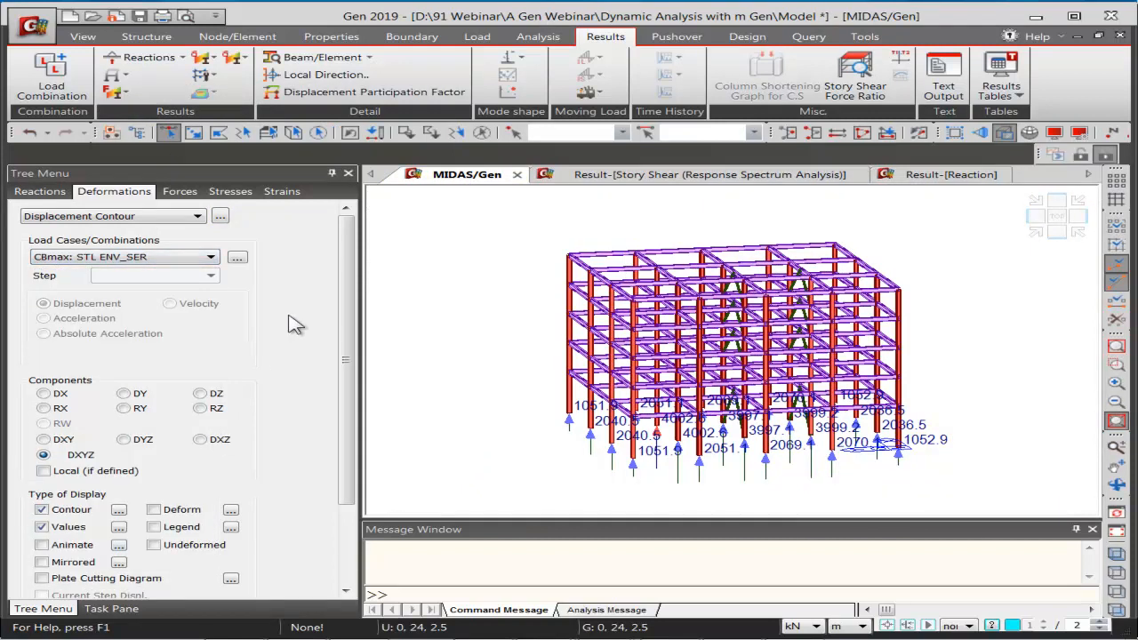
{"action": "left_click_drag", "start_coordinate": [348, 325], "coordinate": [346, 407]}
{"action": "left_click", "coordinate": [154, 403]}
{"action": "left_click", "coordinate": [161, 542]}
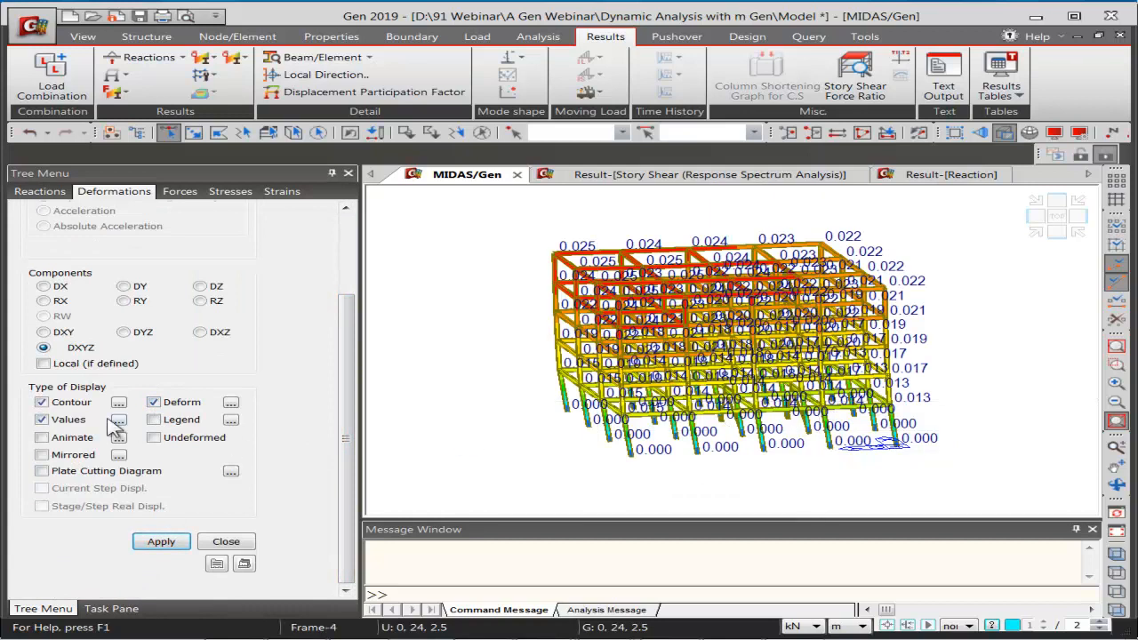
Animate the DXYZ displacement contour with the deformed shape on the frame, with the value labels turned off
{"action": "left_click", "coordinate": [42, 419]}
{"action": "left_click", "coordinate": [42, 437]}
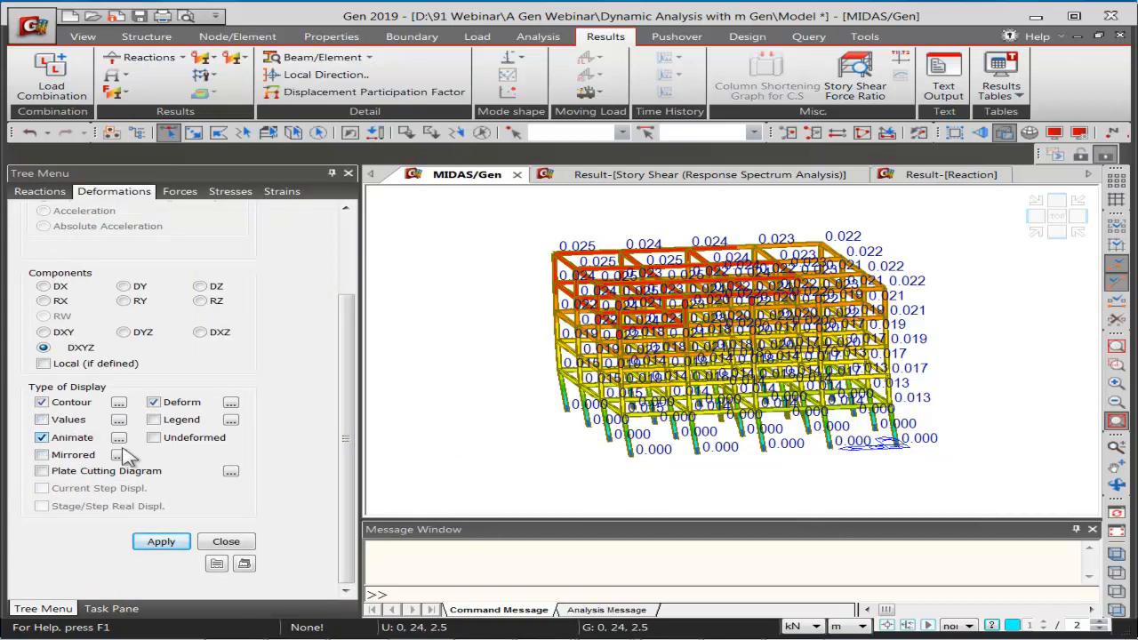
{"action": "left_click", "coordinate": [177, 546]}
{"action": "left_click", "coordinate": [969, 505]}
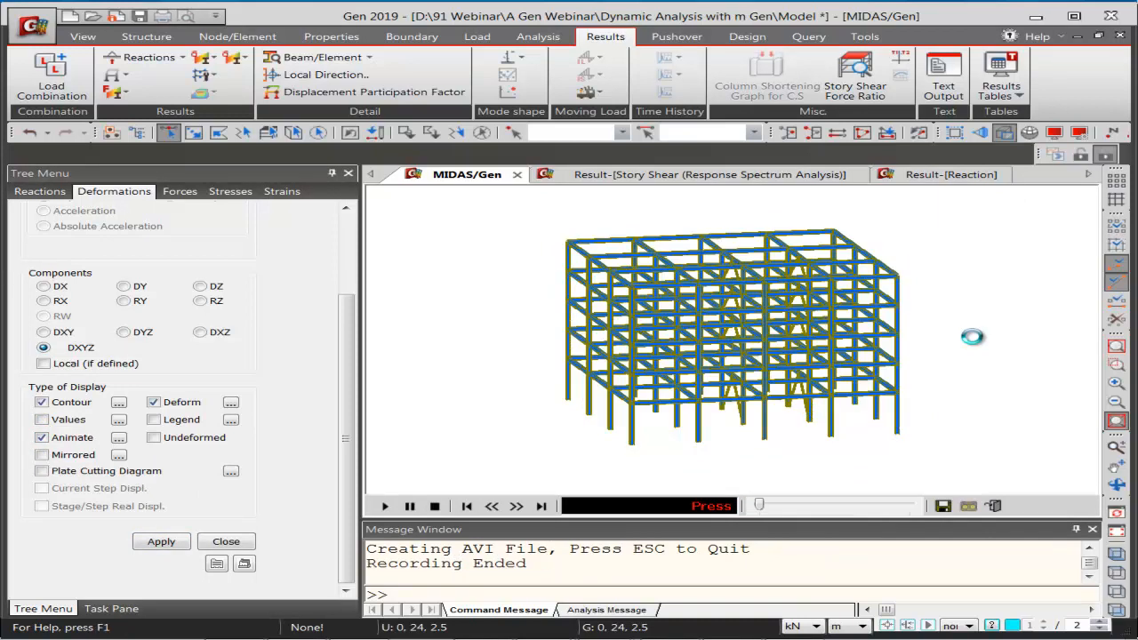
Check the option to save the animation as an AVI file without saving, and close animation mode
{"action": "left_click", "coordinate": [943, 506]}
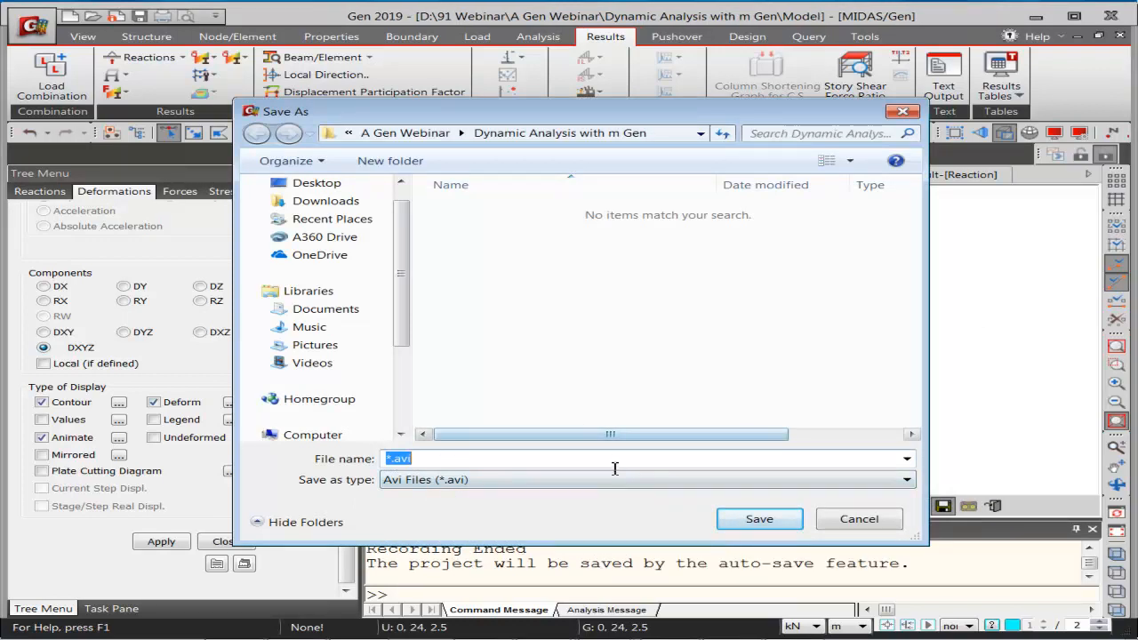
{"action": "left_click", "coordinate": [858, 519]}
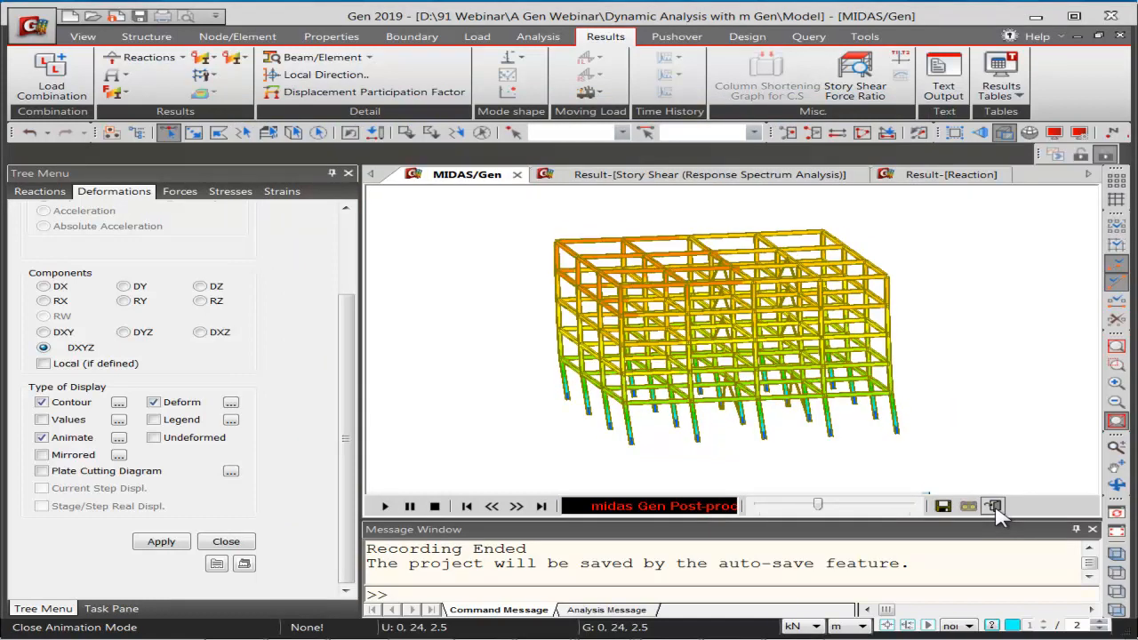
{"action": "left_click", "coordinate": [994, 507]}
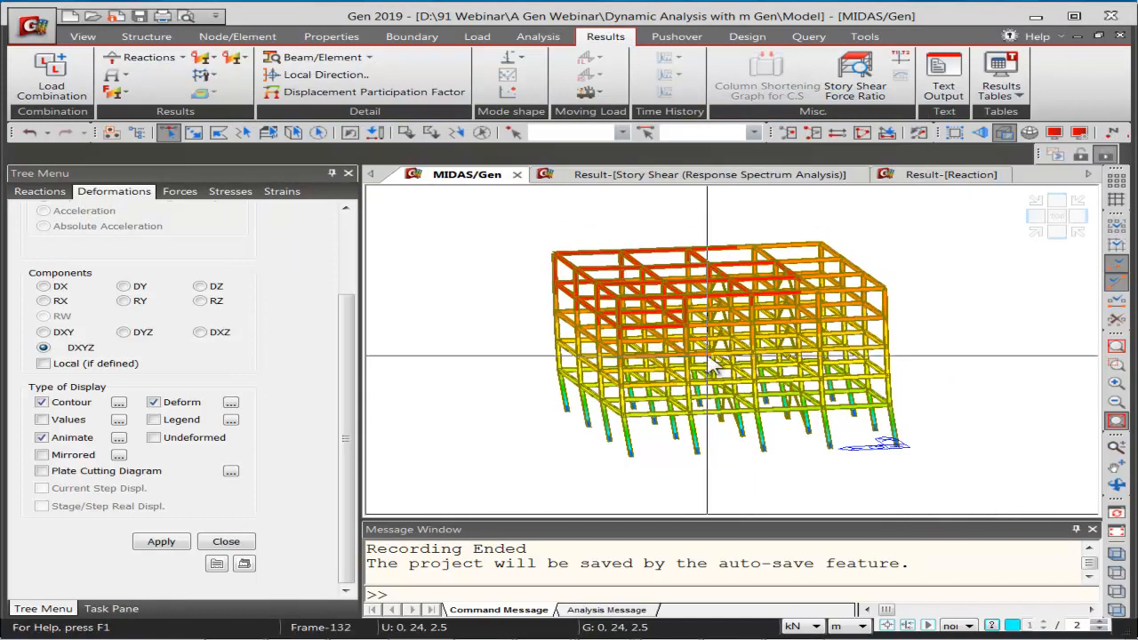
Open the Story Drift results table for the RSmajor(RS) load case only
{"action": "left_click", "coordinate": [1002, 89]}
{"action": "mouse_move", "coordinate": [978, 388]}
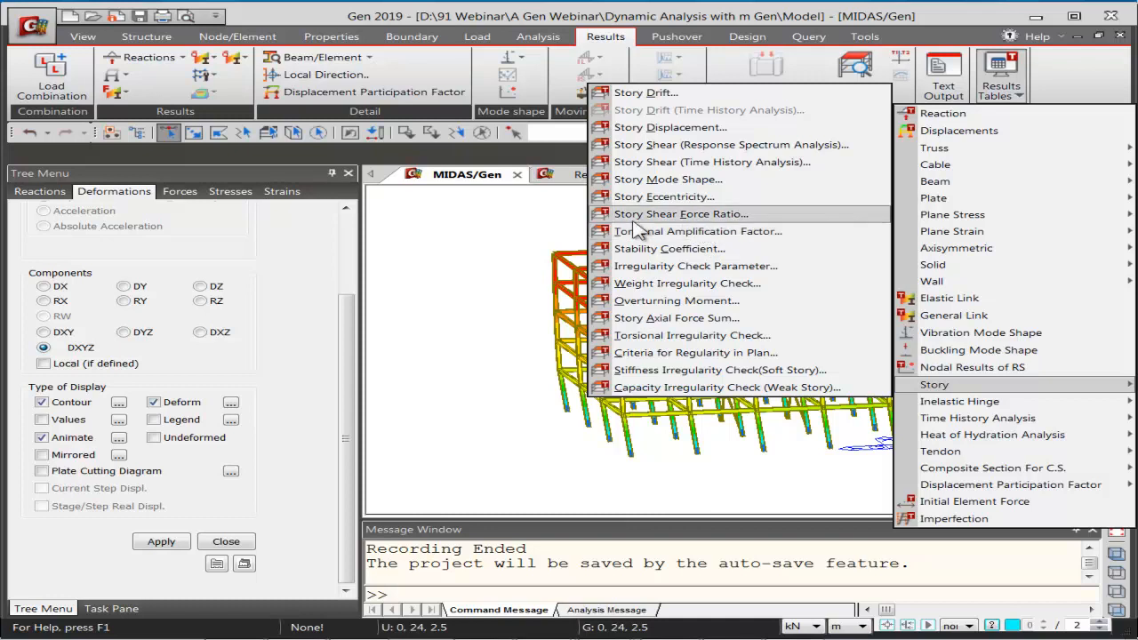
{"action": "left_click", "coordinate": [642, 95]}
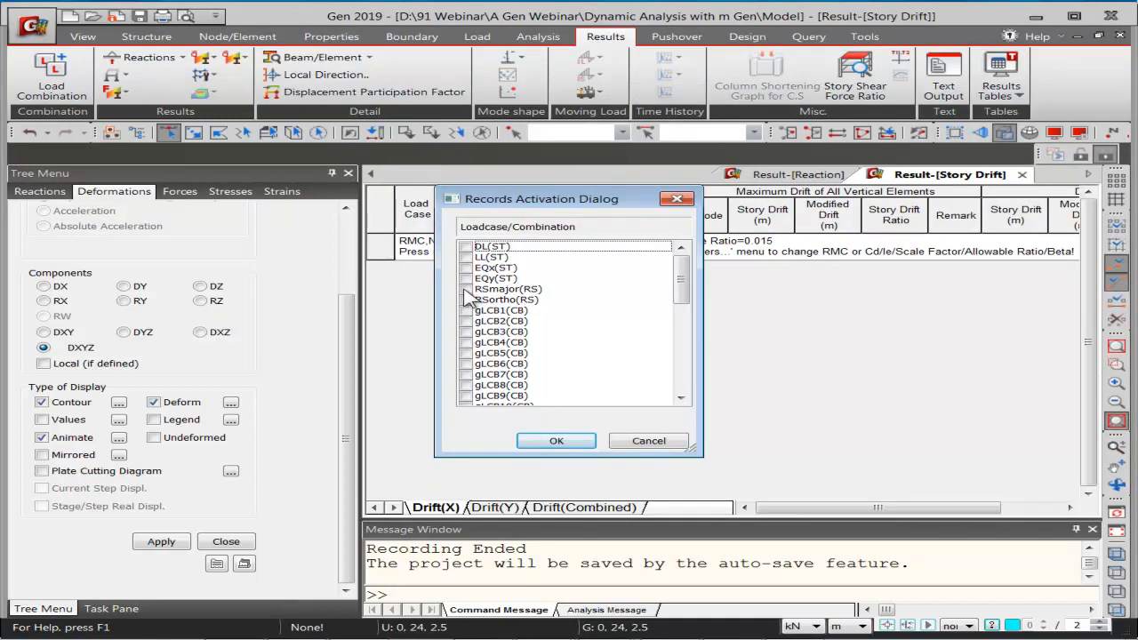
{"action": "left_click", "coordinate": [468, 300]}
{"action": "left_click", "coordinate": [555, 441]}
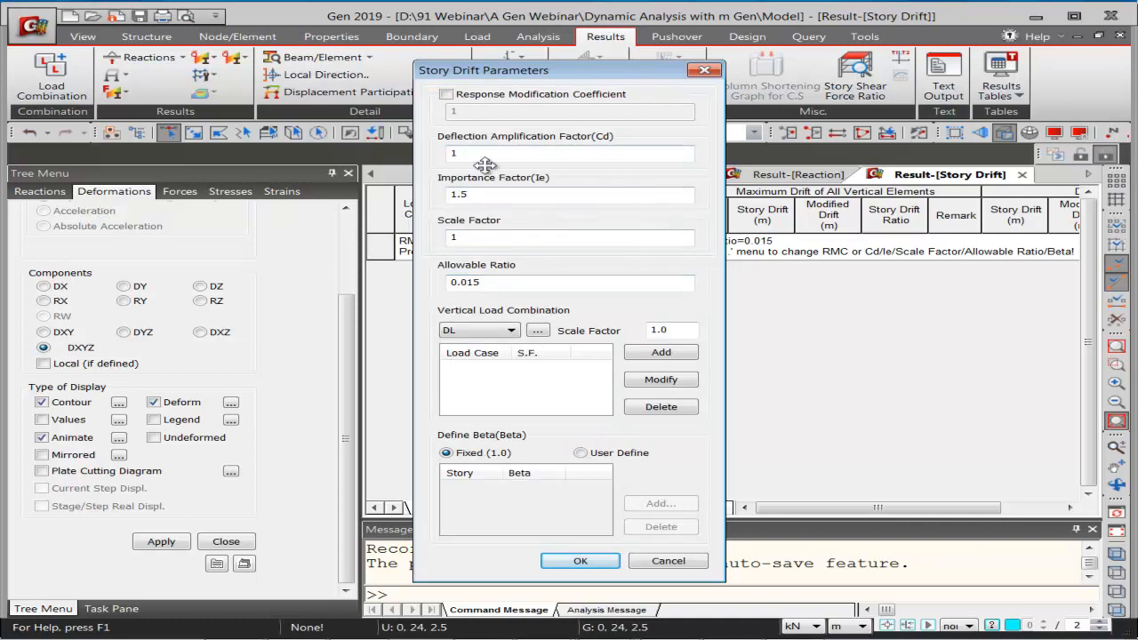
Set the story drift parameters to importance factor 1, scale factor 1.62 and allowable ratio 0.004, and generate the table
{"action": "left_click_drag", "start_coordinate": [480, 195], "coordinate": [413, 202]}
{"action": "type", "text": "1"}
{"action": "left_click_drag", "start_coordinate": [460, 237], "coordinate": [420, 244]}
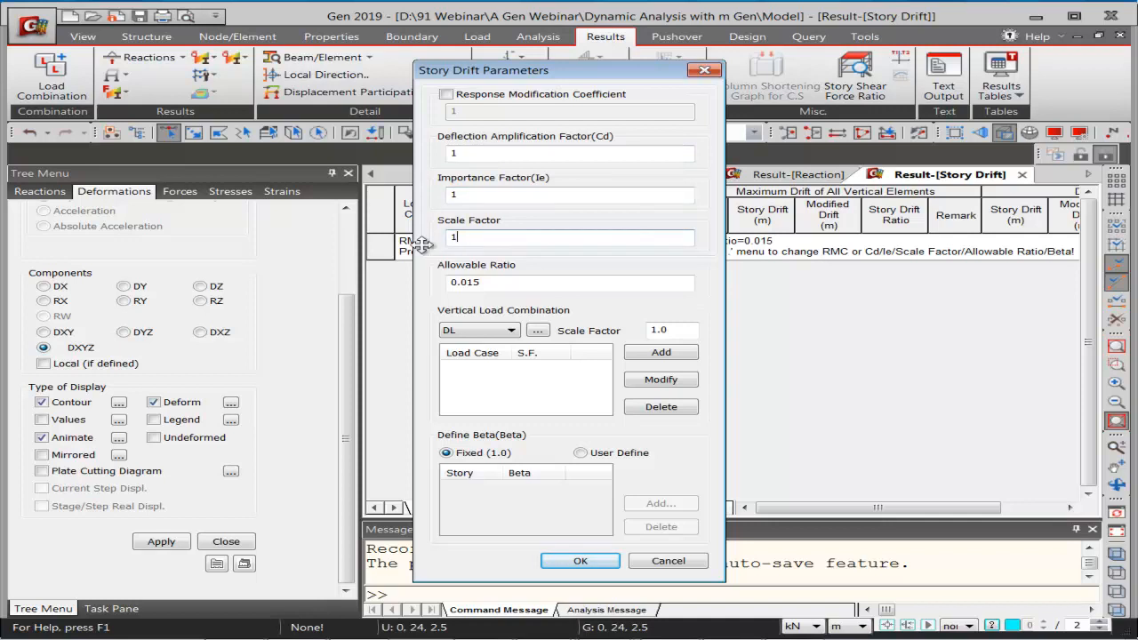
{"action": "type", "text": "1.62"}
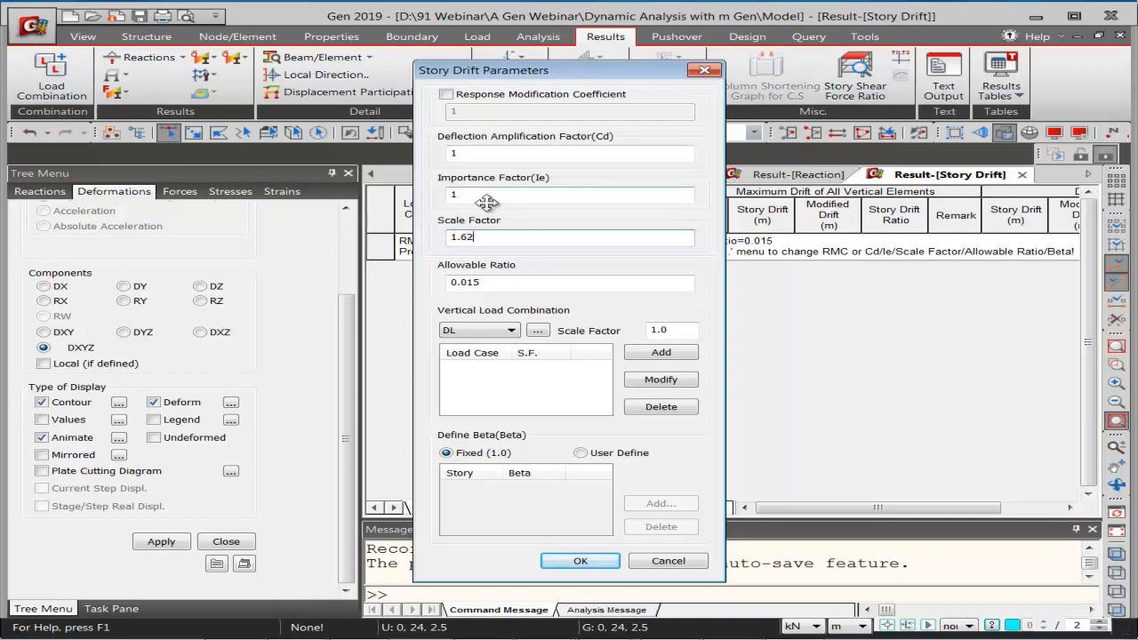
{"action": "left_click_drag", "start_coordinate": [488, 283], "coordinate": [469, 282]}
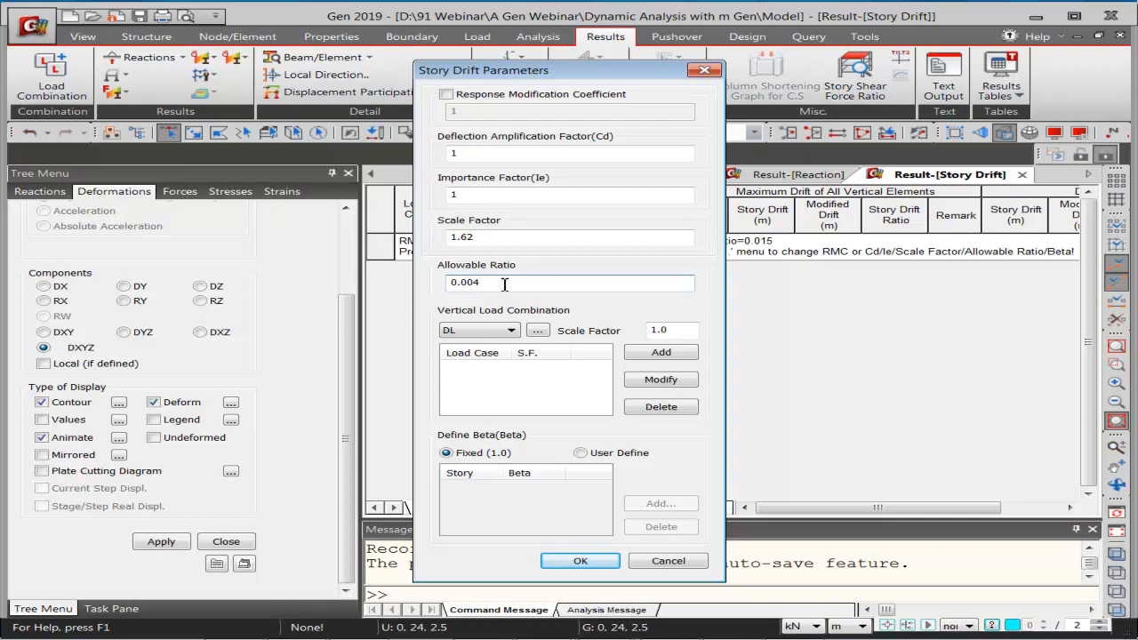
{"action": "left_click", "coordinate": [580, 561]}
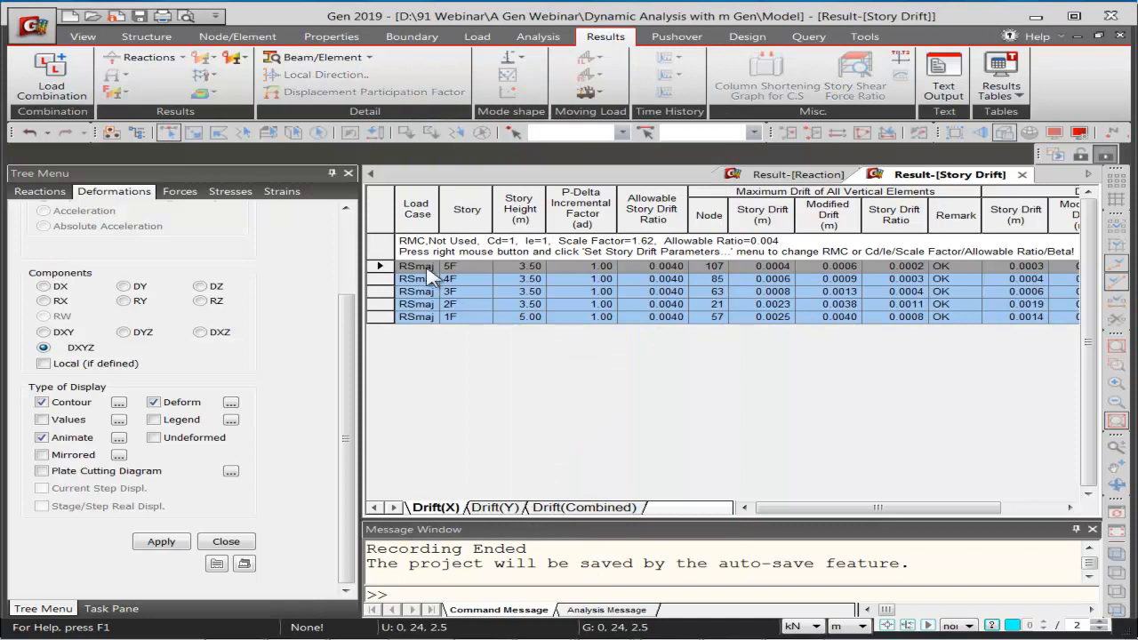
Check the Remark column of the Drift(X) table for all stories
{"action": "left_click", "coordinate": [949, 205]}
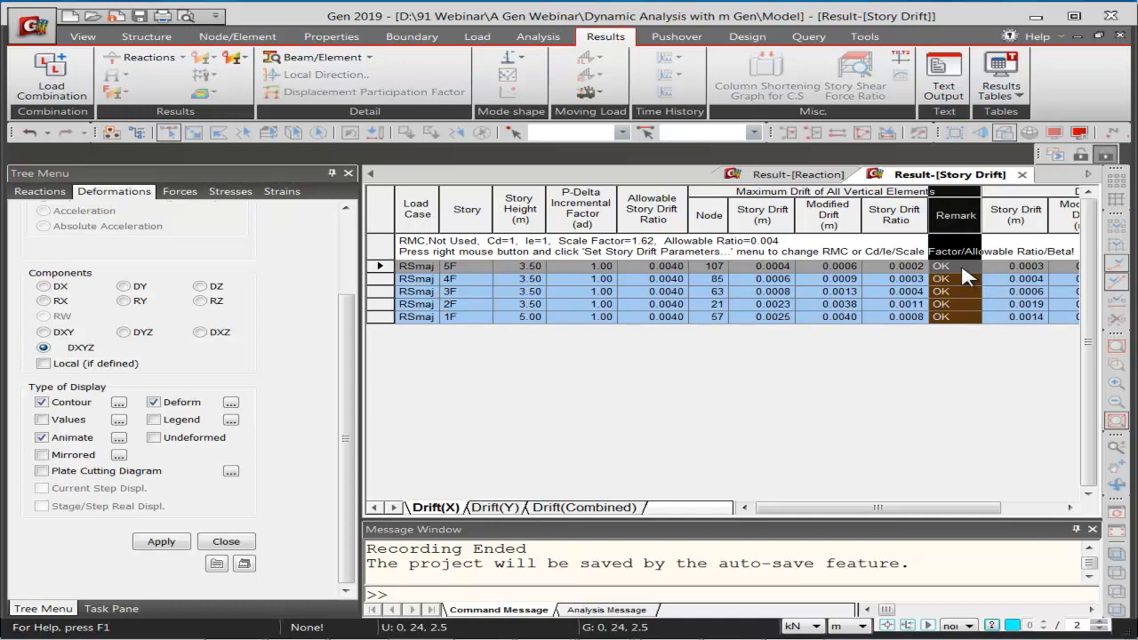
{"action": "left_click_drag", "start_coordinate": [964, 279], "coordinate": [966, 326]}
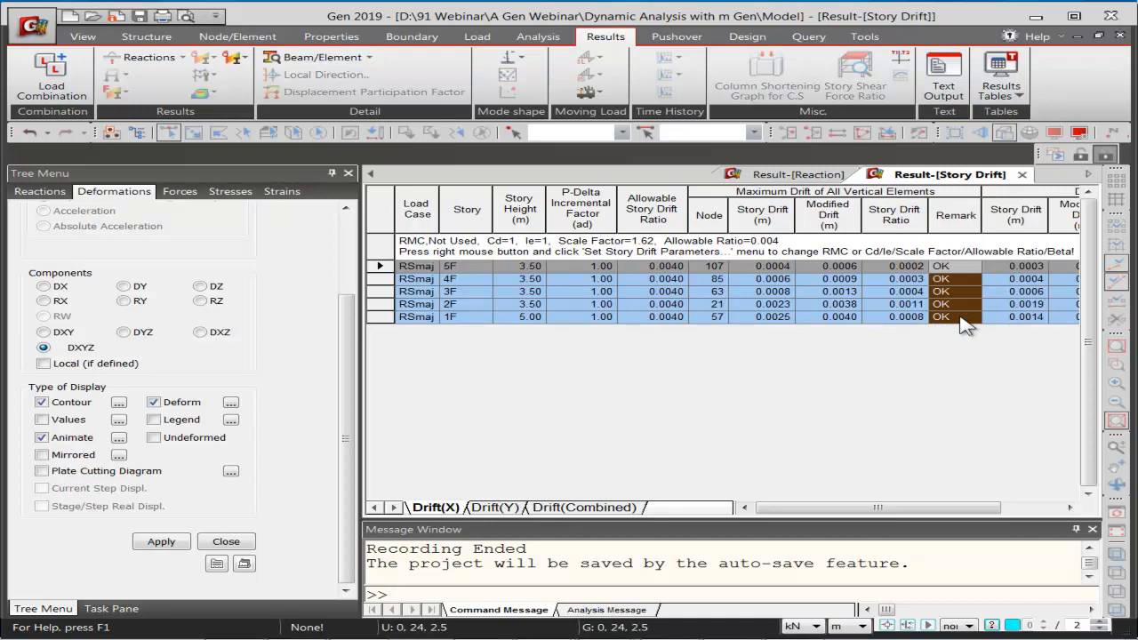
{"action": "left_click", "coordinate": [953, 269]}
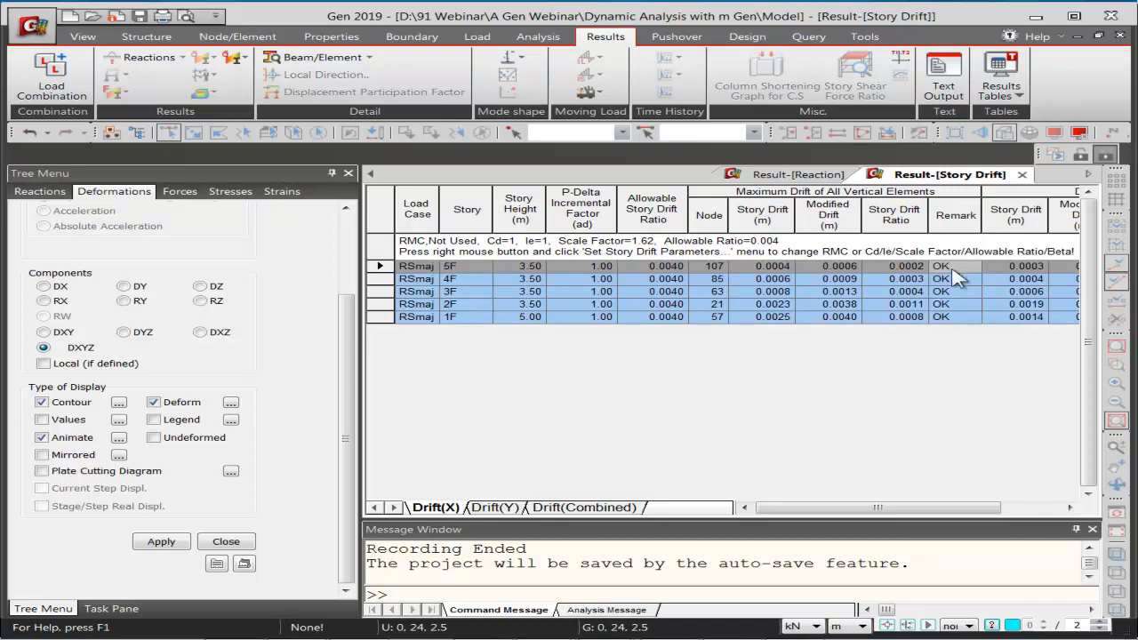
Plot the story drift ratio and allowable story drift ratio against Story as a simple line graph
{"action": "left_click", "coordinate": [913, 224]}
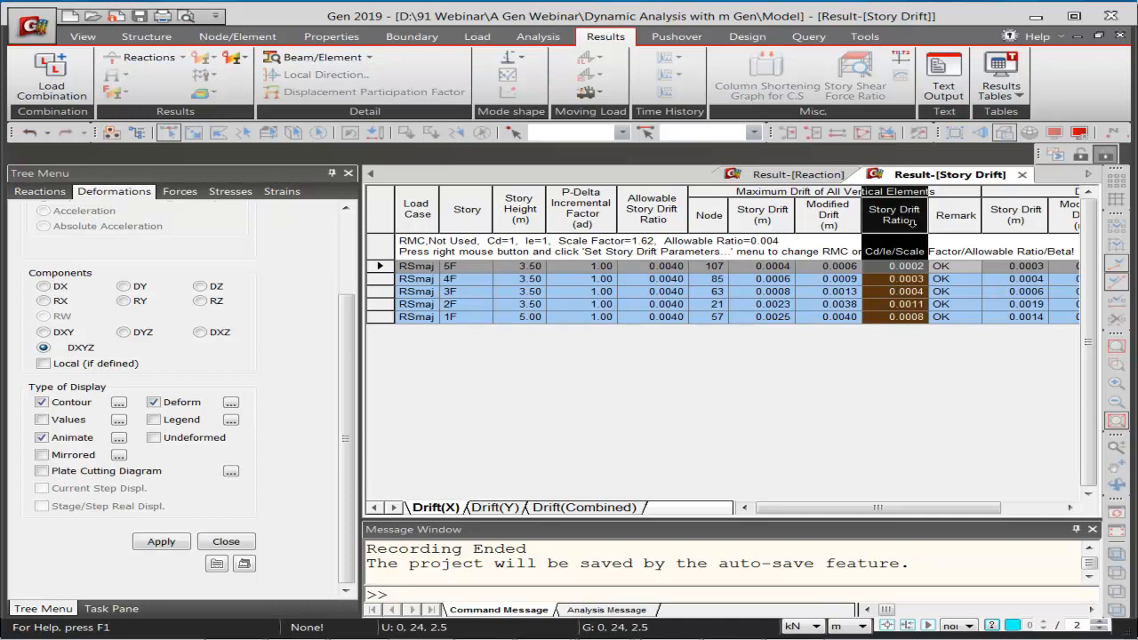
{"action": "left_click", "coordinate": [643, 199], "text": "ctrl"}
{"action": "left_click", "coordinate": [477, 207], "text": "ctrl"}
{"action": "right_click", "coordinate": [576, 276]}
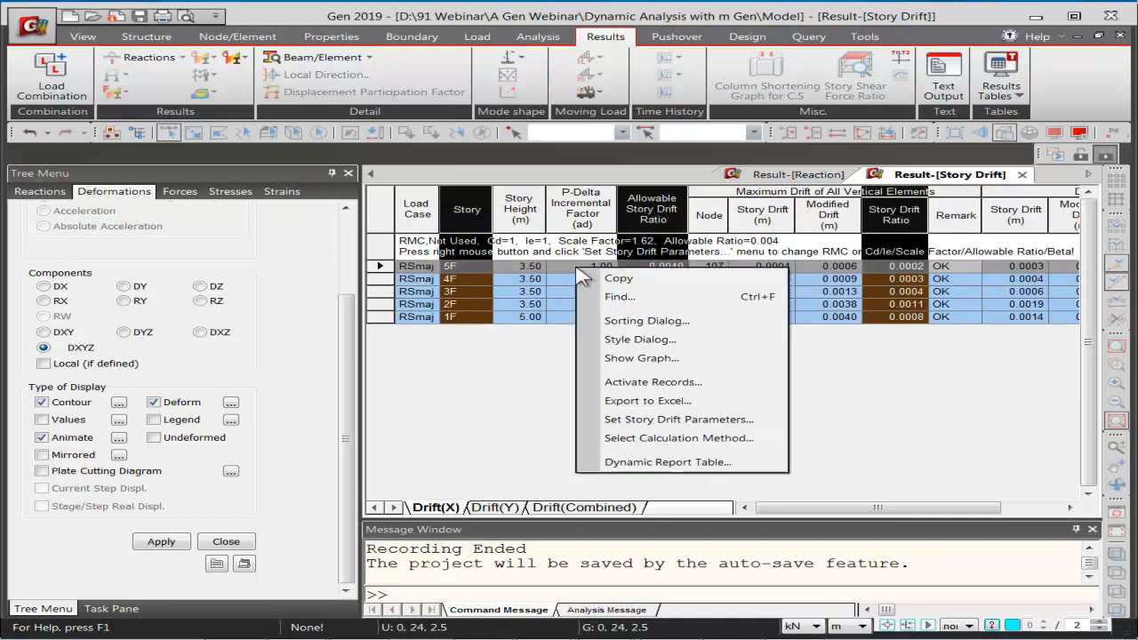
{"action": "left_click", "coordinate": [622, 360]}
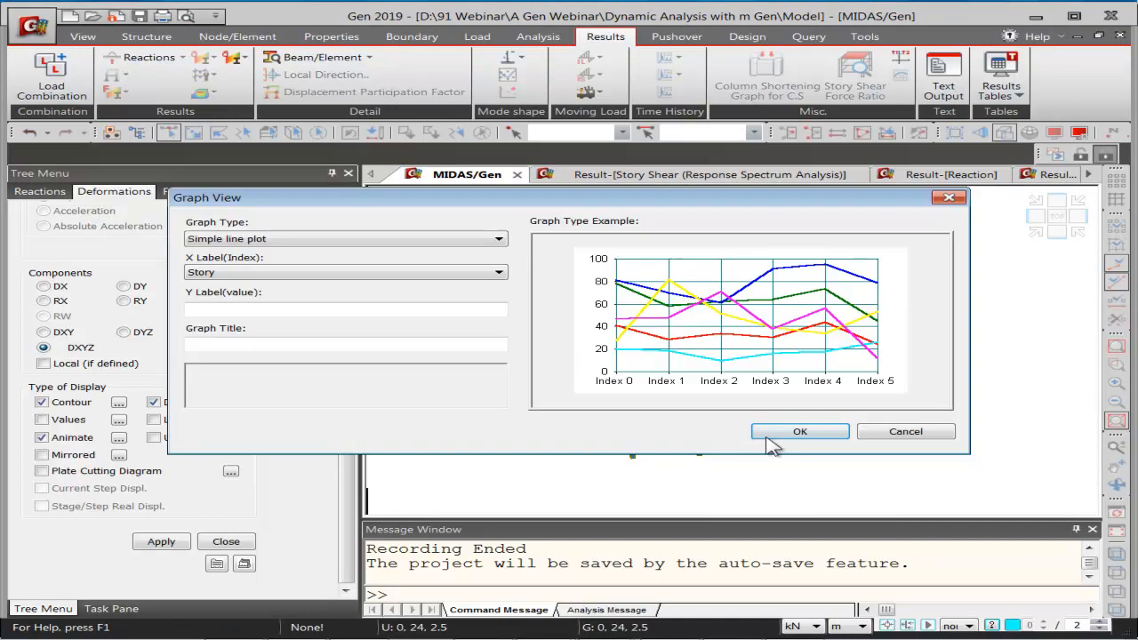
{"action": "left_click", "coordinate": [763, 435]}
Examine the story drift graph and review its display and image-saving options
{"action": "double_click", "coordinate": [1020, 206]}
{"action": "left_click_drag", "start_coordinate": [1017, 274], "coordinate": [722, 281]}
{"action": "left_click", "coordinate": [804, 272]}
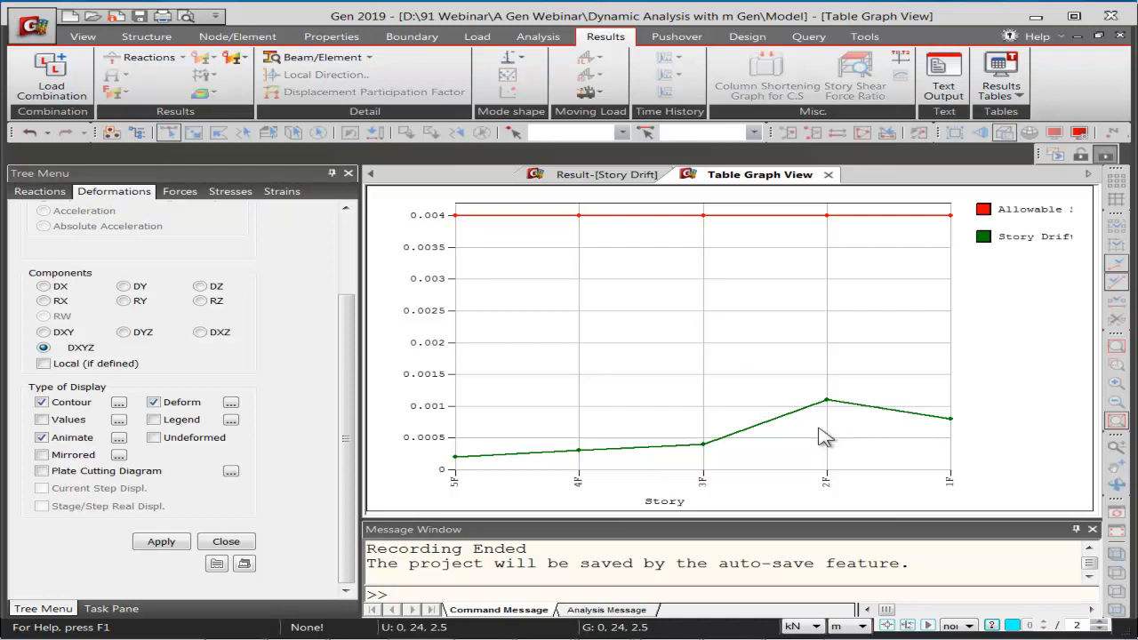
{"action": "right_click", "coordinate": [663, 283]}
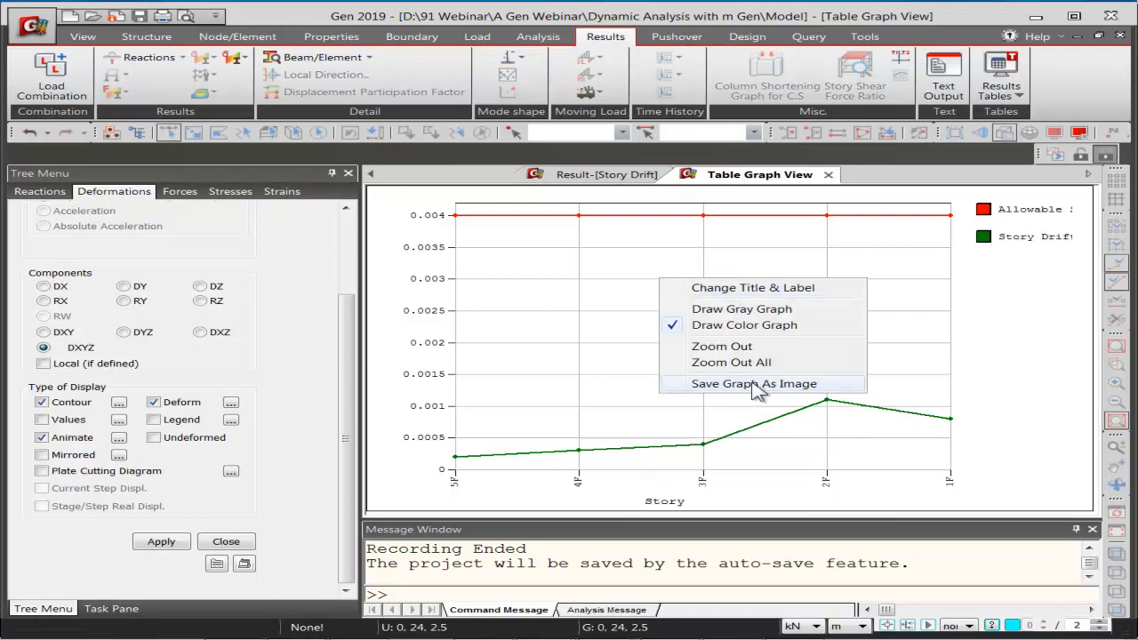
{"action": "left_click", "coordinate": [1060, 358]}
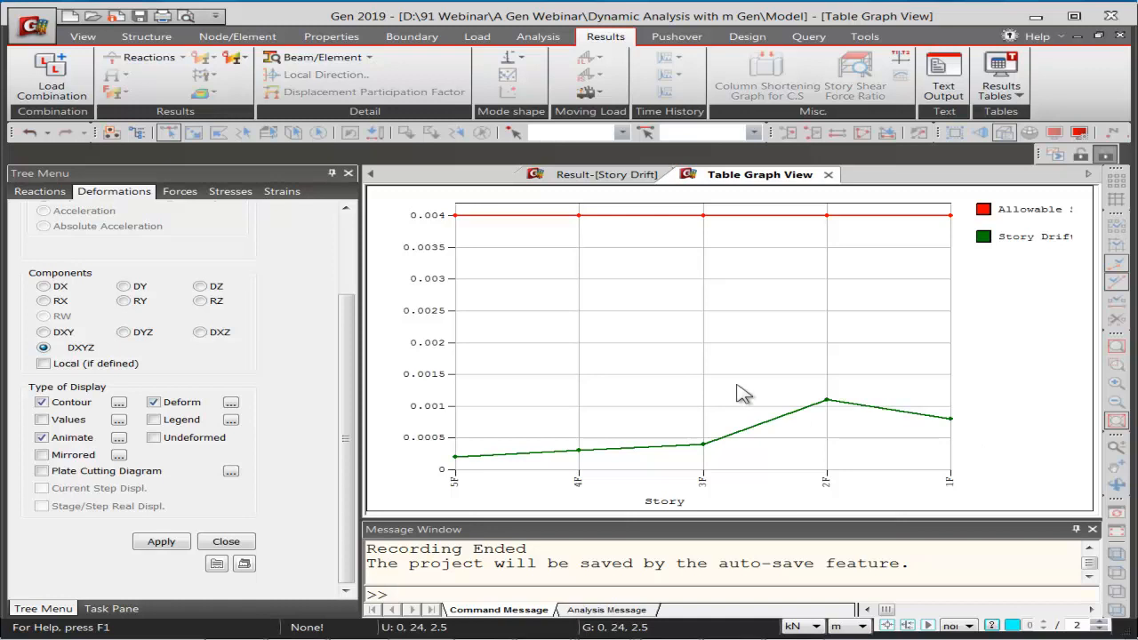
Return to the model view, switch to the presentation and advance to the Analysis Procedure slide
{"action": "left_click", "coordinate": [370, 174]}
{"action": "left_click", "coordinate": [418, 176]}
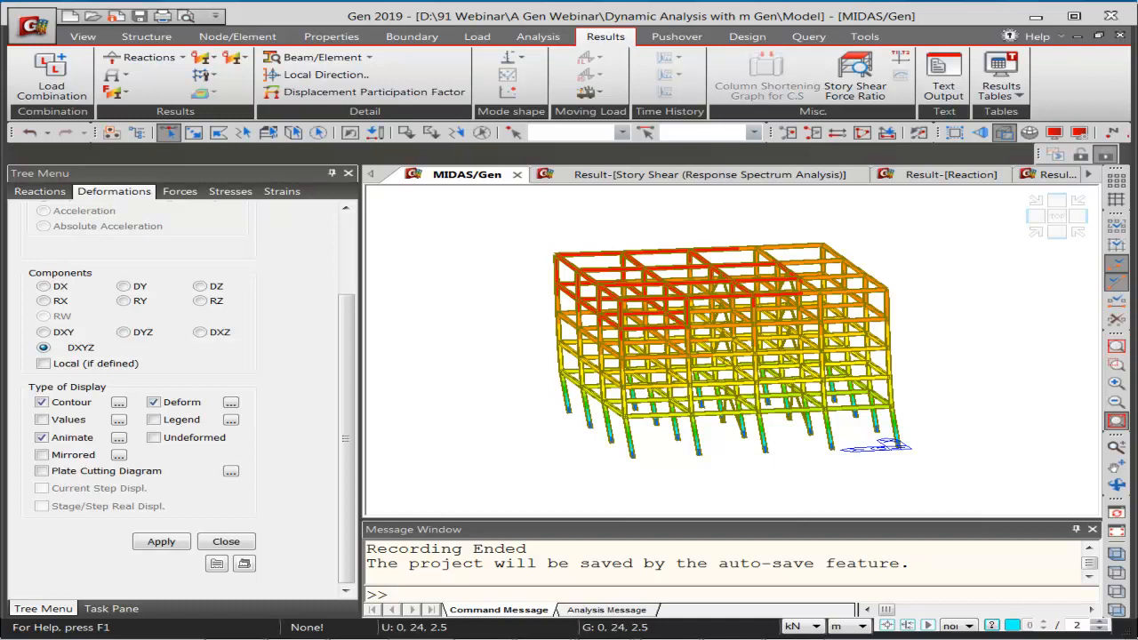
{"action": "key", "text": "alt+Tab"}
{"action": "key", "text": "alt+Tab"}
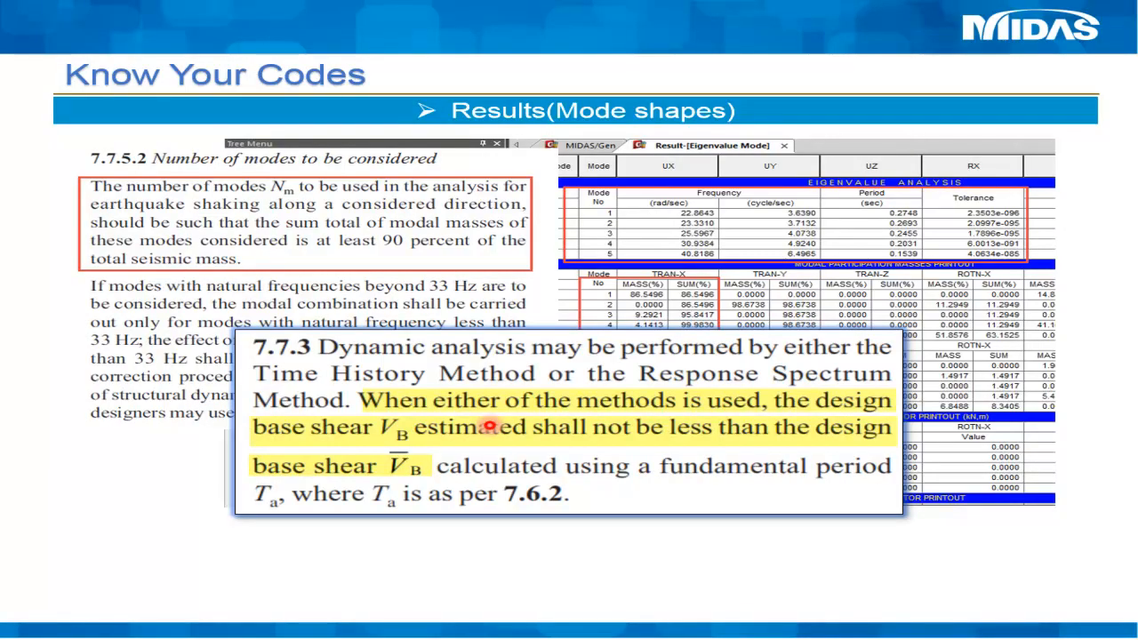
{"action": "key", "text": "Right"}
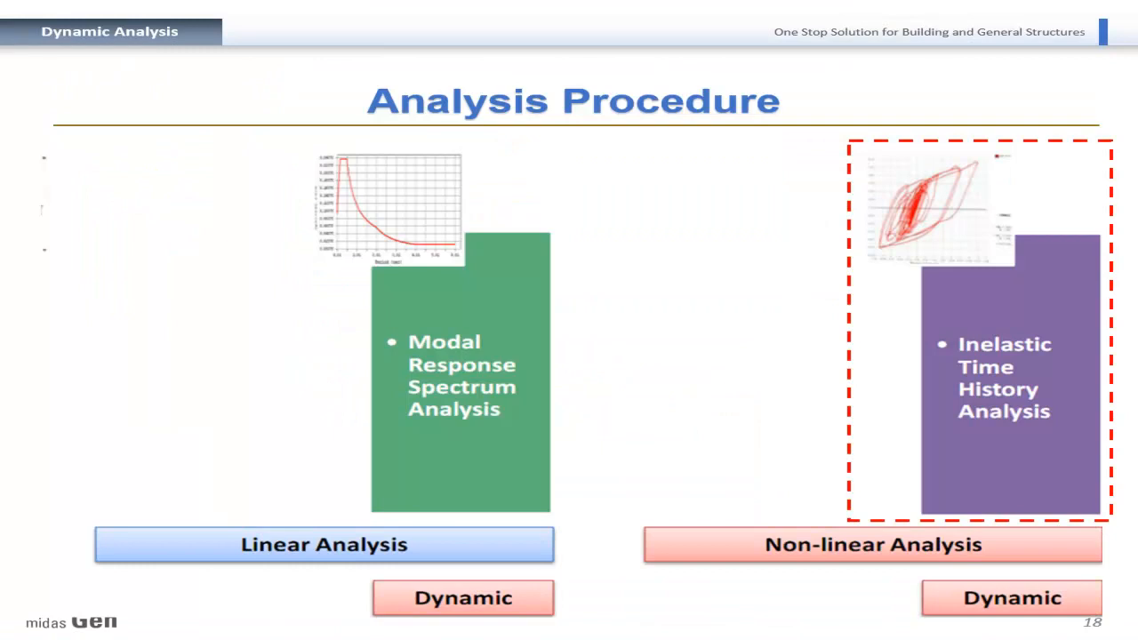
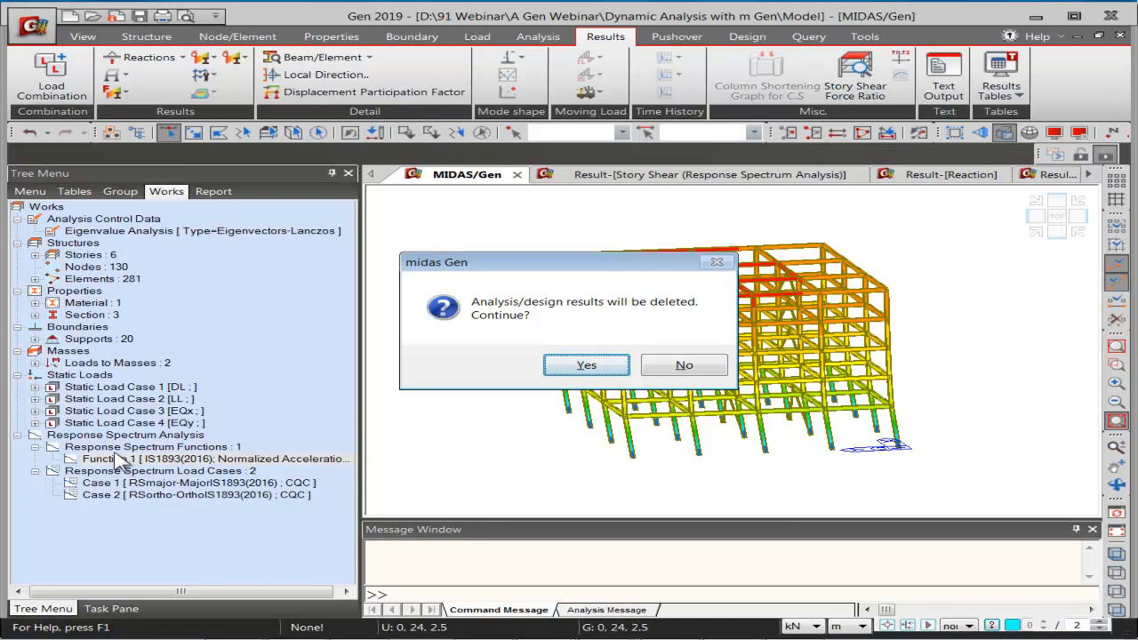
Confirm deleting the analysis results with the response spectrum data, and check the Loads to Masses and Eigenvalue Analysis entries
{"action": "left_click", "coordinate": [569, 366]}
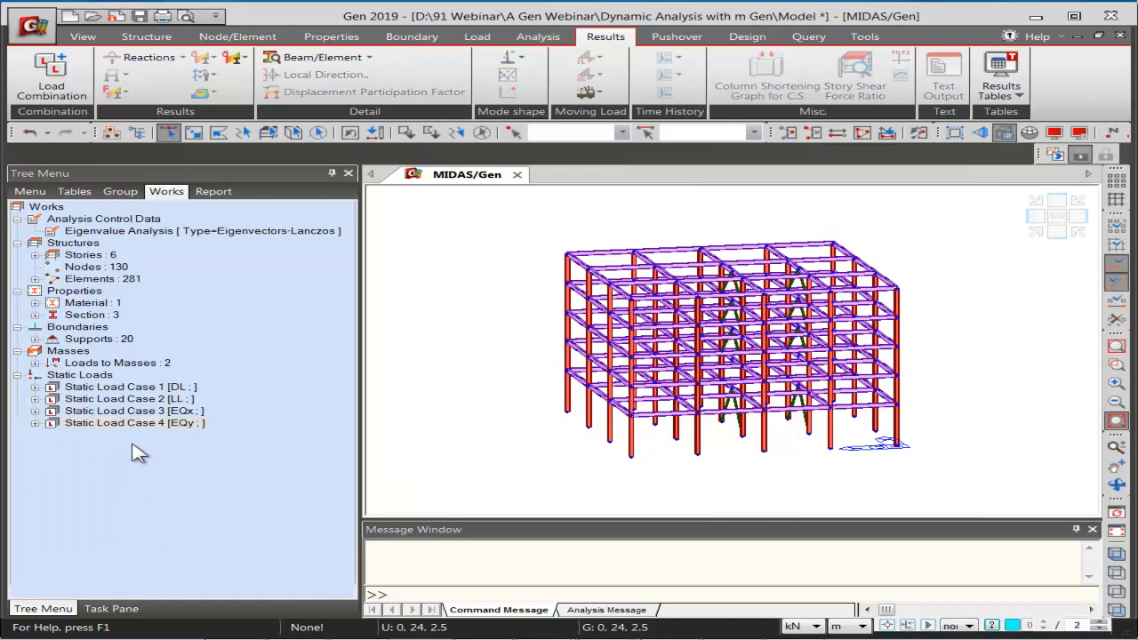
{"action": "left_click", "coordinate": [478, 37]}
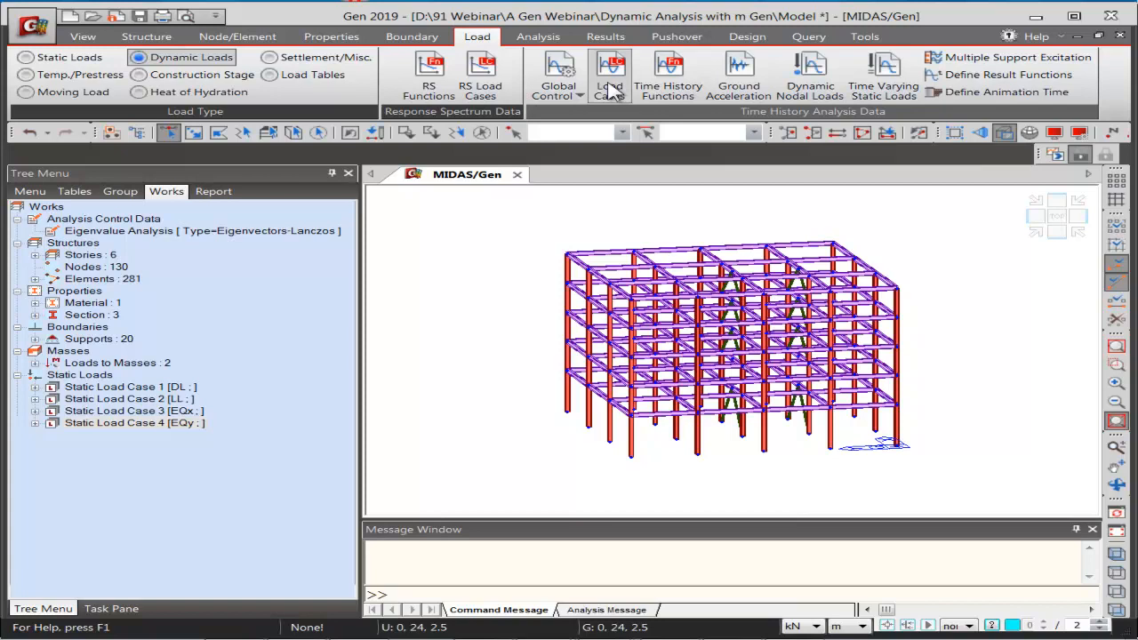
{"action": "left_click", "coordinate": [132, 371]}
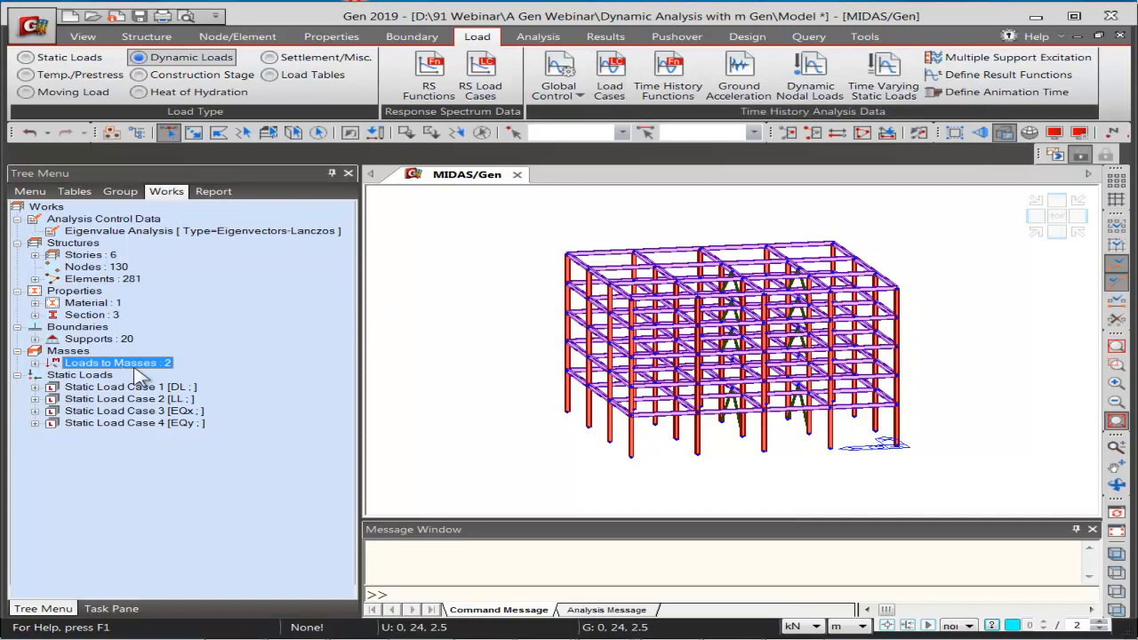
{"action": "left_click", "coordinate": [229, 235]}
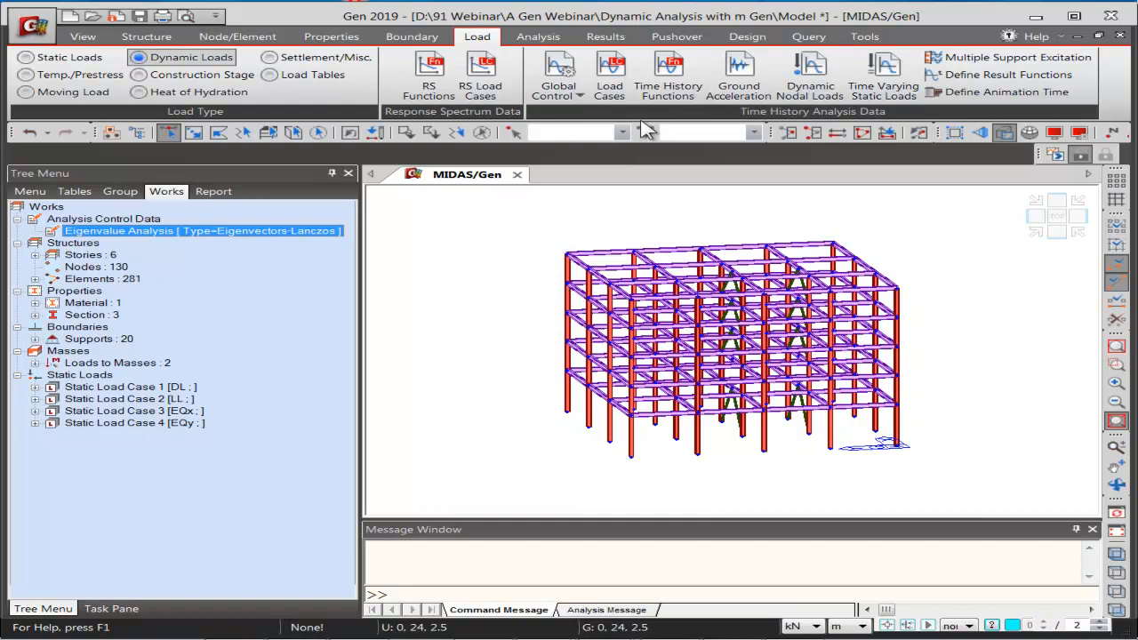
Add a normalized acceleration time history function from the earthquake record "1940, El Centro Site, 180 Deg" and inspect its time and function values
{"action": "left_click", "coordinate": [680, 89]}
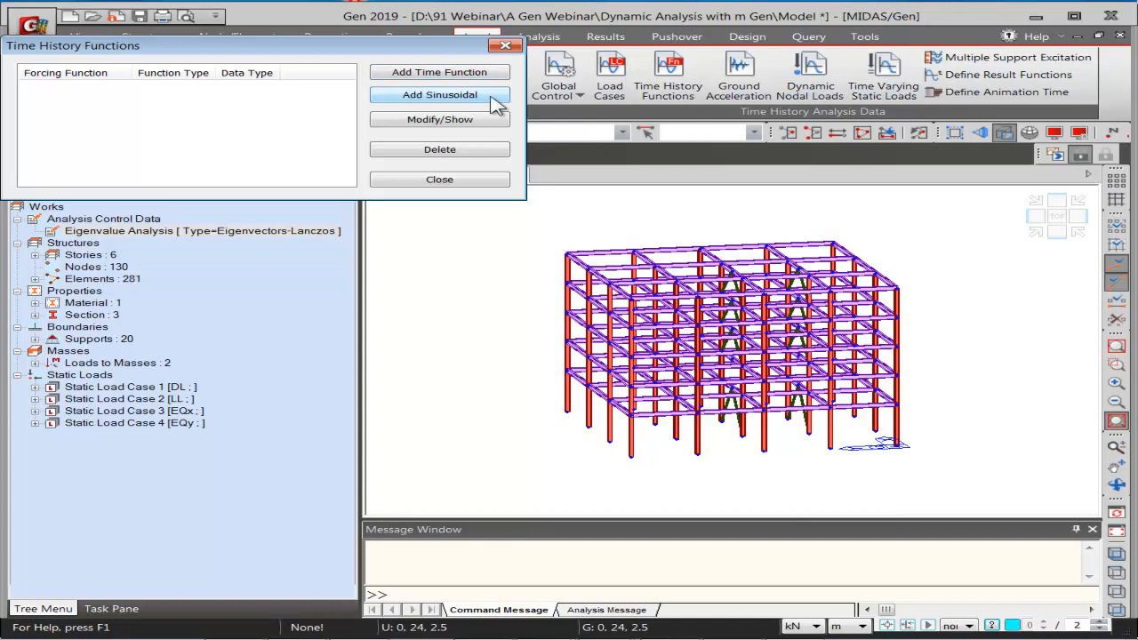
{"action": "left_click", "coordinate": [436, 73]}
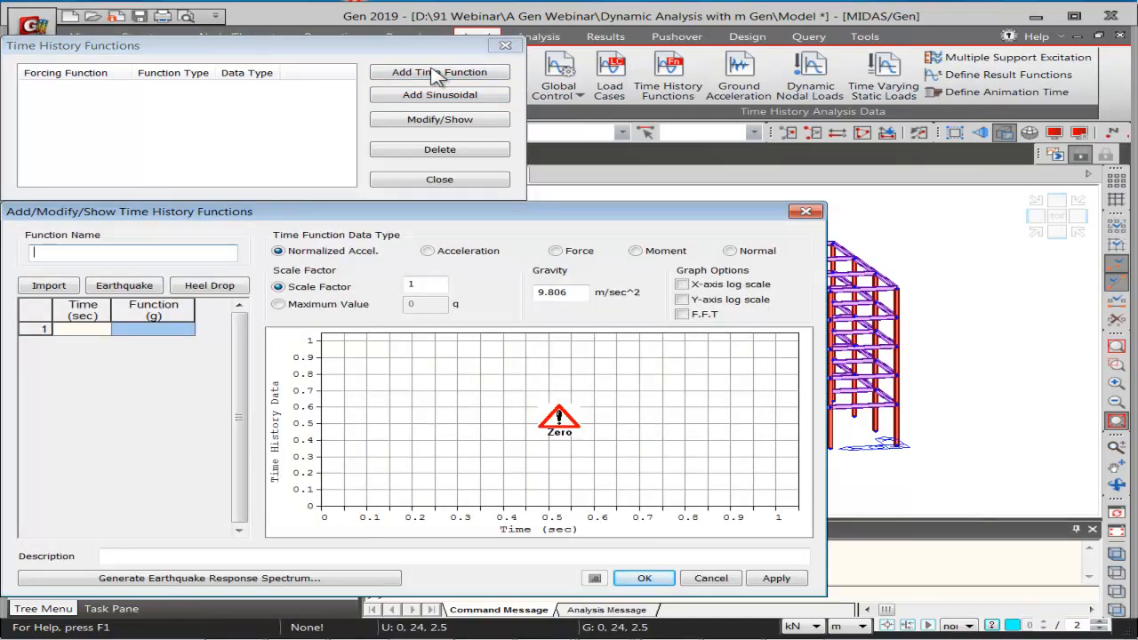
{"action": "left_click_drag", "start_coordinate": [401, 211], "coordinate": [551, 69]}
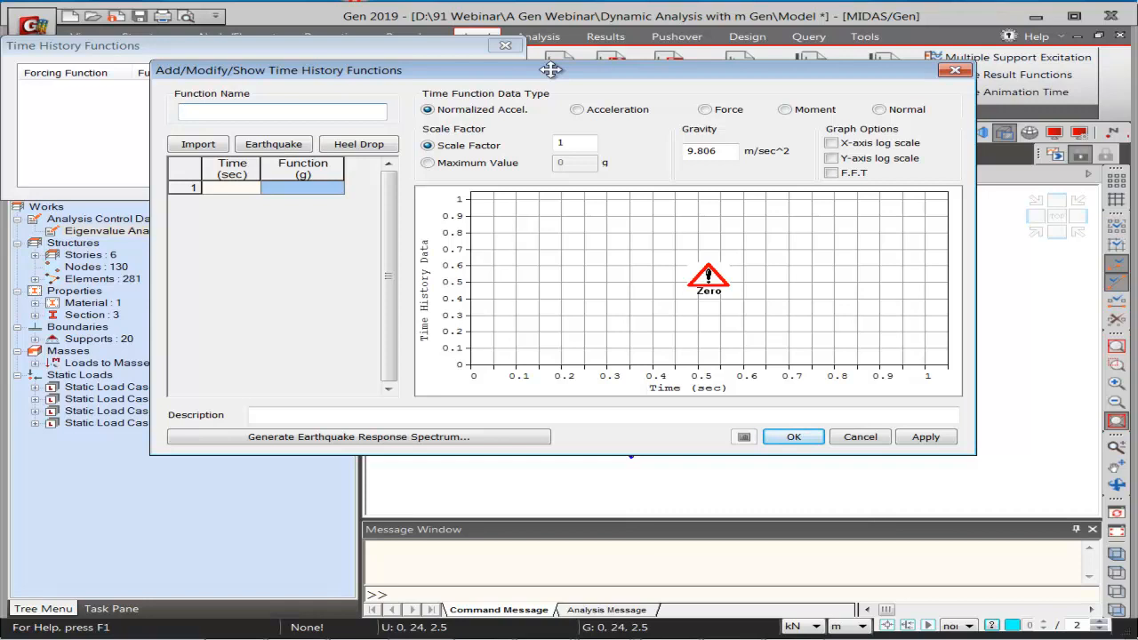
{"action": "left_click", "coordinate": [271, 147]}
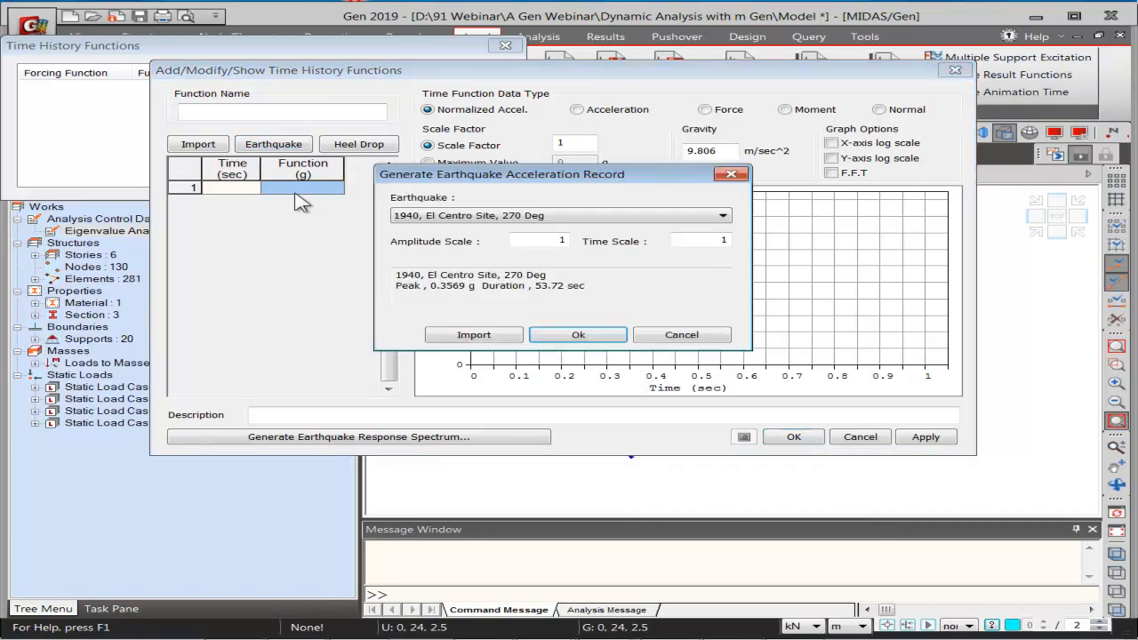
{"action": "left_click", "coordinate": [636, 220]}
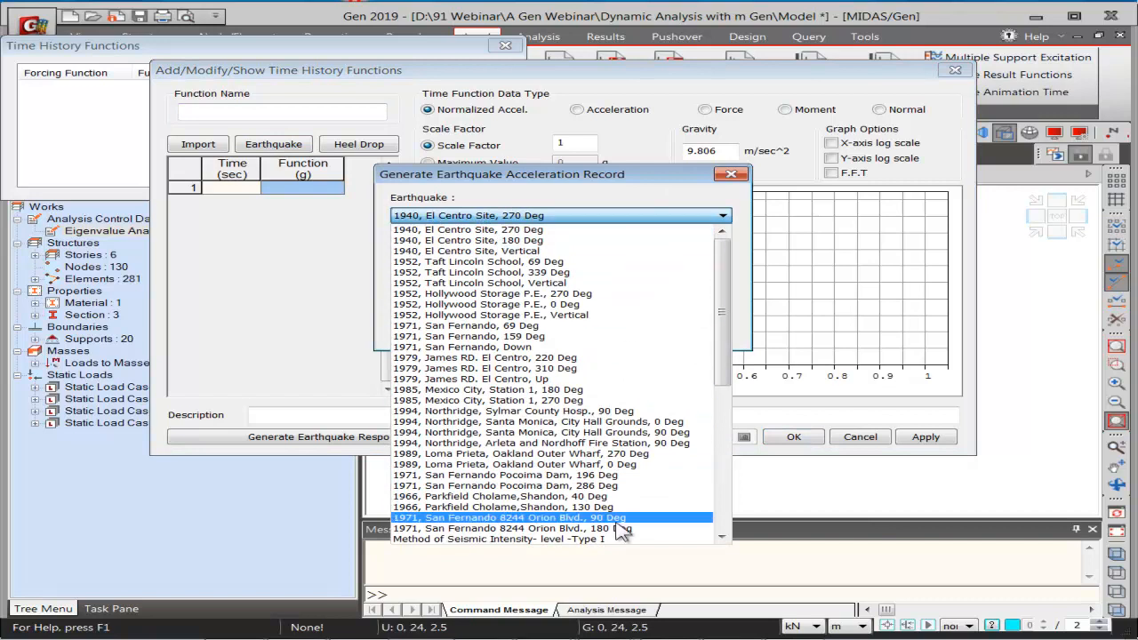
{"action": "left_click_drag", "start_coordinate": [724, 299], "coordinate": [735, 275]}
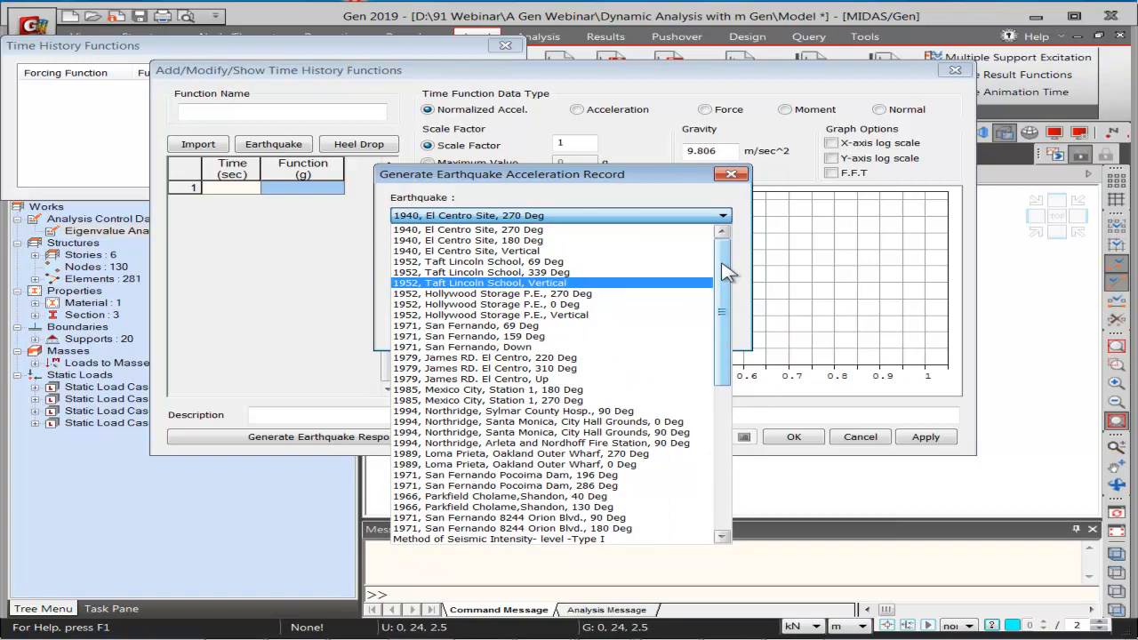
{"action": "left_click", "coordinate": [723, 215]}
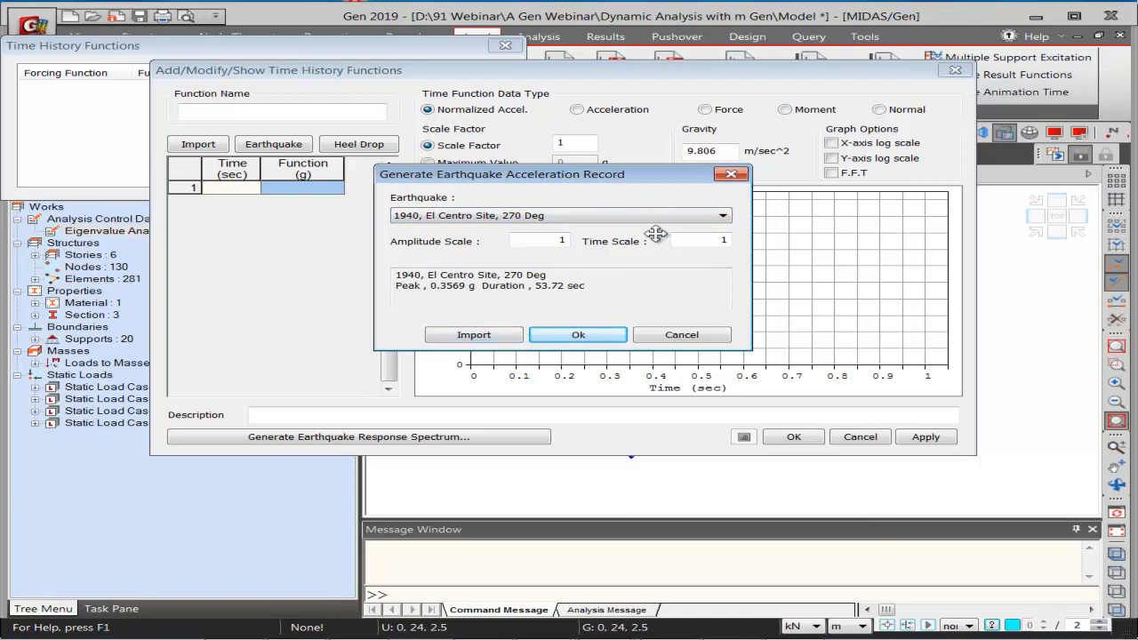
{"action": "left_click", "coordinate": [478, 217]}
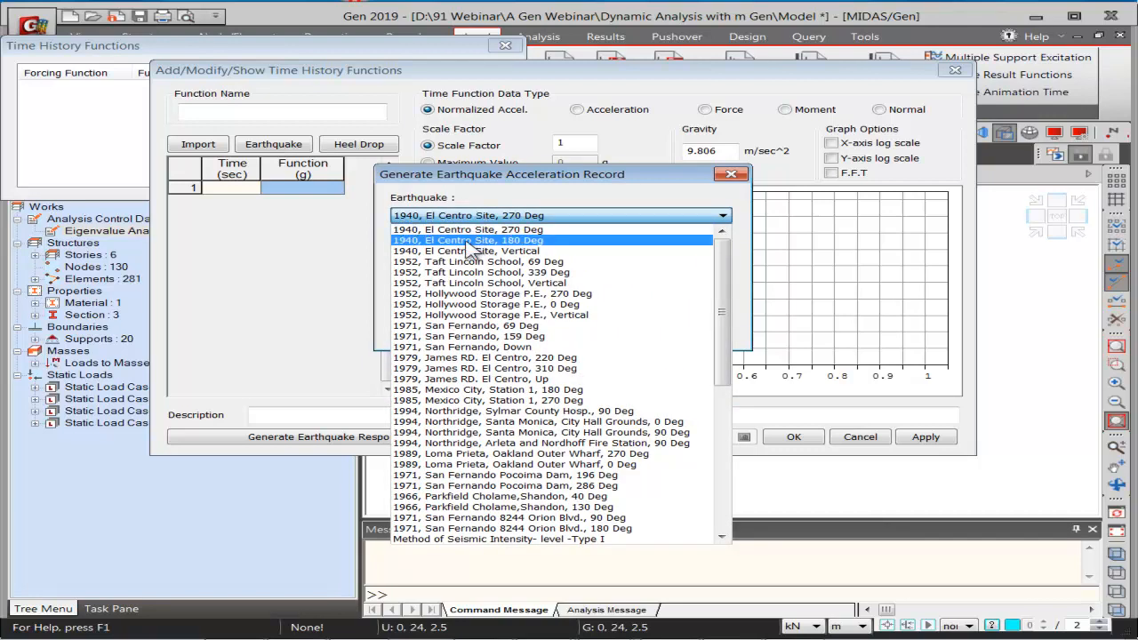
{"action": "left_click", "coordinate": [465, 240]}
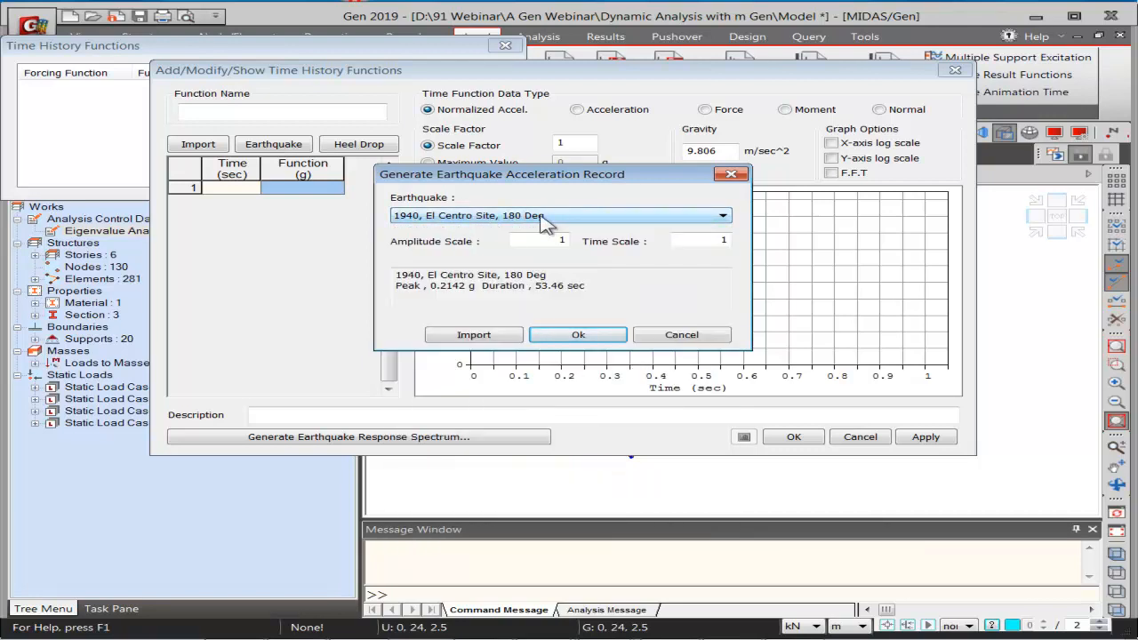
{"action": "left_click", "coordinate": [594, 343]}
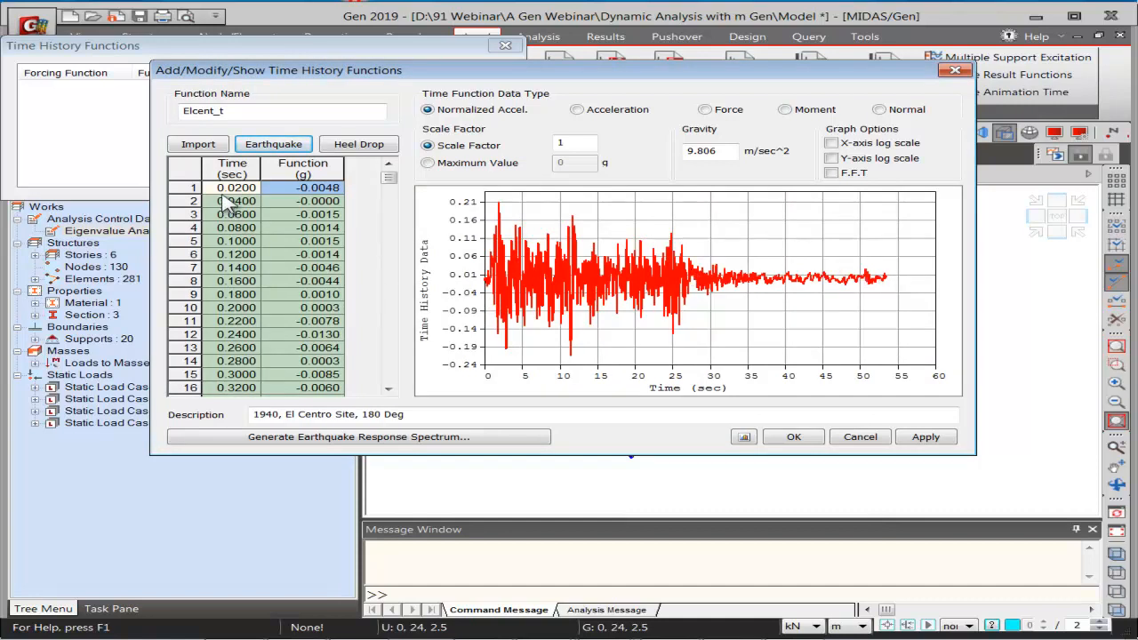
{"action": "left_click_drag", "start_coordinate": [229, 188], "coordinate": [298, 402]}
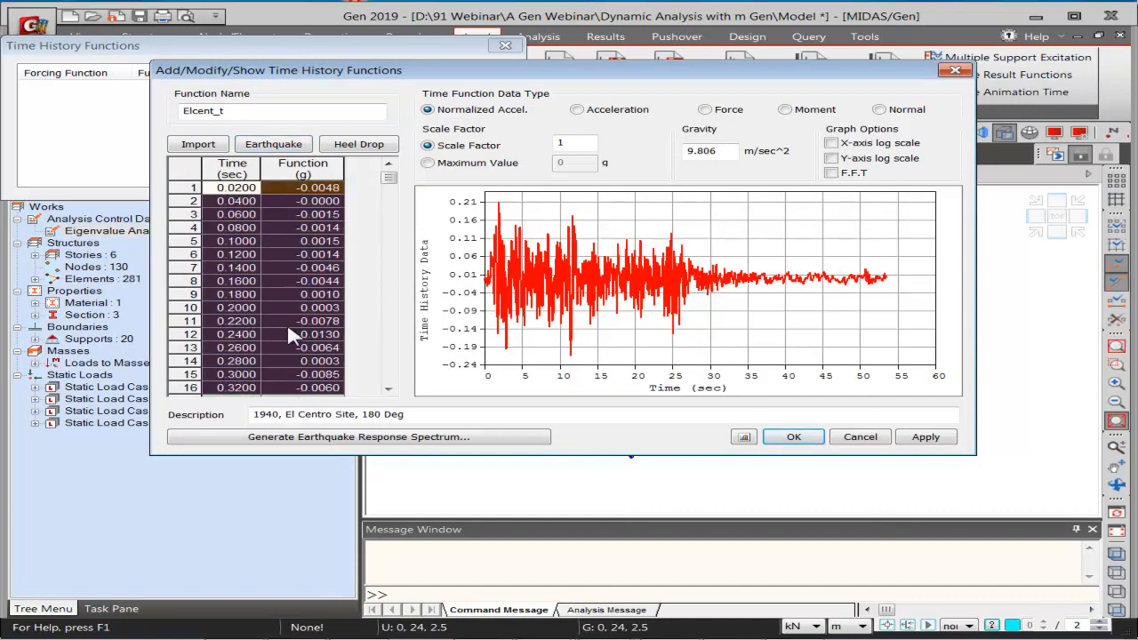
{"action": "left_click", "coordinate": [294, 189]}
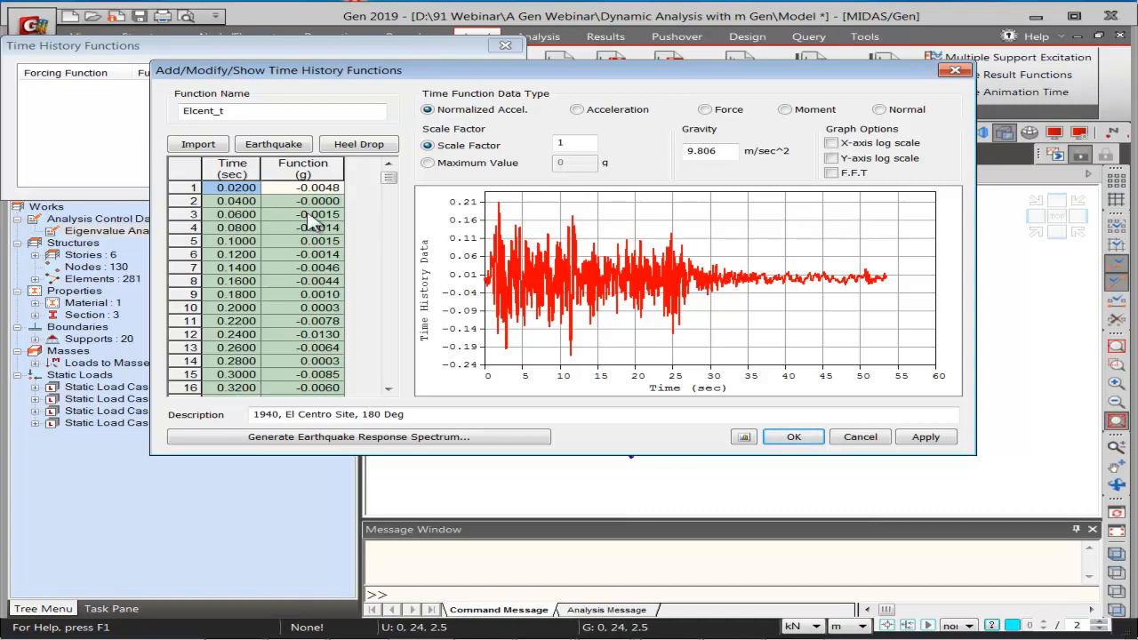
Check the available heel drop load types without generating any, and save the El Centro time history function
{"action": "left_click", "coordinate": [353, 147]}
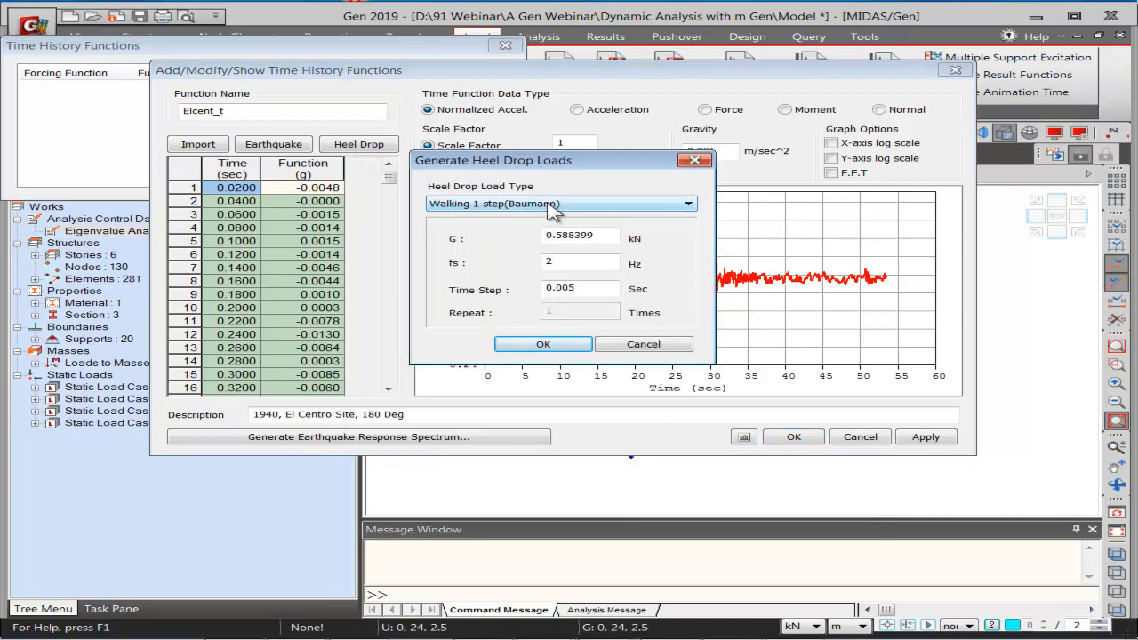
{"action": "left_click", "coordinate": [552, 206]}
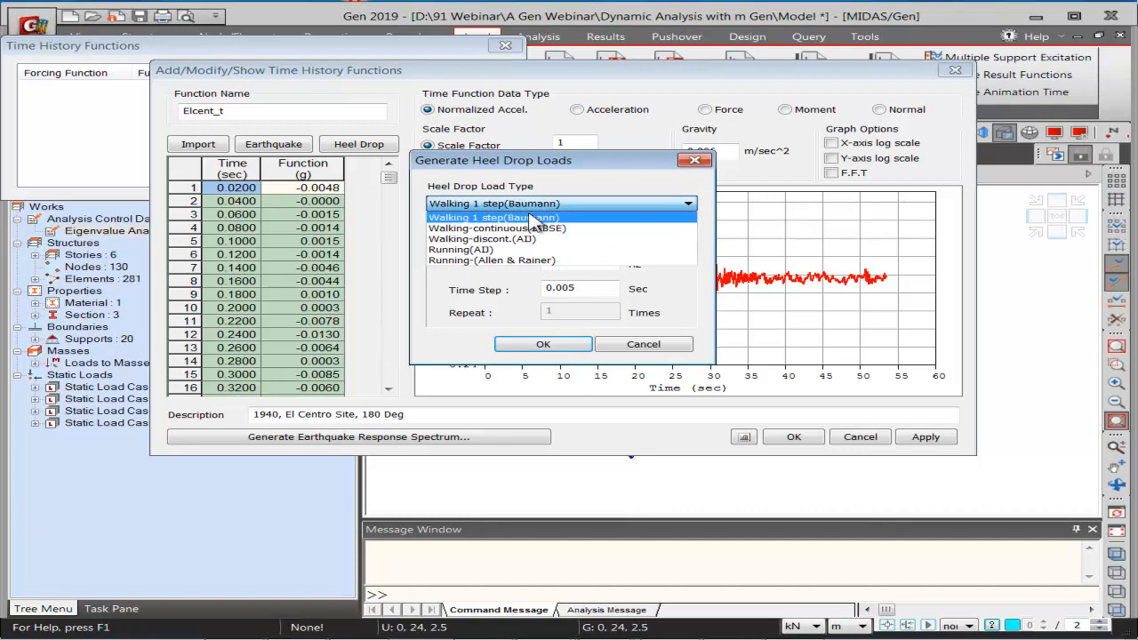
{"action": "left_click", "coordinate": [595, 217]}
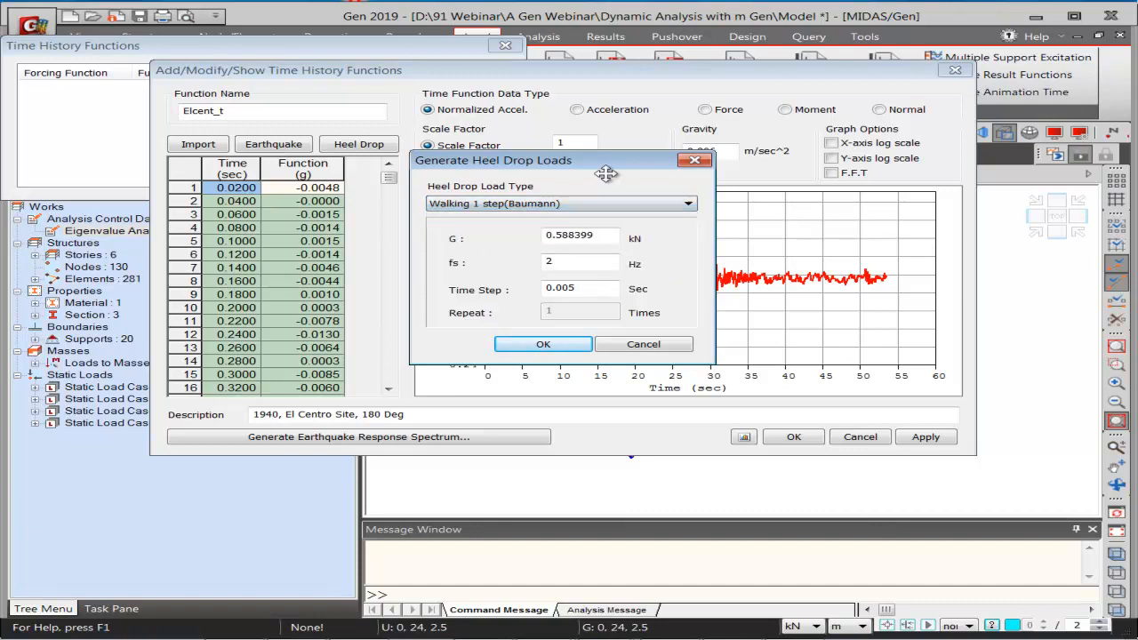
{"action": "left_click", "coordinate": [694, 161]}
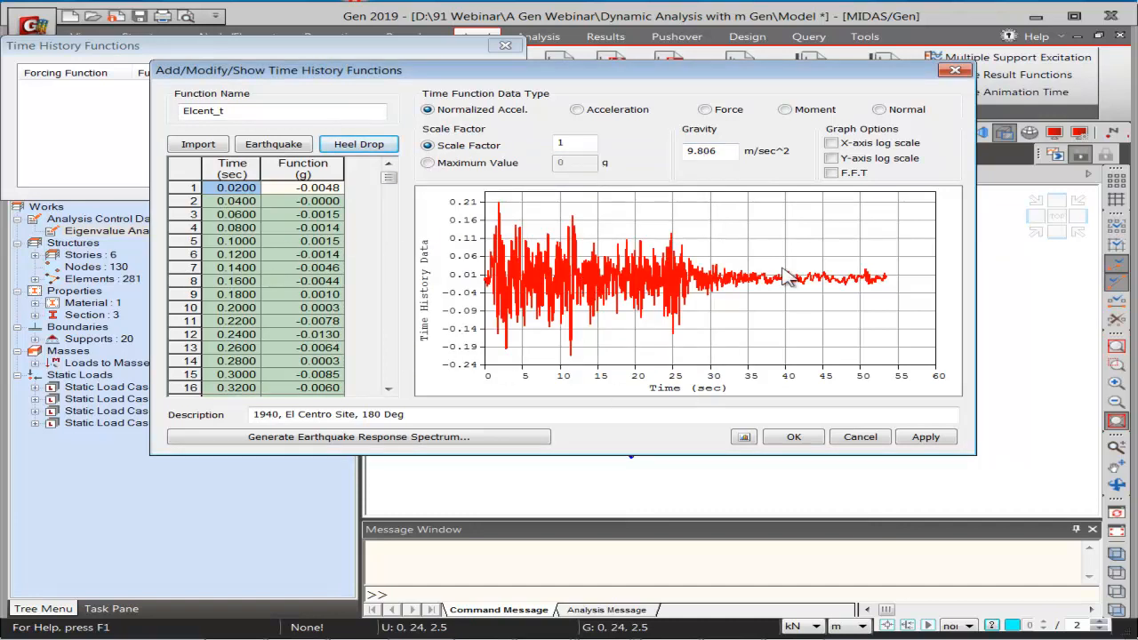
{"action": "left_click", "coordinate": [822, 442]}
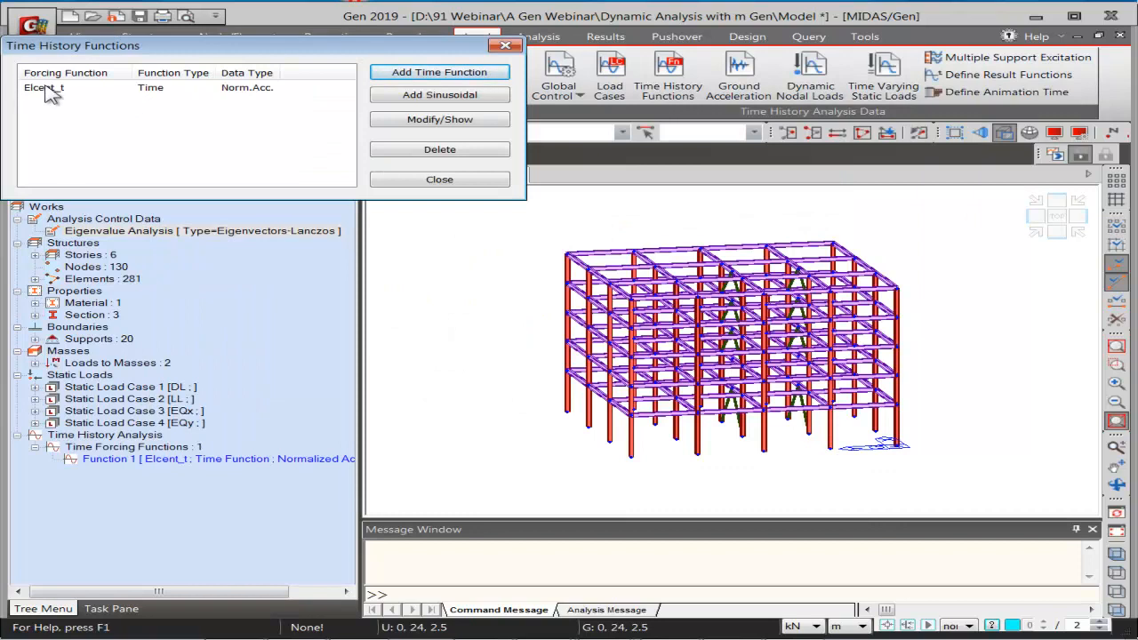
{"action": "left_click", "coordinate": [464, 181]}
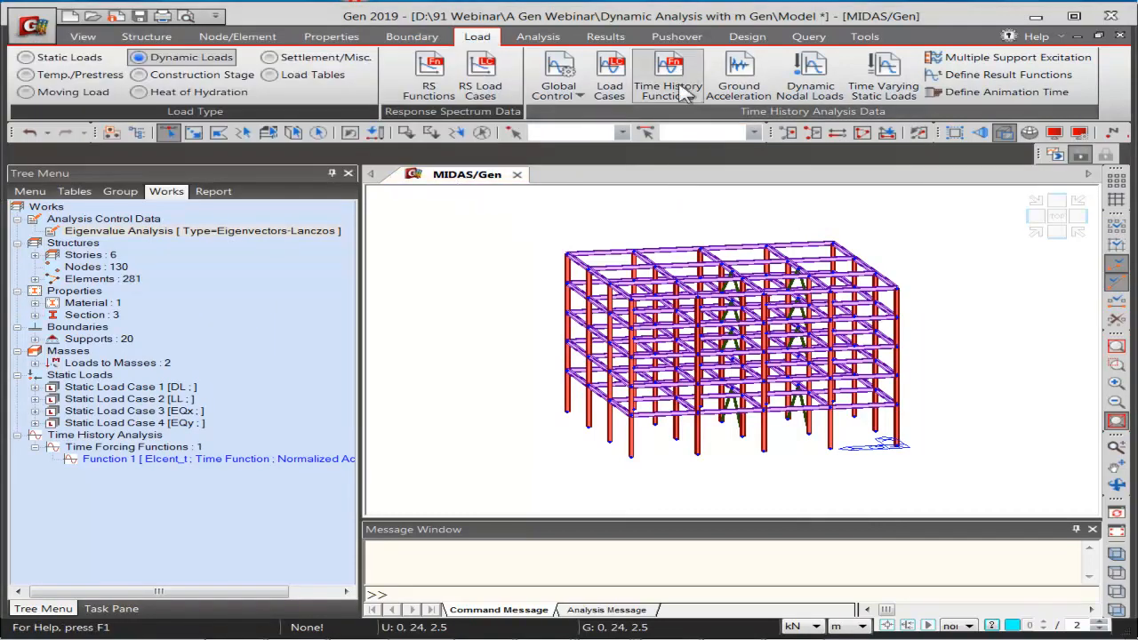
Add a time history load case named "Non-linear TH" with the Nonlinear analysis type
{"action": "left_click", "coordinate": [606, 84]}
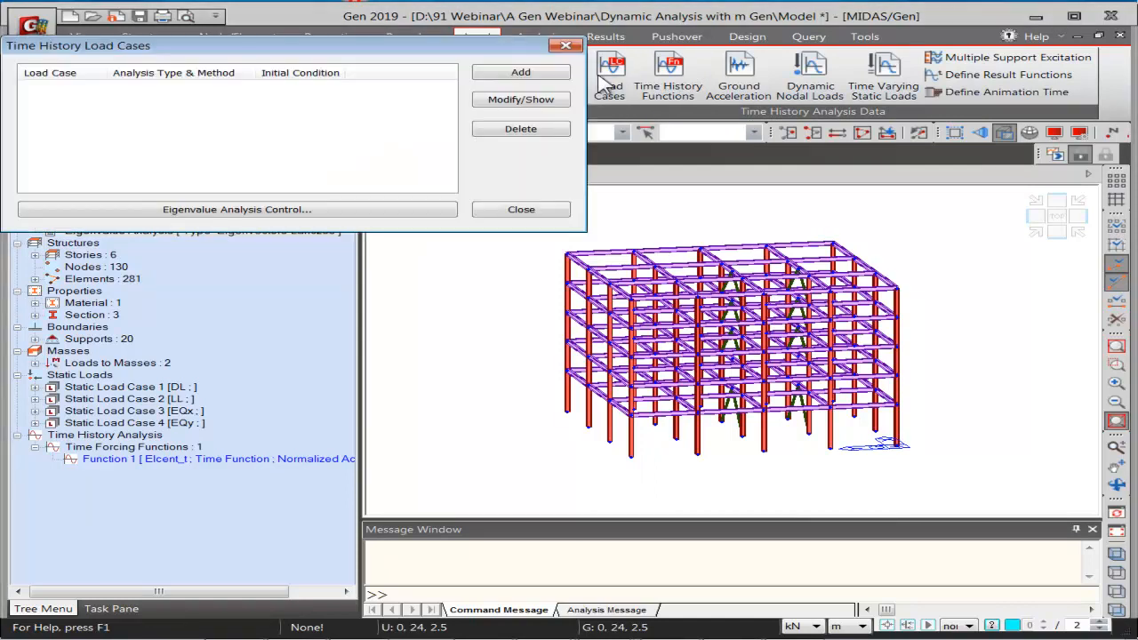
{"action": "left_click", "coordinate": [550, 75]}
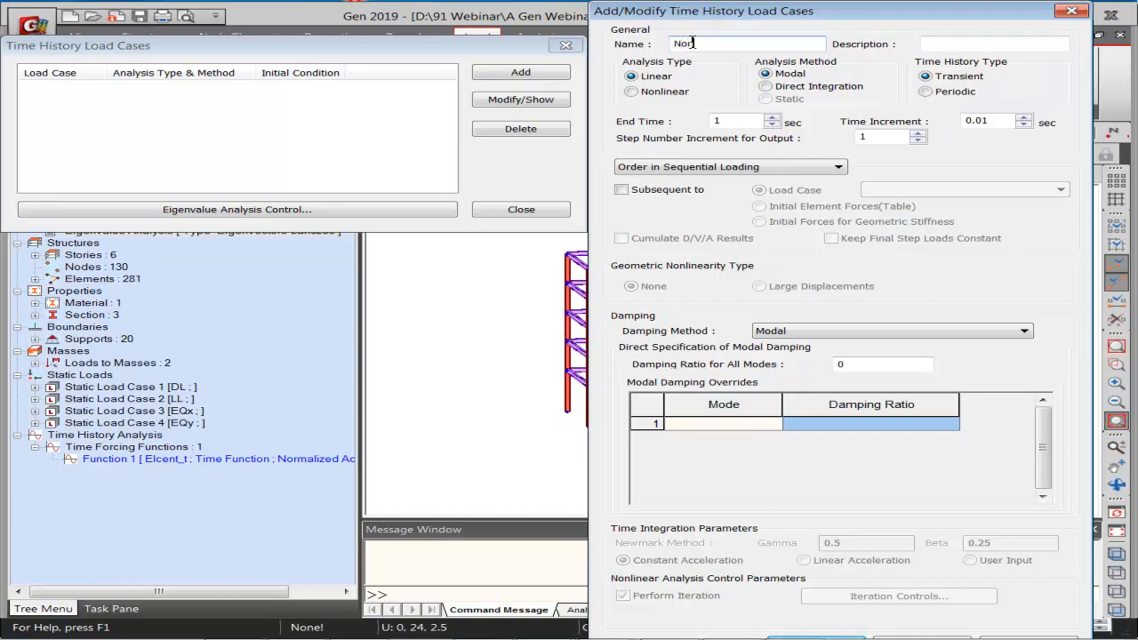
{"action": "type", "text": "-linear TH"}
{"action": "left_click", "coordinate": [643, 95]}
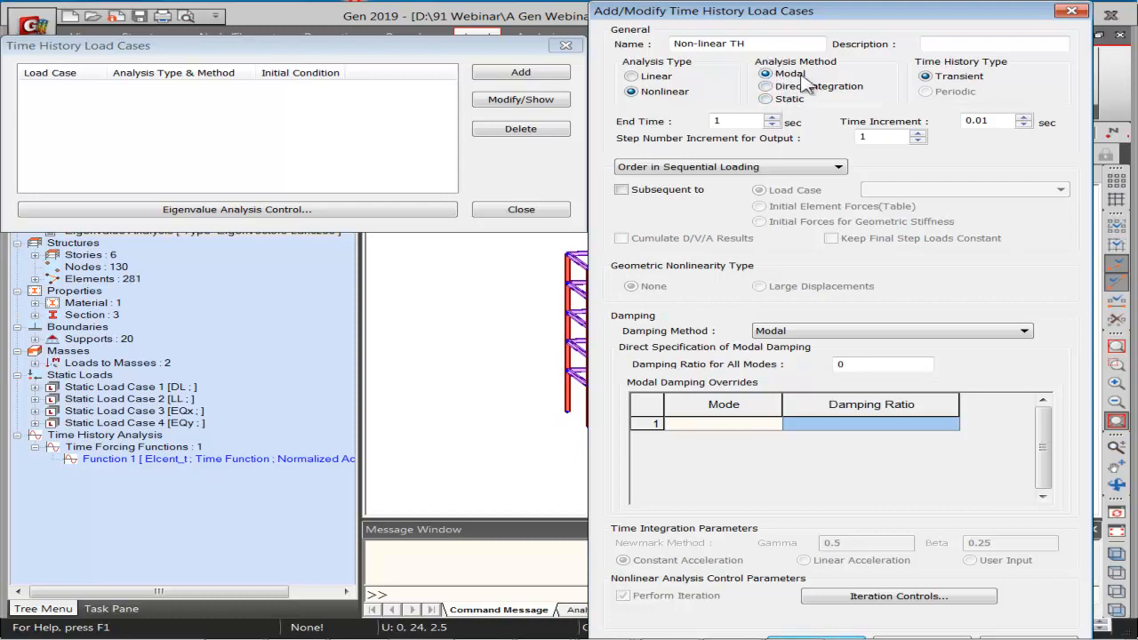
Compare the settings offered by the Direct Integration, Static and Modal analysis methods for the load case
{"action": "left_click", "coordinate": [825, 95]}
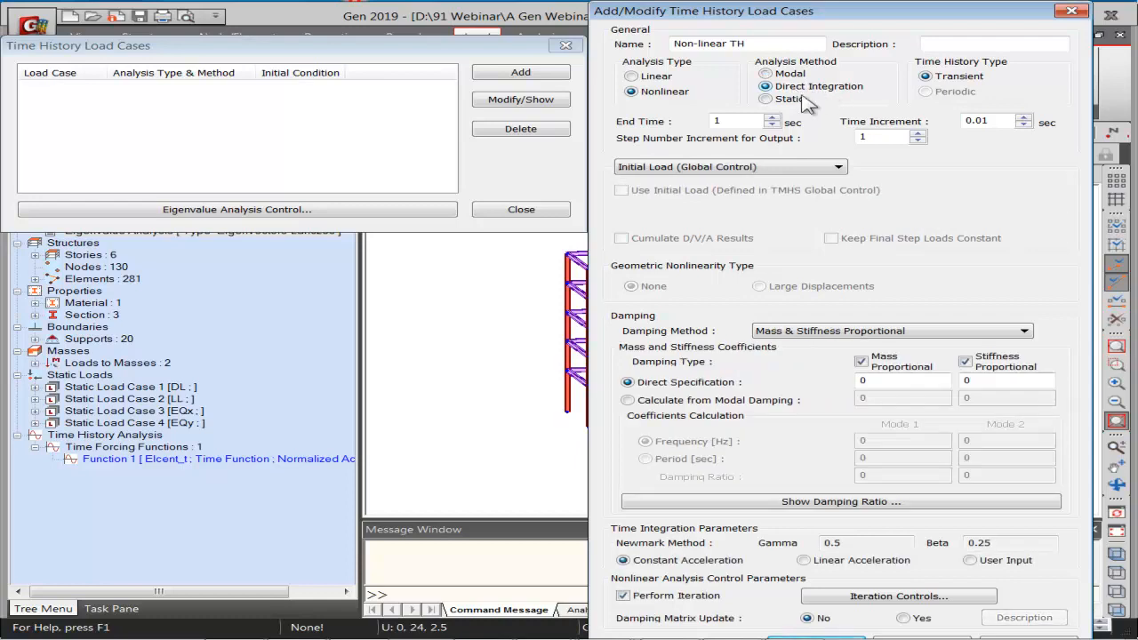
{"action": "left_click", "coordinate": [788, 101]}
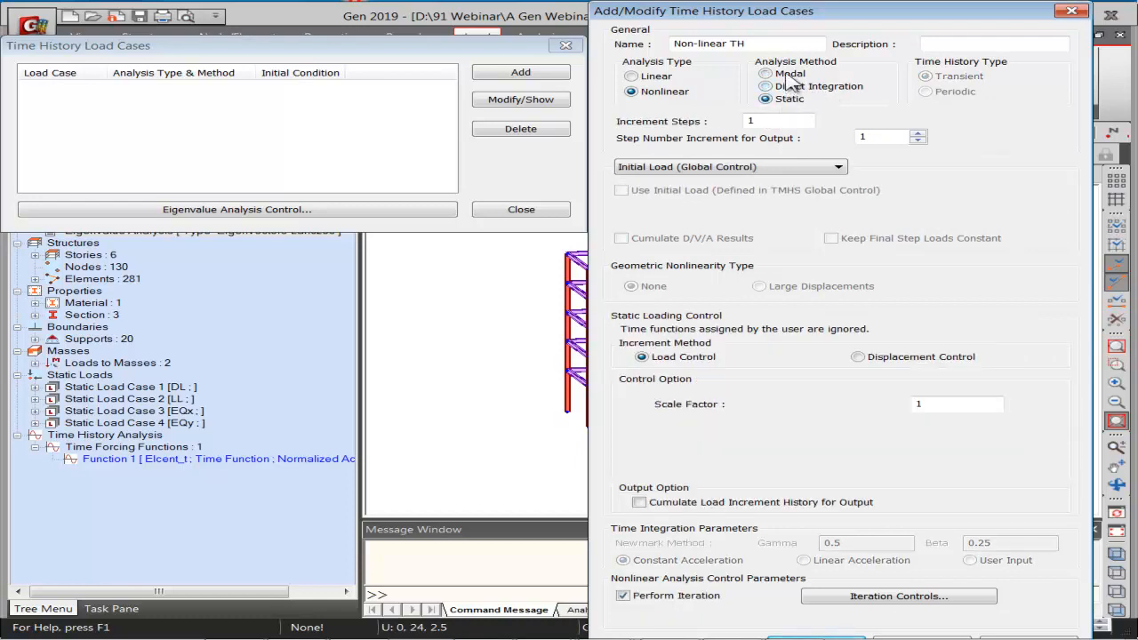
{"action": "left_click", "coordinate": [786, 75]}
{"action": "left_click", "coordinate": [789, 87]}
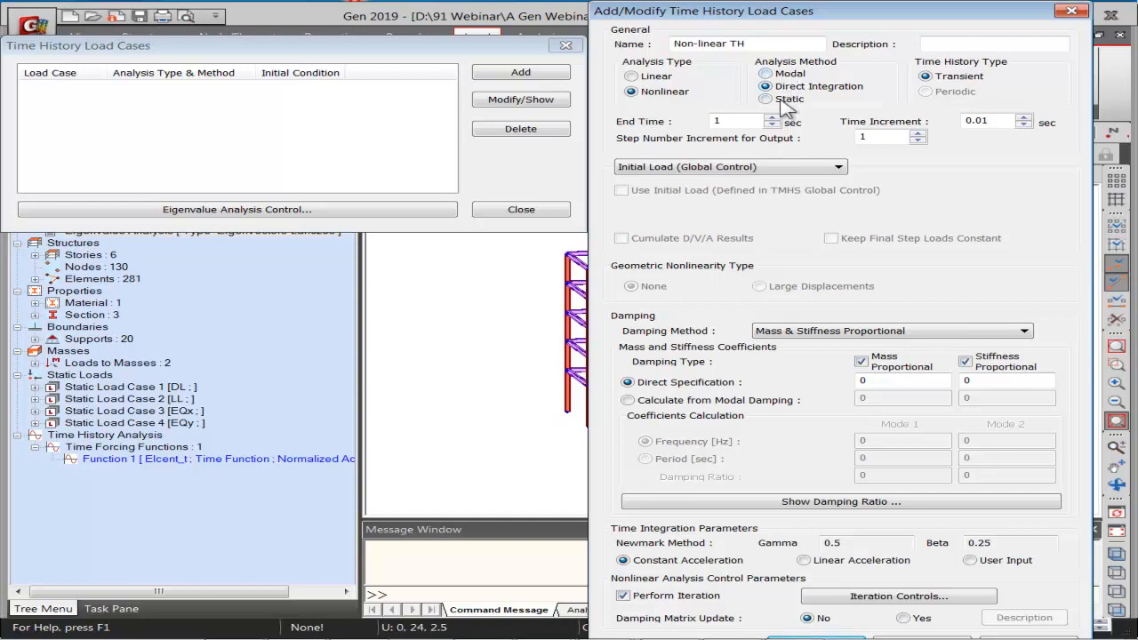
{"action": "left_click", "coordinate": [786, 103]}
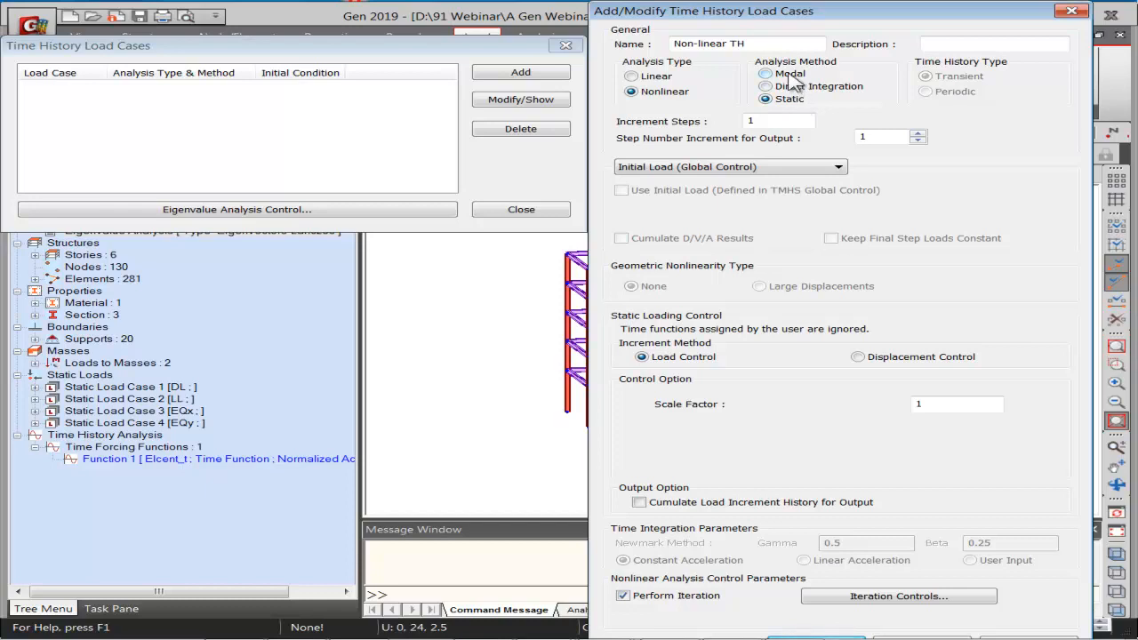
Use the Modal analysis method with an end time of 10 sec and a step number increment for output of 10
{"action": "left_click", "coordinate": [790, 76]}
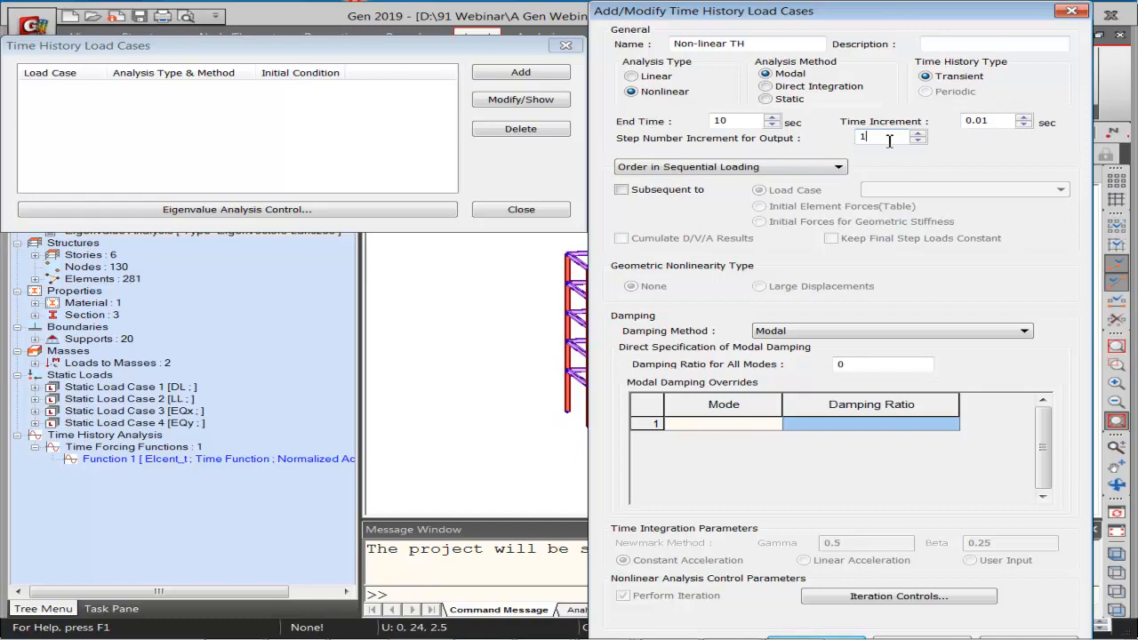
{"action": "type", "text": "0"}
Check which load cases the "Subsequent to" option offers for sequential loading, leaving the option disabled
{"action": "left_click", "coordinate": [678, 197]}
{"action": "left_click", "coordinate": [927, 191]}
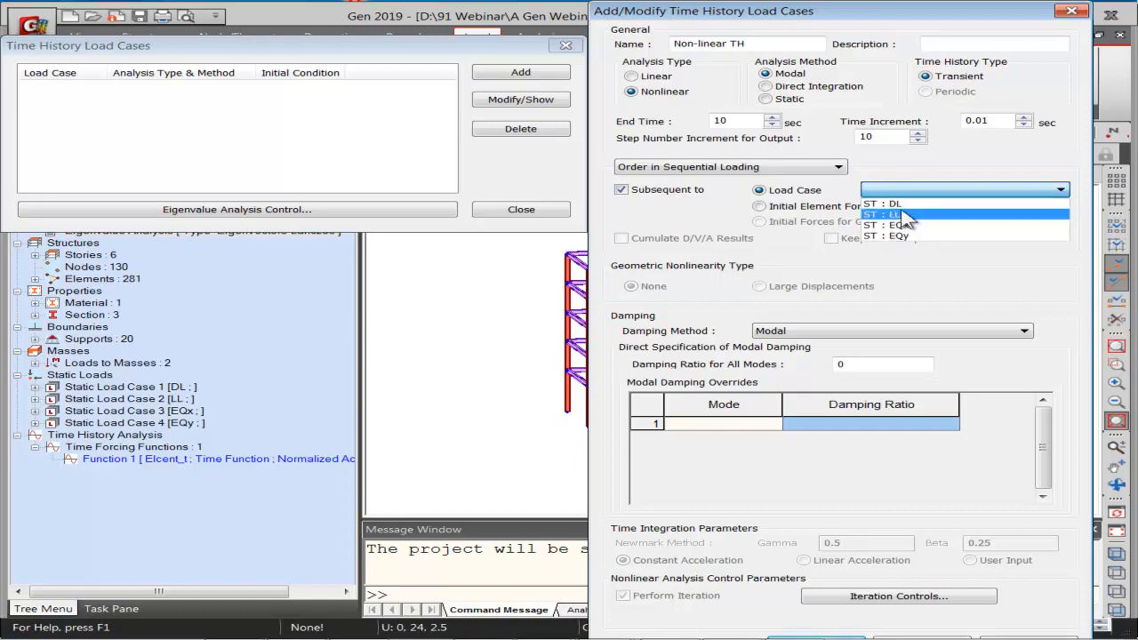
{"action": "left_click", "coordinate": [871, 282]}
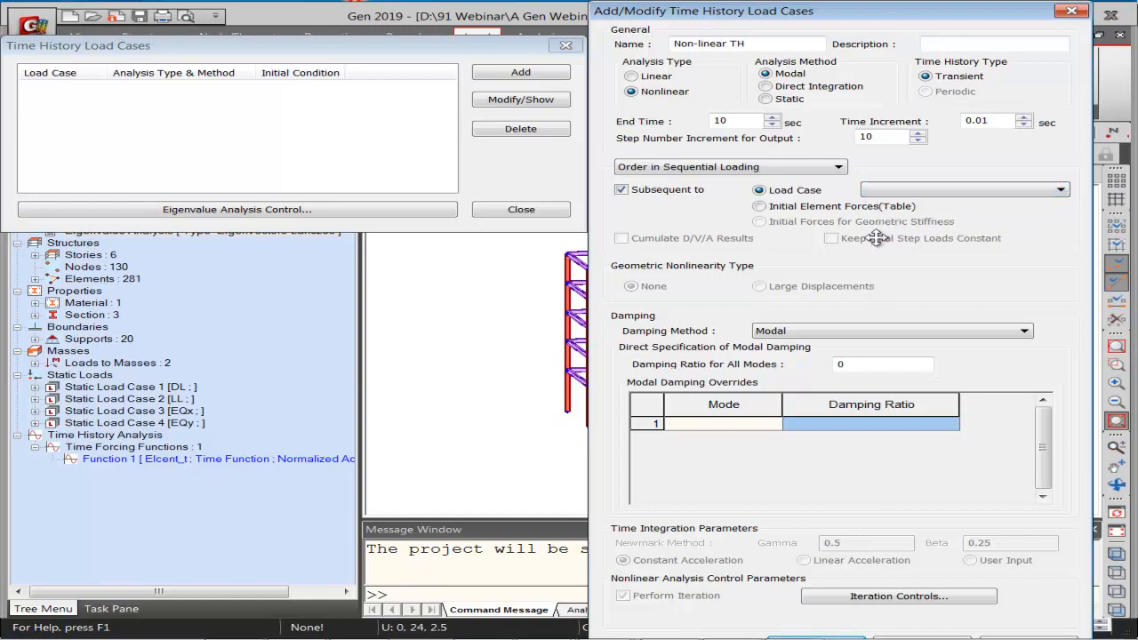
{"action": "left_click", "coordinate": [672, 191]}
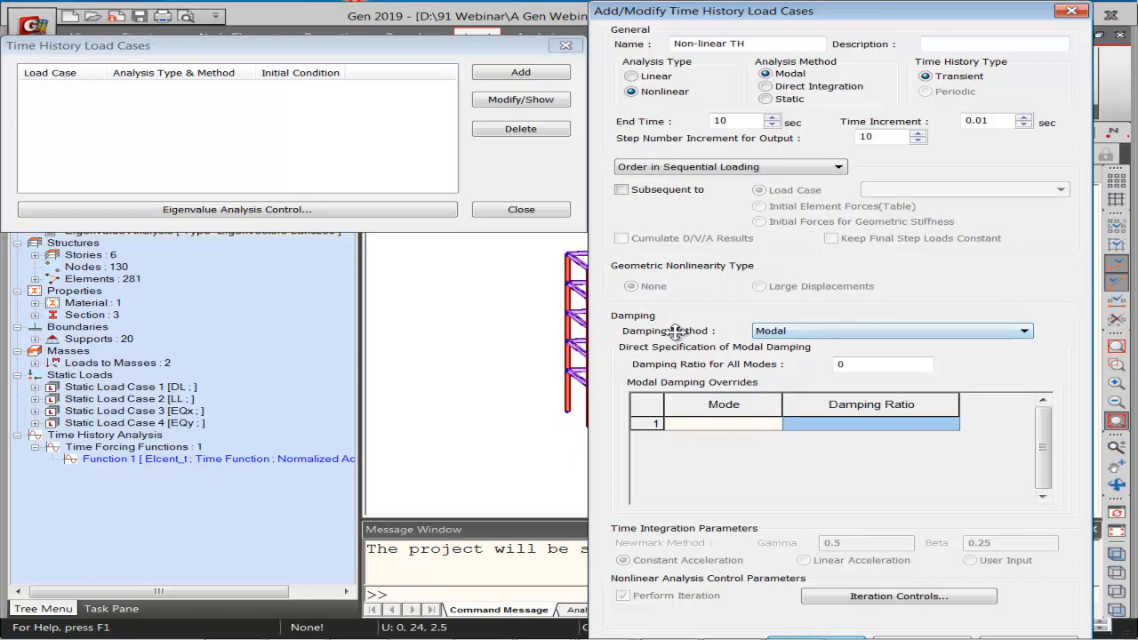
Review the damping methods, keep Modal, and set the damping ratio for all modes to 0.05
{"action": "left_click", "coordinate": [885, 333]}
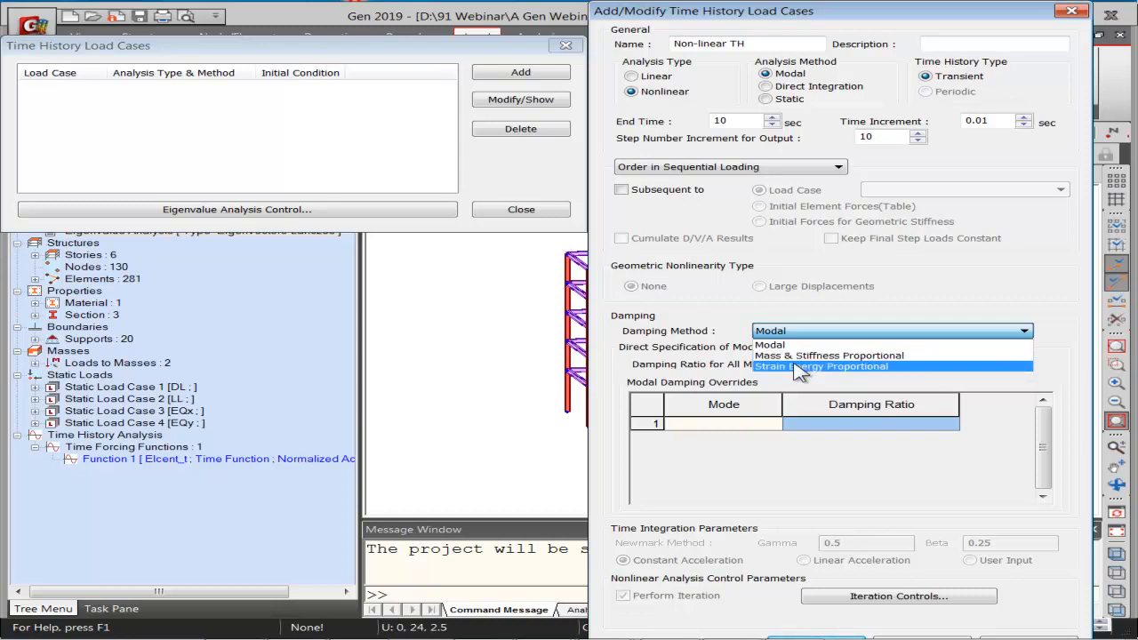
{"action": "left_click", "coordinate": [777, 345]}
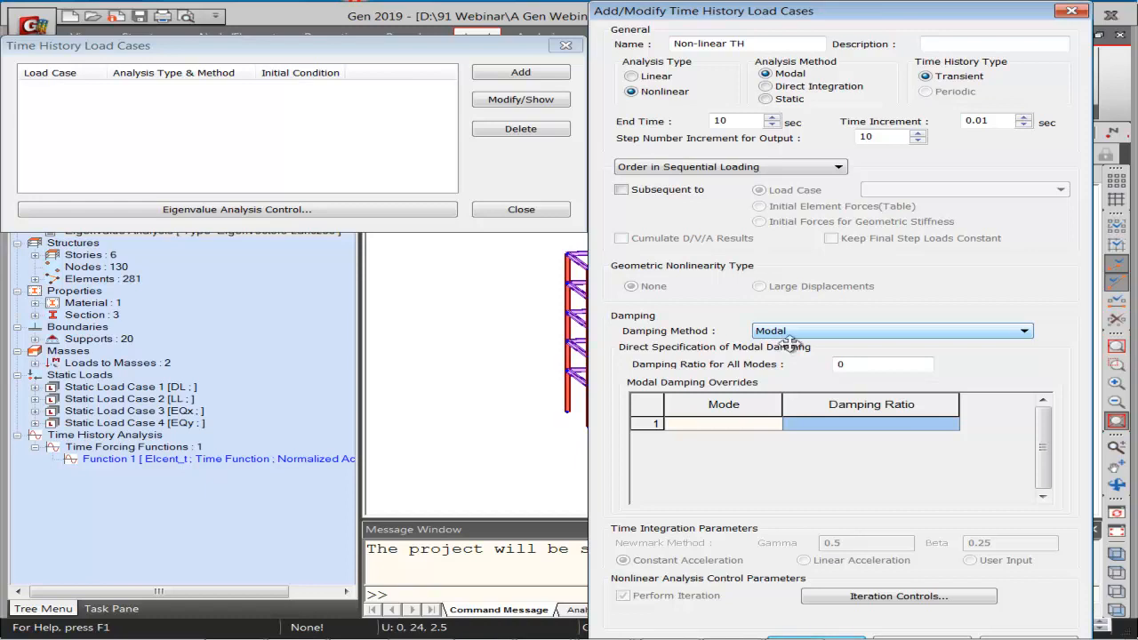
{"action": "left_click", "coordinate": [865, 365]}
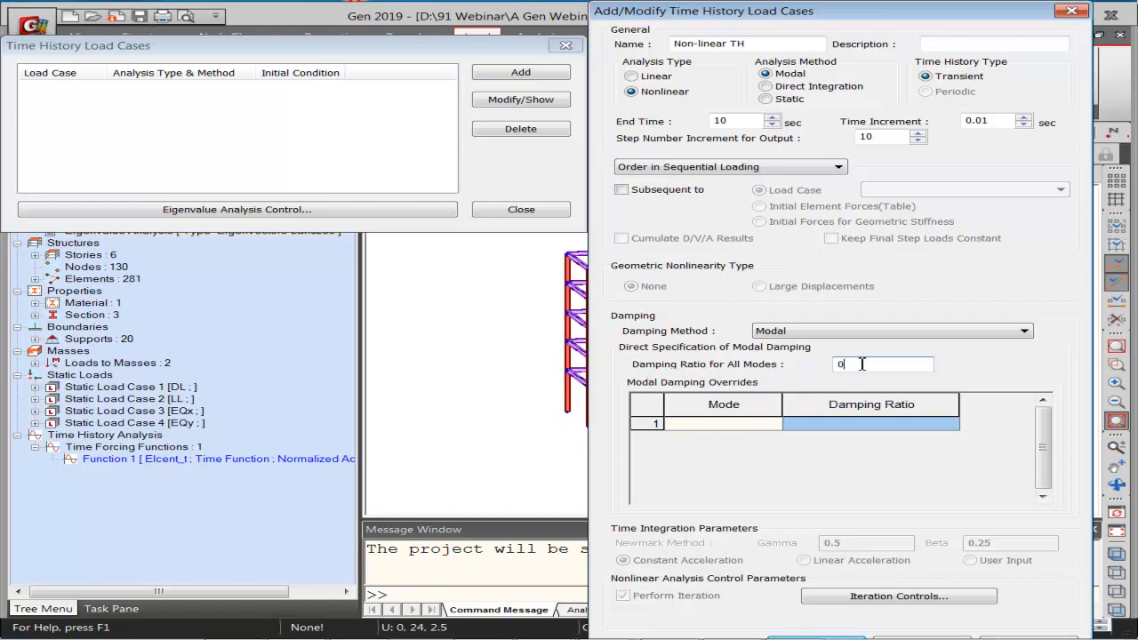
{"action": "type", "text": "05"}
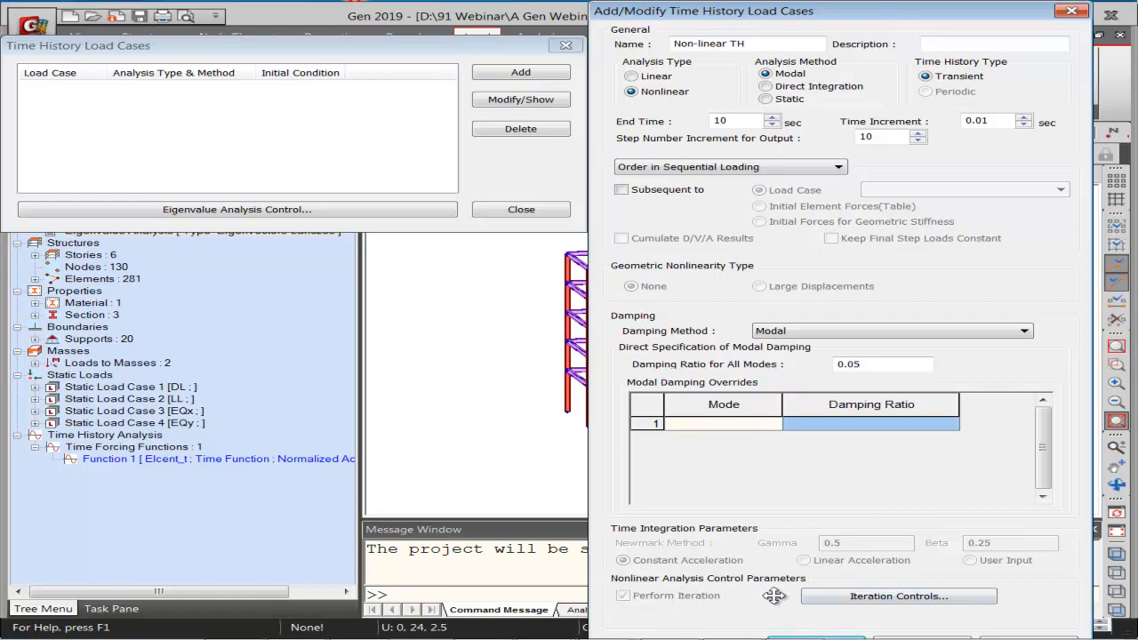
Set the minimum step size to 0.01 sec in the iteration controls and save the Non-linear TH load case
{"action": "left_click", "coordinate": [880, 601]}
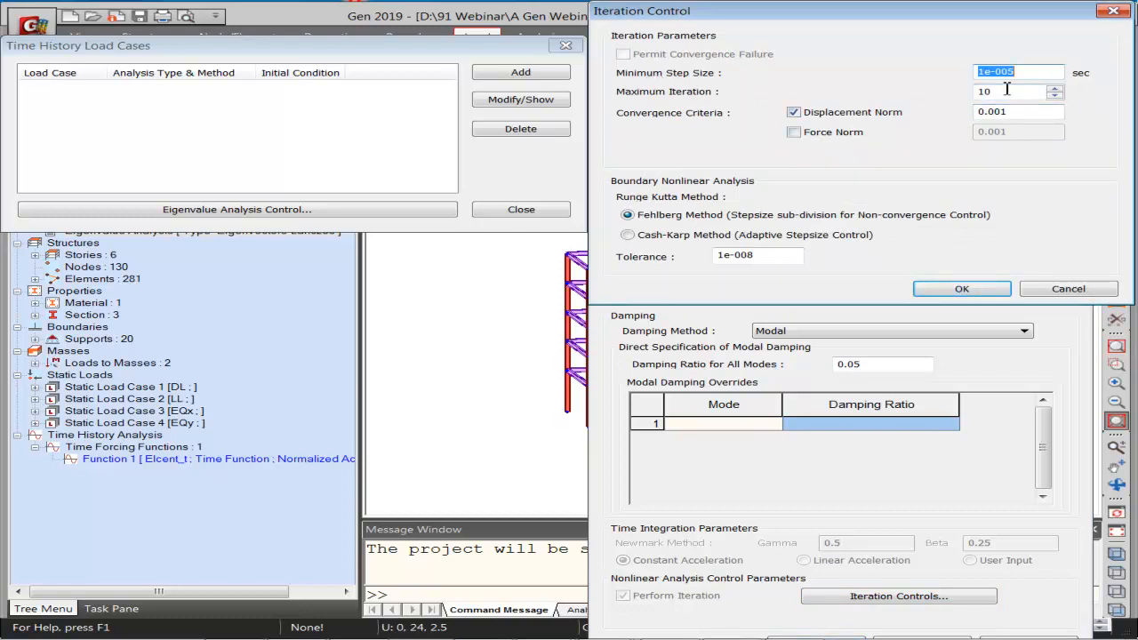
{"action": "left_click_drag", "start_coordinate": [1023, 71], "coordinate": [960, 66]}
{"action": "type", "text": "0.01"}
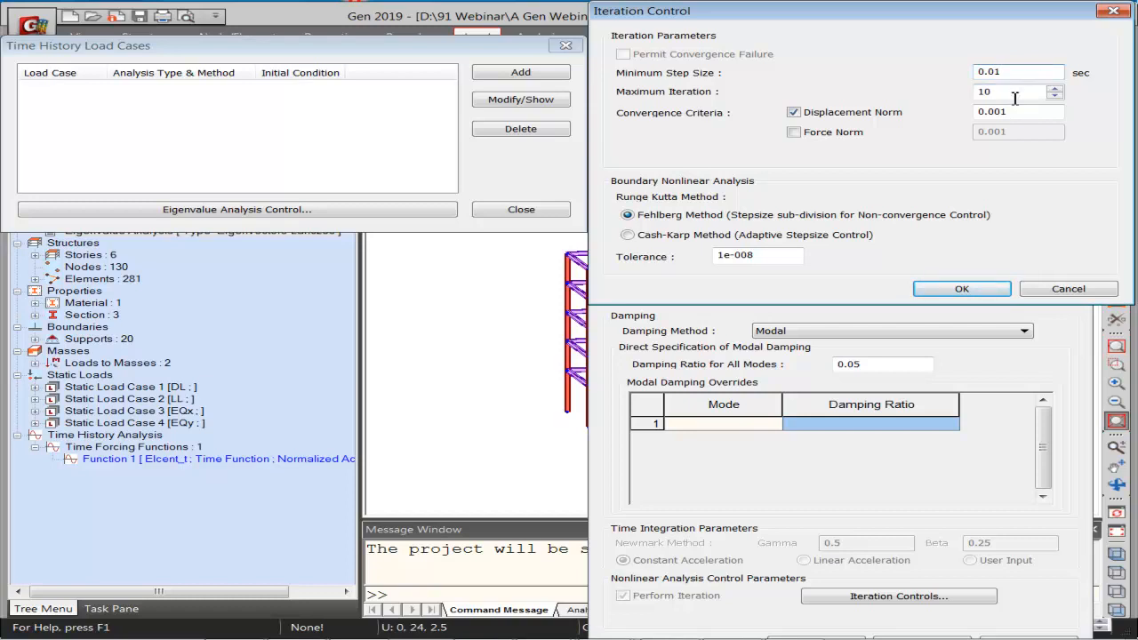
{"action": "left_click", "coordinate": [1007, 95]}
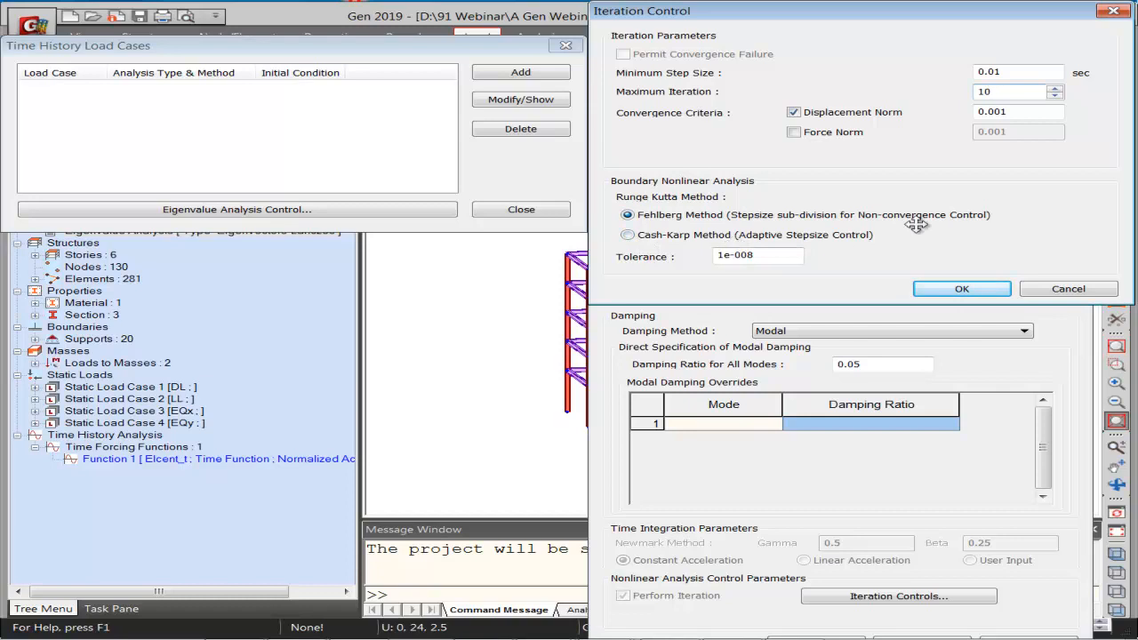
{"action": "left_click", "coordinate": [960, 290]}
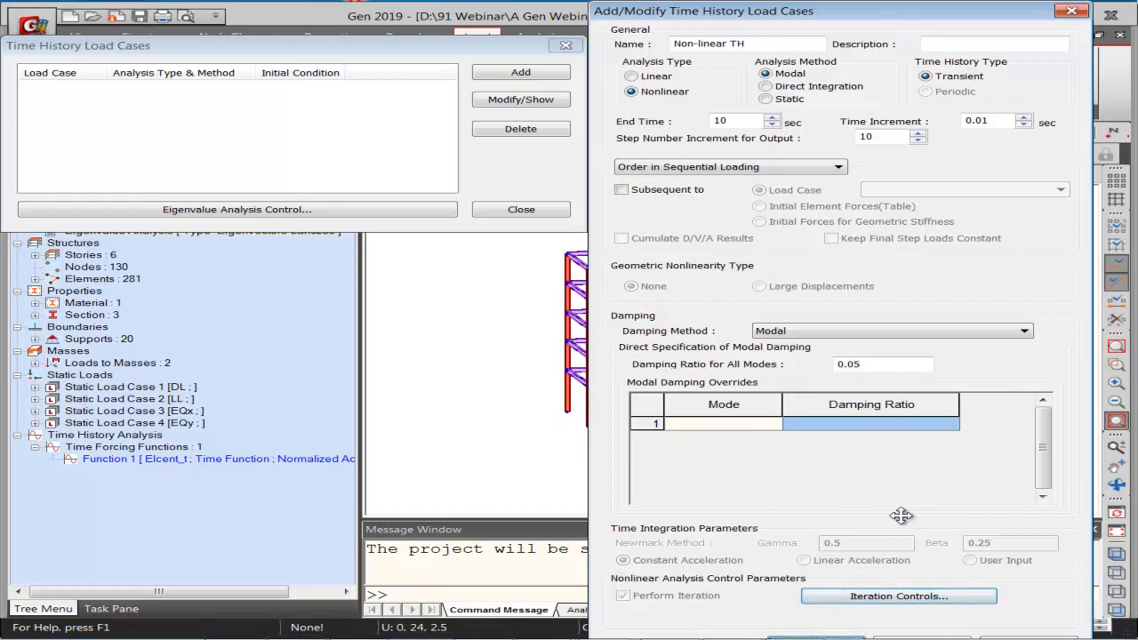
{"action": "key", "text": "Return"}
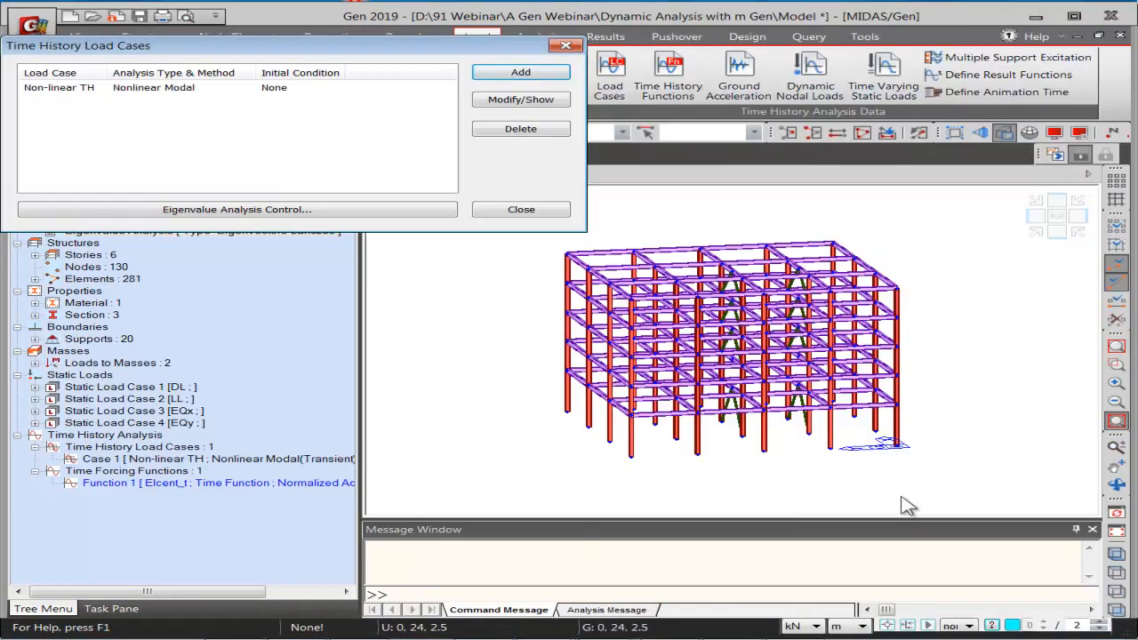
{"action": "left_click", "coordinate": [523, 210]}
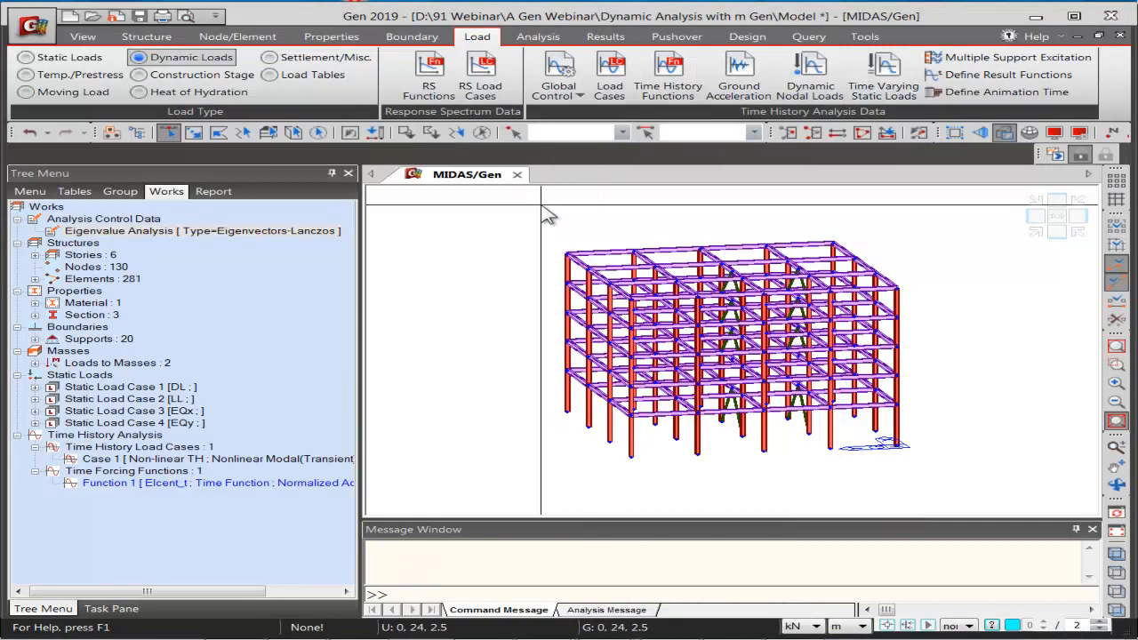
Add a ground acceleration for Non-linear TH using Elcent_t in direction X, with scale factor 1, arrival time 0 and angle 0
{"action": "left_click", "coordinate": [757, 76]}
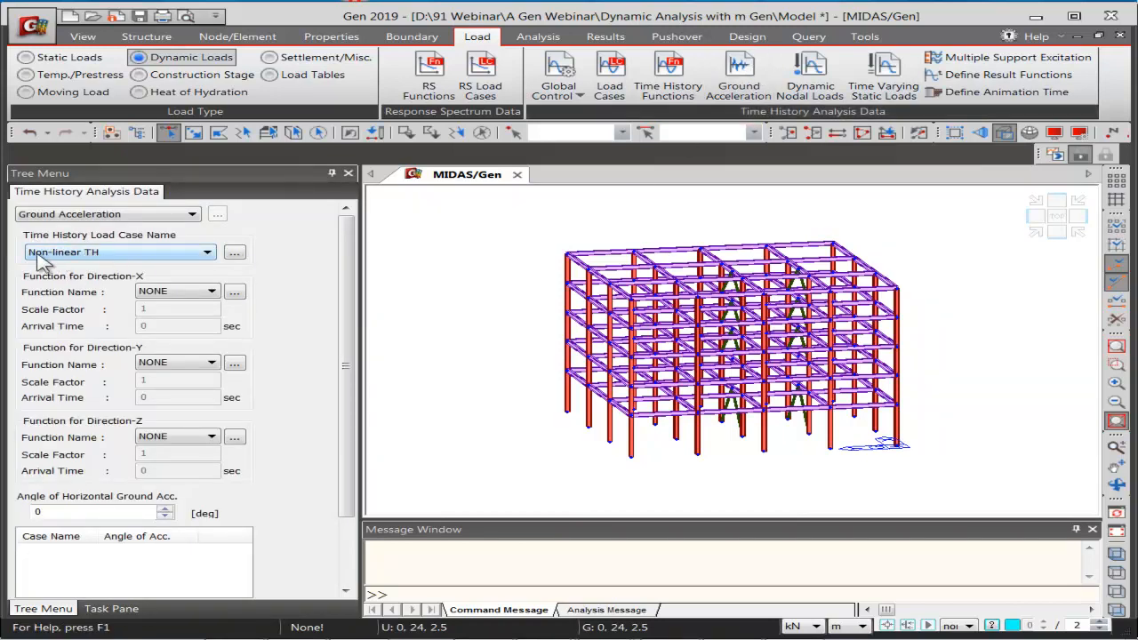
{"action": "left_click", "coordinate": [123, 254]}
{"action": "left_click", "coordinate": [120, 254]}
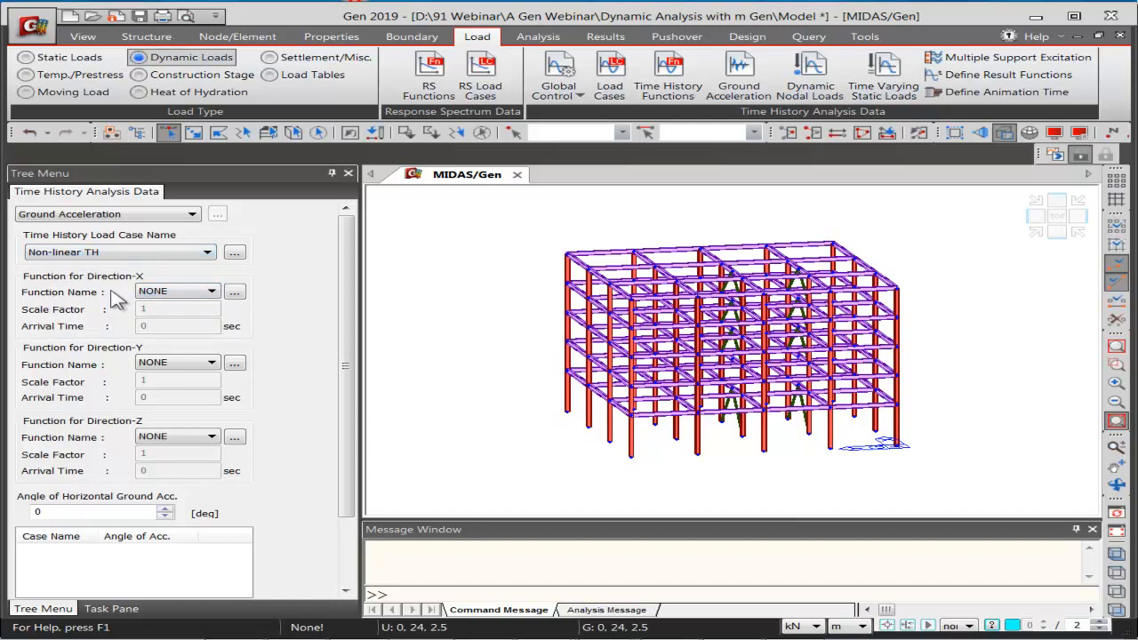
{"action": "left_click", "coordinate": [171, 293]}
{"action": "left_click", "coordinate": [169, 301]}
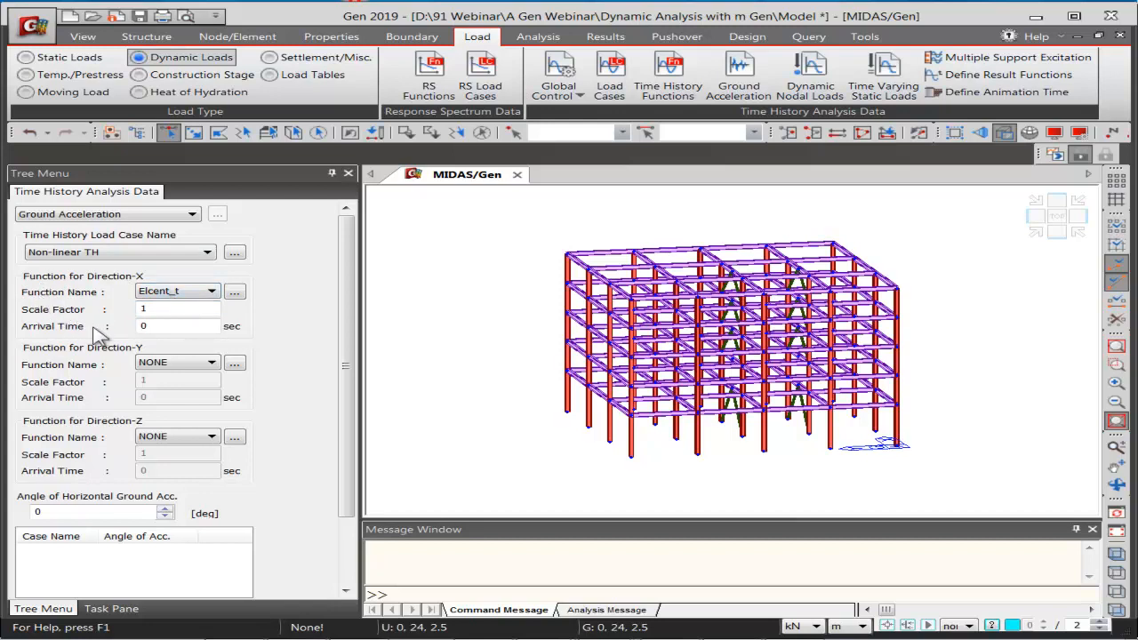
{"action": "left_click_drag", "start_coordinate": [156, 328], "coordinate": [133, 328]}
{"action": "left_click_drag", "start_coordinate": [349, 318], "coordinate": [349, 371]}
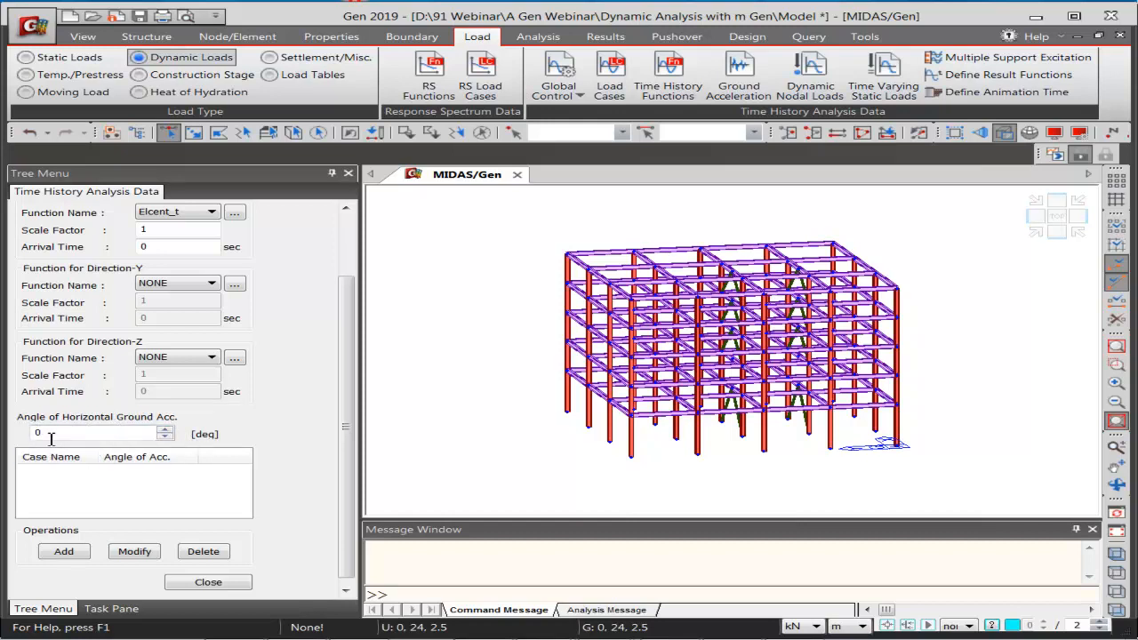
{"action": "left_click", "coordinate": [64, 555]}
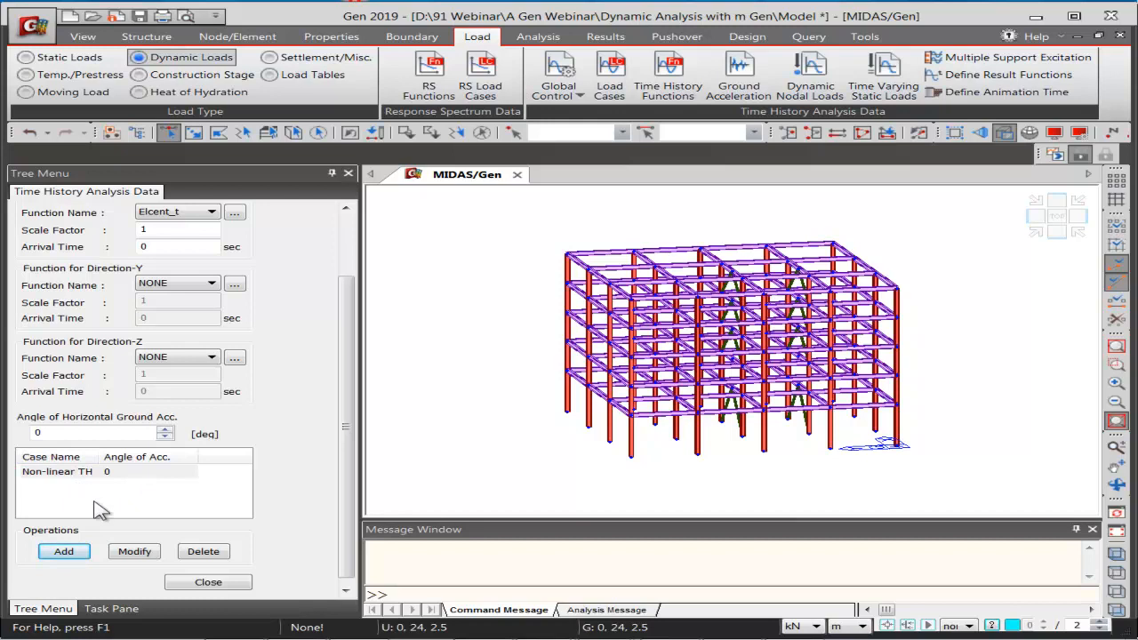
{"action": "left_click", "coordinate": [191, 582]}
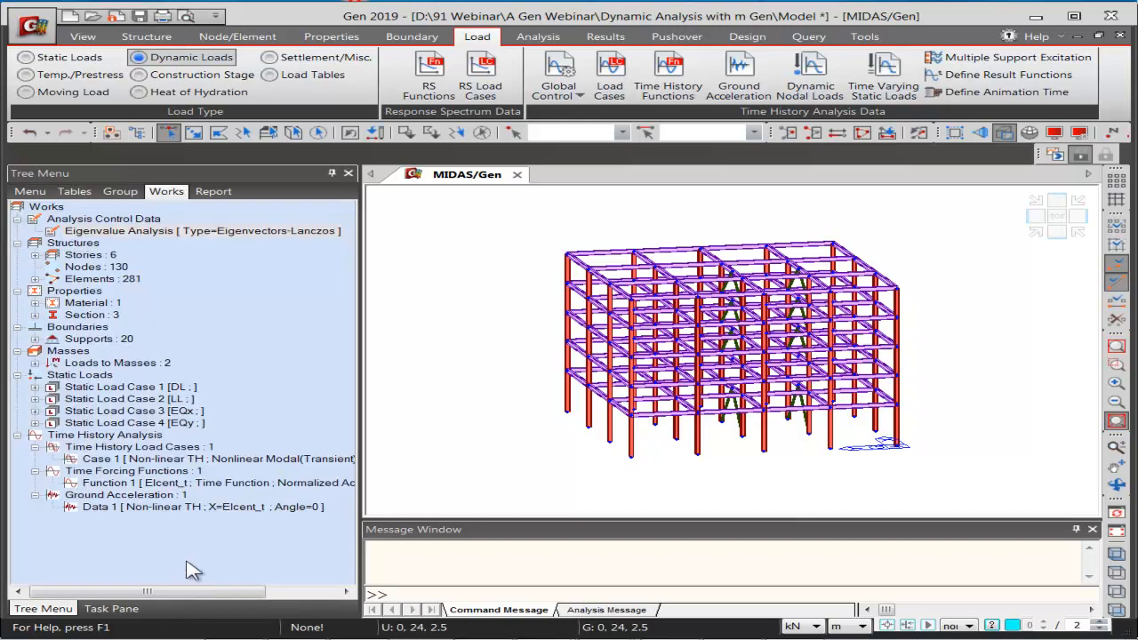
Check the time history load case, forcing function and ground acceleration entries in the model's works tree
{"action": "left_click", "coordinate": [114, 460]}
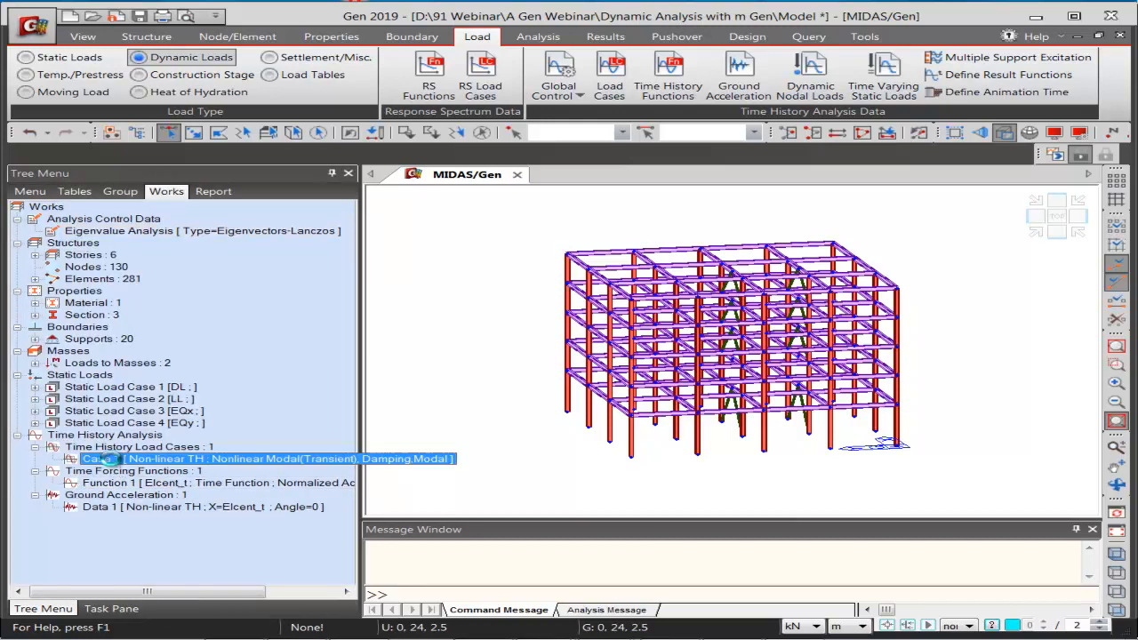
{"action": "left_click", "coordinate": [127, 485]}
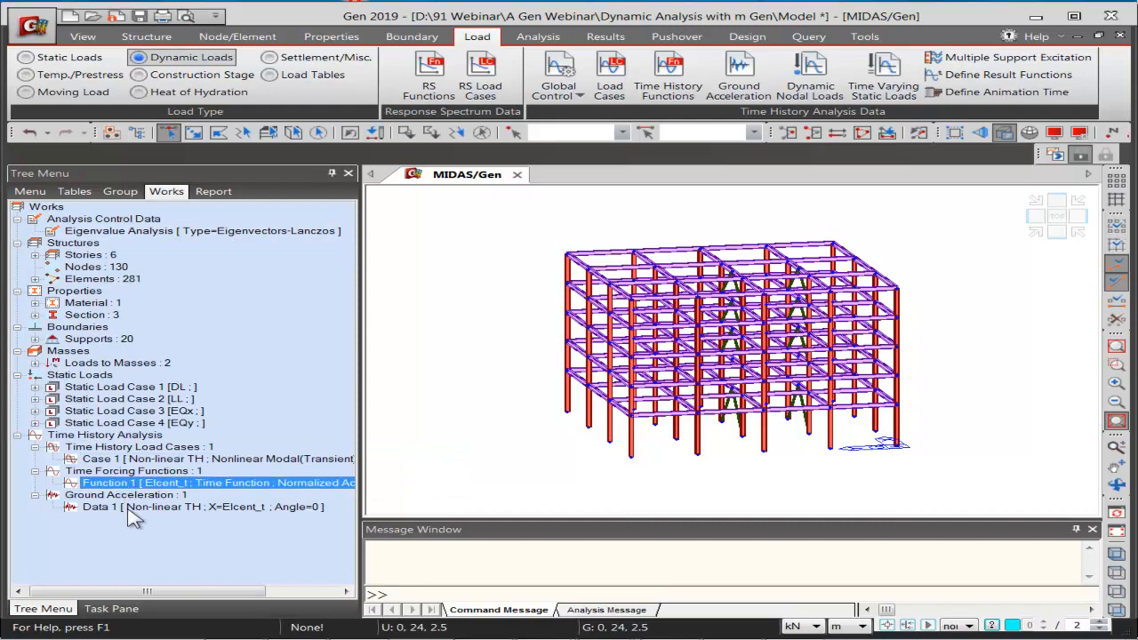
{"action": "left_click", "coordinate": [131, 509]}
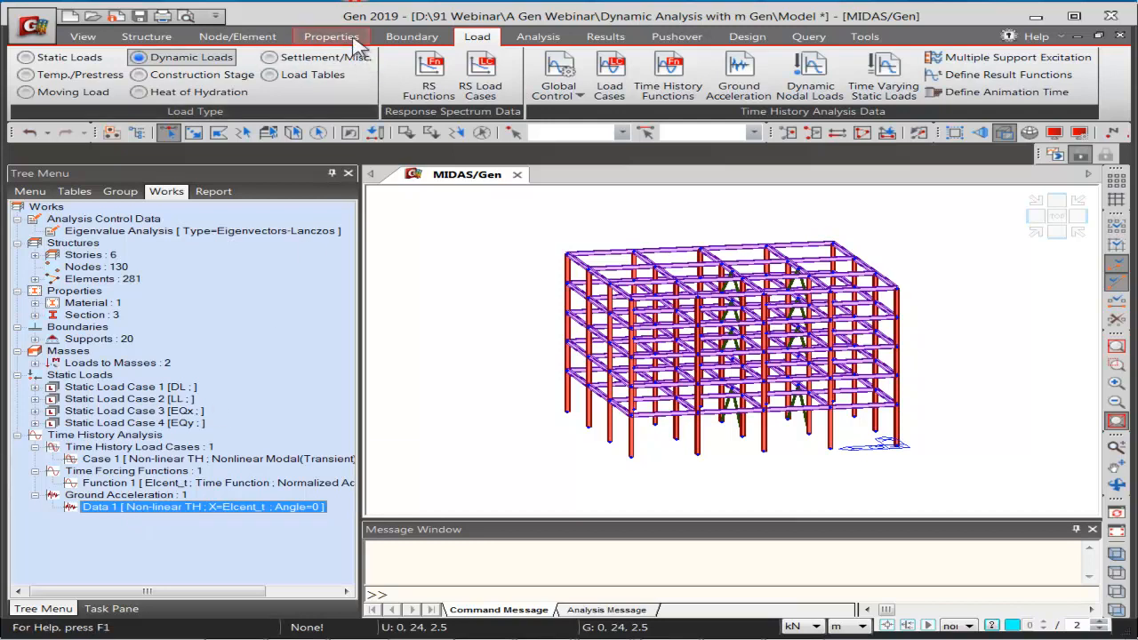
Review the inelastic material options and open a new fiber division of section for an MCPM wall
{"action": "left_click", "coordinate": [331, 37]}
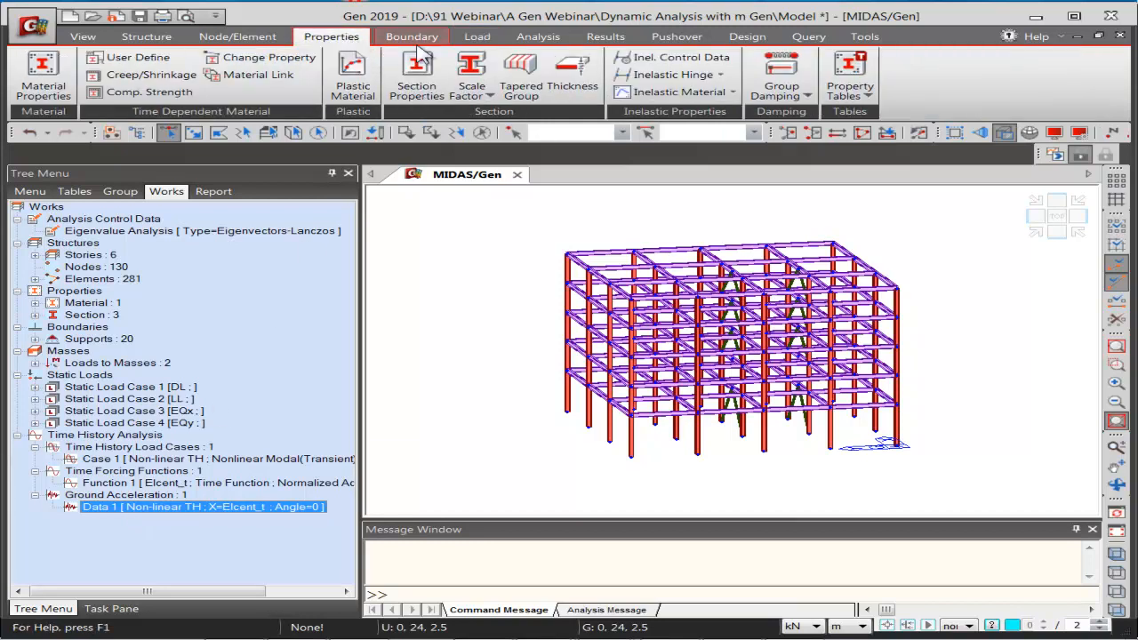
{"action": "left_click", "coordinate": [686, 92]}
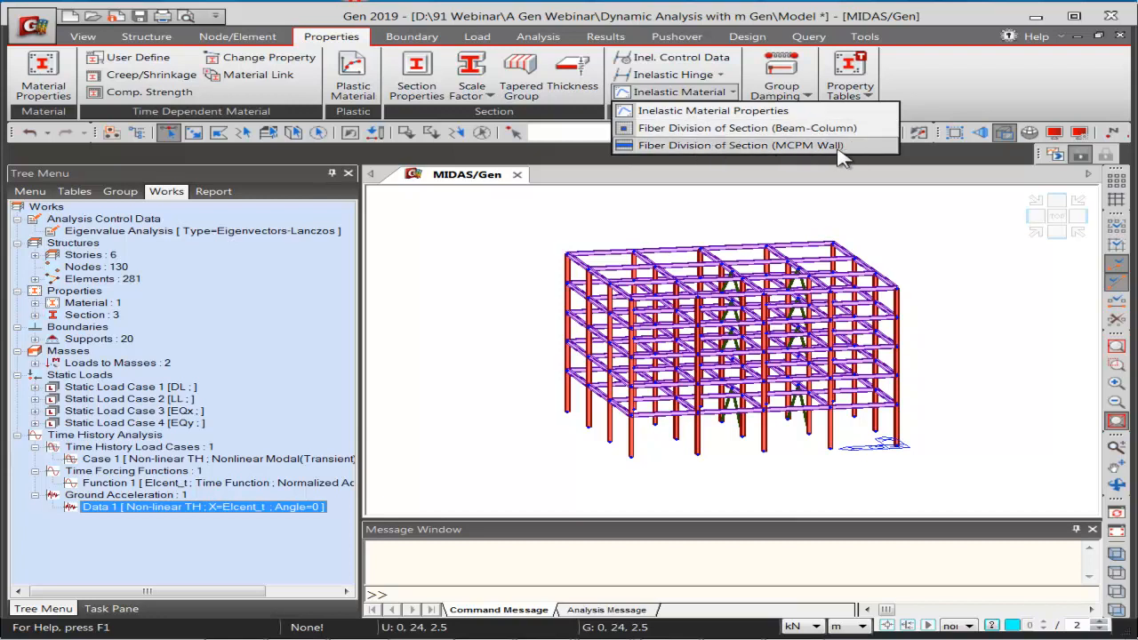
{"action": "left_click", "coordinate": [949, 96]}
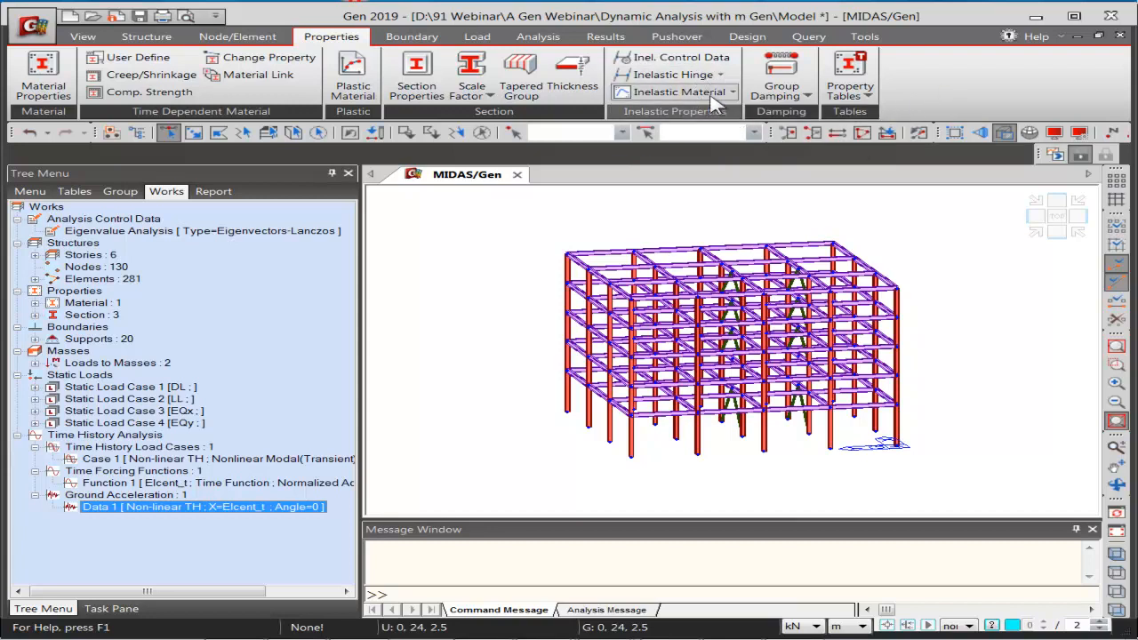
{"action": "left_click", "coordinate": [697, 92]}
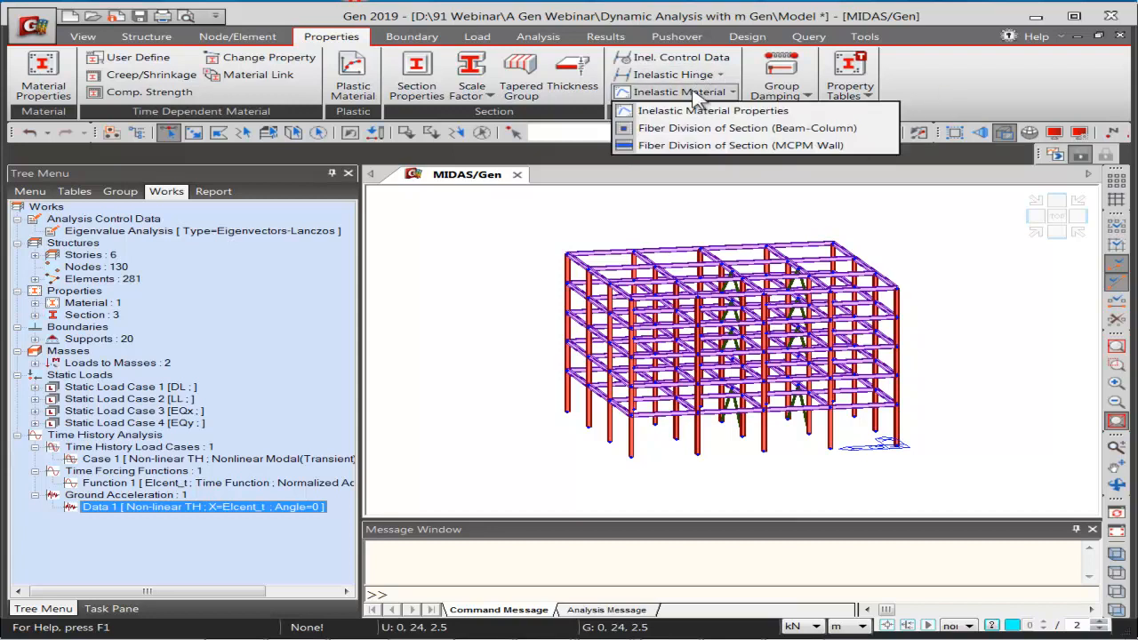
{"action": "left_click", "coordinate": [705, 151]}
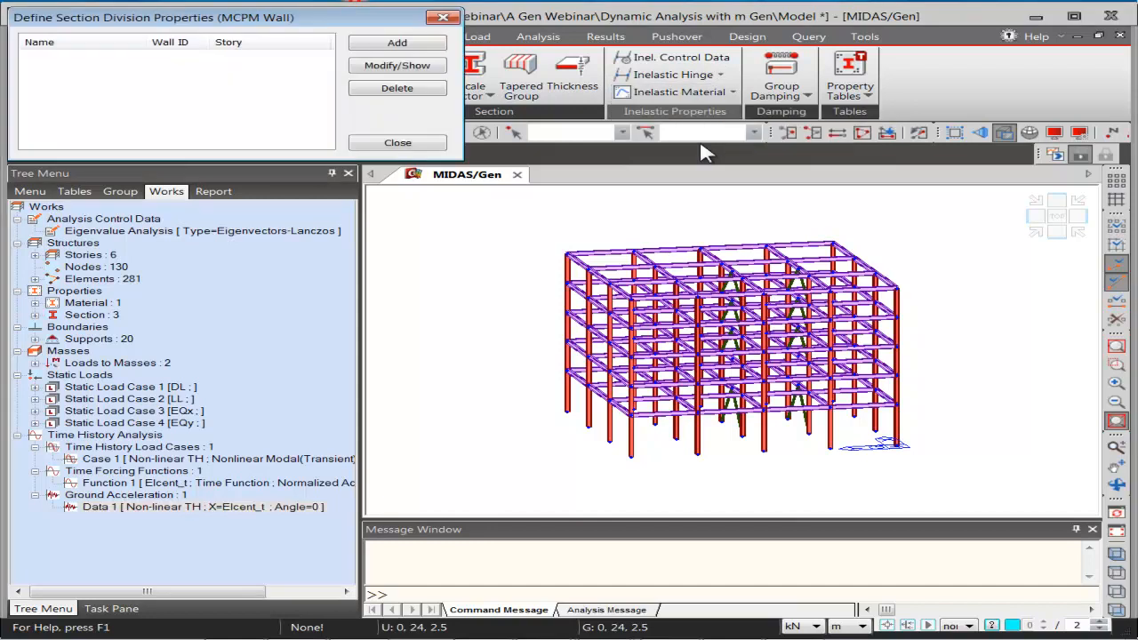
{"action": "left_click", "coordinate": [394, 44]}
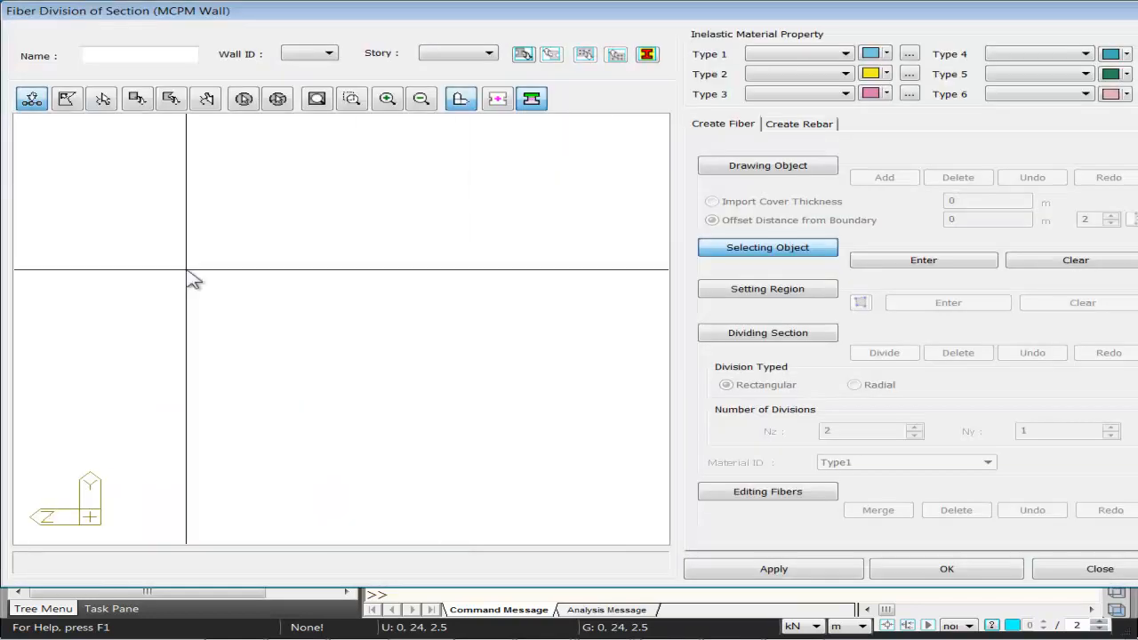
Examine the Mander Model settings for a new concrete inelastic material, closing the fiber division definition without saving anything
{"action": "left_click", "coordinate": [912, 55]}
{"action": "left_click", "coordinate": [825, 240]}
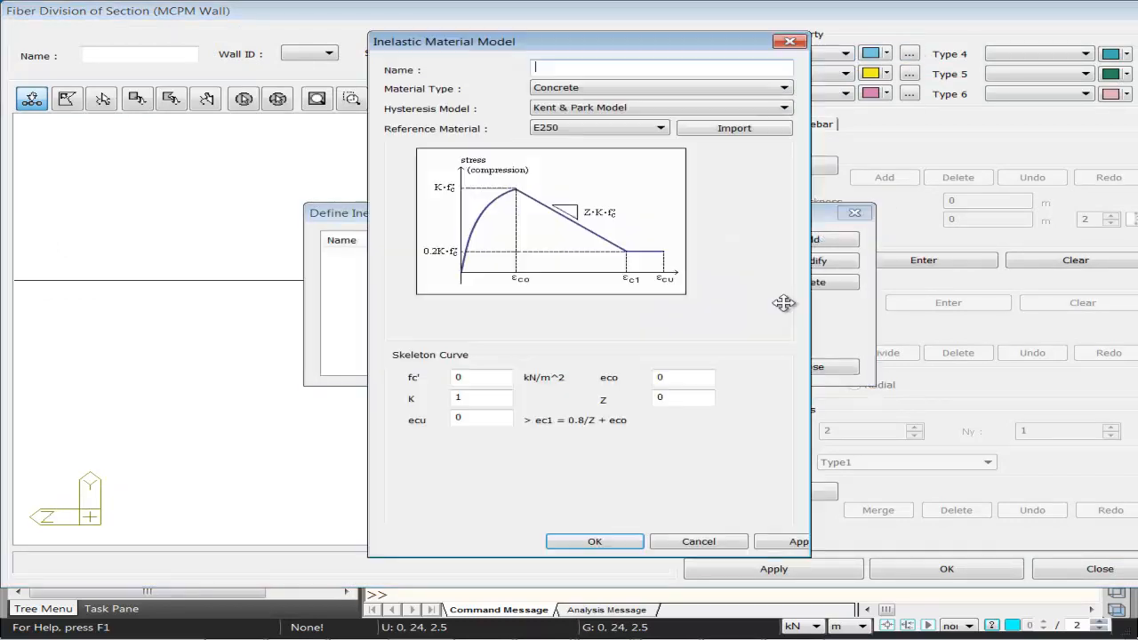
{"action": "left_click", "coordinate": [600, 108]}
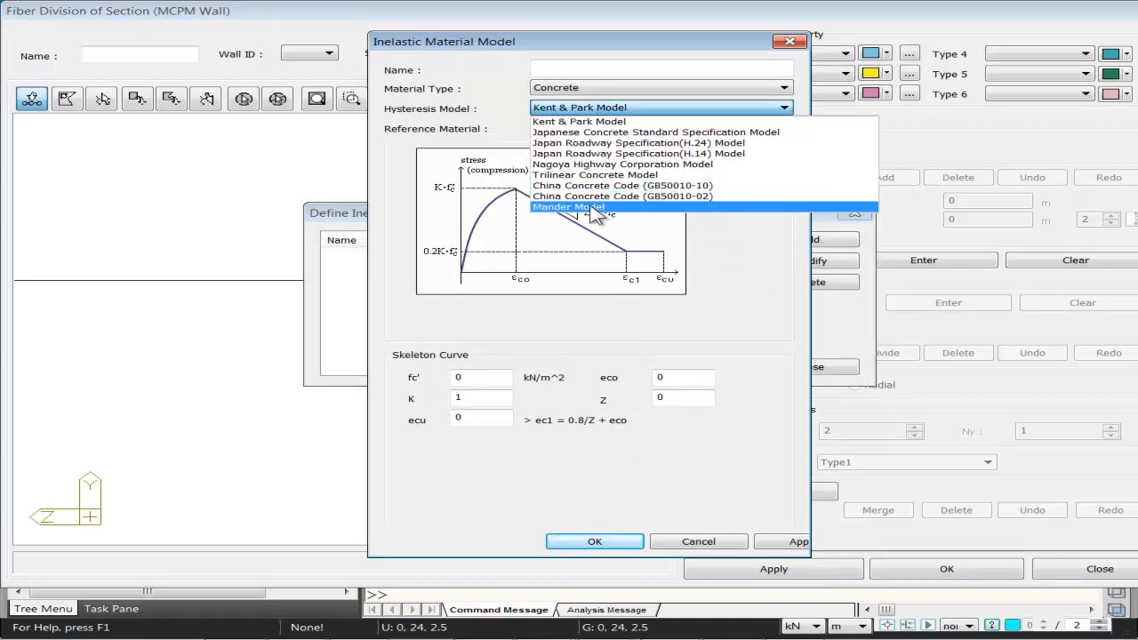
{"action": "left_click", "coordinate": [590, 211]}
{"action": "left_click_drag", "start_coordinate": [734, 42], "coordinate": [419, 22]}
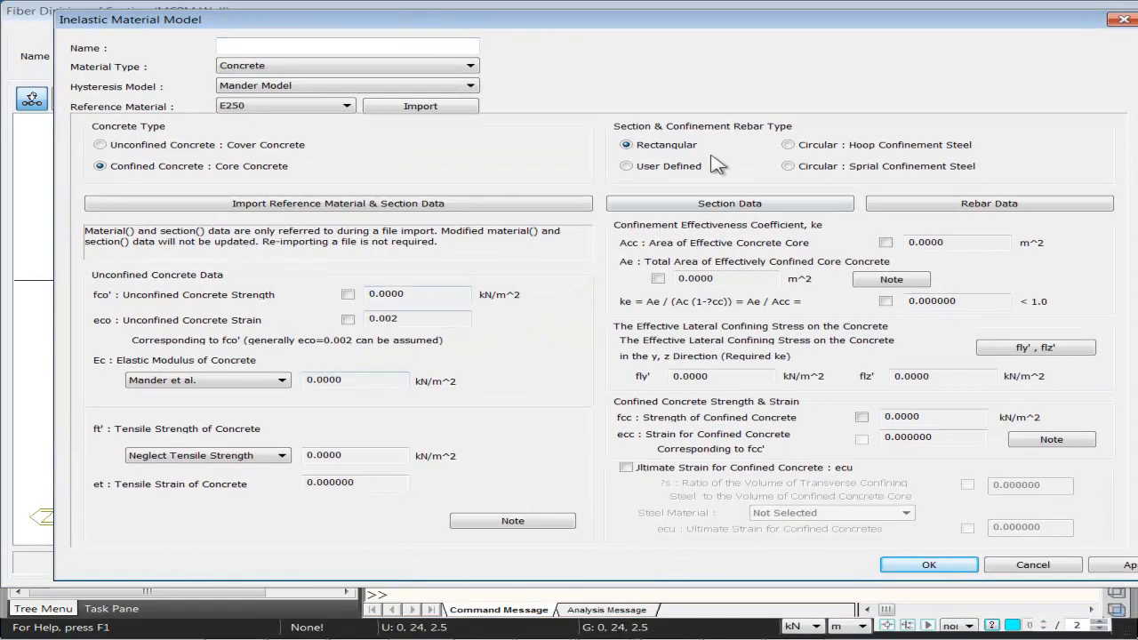
{"action": "left_click", "coordinate": [1121, 23]}
{"action": "left_click", "coordinate": [860, 214]}
{"action": "left_click_drag", "start_coordinate": [959, 30], "coordinate": [680, 89]}
{"action": "left_click", "coordinate": [879, 99]}
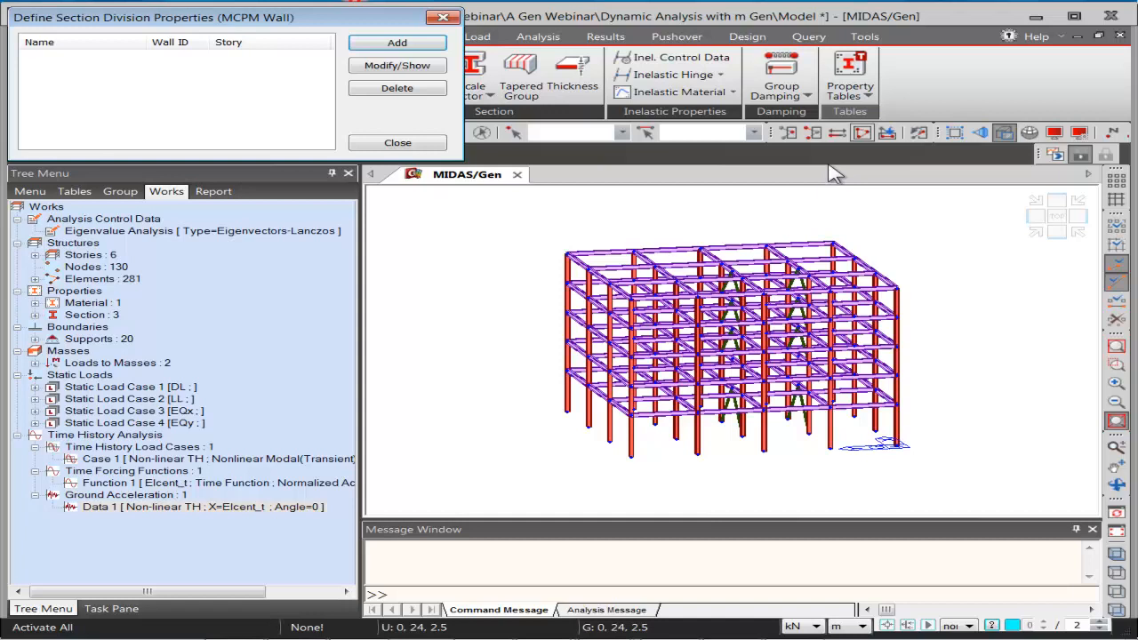
{"action": "left_click", "coordinate": [442, 17]}
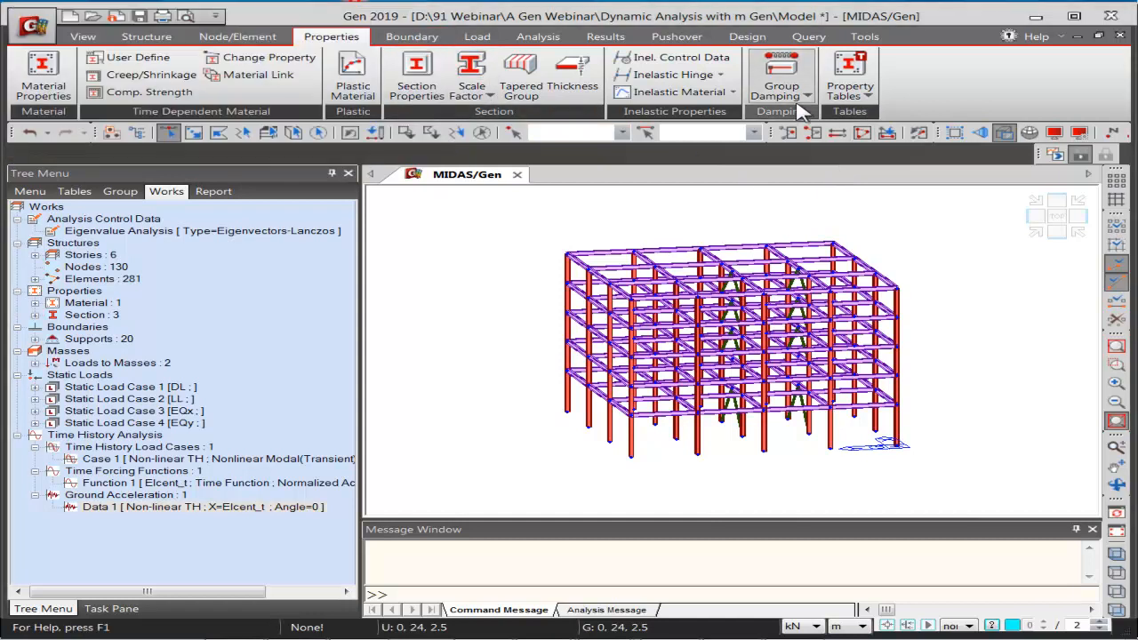
Perform the analysis of the steel frame with the nonlinear time history load case
{"action": "left_click", "coordinate": [547, 40]}
{"action": "left_click", "coordinate": [695, 73]}
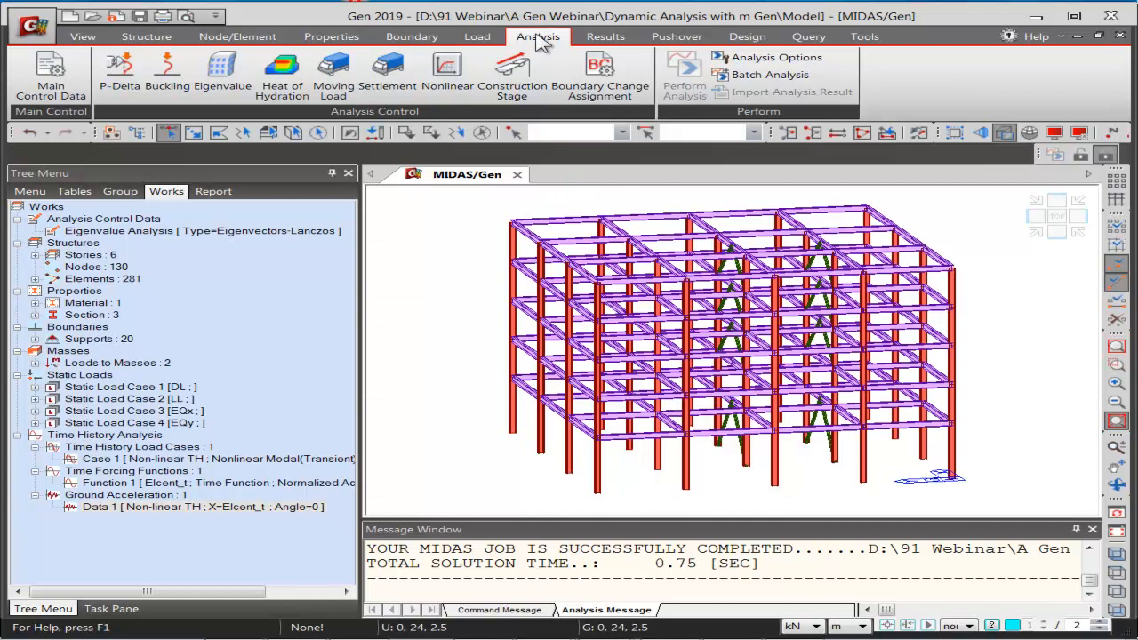
Display the time history displacement of the frame for Non-linear TH at step 5.9
{"action": "left_click", "coordinate": [608, 39]}
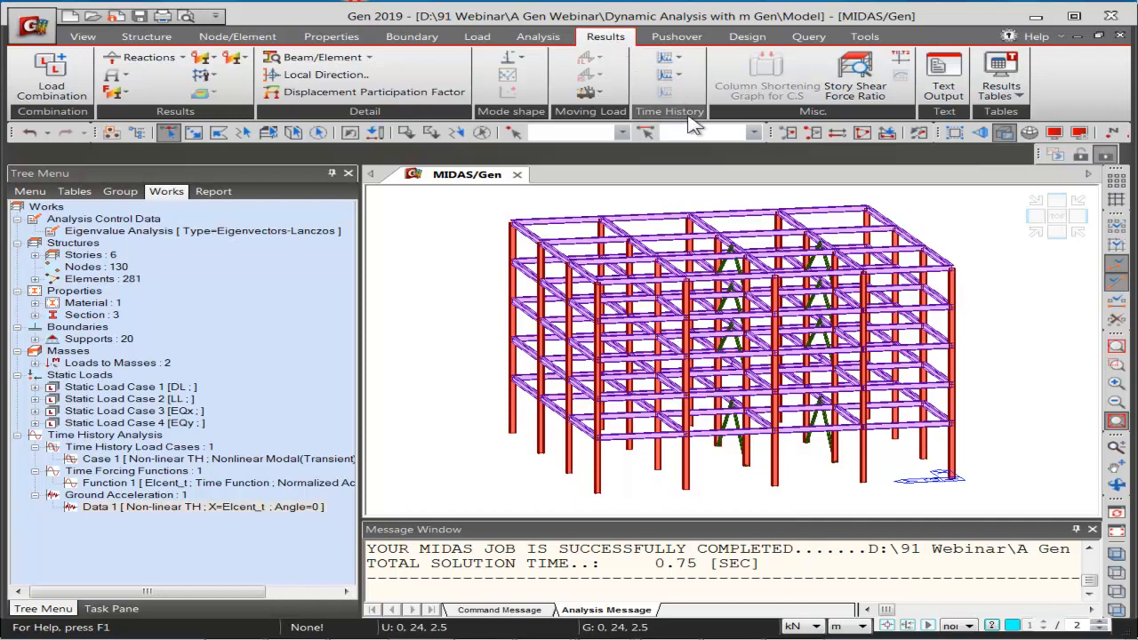
{"action": "left_click", "coordinate": [676, 60]}
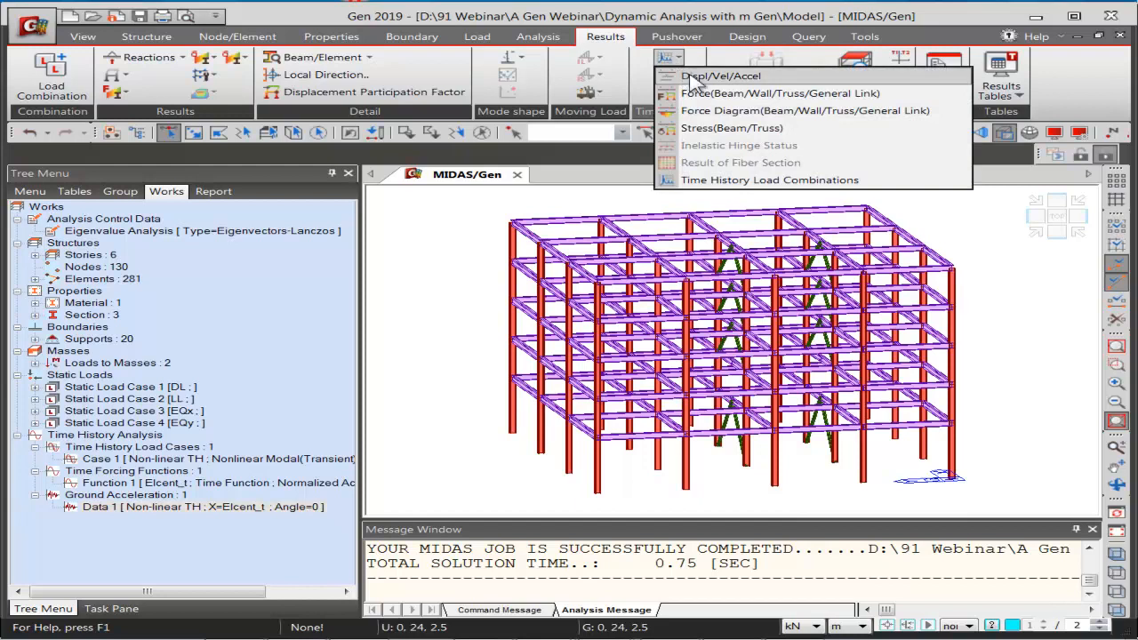
{"action": "left_click", "coordinate": [694, 78]}
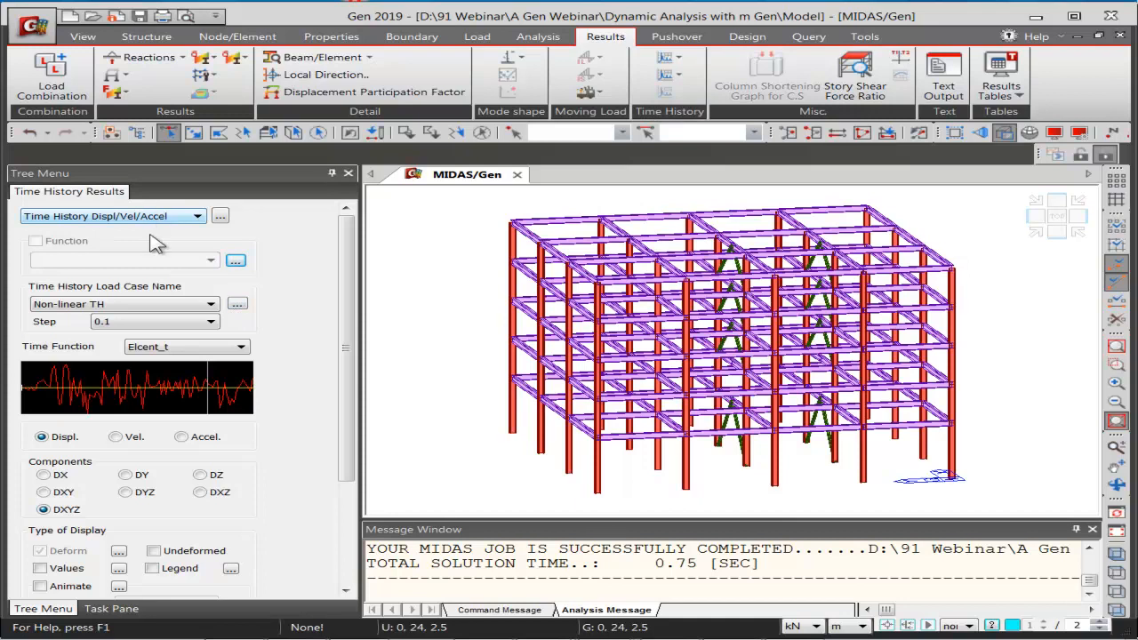
{"action": "left_click", "coordinate": [122, 324]}
{"action": "left_click_drag", "start_coordinate": [212, 59], "coordinate": [206, 253]}
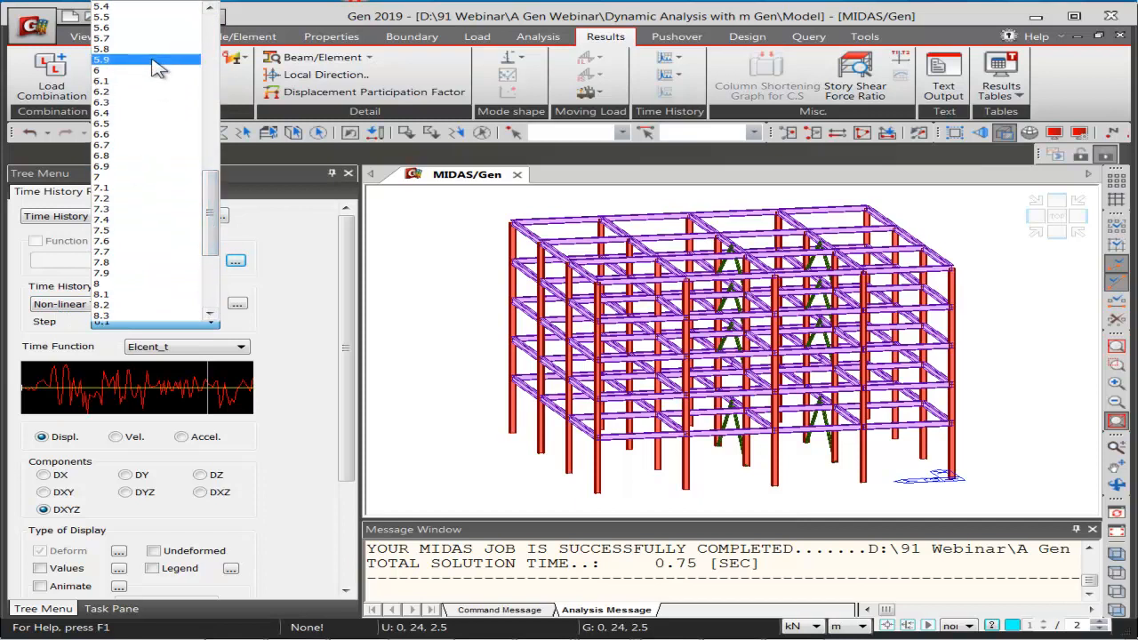
{"action": "left_click", "coordinate": [156, 69]}
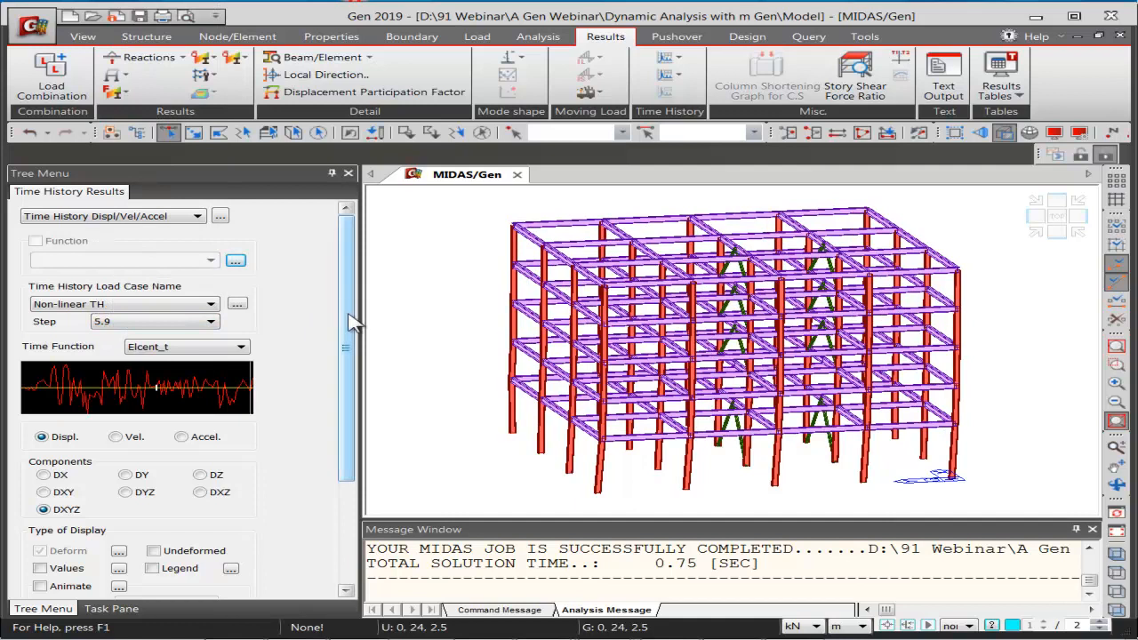
Animate the DXYZ displacement of the frame from 0.1 to 10 sec in 0.1 sec increments
{"action": "left_click_drag", "start_coordinate": [347, 321], "coordinate": [324, 430]}
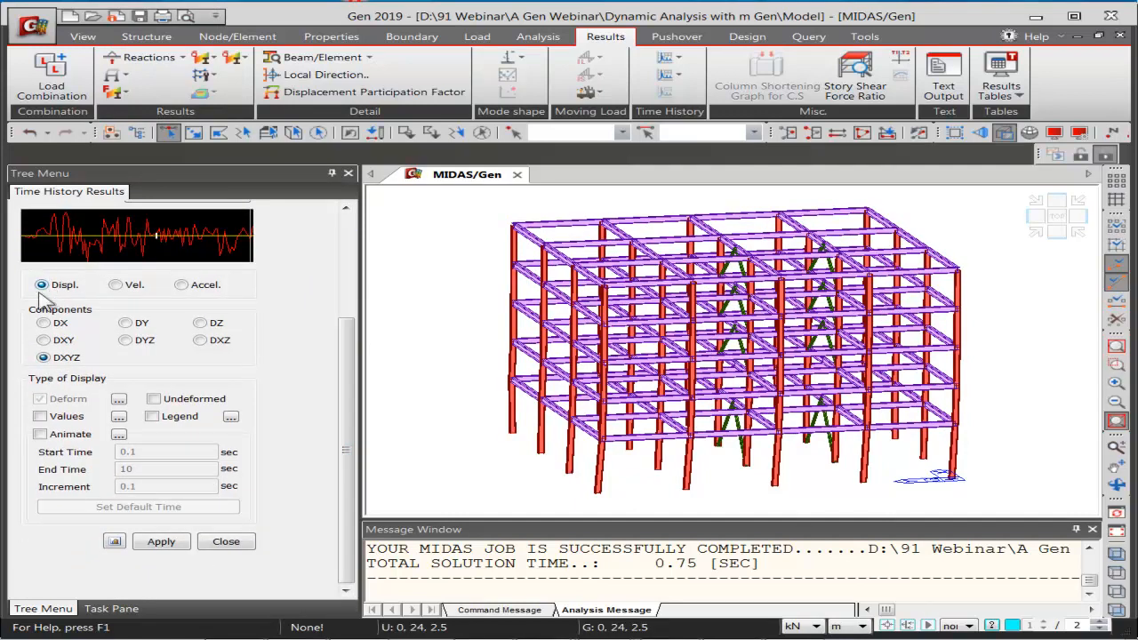
{"action": "left_click", "coordinate": [72, 435]}
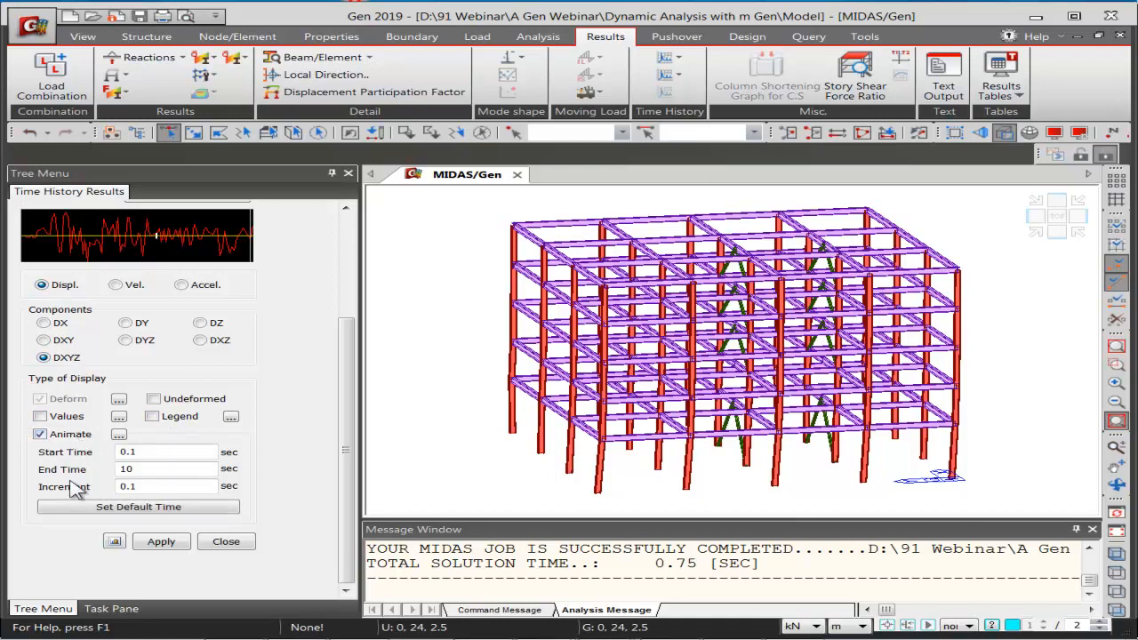
{"action": "left_click", "coordinate": [161, 541]}
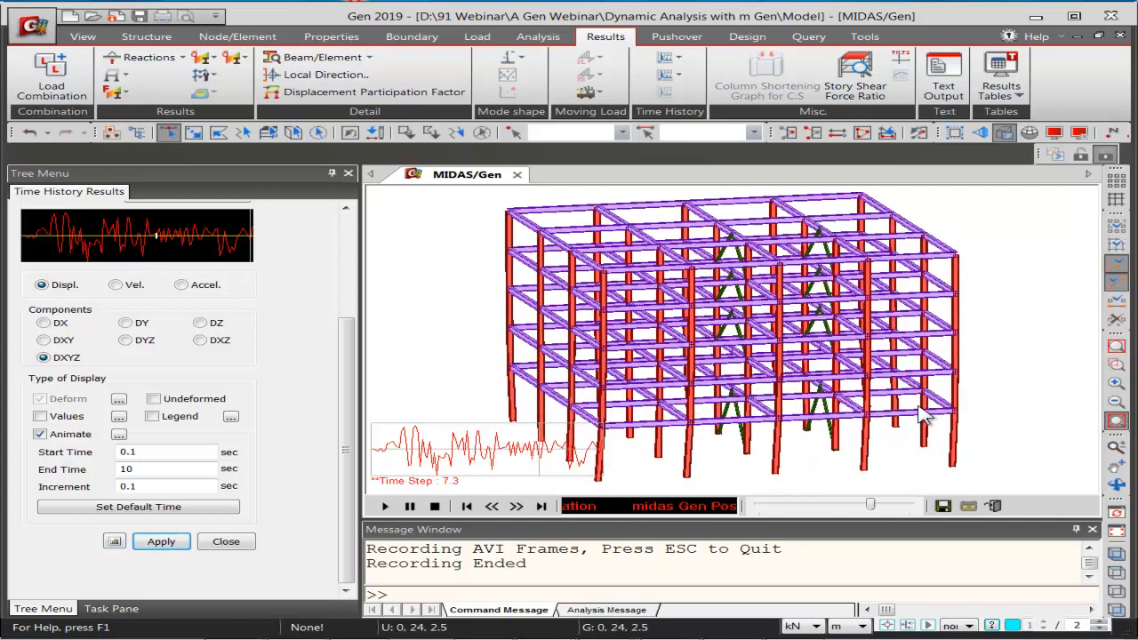
Check the AVI save option of the displacement animation without saving a file, and end the animation playback
{"action": "left_click", "coordinate": [942, 506]}
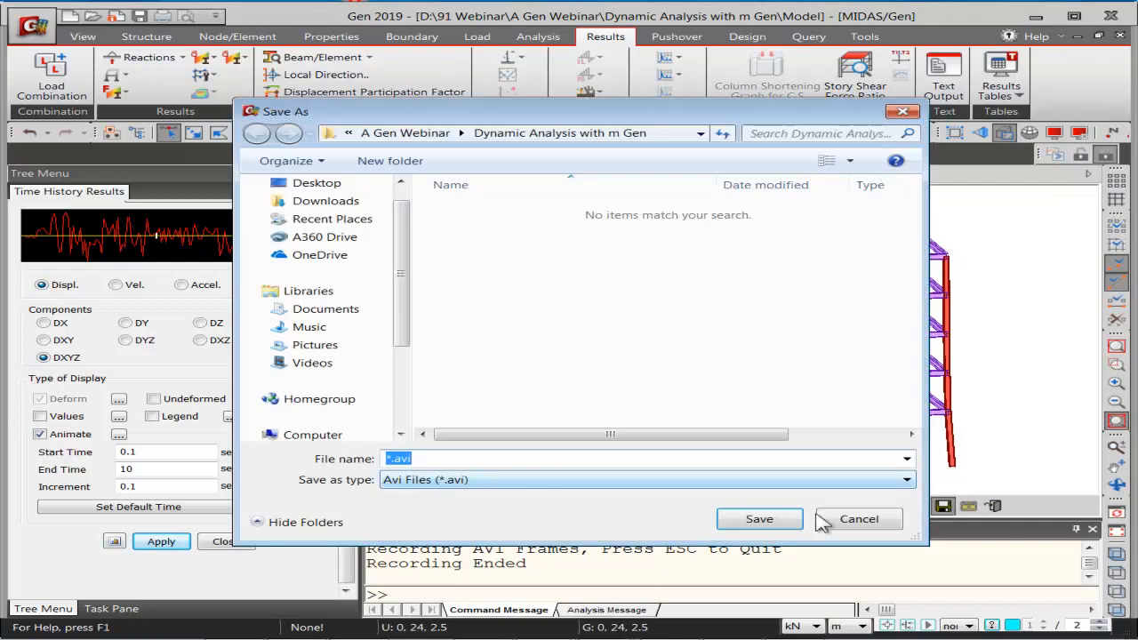
{"action": "left_click", "coordinate": [855, 519]}
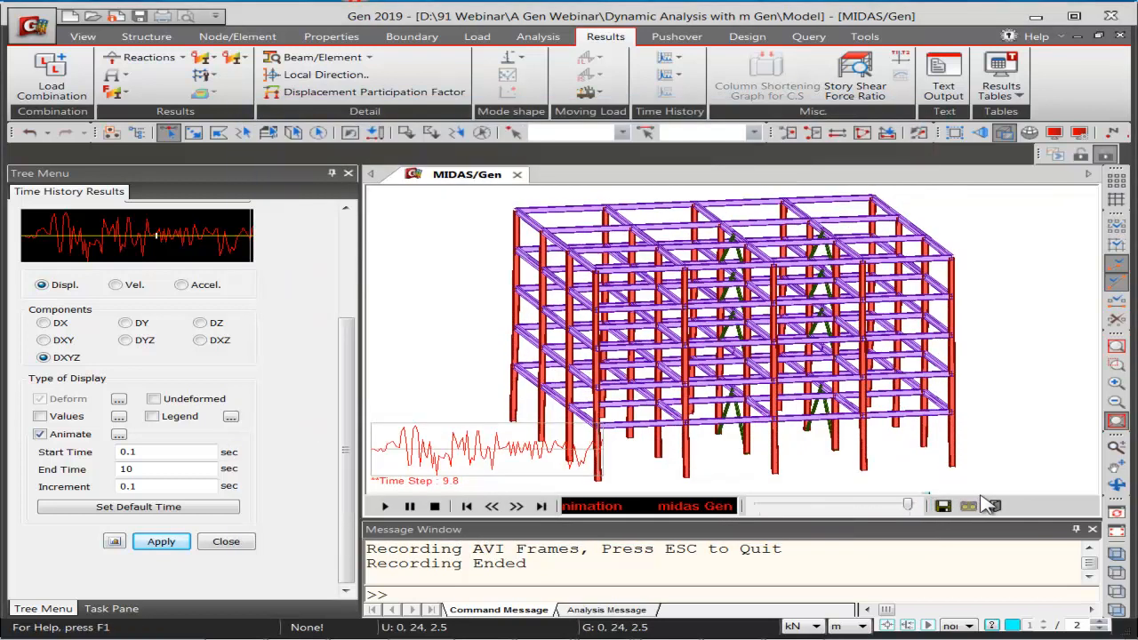
{"action": "left_click", "coordinate": [990, 504]}
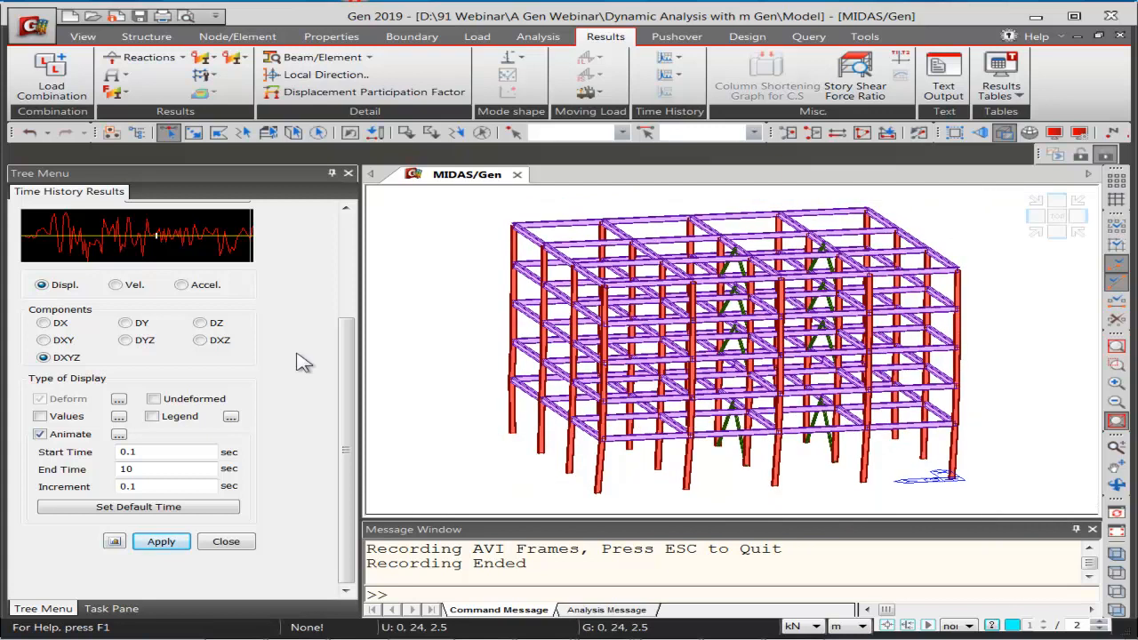
{"action": "scroll", "coordinate": [306, 363], "scroll_direction": "up", "scroll_amount": 5}
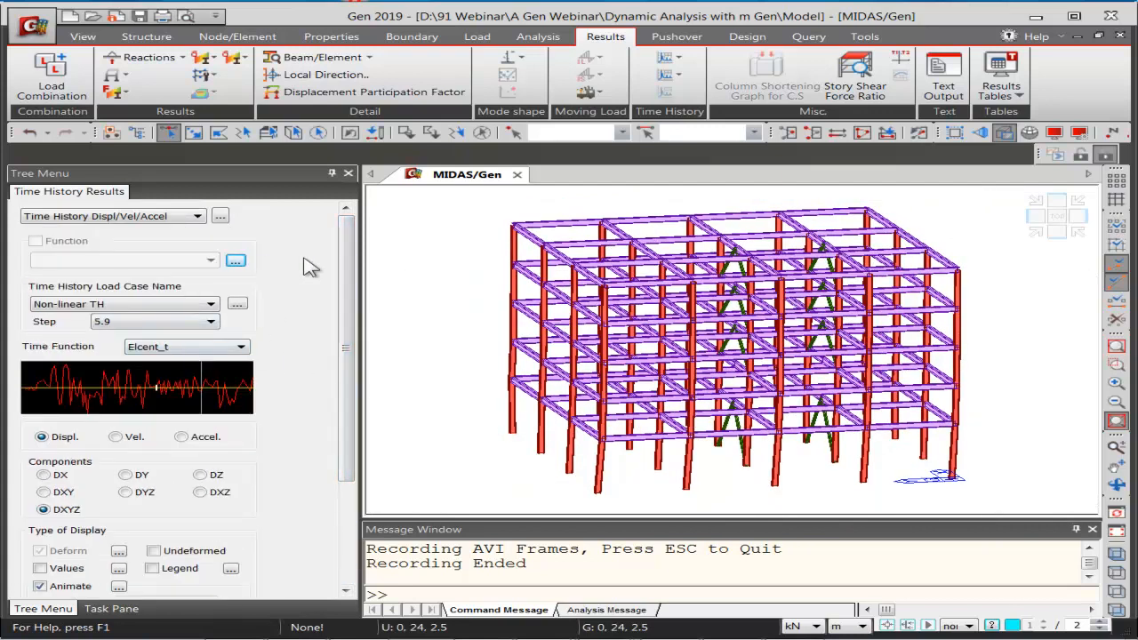
Display the time history force diagram of the frame for component My, load case Non-linear TH, at step 2.3
{"action": "left_click", "coordinate": [667, 60]}
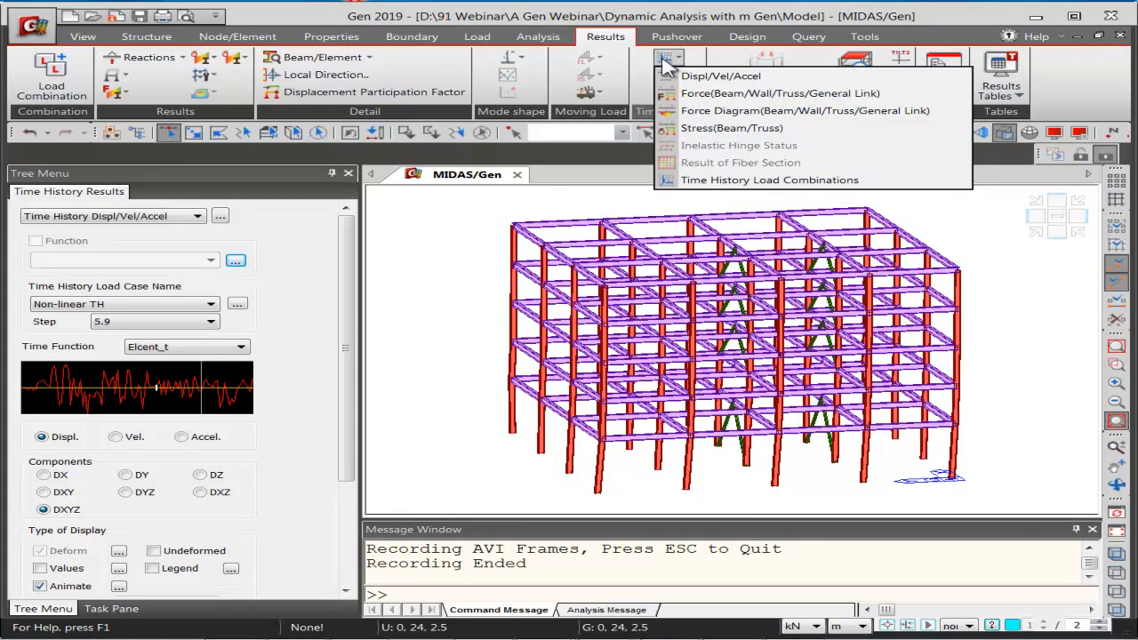
{"action": "left_click", "coordinate": [720, 110]}
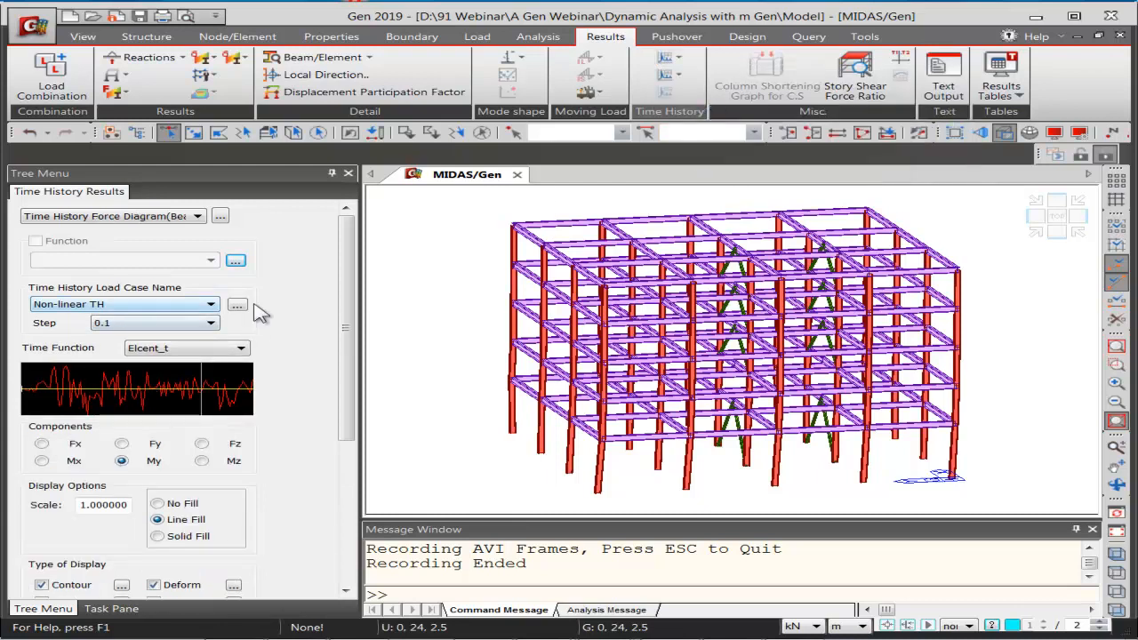
{"action": "scroll", "coordinate": [347, 284], "scroll_direction": "down", "scroll_amount": 5}
{"action": "scroll", "coordinate": [347, 285], "scroll_direction": "up", "scroll_amount": 4}
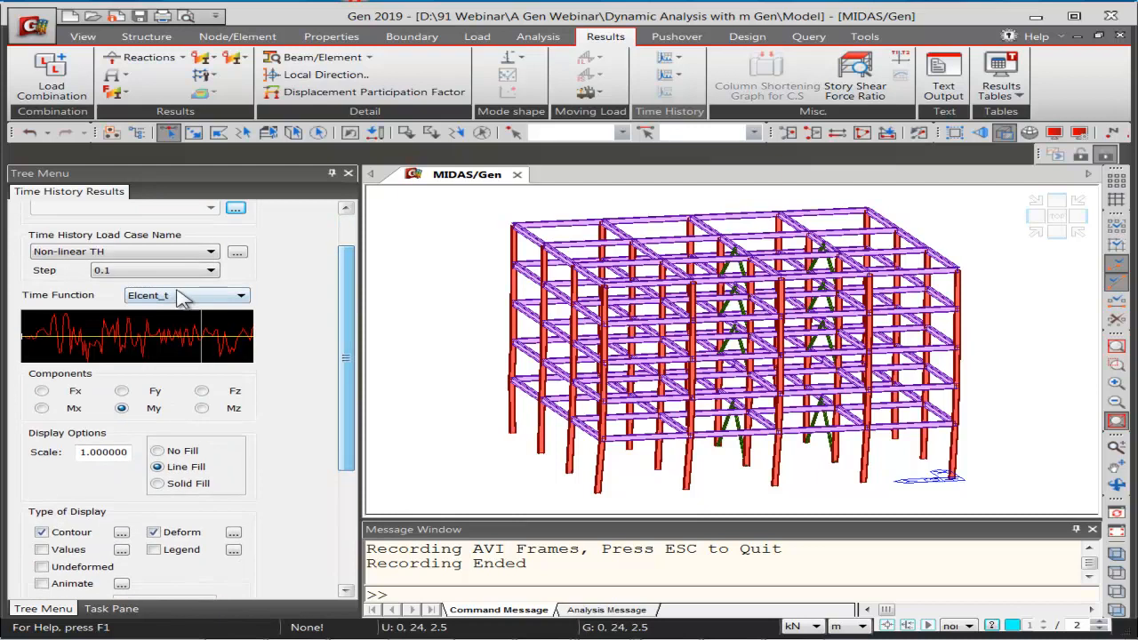
{"action": "left_click", "coordinate": [160, 278]}
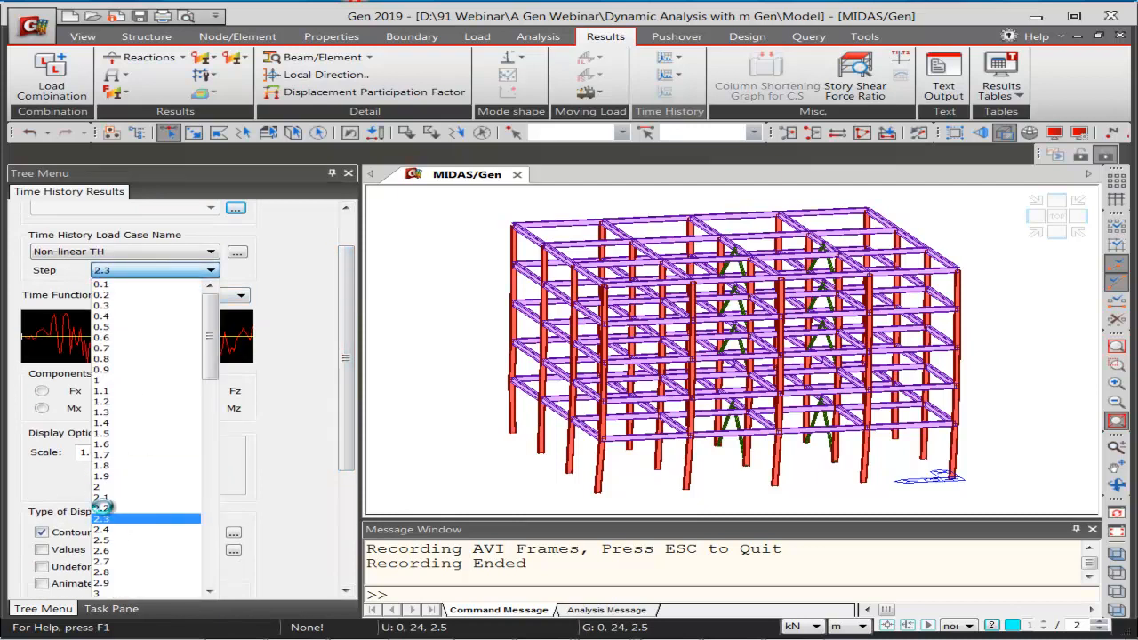
{"action": "left_click", "coordinate": [107, 518]}
Change the displayed step of the My force diagram to 4.7
{"action": "left_click_drag", "start_coordinate": [349, 282], "coordinate": [349, 309]}
{"action": "left_click", "coordinate": [178, 257]}
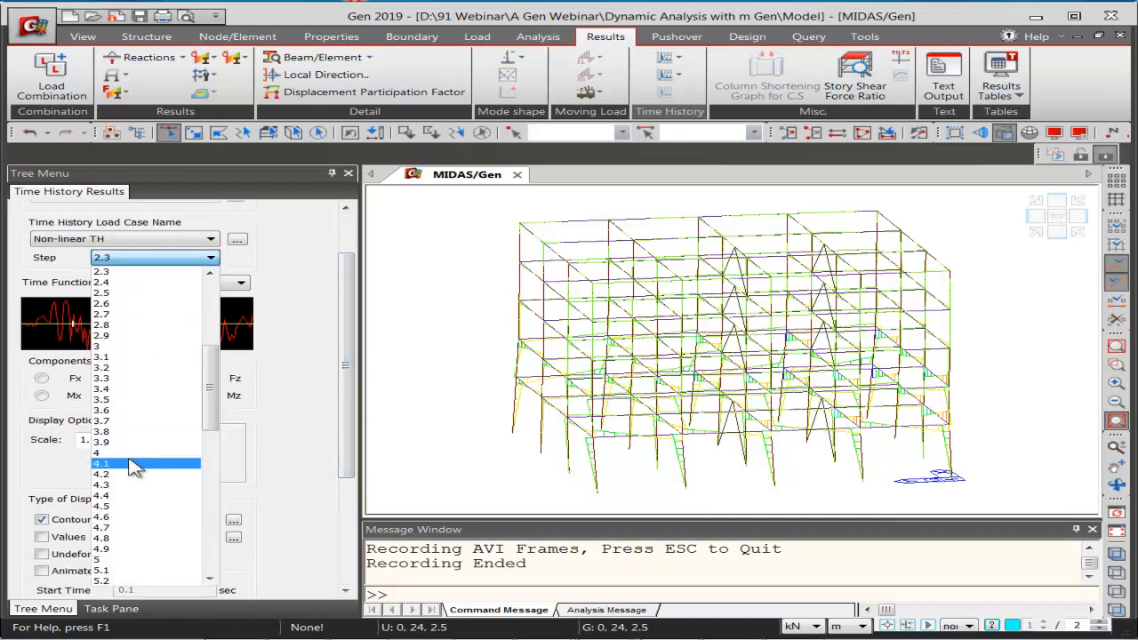
{"action": "left_click", "coordinate": [125, 503]}
{"action": "mouse_move", "coordinate": [346, 305]}
{"action": "left_mouse_down"}
{"action": "mouse_move", "coordinate": [347, 407]}
{"action": "mouse_move", "coordinate": [347, 300]}
{"action": "left_mouse_up"}
{"action": "left_click_drag", "start_coordinate": [55, 313], "coordinate": [158, 333]}
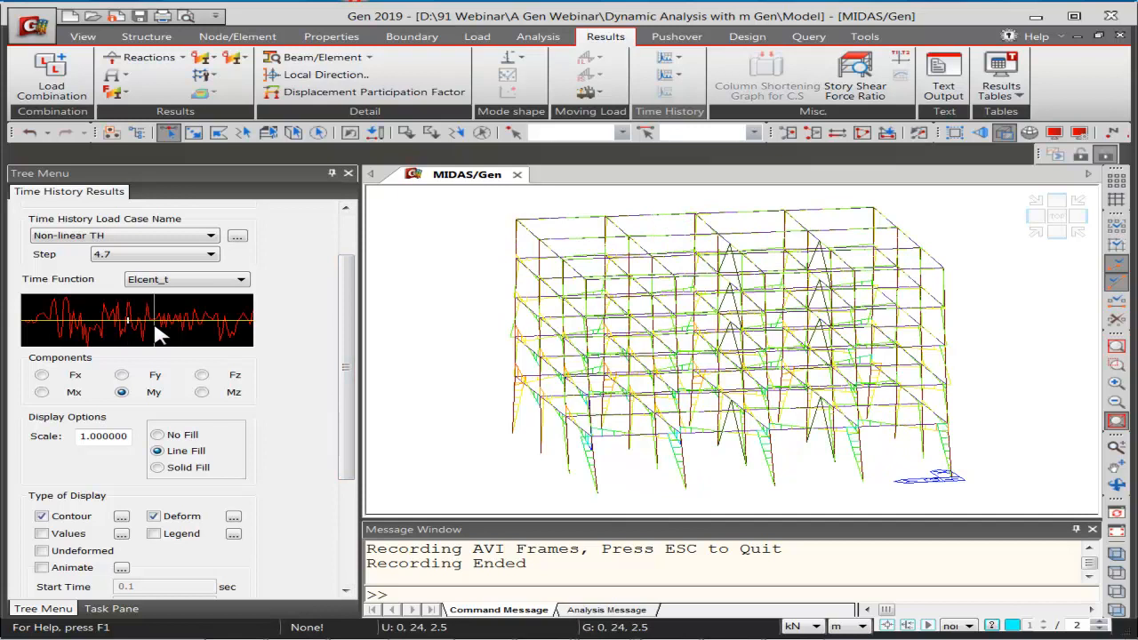
Apply Solid Fill to the My force diagram and view the frame face-on
{"action": "left_click_drag", "start_coordinate": [347, 336], "coordinate": [320, 449]}
{"action": "left_click", "coordinate": [158, 285]}
{"action": "left_click", "coordinate": [161, 541]}
{"action": "middle_click_drag", "start_coordinate": [640, 356], "coordinate": [665, 368]}
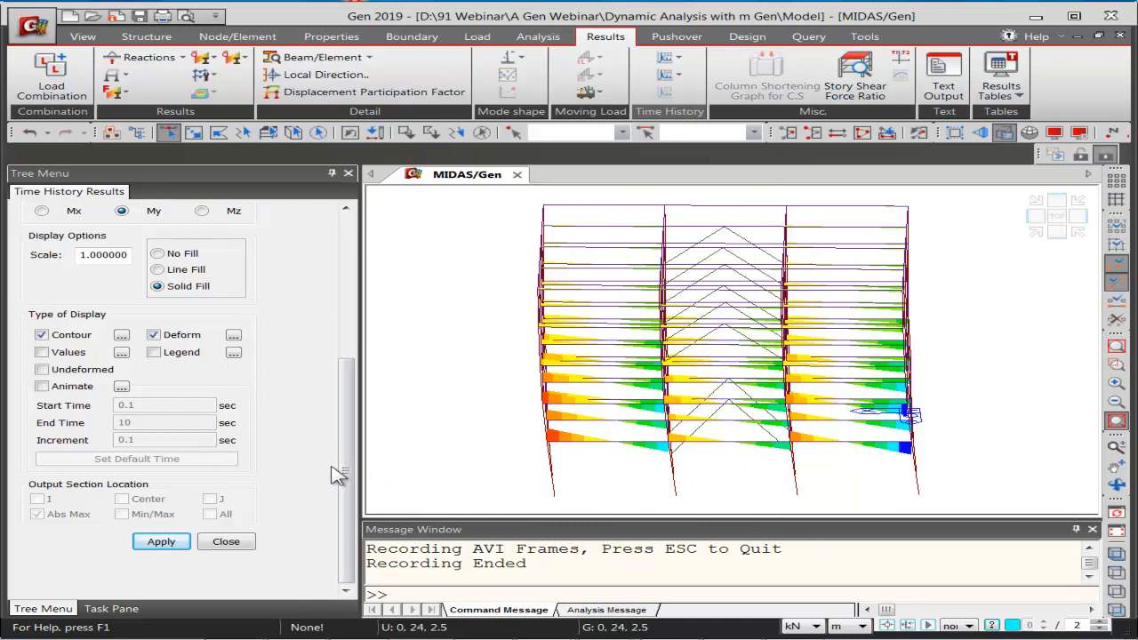
Start a new Displ/Vel/Accel by Story graph function for the Time History Graph
{"action": "left_click_drag", "start_coordinate": [349, 480], "coordinate": [347, 336]}
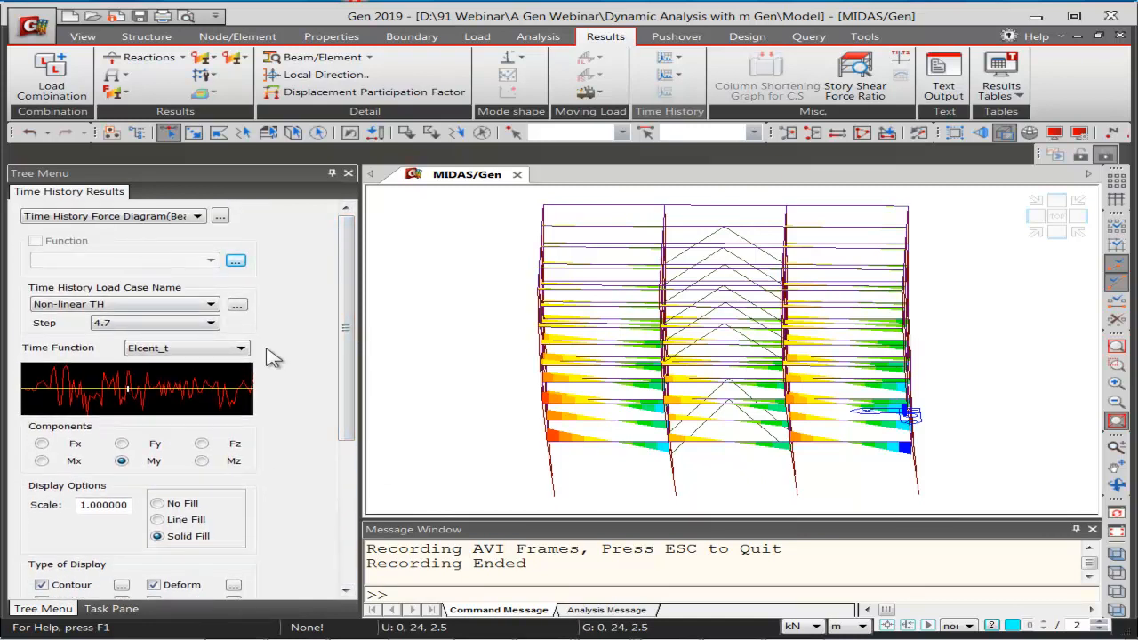
{"action": "left_click", "coordinate": [673, 58]}
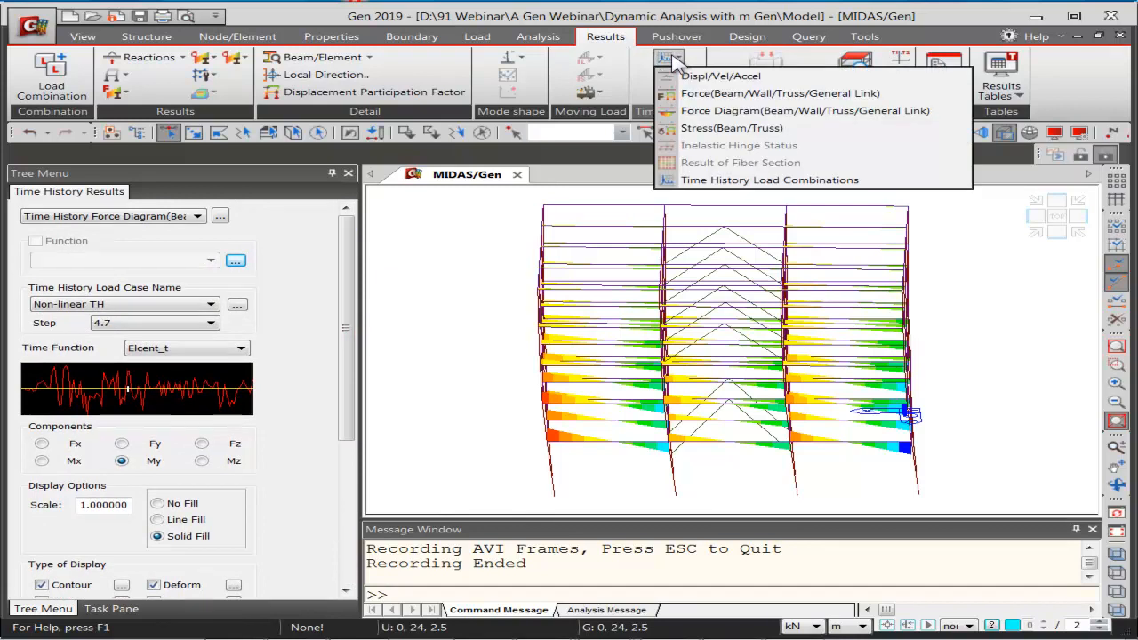
{"action": "left_click", "coordinate": [675, 60]}
{"action": "left_click", "coordinate": [679, 75]}
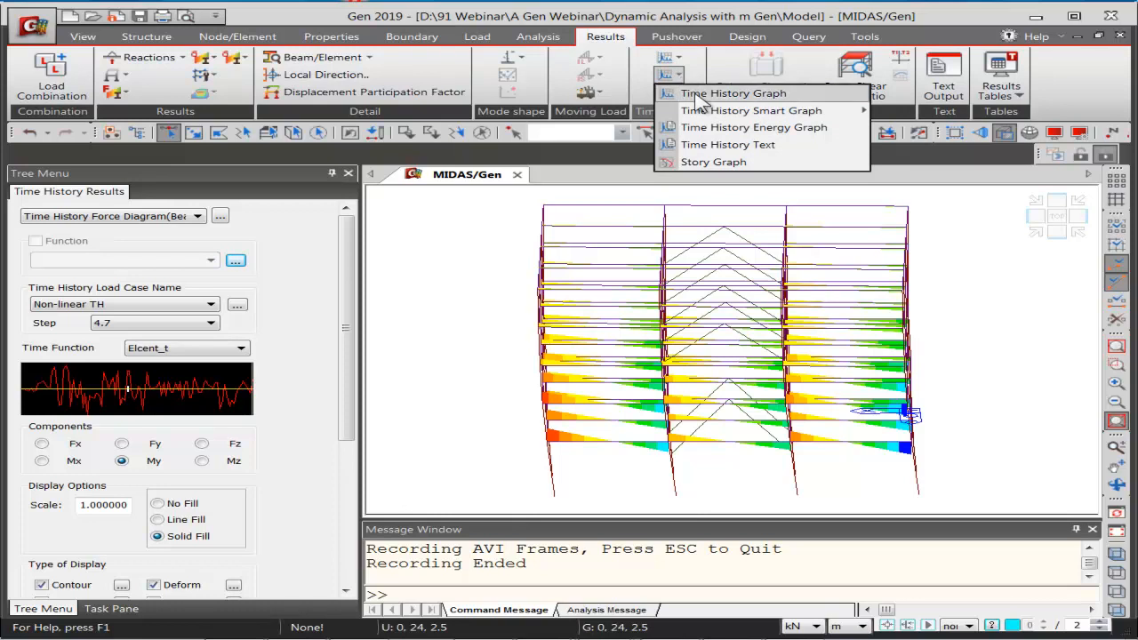
{"action": "left_click", "coordinate": [697, 96]}
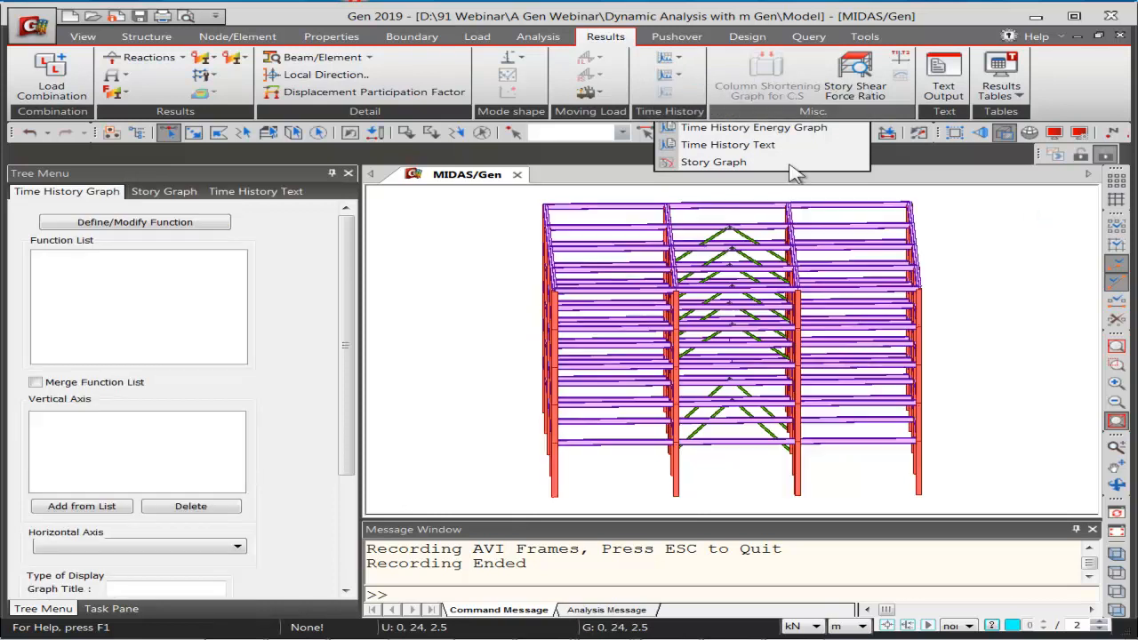
{"action": "left_click", "coordinate": [169, 222]}
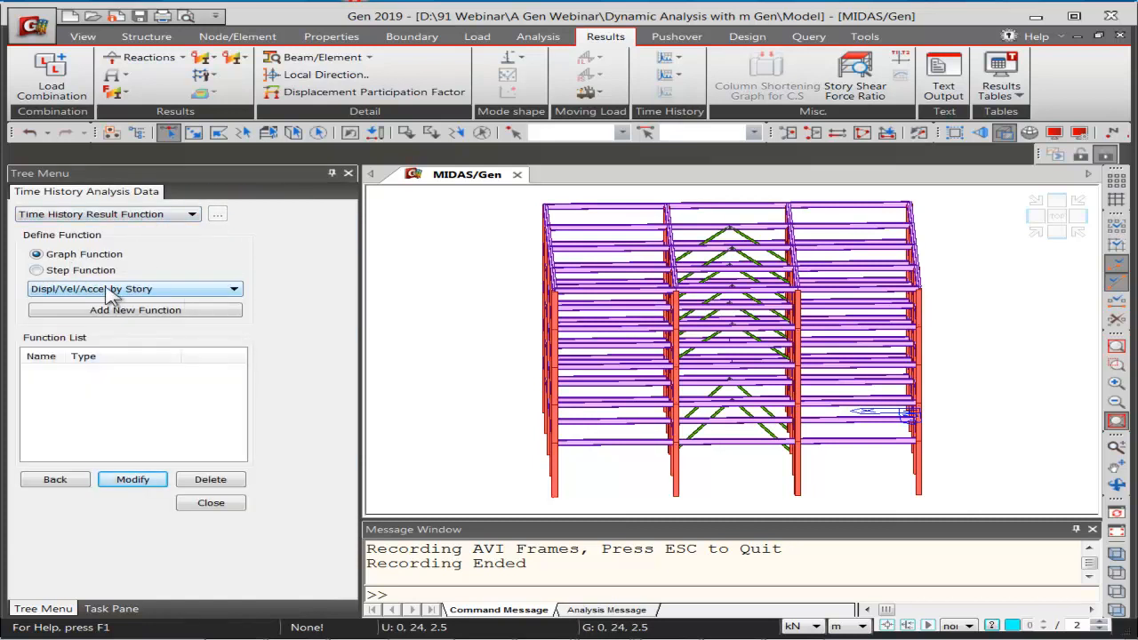
{"action": "left_click", "coordinate": [108, 289]}
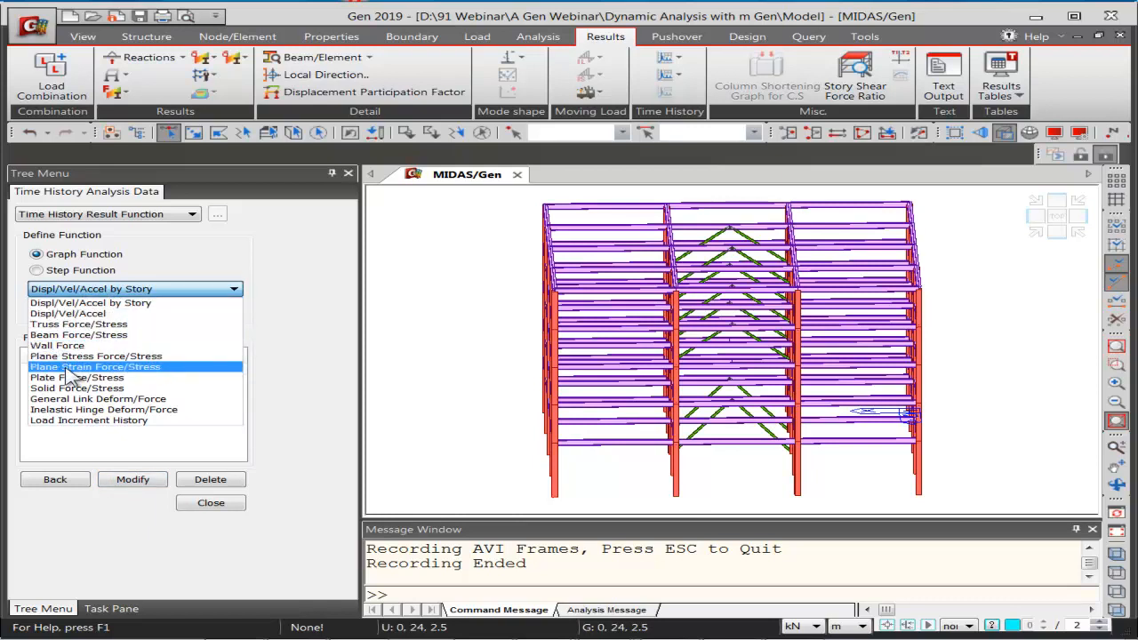
{"action": "left_click", "coordinate": [223, 267]}
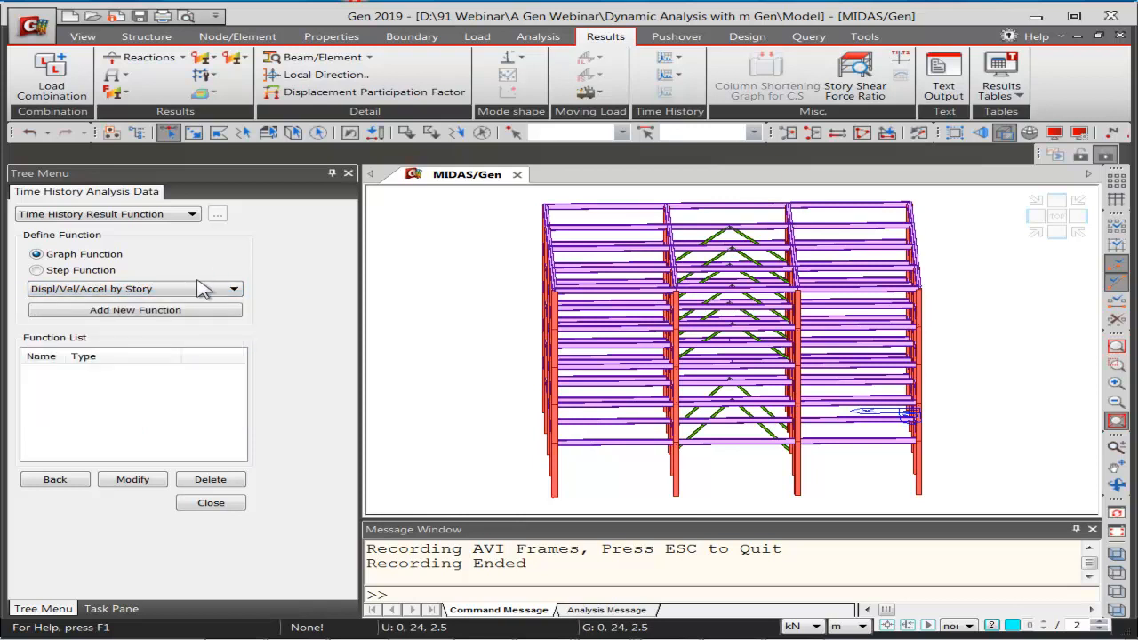
{"action": "left_click", "coordinate": [175, 313]}
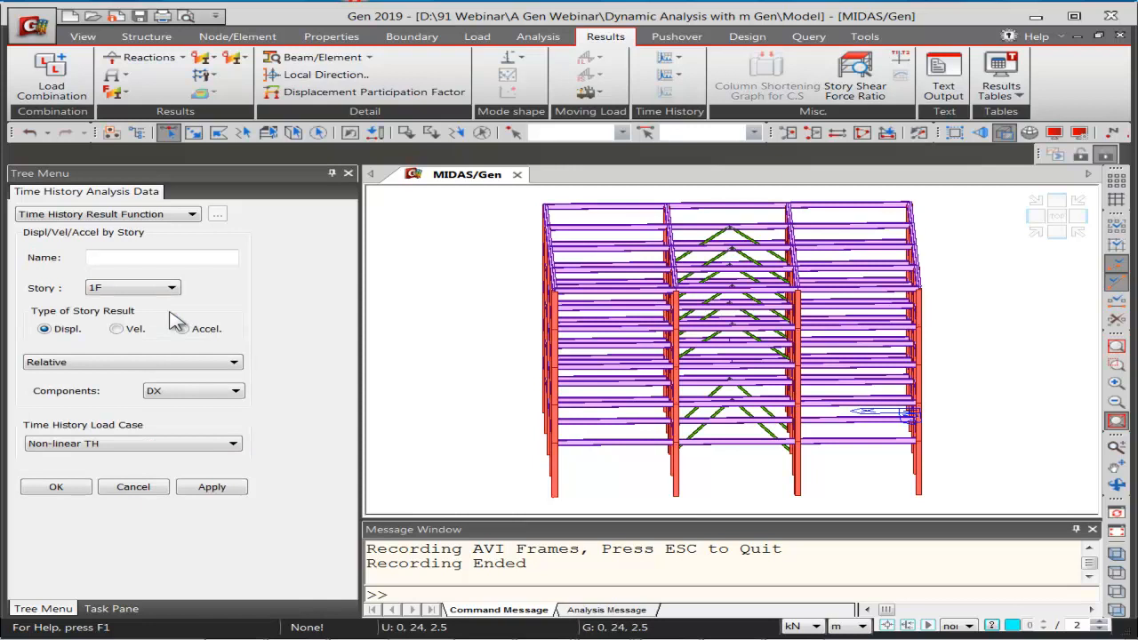
Name the story result function displacement and assign it to the Roof story
{"action": "left_click", "coordinate": [152, 256]}
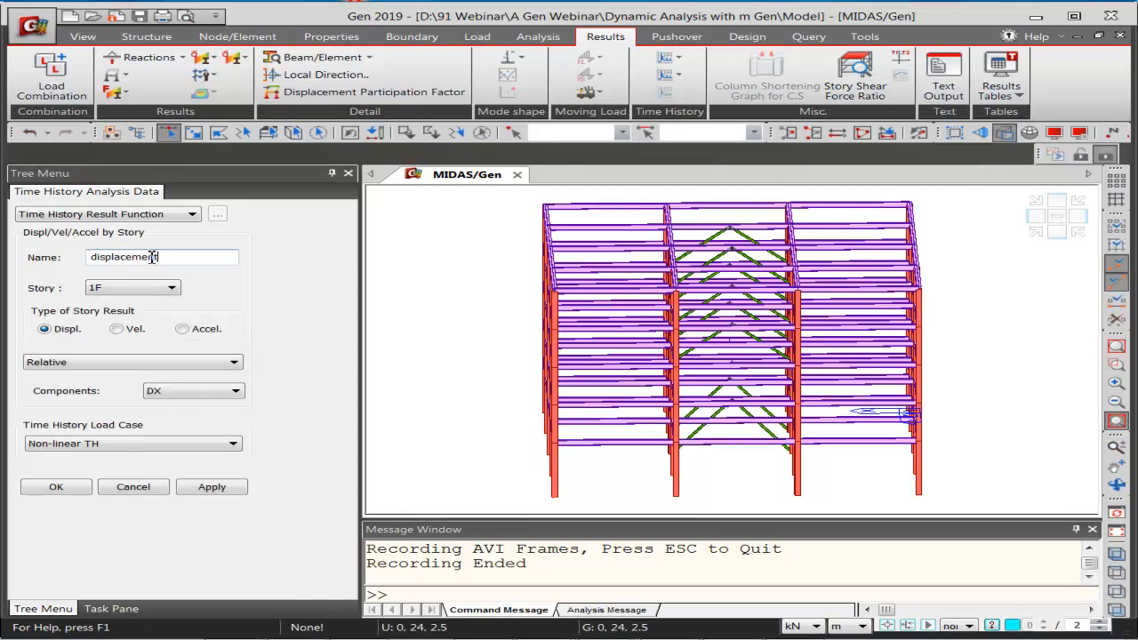
{"action": "left_click", "coordinate": [118, 295]}
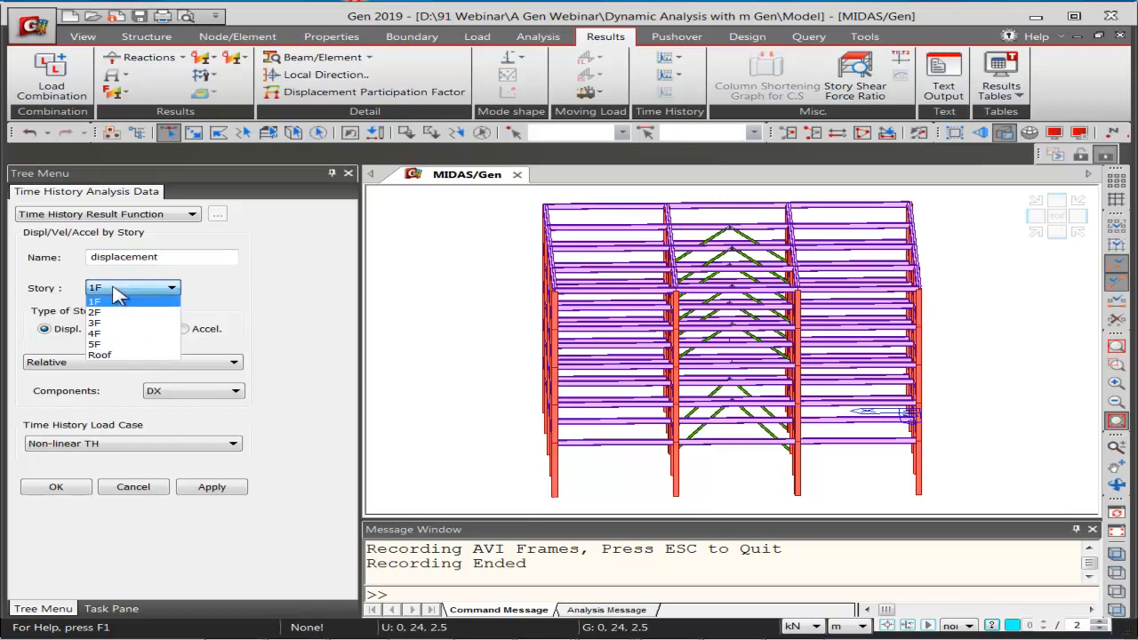
{"action": "left_click", "coordinate": [114, 288]}
{"action": "left_click", "coordinate": [105, 288]}
{"action": "left_click", "coordinate": [107, 355]}
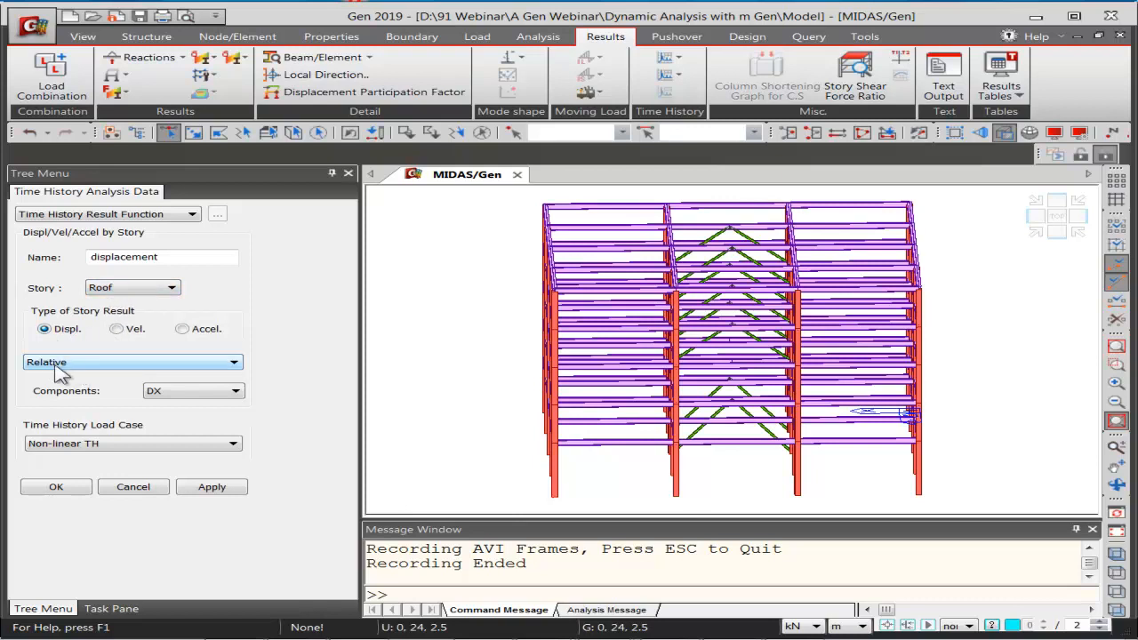
Define the function as relative displacement in DX for the Non-linear TH load case and add it to the function list
{"action": "left_click", "coordinate": [146, 365]}
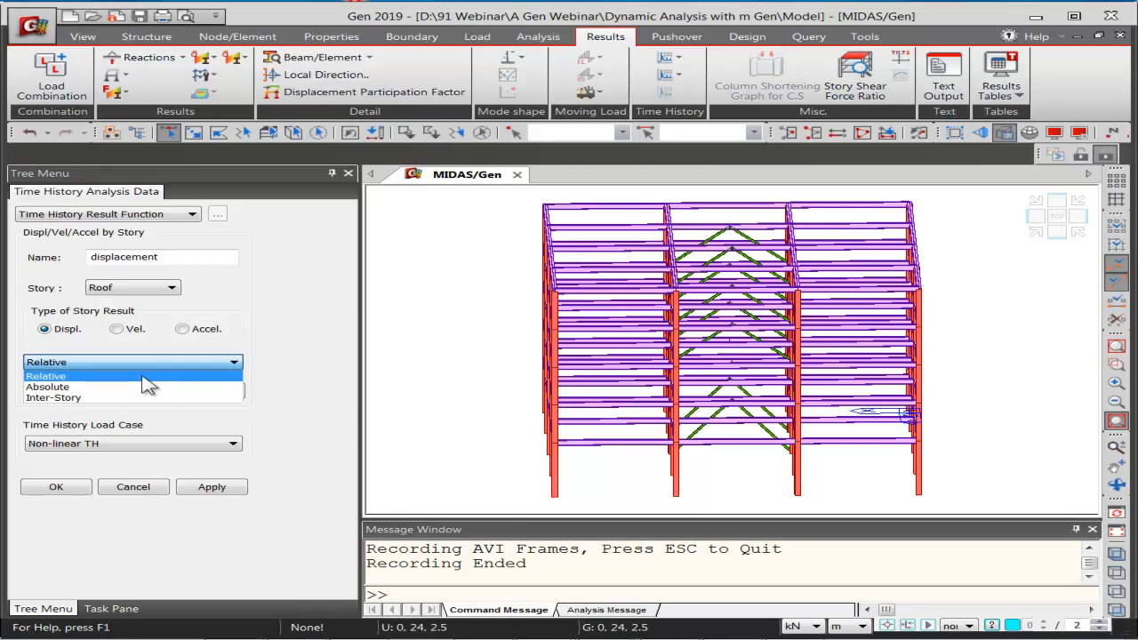
{"action": "left_click", "coordinate": [147, 376]}
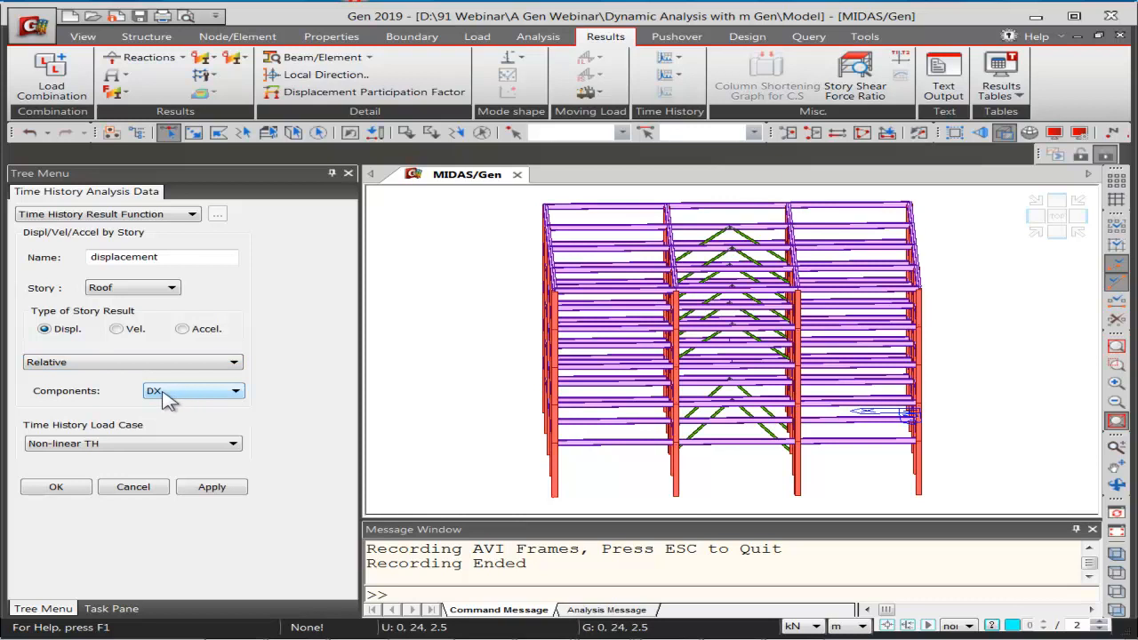
{"action": "left_click", "coordinate": [166, 396]}
{"action": "left_click", "coordinate": [166, 403]}
{"action": "left_click", "coordinate": [139, 452]}
{"action": "left_click", "coordinate": [139, 452]}
{"action": "left_click", "coordinate": [138, 456]}
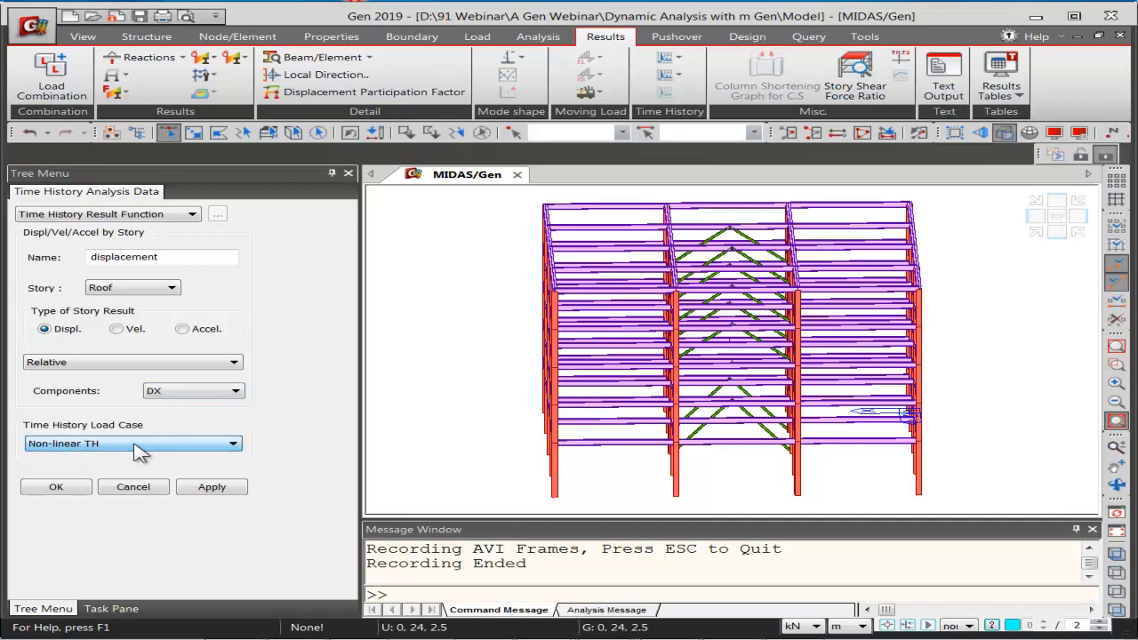
{"action": "left_click", "coordinate": [58, 495]}
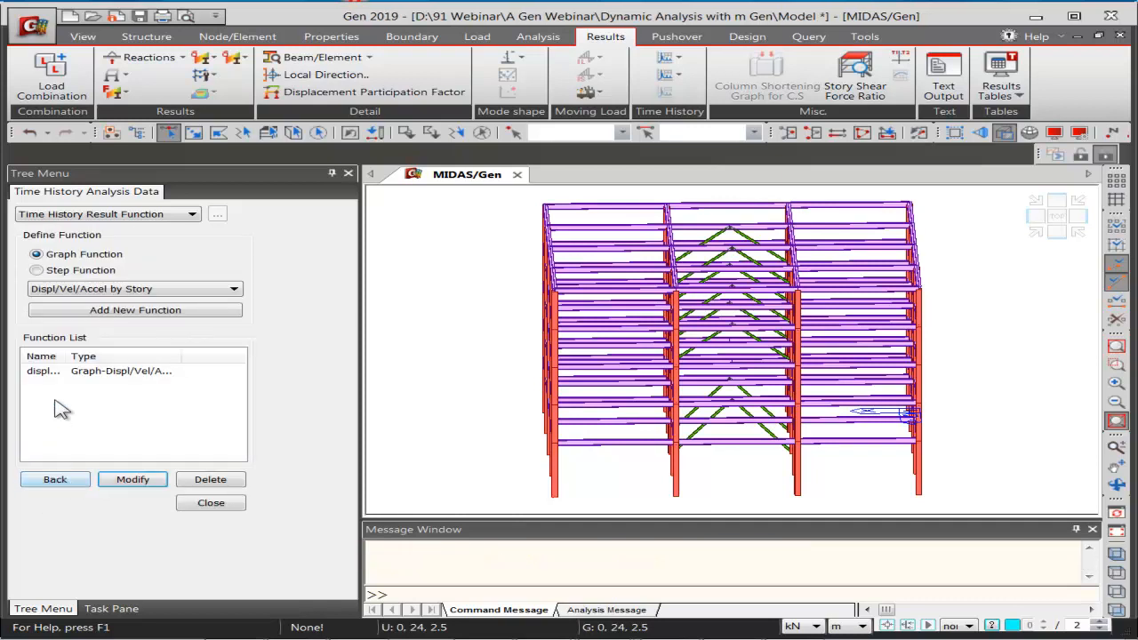
Return to the time history graph settings and add the displacement function to the vertical axis
{"action": "left_click", "coordinate": [55, 480]}
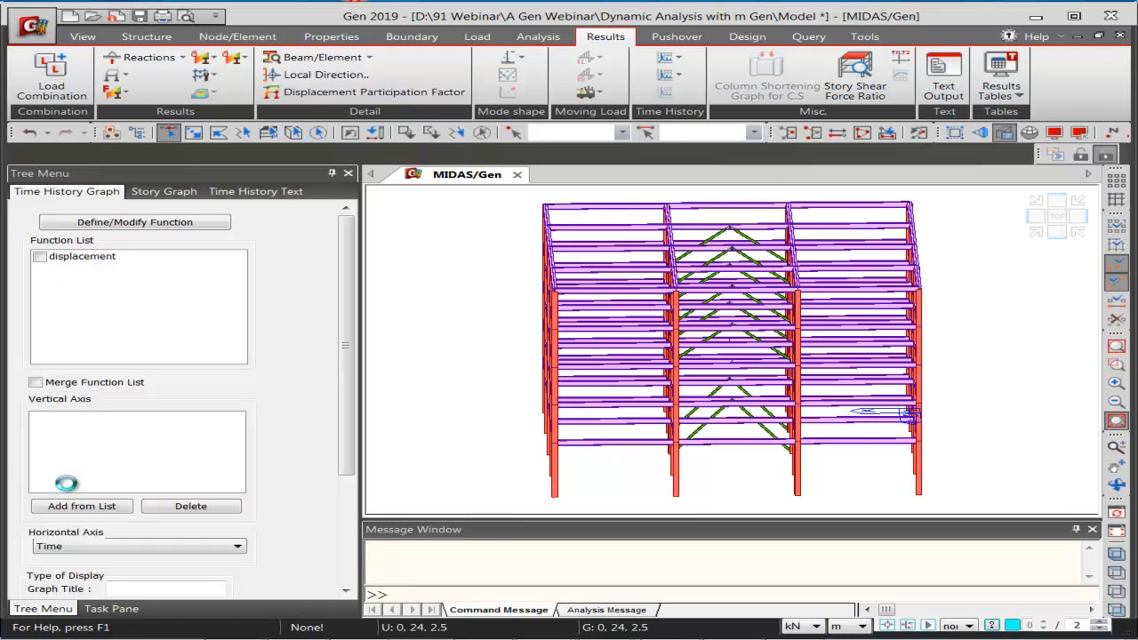
{"action": "left_click", "coordinate": [39, 257]}
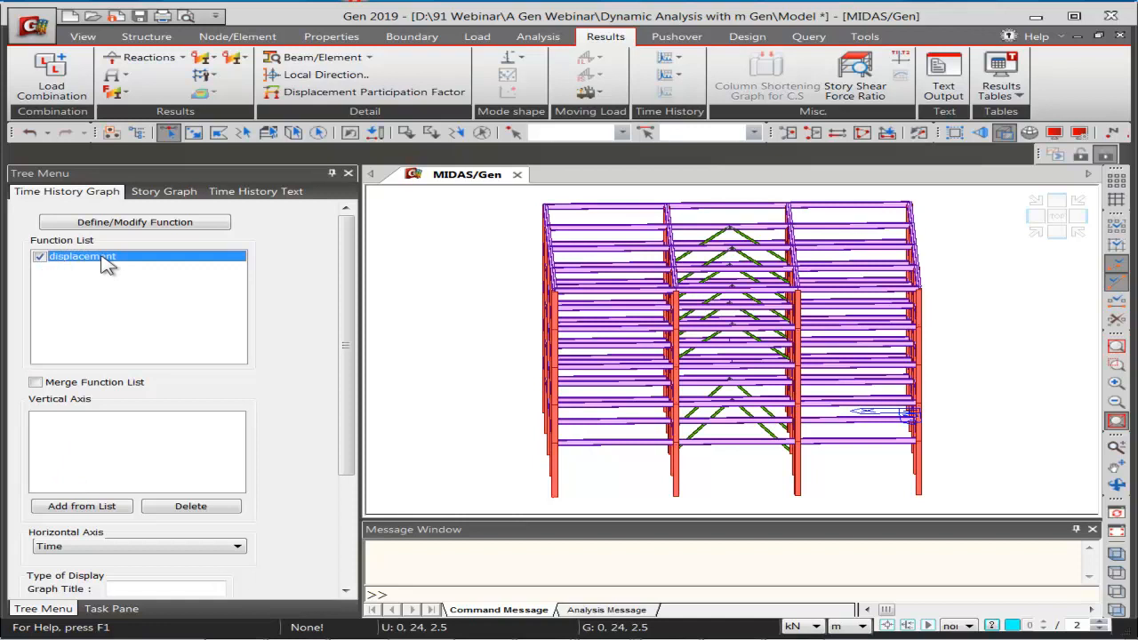
{"action": "left_click", "coordinate": [94, 508]}
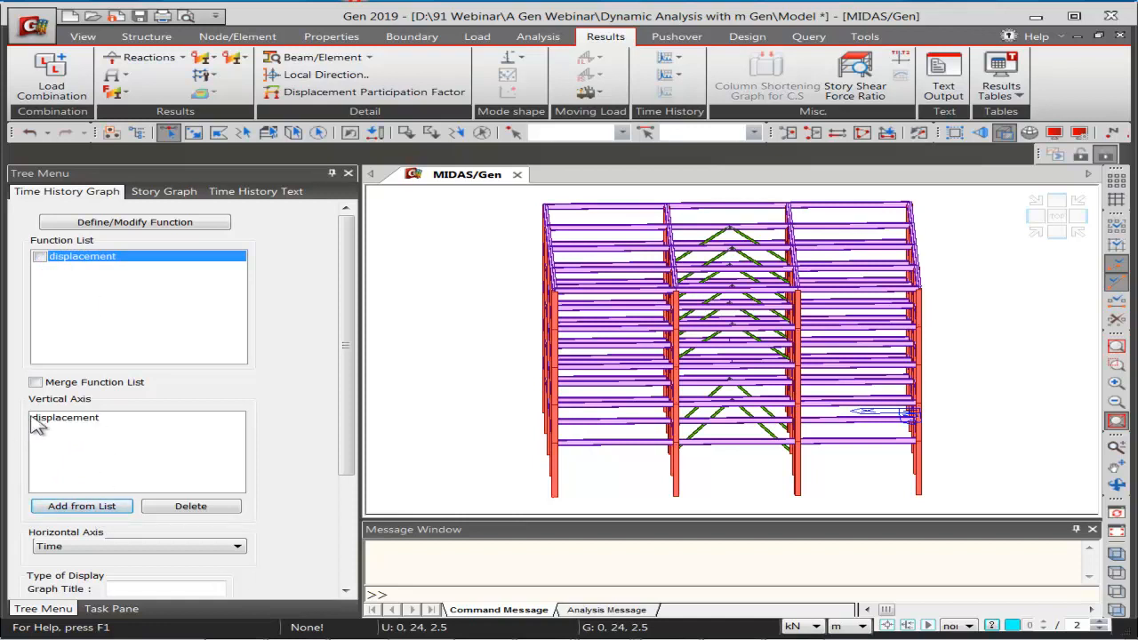
Plot the time history graph with Time on the horizontal axis and the graph title displacement
{"action": "left_click_drag", "start_coordinate": [349, 304], "coordinate": [349, 416]}
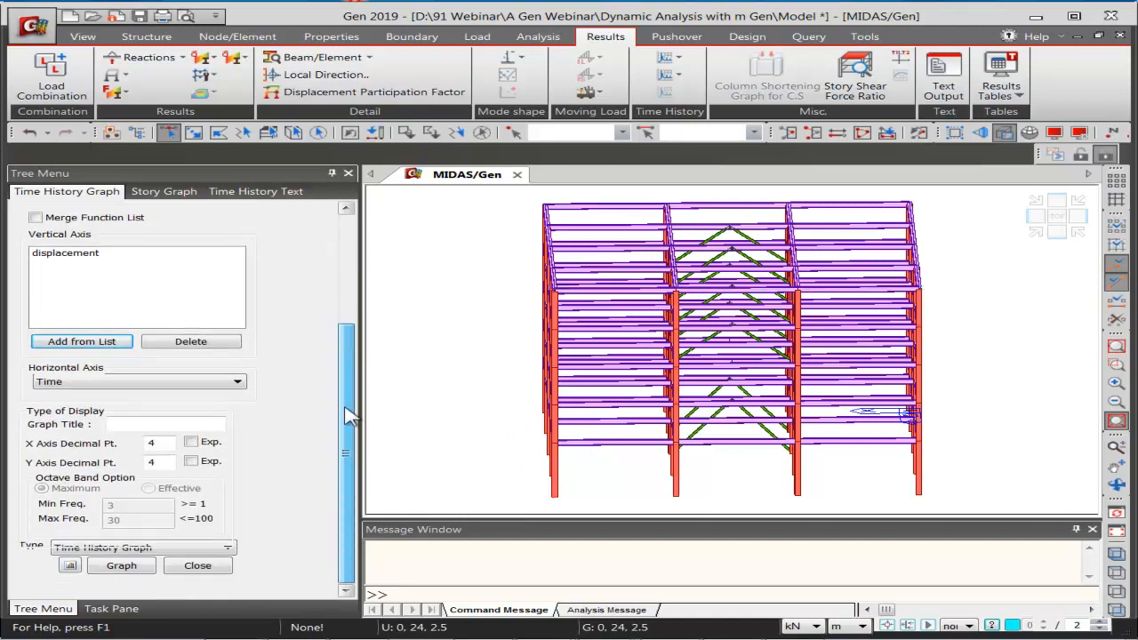
{"action": "left_click", "coordinate": [82, 388]}
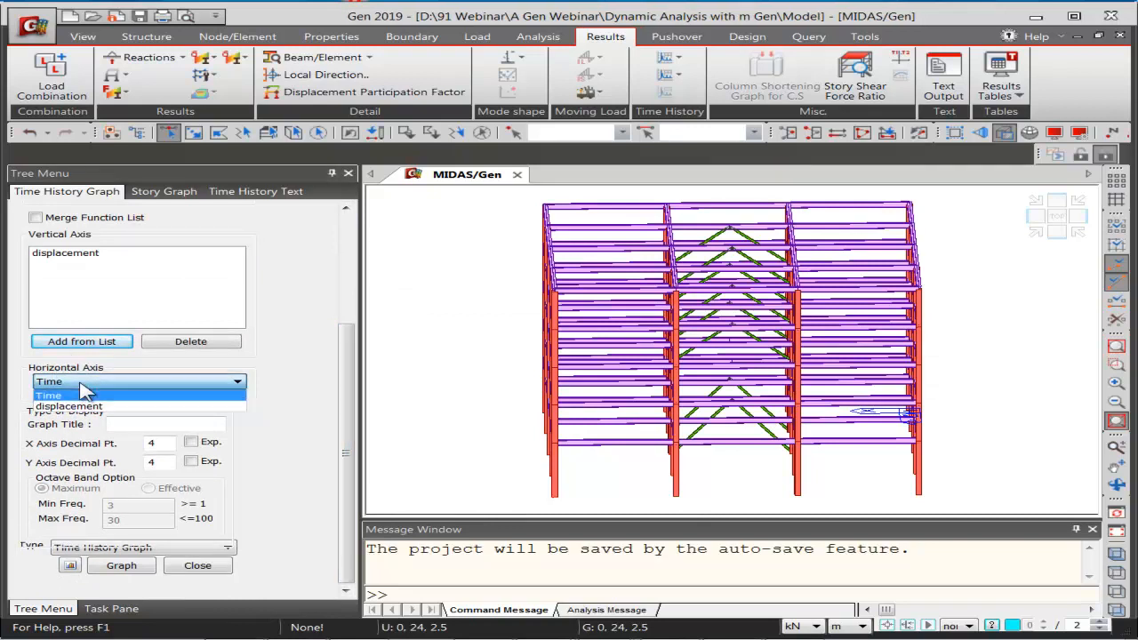
{"action": "left_click", "coordinate": [80, 407]}
{"action": "left_click", "coordinate": [91, 389]}
{"action": "left_click", "coordinate": [78, 395]}
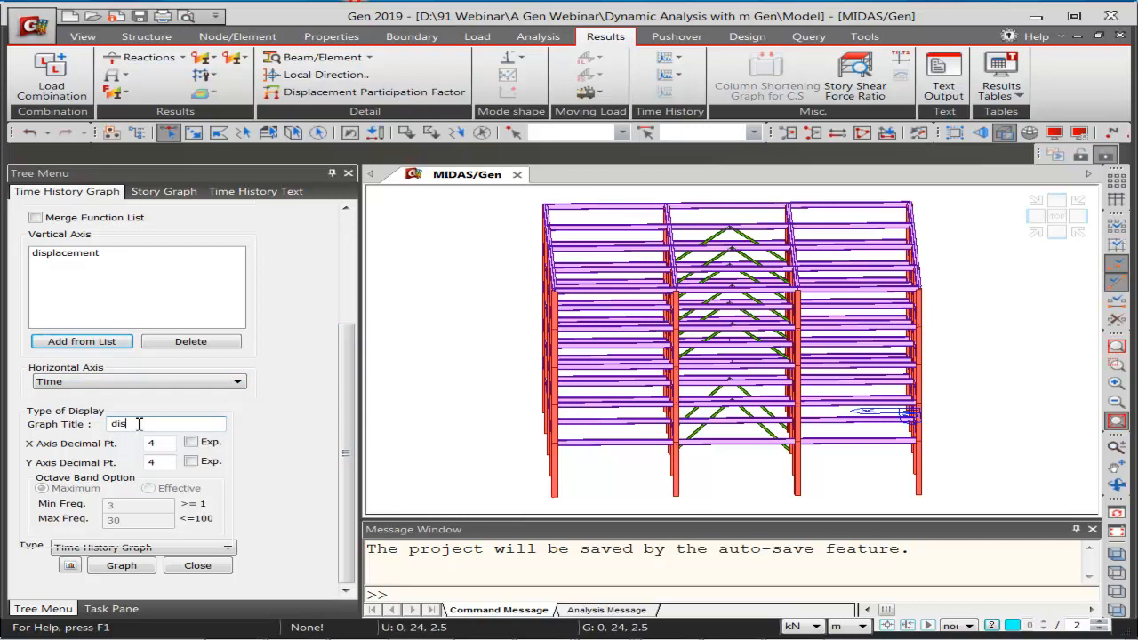
{"action": "type", "text": "nt"}
{"action": "left_click", "coordinate": [120, 565]}
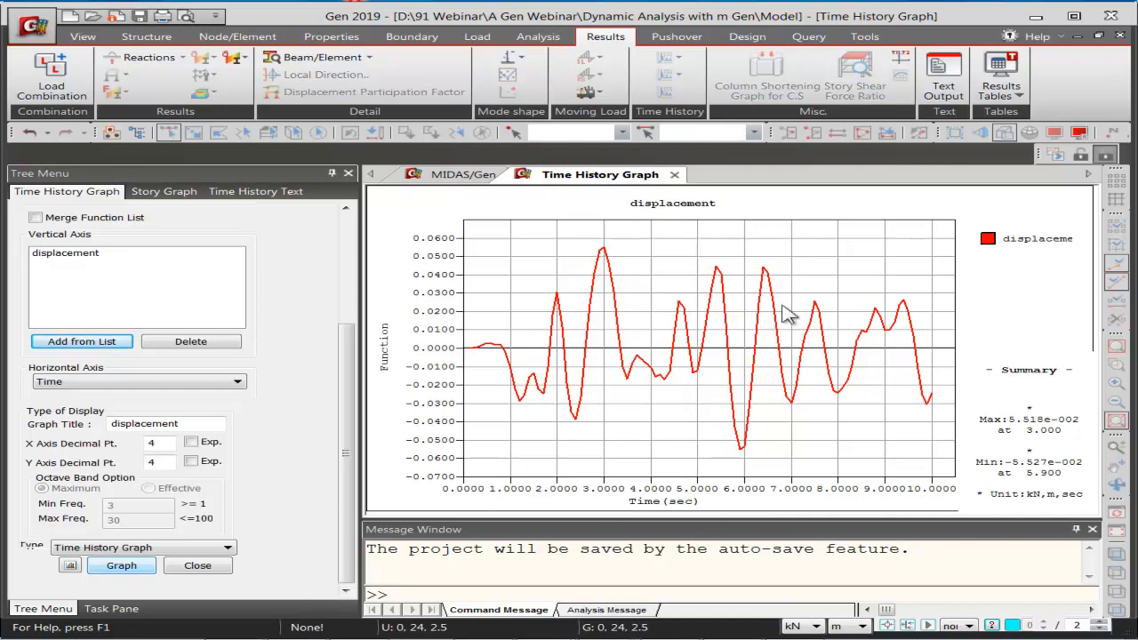
Export the displacement time history graph as an Excel file named displacement
{"action": "right_click", "coordinate": [729, 293]}
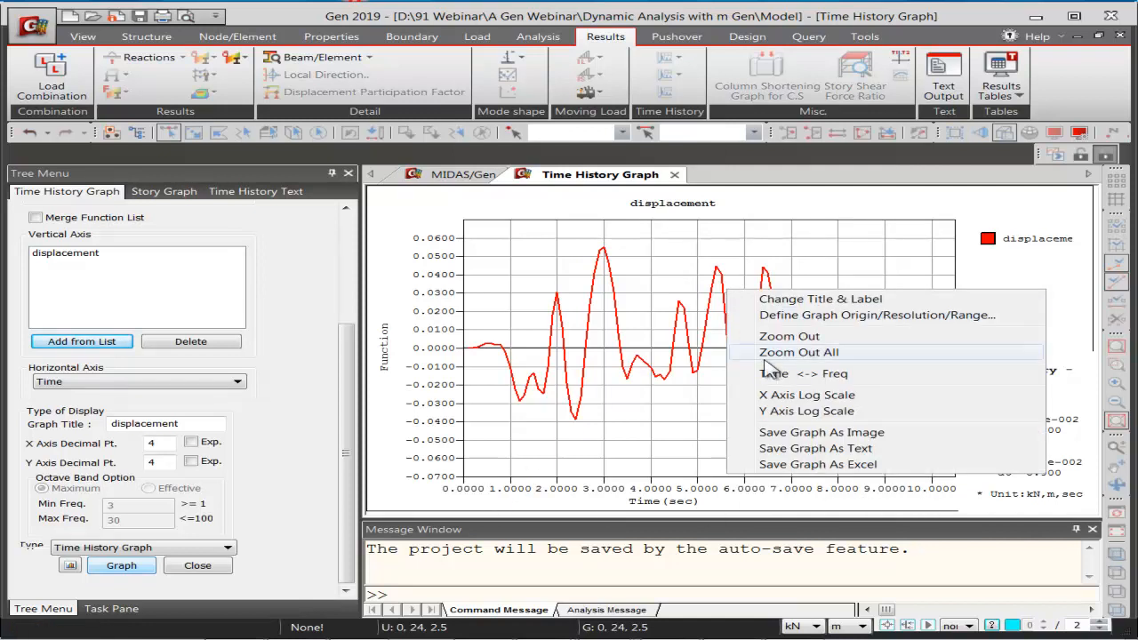
{"action": "left_click", "coordinate": [808, 466]}
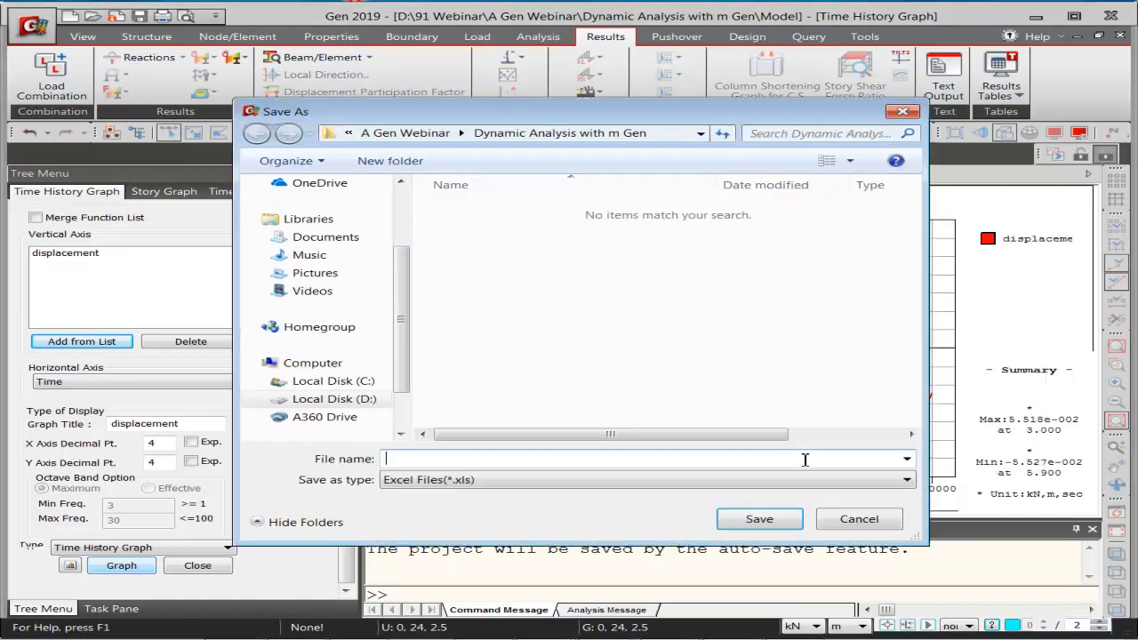
{"action": "type", "text": "1"}
{"action": "key", "text": "BackSpace"}
{"action": "type", "text": "d"}
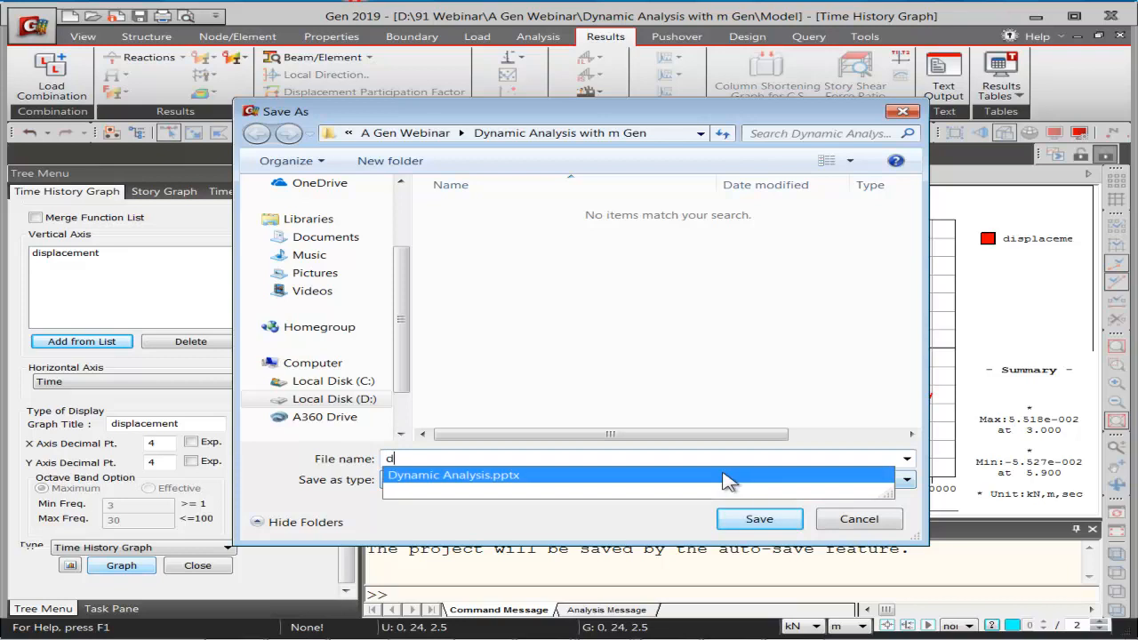
{"action": "type", "text": "isplacement"}
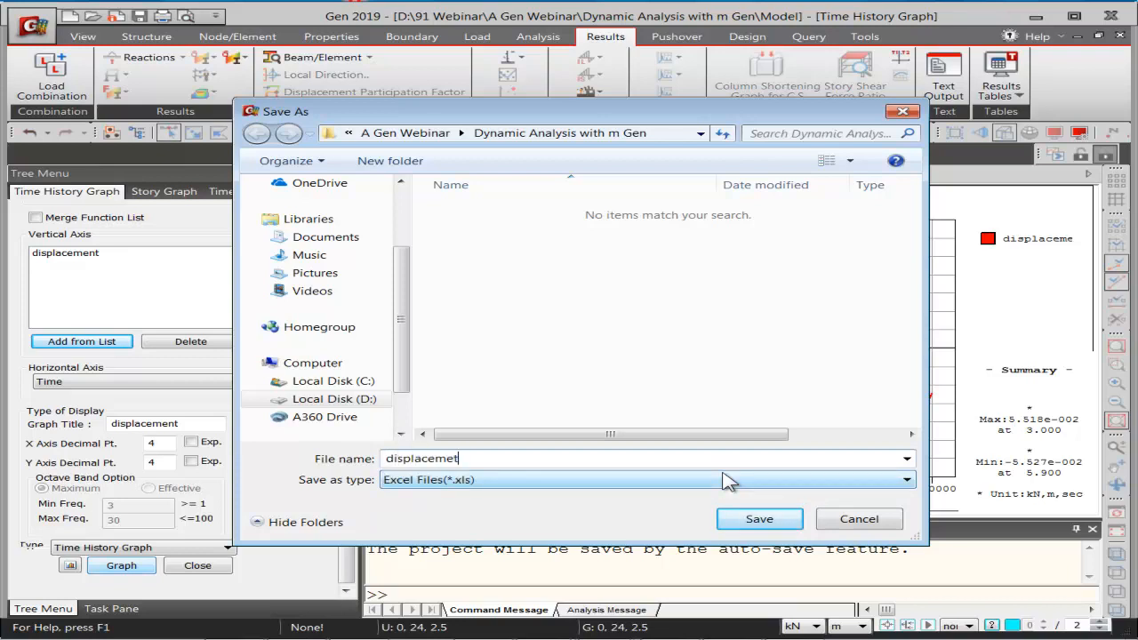
{"action": "key", "text": "Return"}
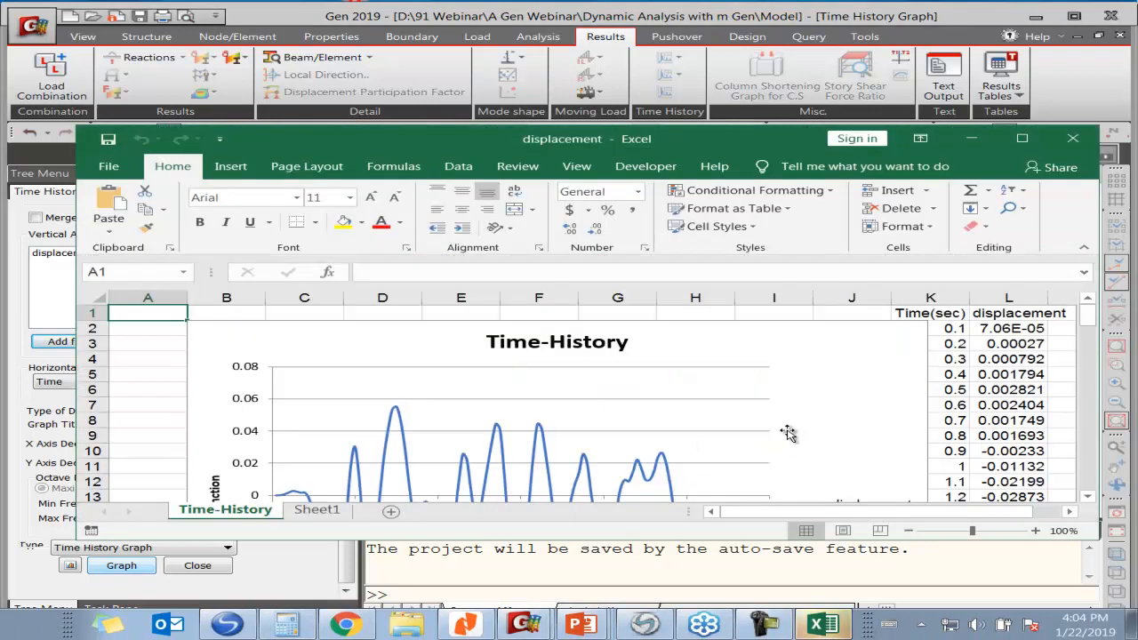
Enlarge the exported Excel workbook, examine its Time-History chart and time-displacement columns, and return to midas Gen
{"action": "left_click", "coordinate": [1022, 138]}
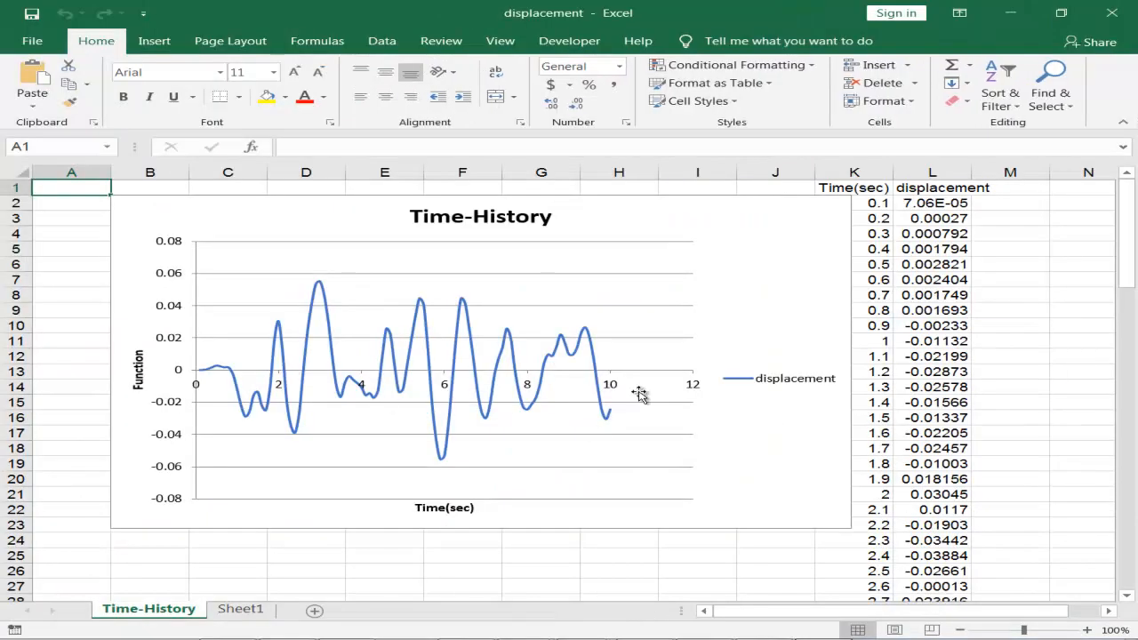
{"action": "left_click_drag", "start_coordinate": [875, 187], "coordinate": [925, 577]}
{"action": "left_click", "coordinate": [1052, 328]}
{"action": "scroll", "coordinate": [1039, 342], "scroll_direction": "up", "scroll_amount": 1}
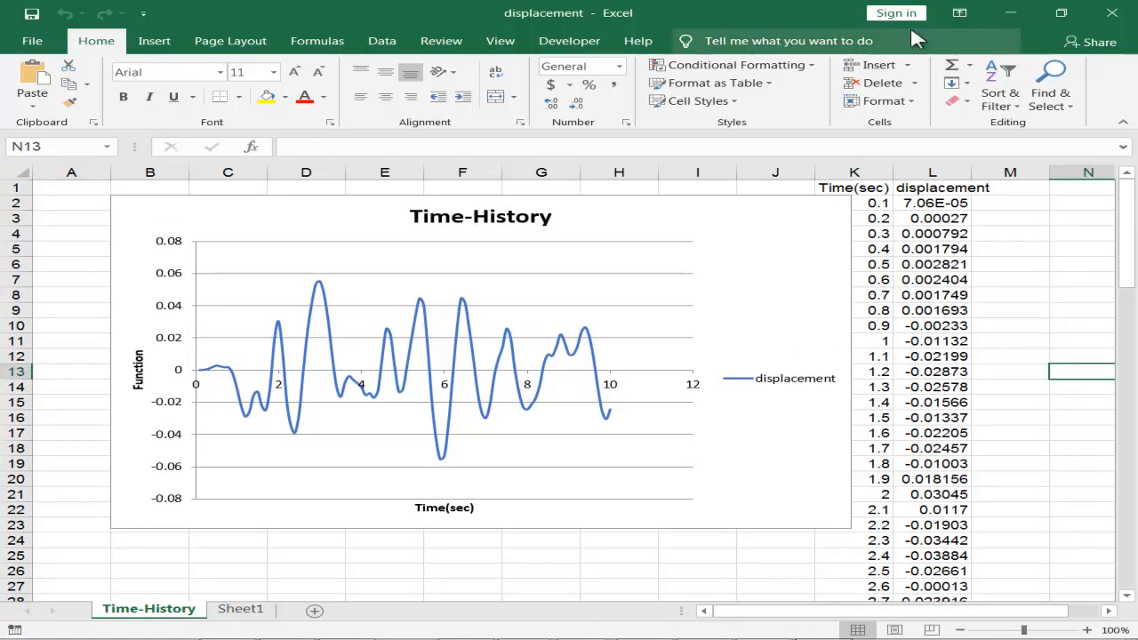
{"action": "left_click", "coordinate": [1007, 15]}
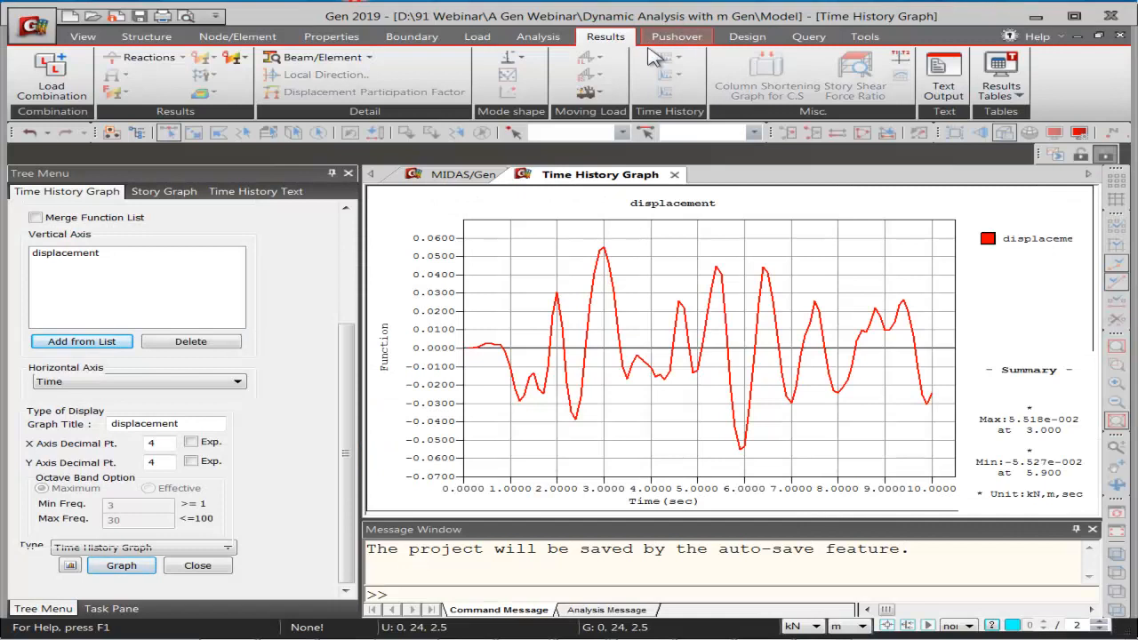
Return to the structural model view and examine the whole steel frame in a three-dimensional orientation
{"action": "left_click", "coordinate": [462, 174]}
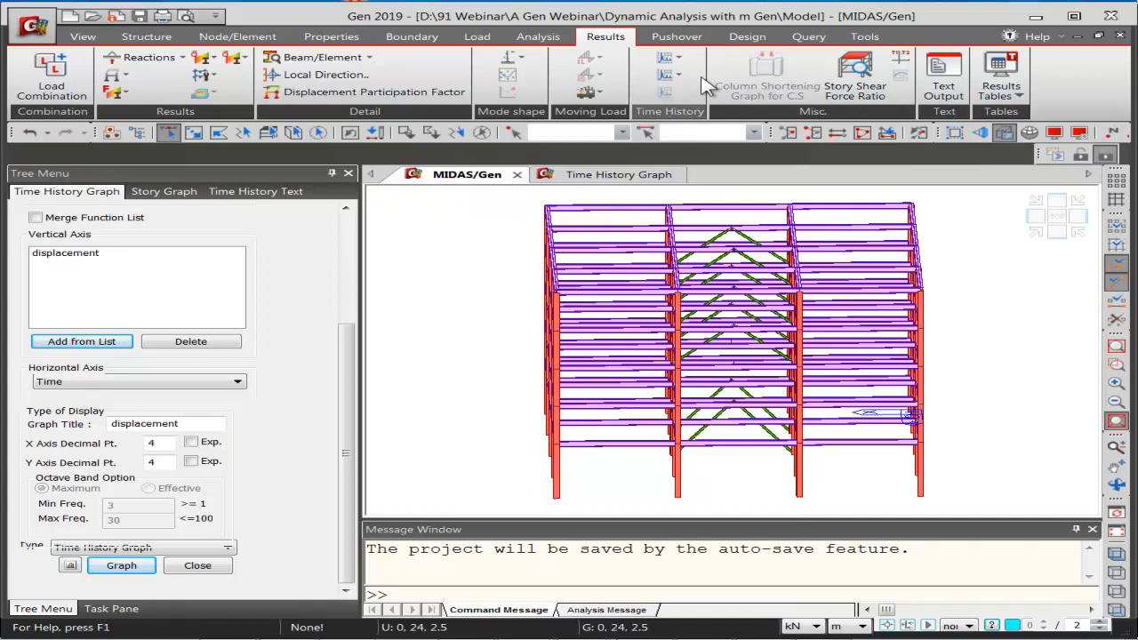
{"action": "mouse_move", "coordinate": [778, 278]}
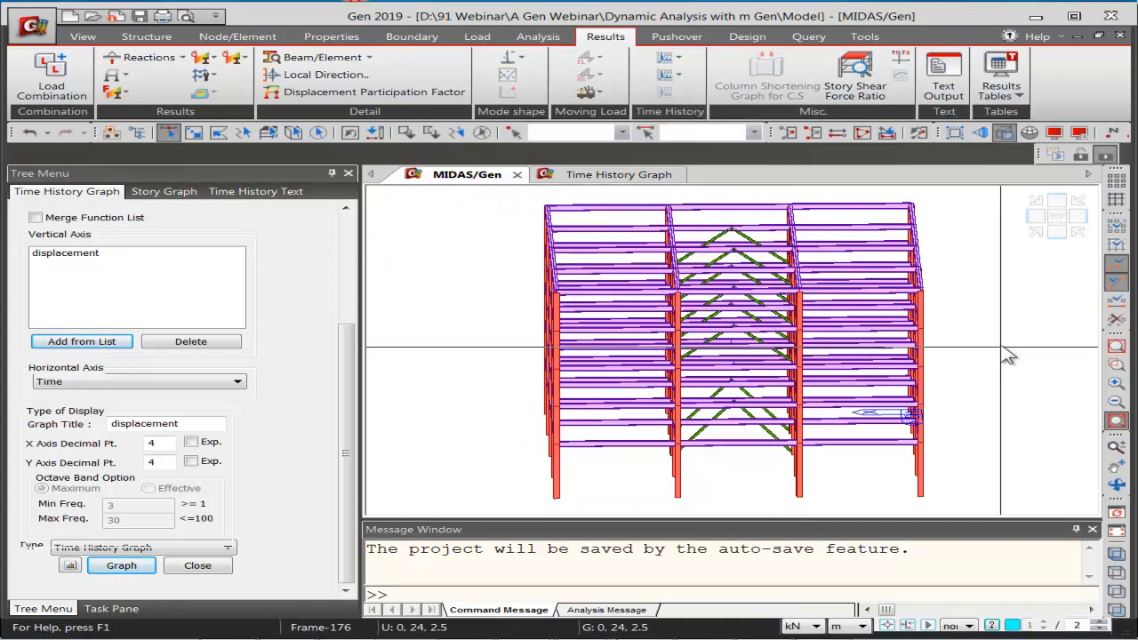
{"action": "middle_click_drag", "start_coordinate": [503, 408], "coordinate": [408, 409], "text": "ctrl"}
{"action": "scroll", "coordinate": [502, 328], "scroll_direction": "down", "scroll_amount": 4}
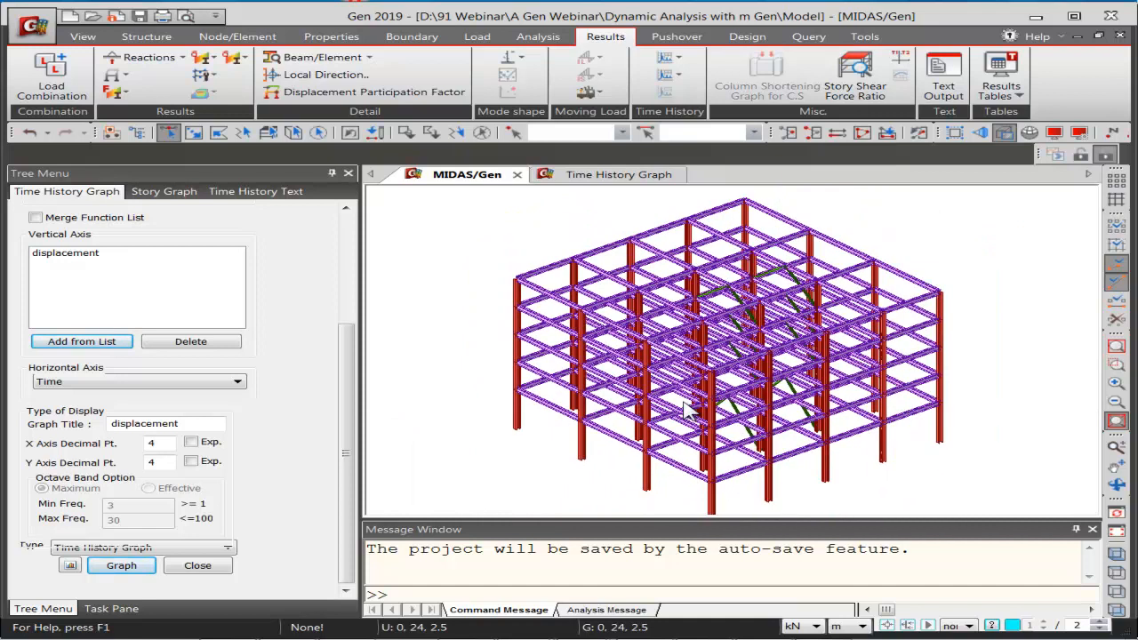
Switch to the Dynamic Analysis slide show in PowerPoint and advance to the first point of the Benefits in midas Gen slide
{"action": "key", "text": "alt+Tab"}
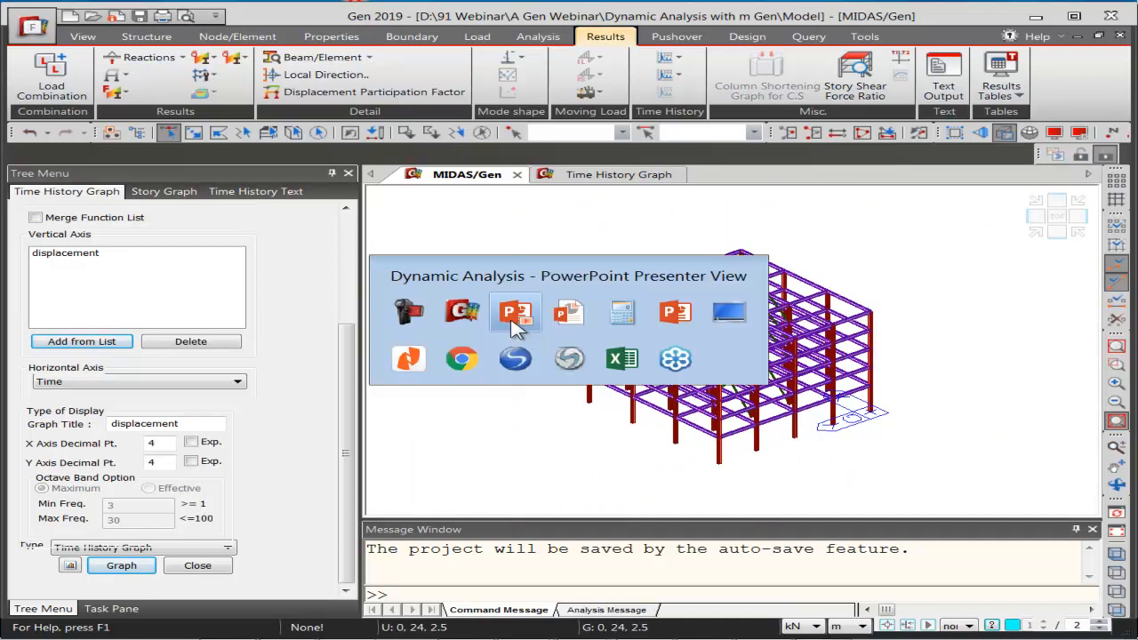
{"action": "left_click", "coordinate": [512, 318]}
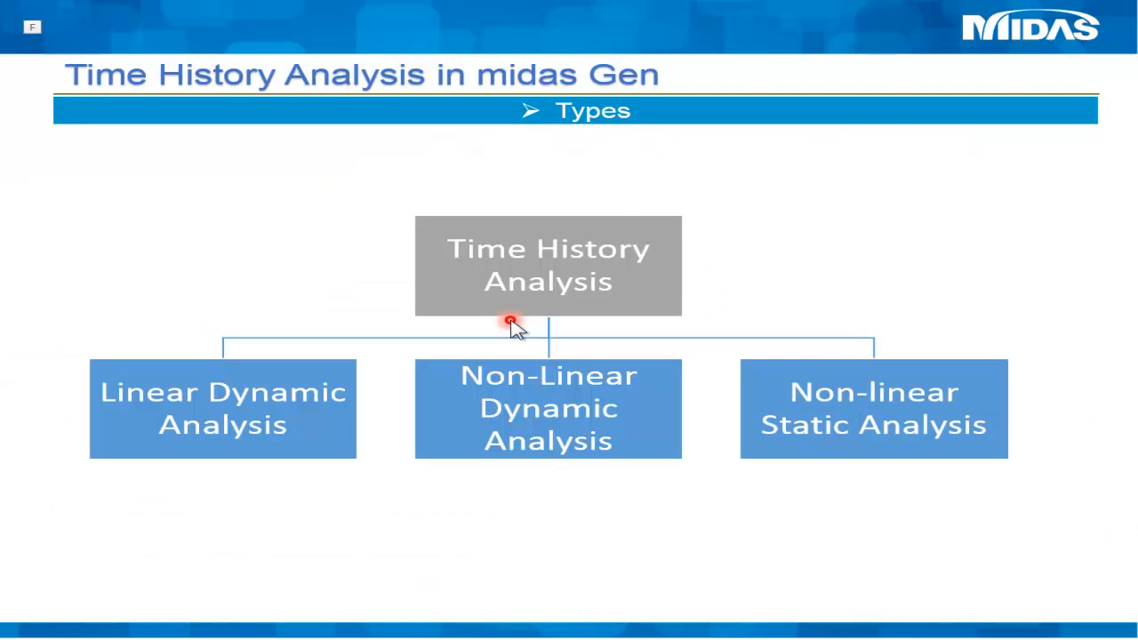
{"action": "left_click", "coordinate": [513, 324]}
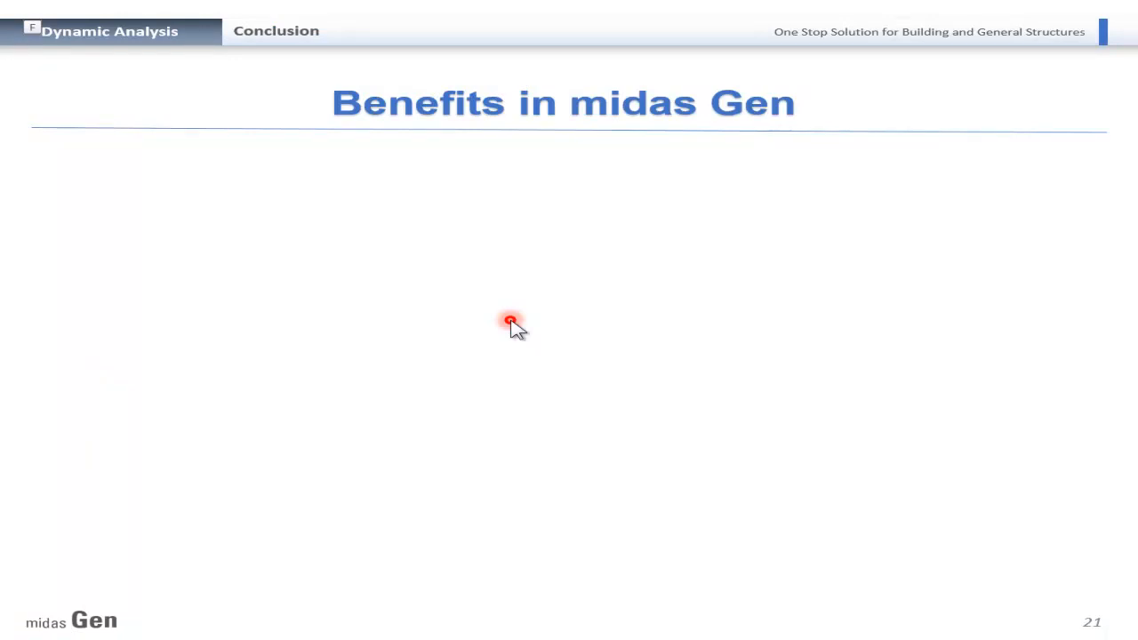
{"action": "left_click", "coordinate": [513, 324]}
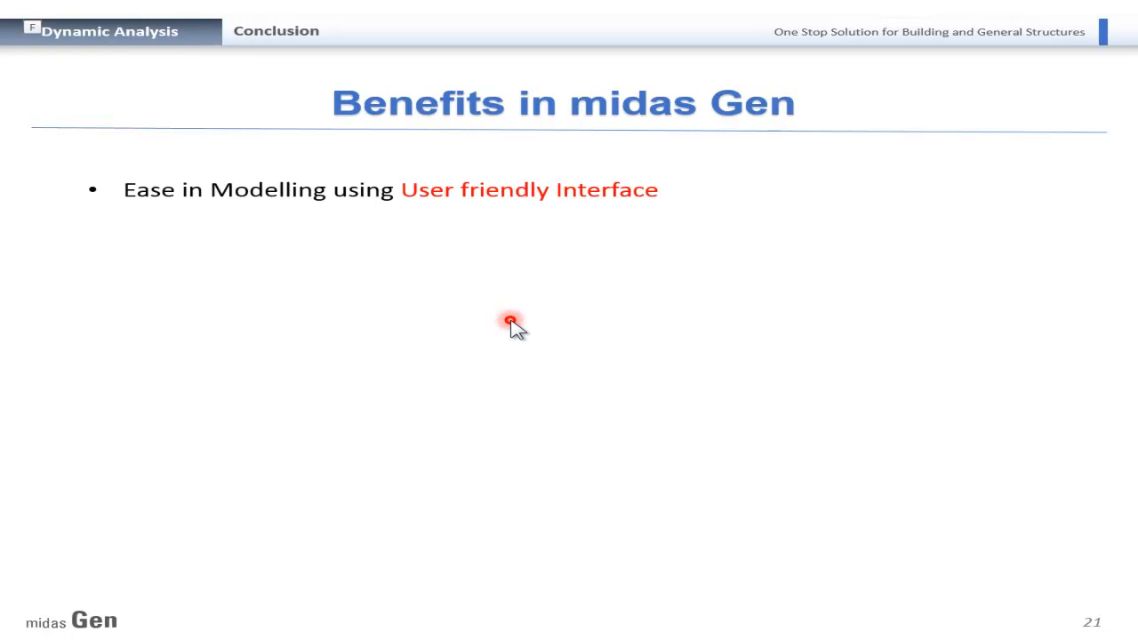